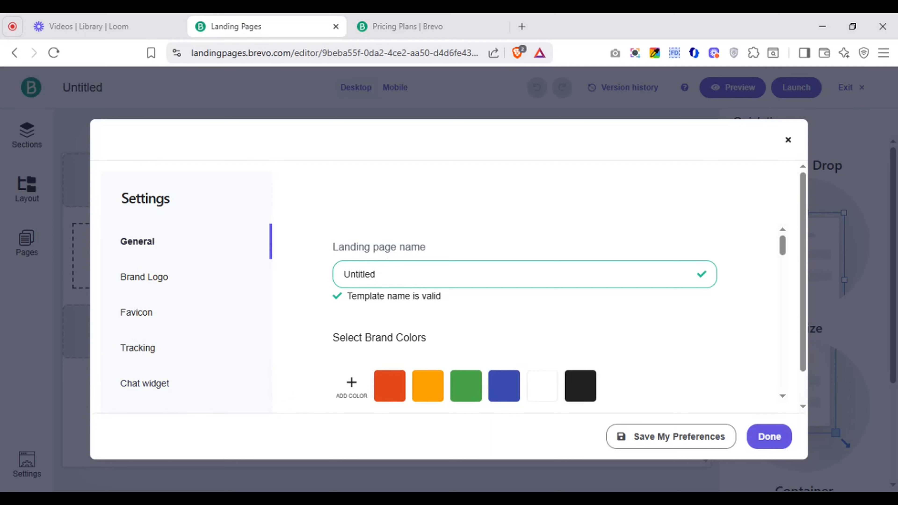
Name the landing page "Download Free Ebook" in the general settings
{"action": "left_click", "coordinate": [375, 274]}
{"action": "key", "text": "ctrl+a"}
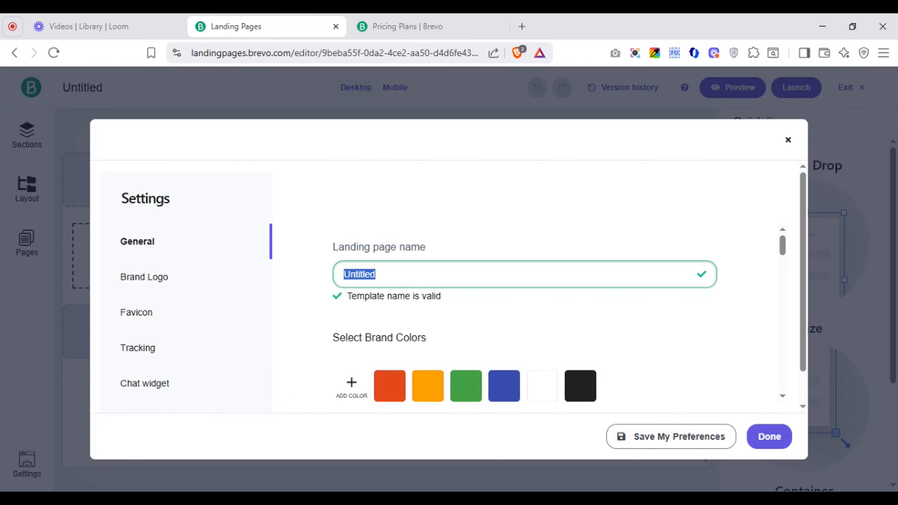
{"action": "type", "text": "Down"}
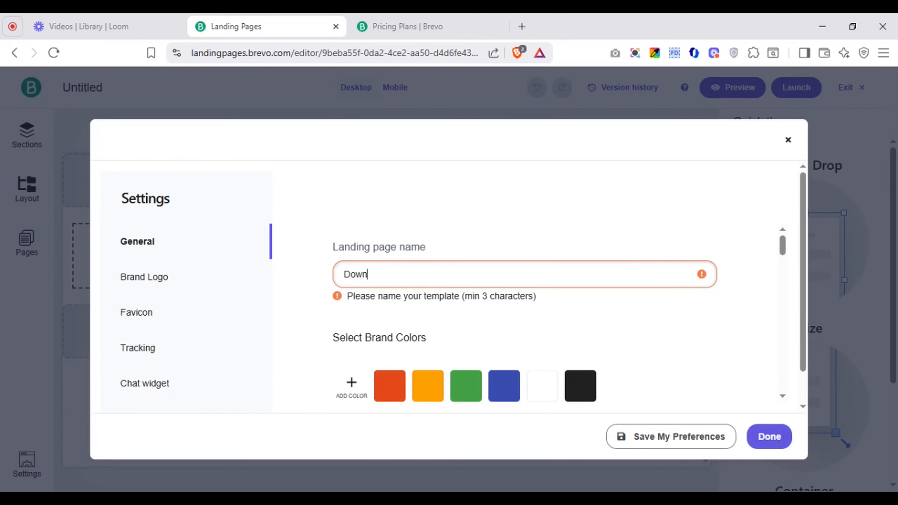
{"action": "type", "text": "load "}
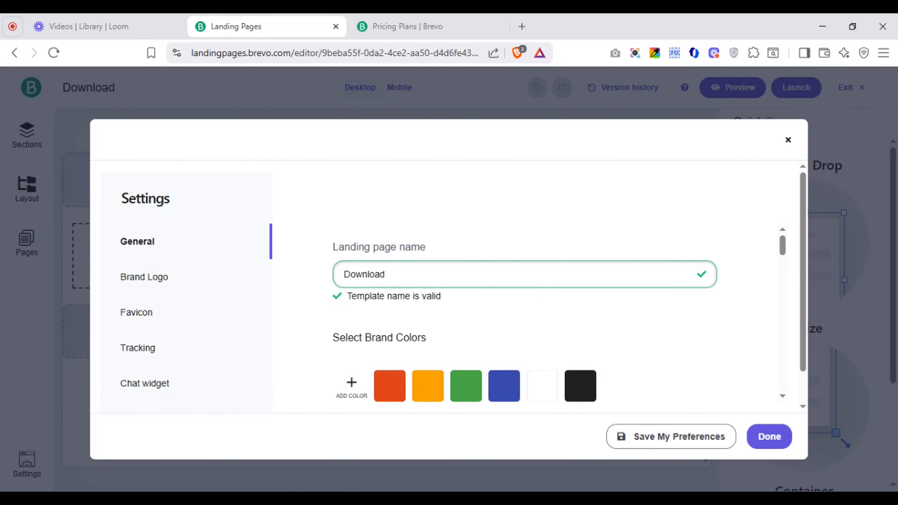
{"action": "type", "text": "Free Ebook"}
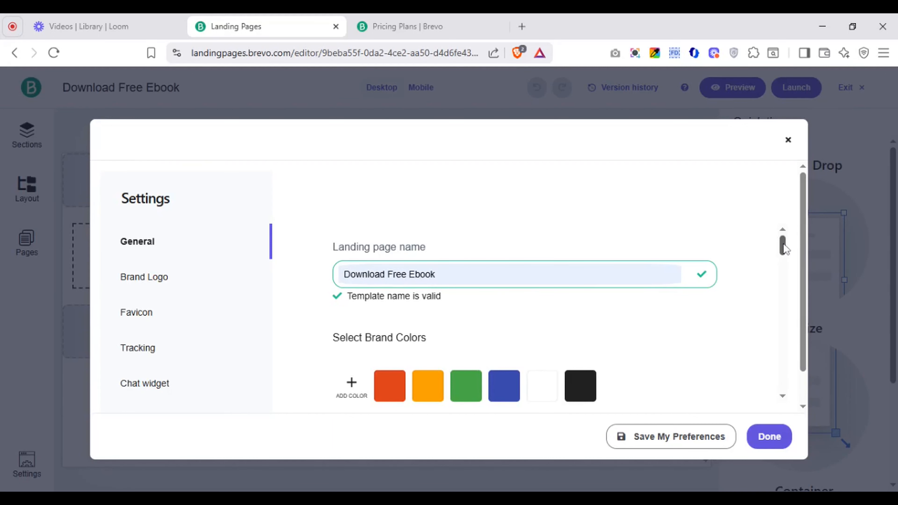
Add the orange #ffa526 at opacity 1.00 to the brand colors and save it
{"action": "left_click_drag", "start_coordinate": [782, 248], "coordinate": [784, 258]}
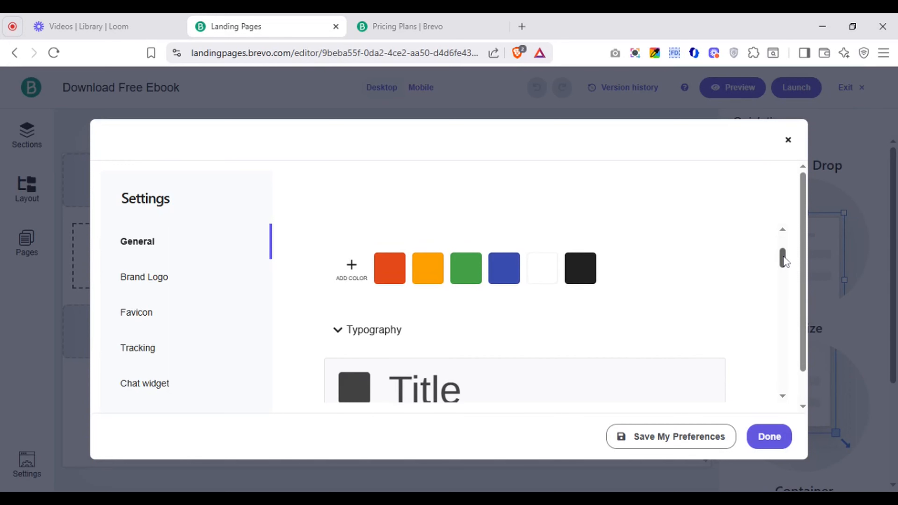
{"action": "left_click", "coordinate": [358, 270]}
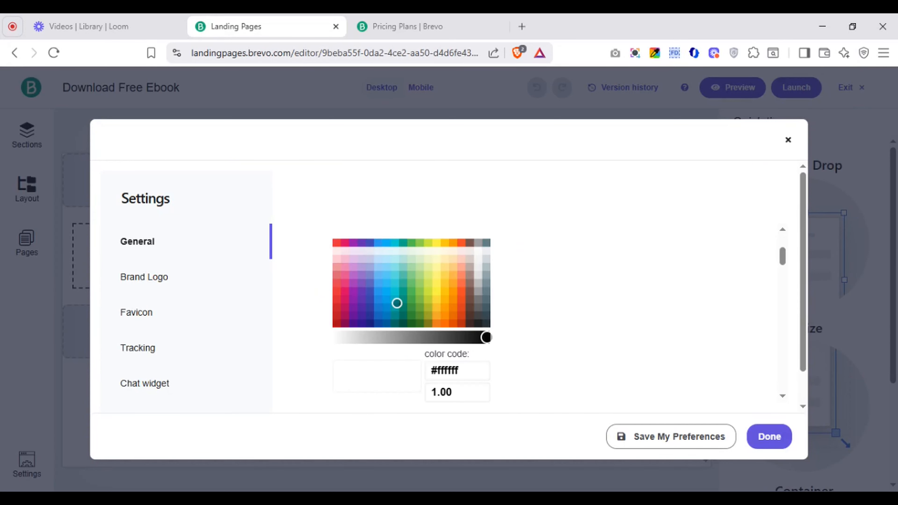
{"action": "double_click", "coordinate": [448, 370]}
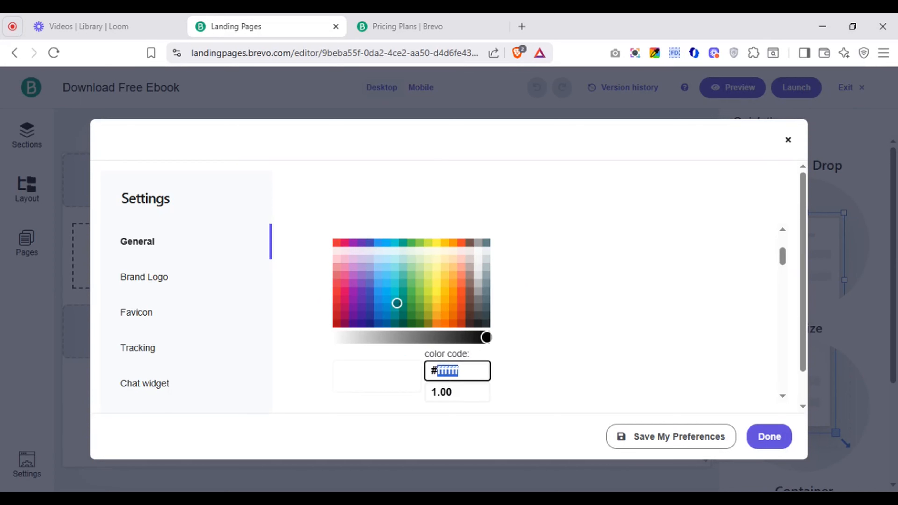
{"action": "left_click", "coordinate": [447, 280]}
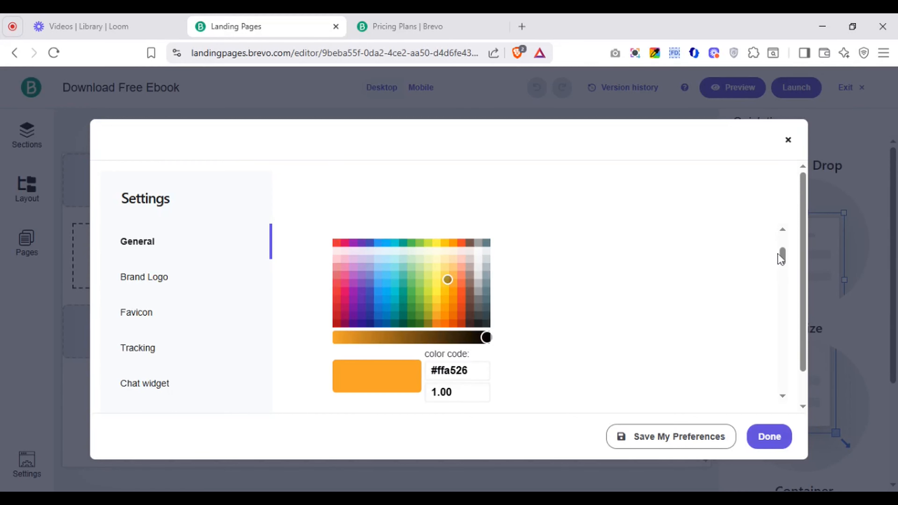
{"action": "scroll", "coordinate": [783, 257], "scroll_direction": "down", "scroll_amount": 3}
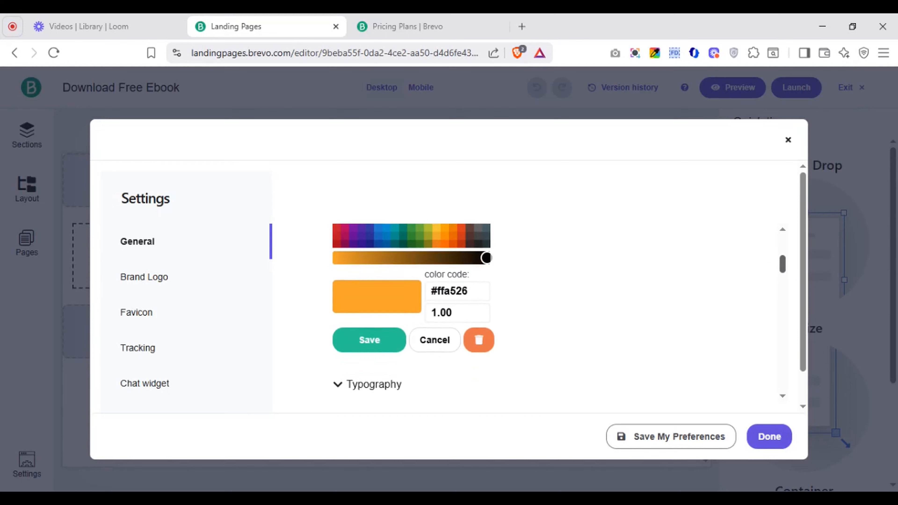
{"action": "left_click", "coordinate": [358, 347]}
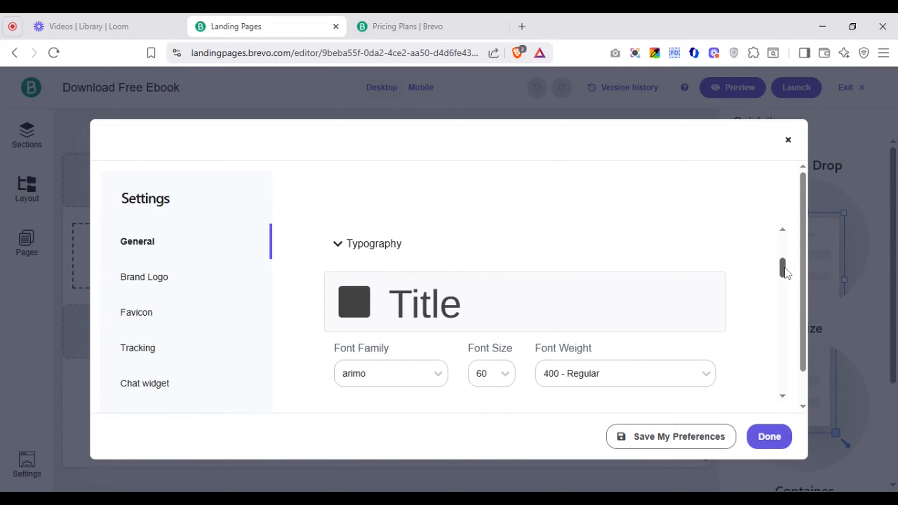
Set the Title typography color to the black brand color
{"action": "mouse_move", "coordinate": [786, 273]}
{"action": "left_mouse_down"}
{"action": "mouse_move", "coordinate": [783, 249]}
{"action": "mouse_move", "coordinate": [785, 273]}
{"action": "left_mouse_up"}
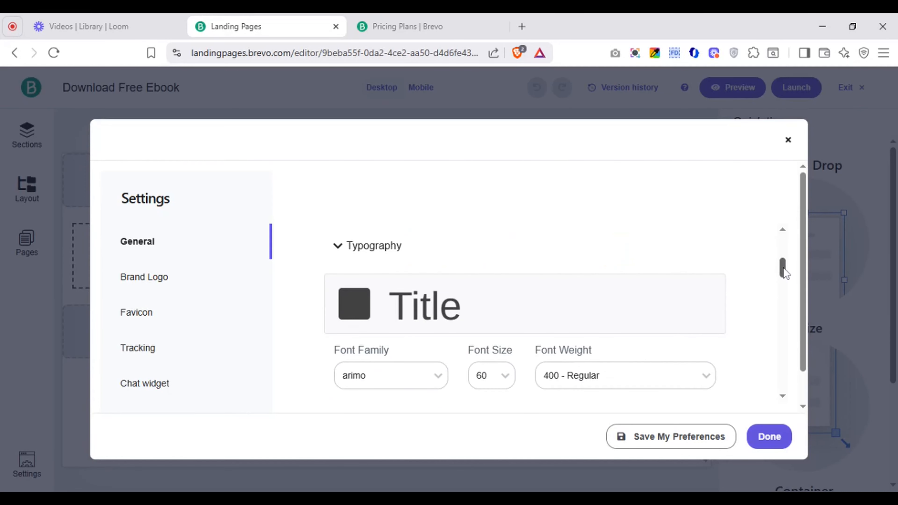
{"action": "left_click", "coordinate": [353, 309]}
{"action": "left_click", "coordinate": [222, 329]}
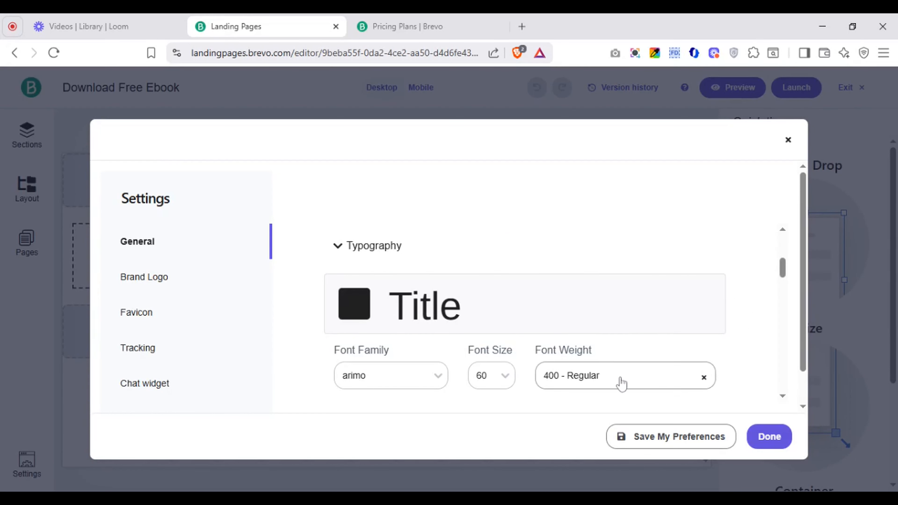
Change the Title text's font family to Helvetica
{"action": "left_click", "coordinate": [411, 382]}
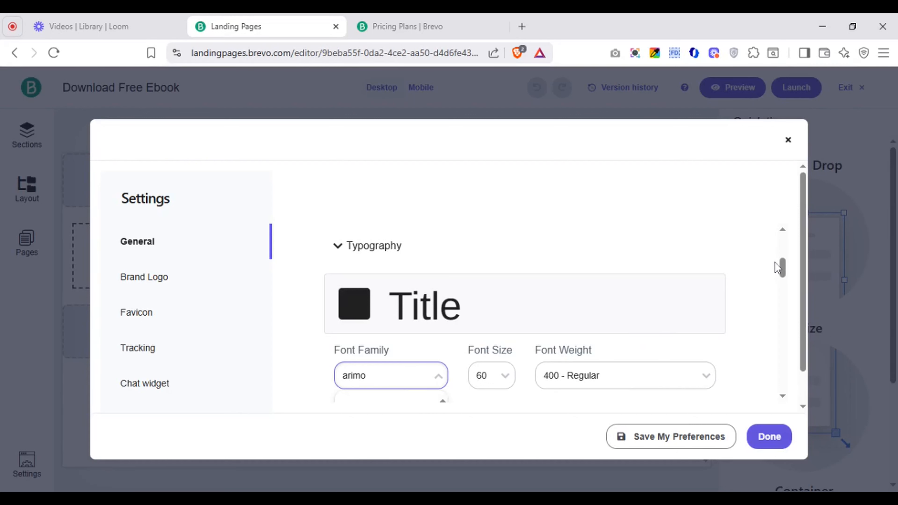
{"action": "left_click_drag", "start_coordinate": [781, 269], "coordinate": [781, 283]}
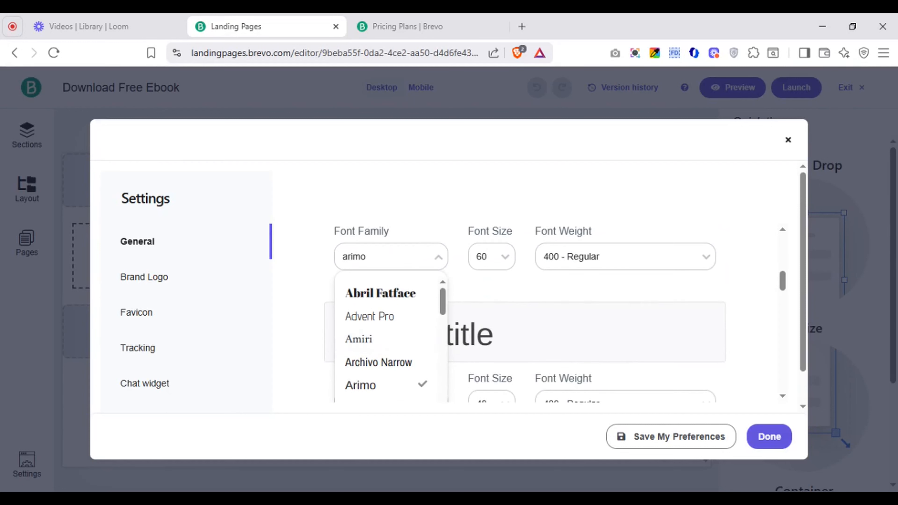
{"action": "left_click_drag", "start_coordinate": [444, 295], "coordinate": [446, 352]}
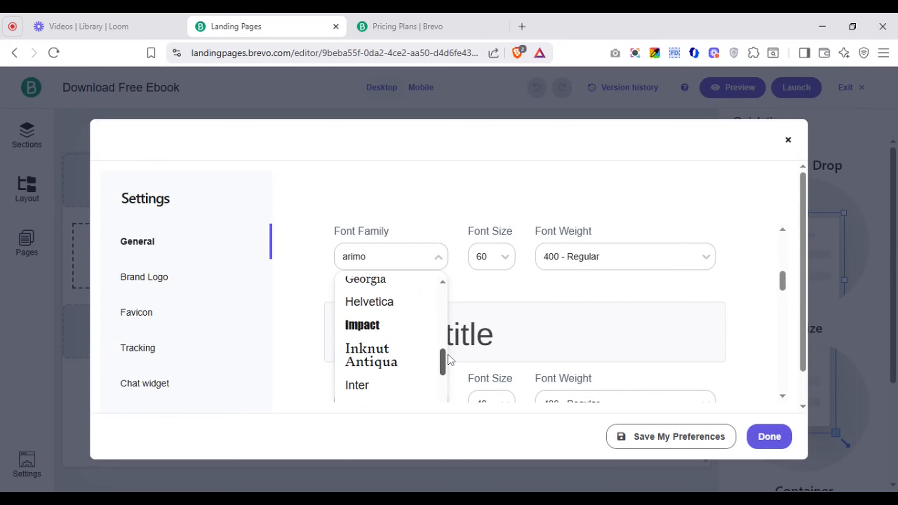
{"action": "left_click", "coordinate": [389, 310]}
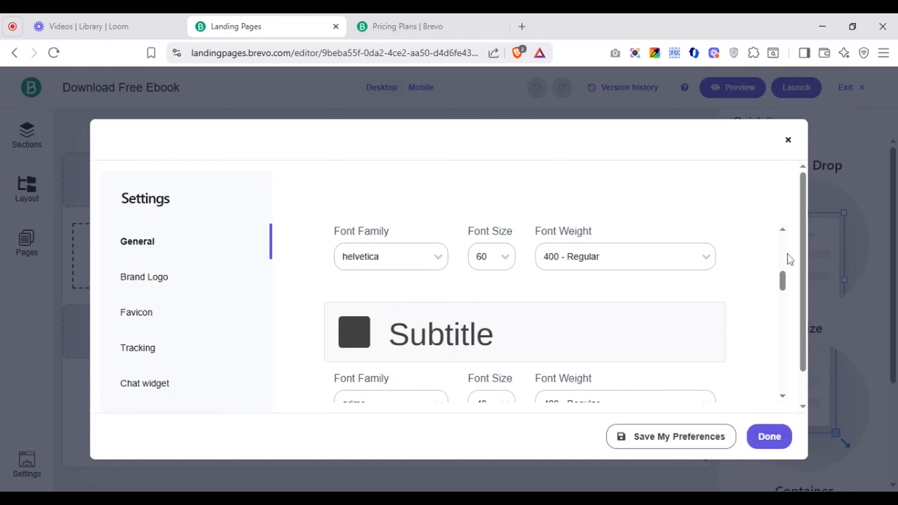
Set the Normal Text typography color to the black brand color
{"action": "left_click_drag", "start_coordinate": [784, 281], "coordinate": [804, 345]}
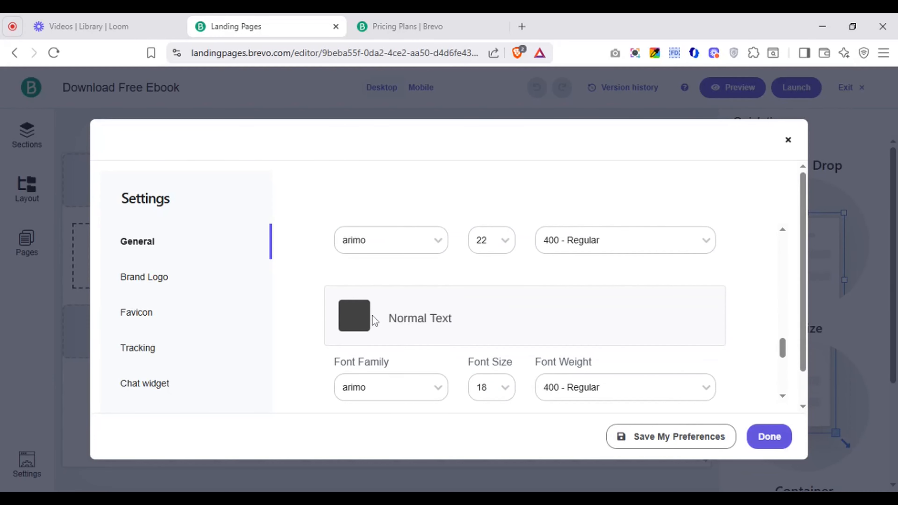
{"action": "left_click", "coordinate": [348, 323]}
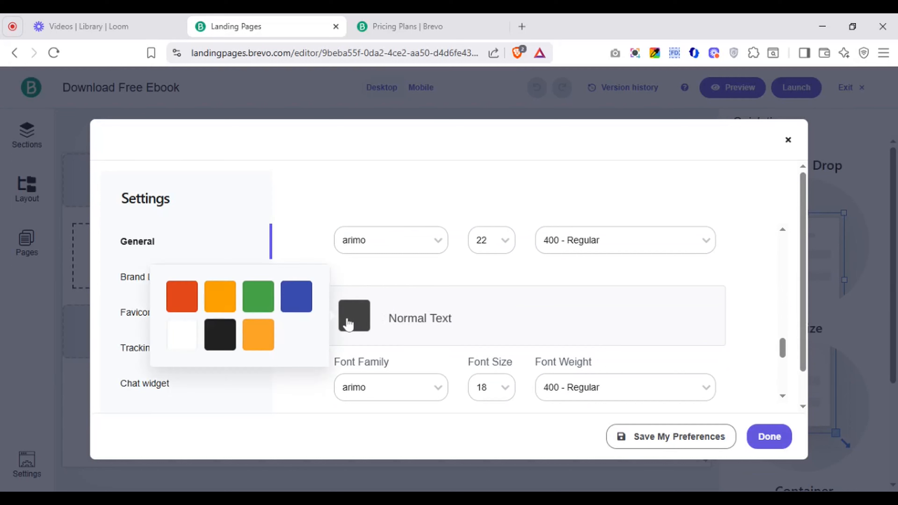
{"action": "left_click", "coordinate": [218, 345]}
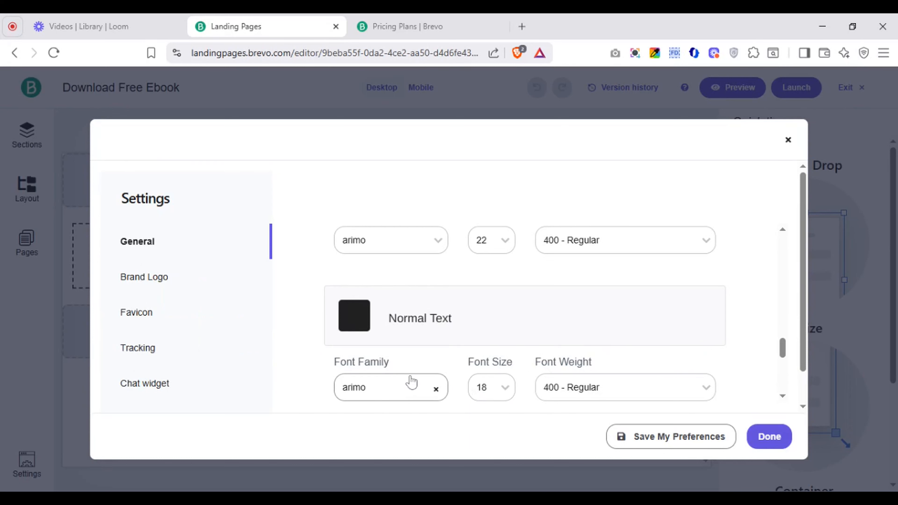
{"action": "left_click", "coordinate": [415, 389]}
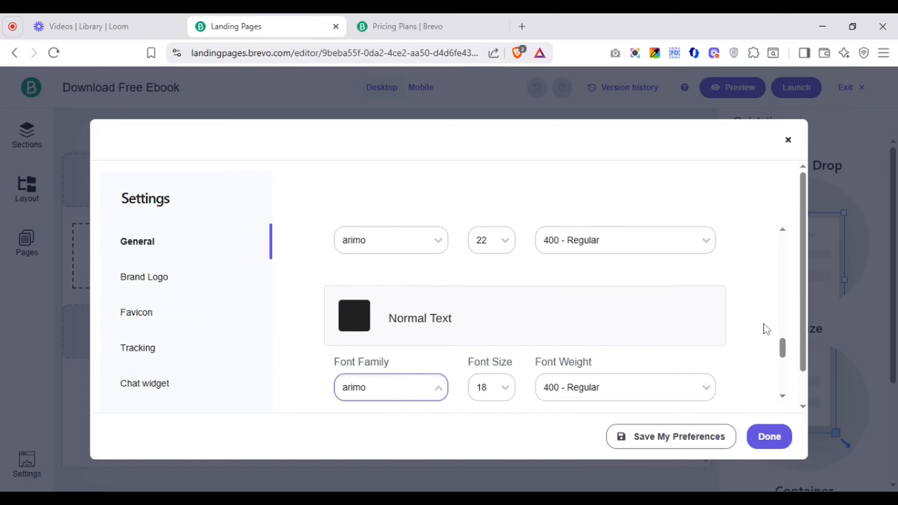
{"action": "left_click", "coordinate": [783, 366]}
{"action": "left_click_drag", "start_coordinate": [784, 370], "coordinate": [779, 400]}
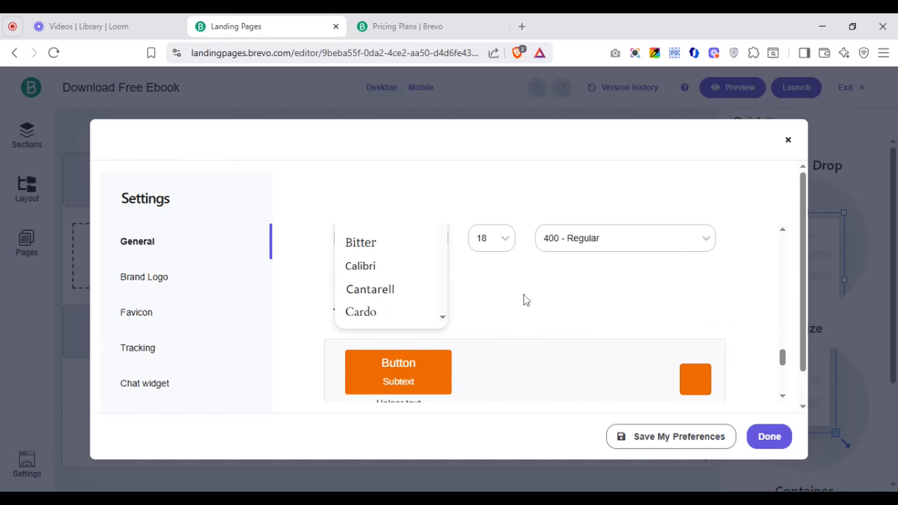
{"action": "scroll", "coordinate": [441, 267], "scroll_direction": "down", "scroll_amount": 3}
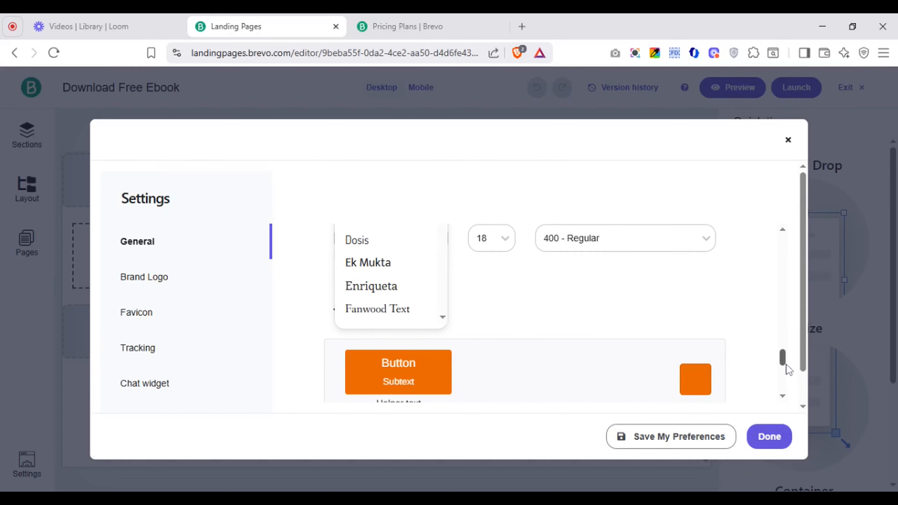
{"action": "left_click_drag", "start_coordinate": [783, 358], "coordinate": [783, 346]}
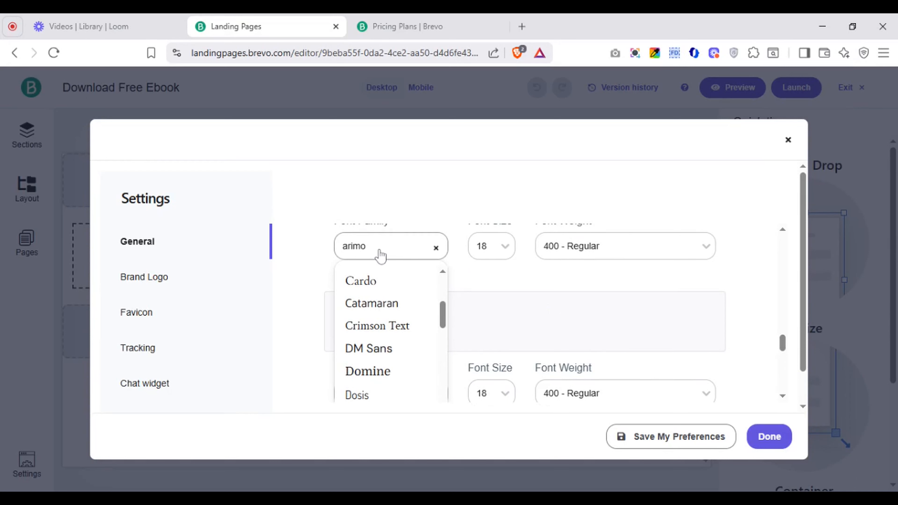
{"action": "left_click", "coordinate": [380, 254]}
Set the default button color to the red-orange brand color
{"action": "left_click", "coordinate": [783, 343]}
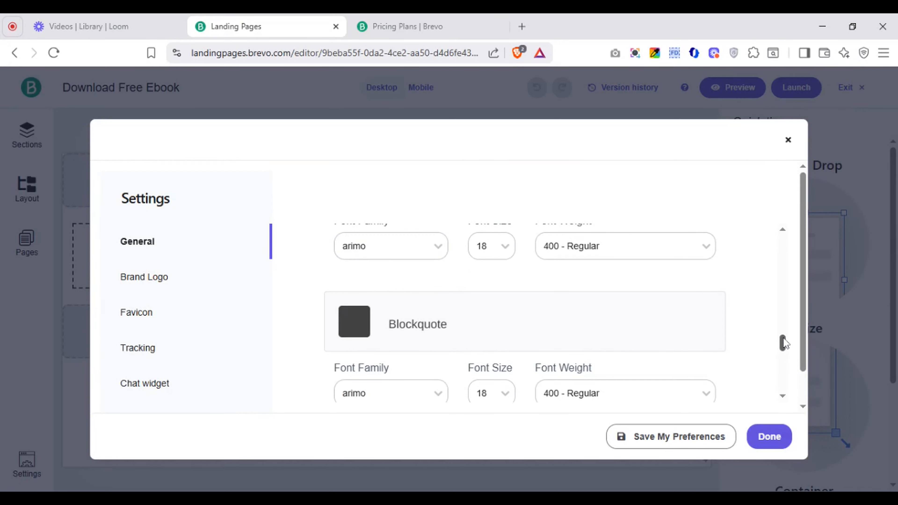
{"action": "left_click_drag", "start_coordinate": [783, 343], "coordinate": [783, 365]}
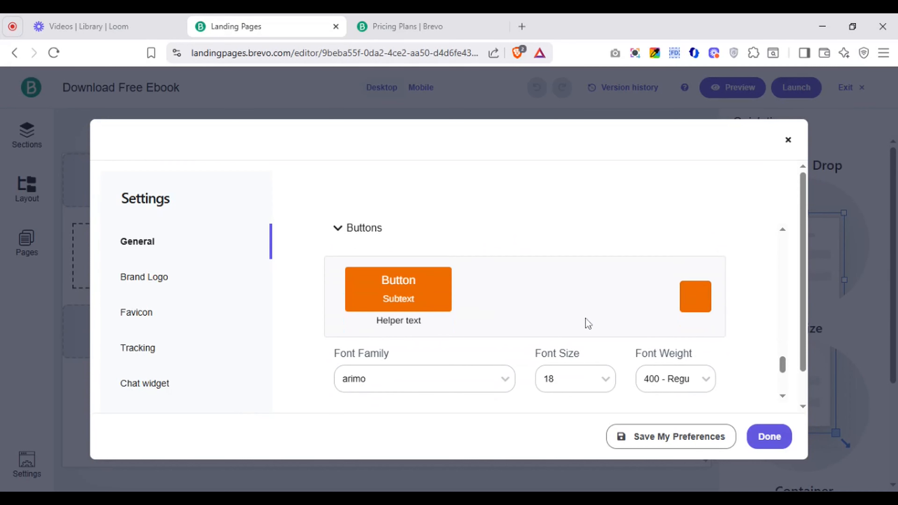
{"action": "left_click", "coordinate": [688, 303]}
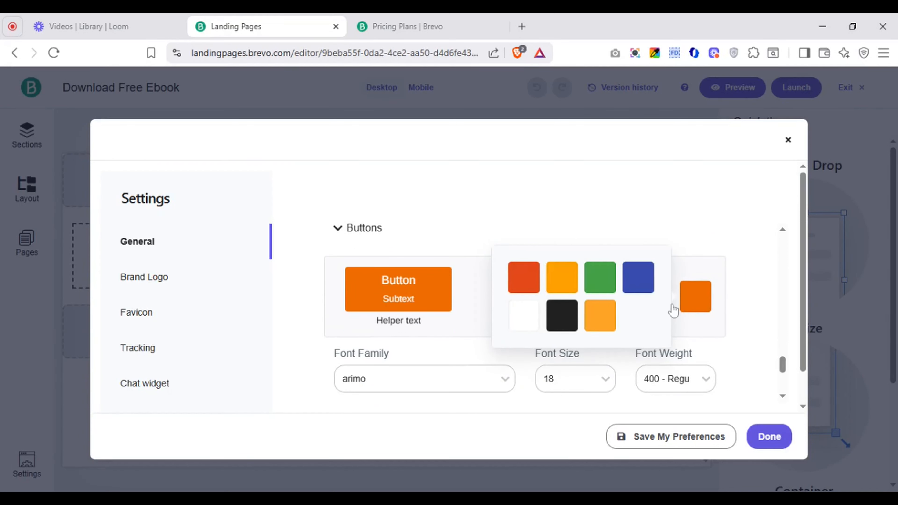
{"action": "left_click", "coordinate": [528, 288]}
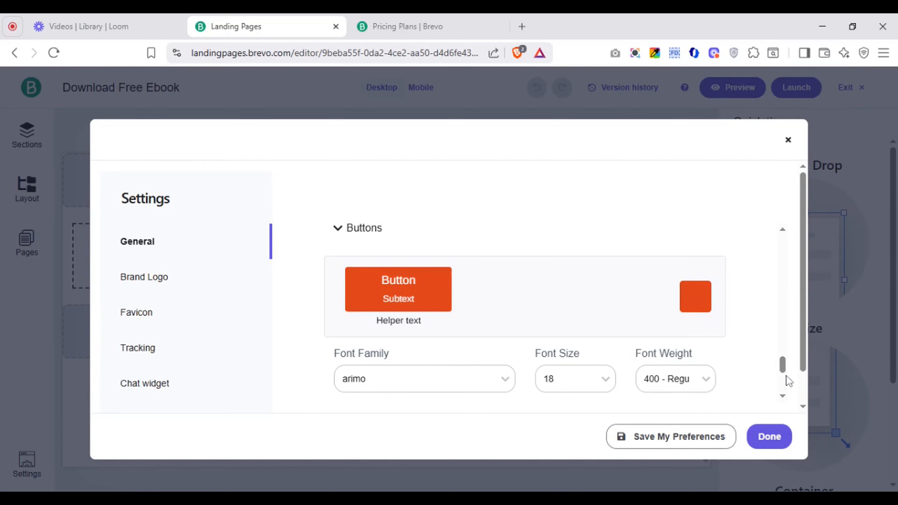
{"action": "scroll", "coordinate": [788, 381], "scroll_direction": "down", "scroll_amount": 2}
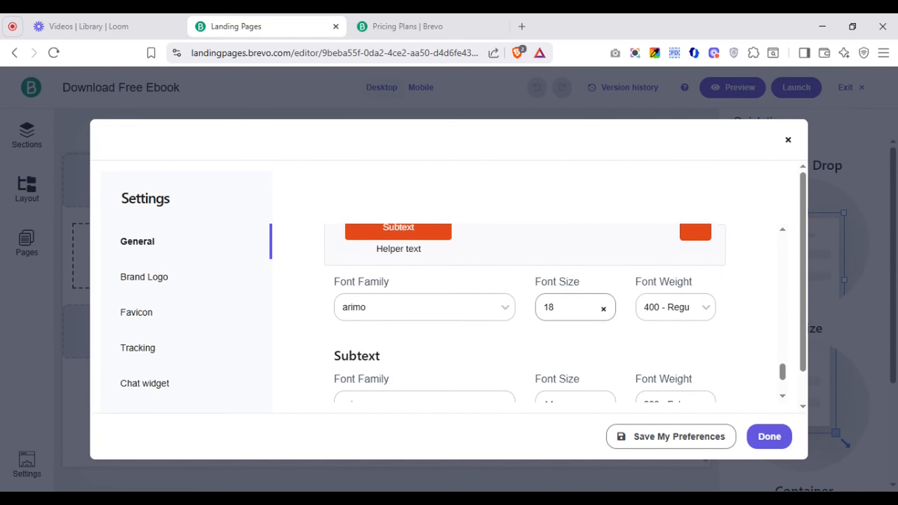
{"action": "left_click", "coordinate": [461, 316]}
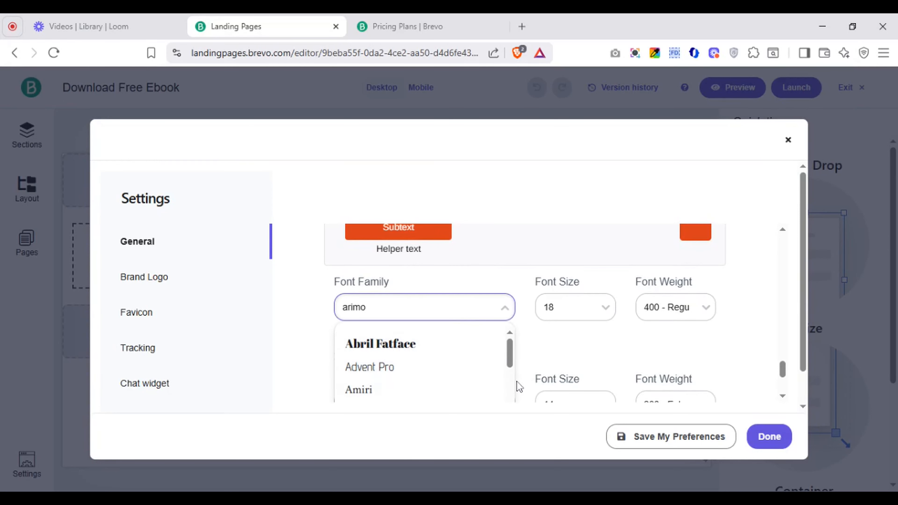
{"action": "left_click", "coordinate": [512, 388]}
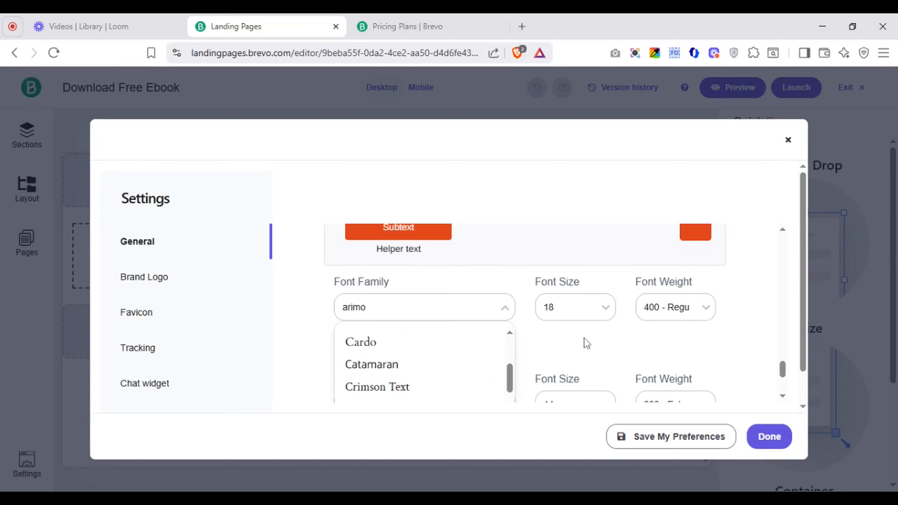
{"action": "left_click", "coordinate": [466, 317]}
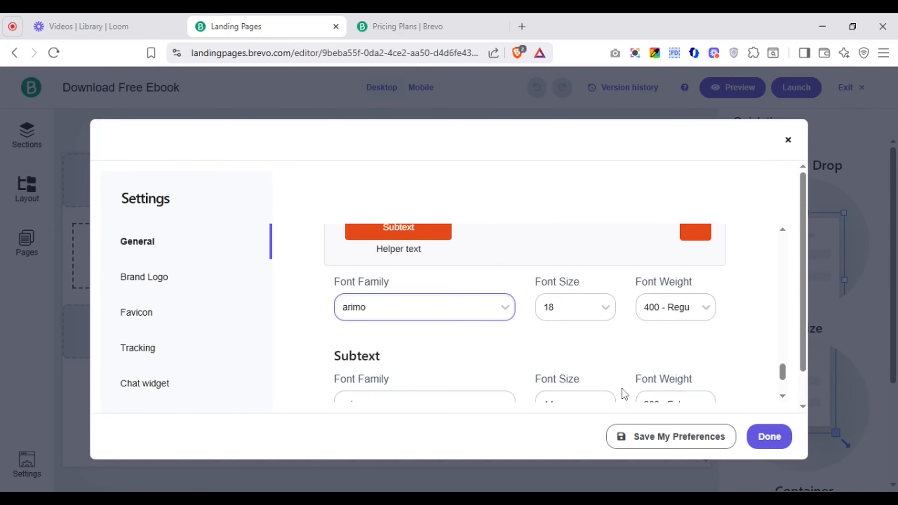
Expand the Links settings and review the colors for normal, hover and visited links
{"action": "scroll", "coordinate": [785, 396], "scroll_direction": "down", "scroll_amount": 4}
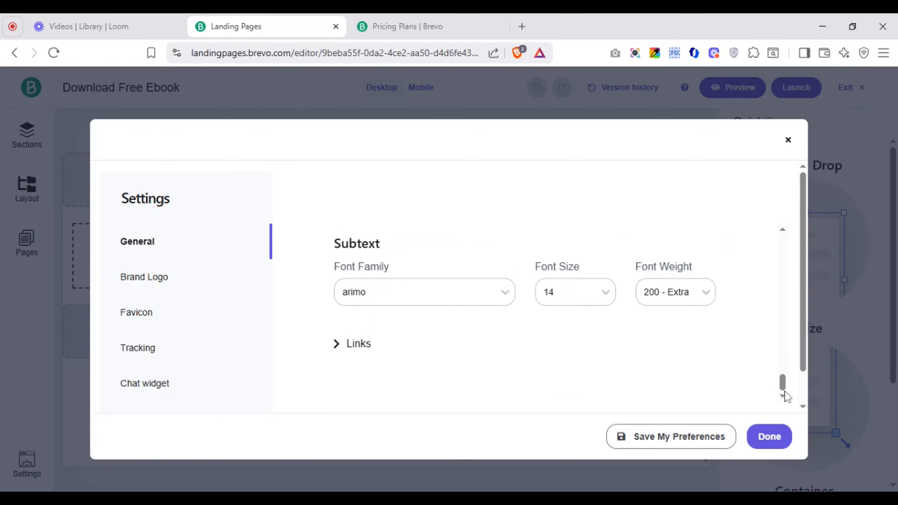
{"action": "left_click", "coordinate": [354, 345]}
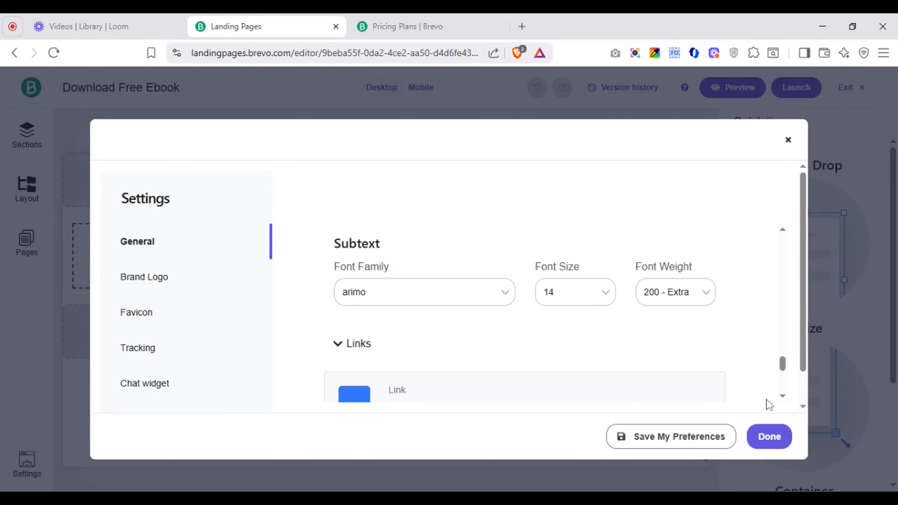
{"action": "scroll", "coordinate": [780, 395], "scroll_direction": "down", "scroll_amount": 5}
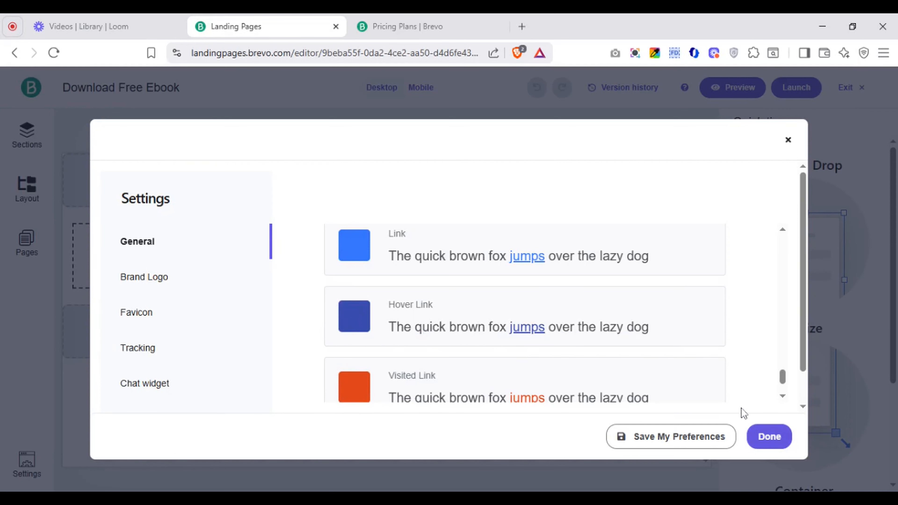
{"action": "left_click", "coordinate": [783, 396]}
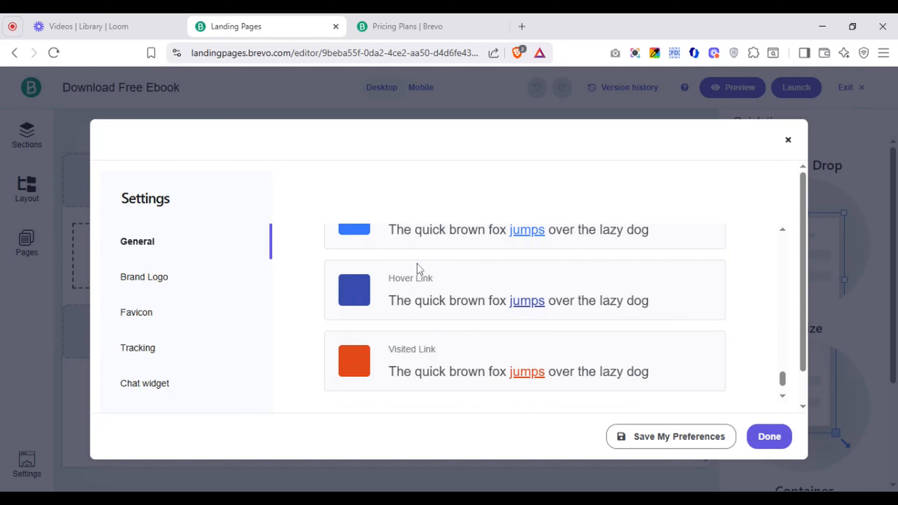
Upload the club-shaped image from the computer as the brand logo
{"action": "left_click", "coordinate": [151, 279]}
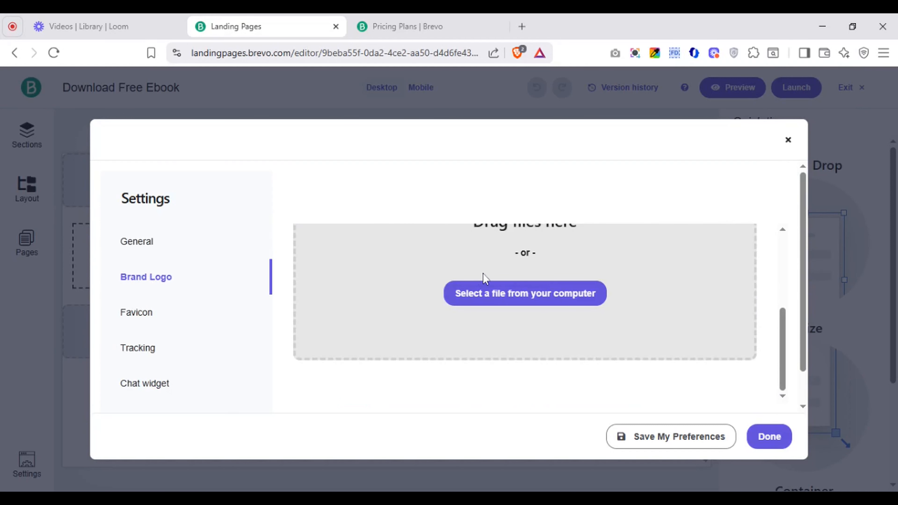
{"action": "mouse_move", "coordinate": [784, 345]}
{"action": "left_mouse_down"}
{"action": "mouse_move", "coordinate": [782, 309]}
{"action": "mouse_move", "coordinate": [783, 328]}
{"action": "left_mouse_up"}
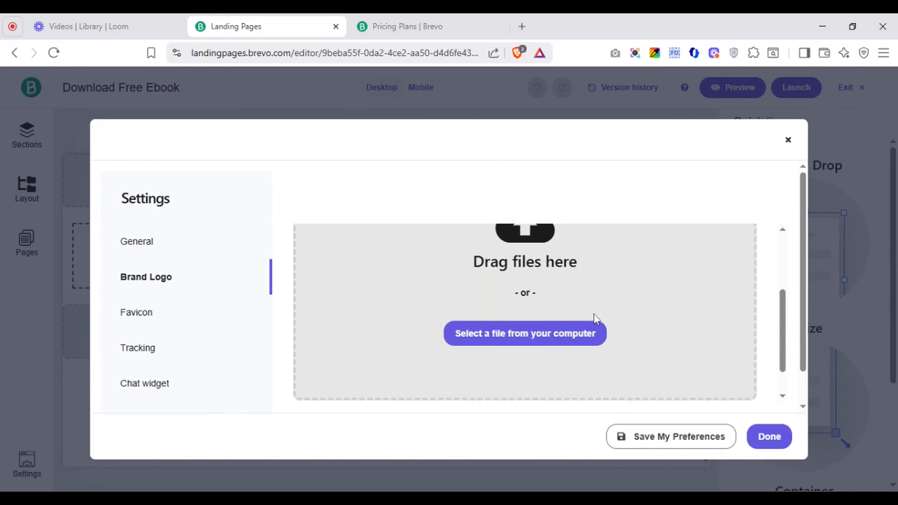
{"action": "left_click", "coordinate": [540, 339]}
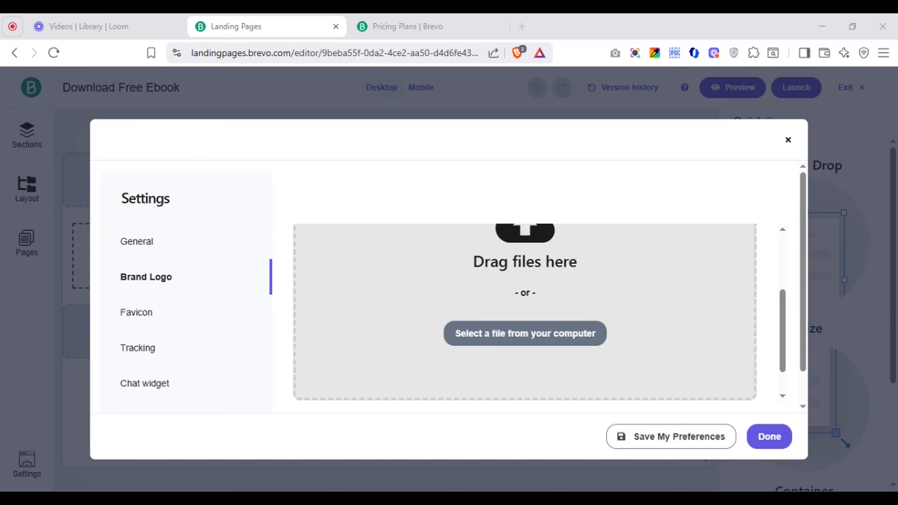
{"action": "key", "text": "Return"}
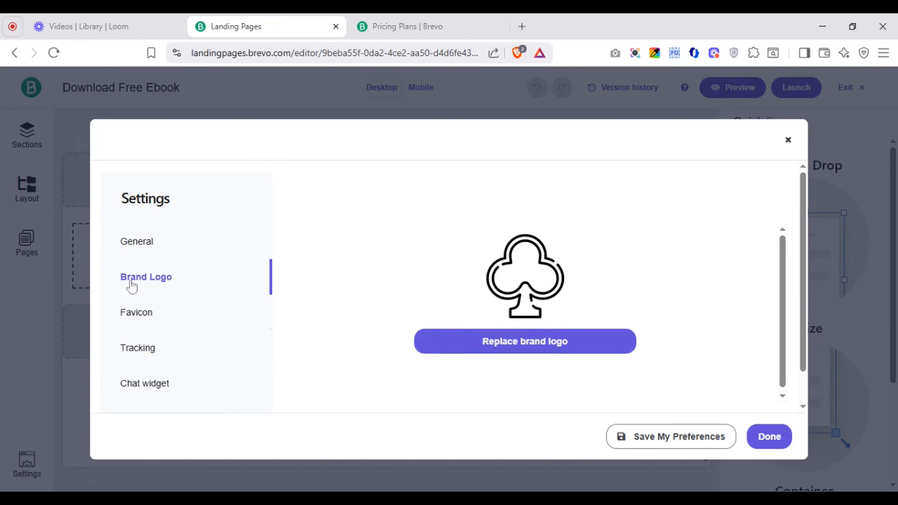
Review the favicon link setting and the JavaScript tracking code fields for the head and body tags
{"action": "left_click", "coordinate": [140, 319]}
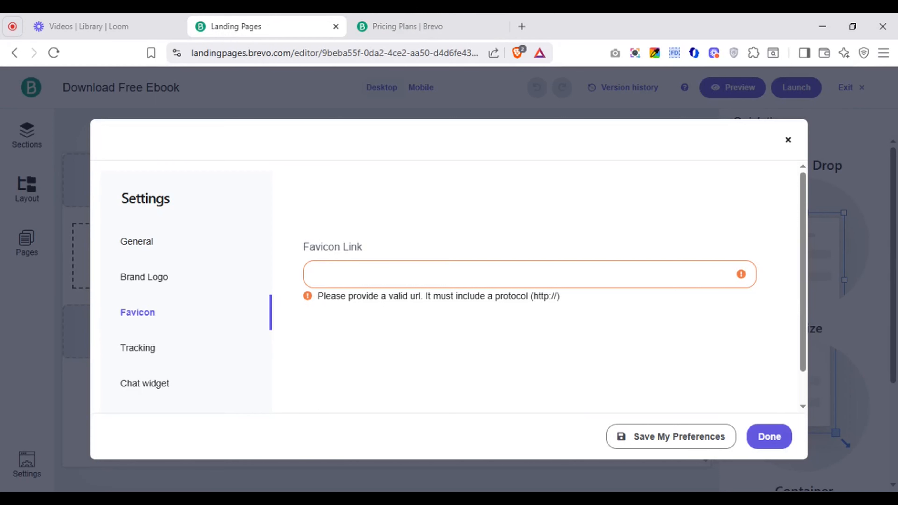
{"action": "left_click", "coordinate": [315, 274]}
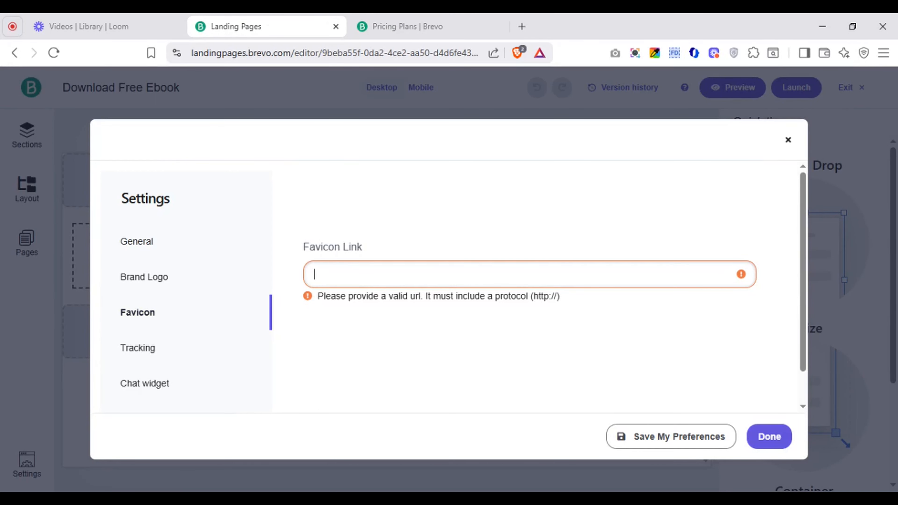
{"action": "left_click", "coordinate": [272, 321]}
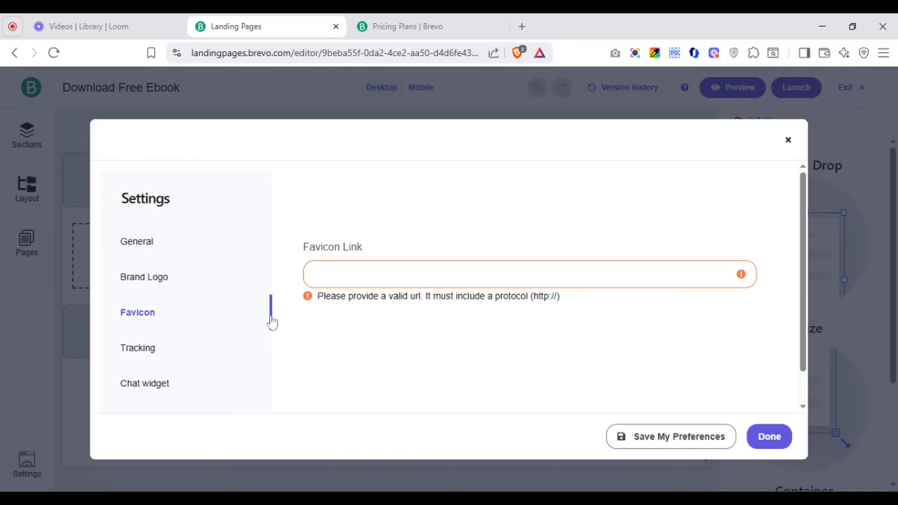
{"action": "left_click", "coordinate": [187, 363]}
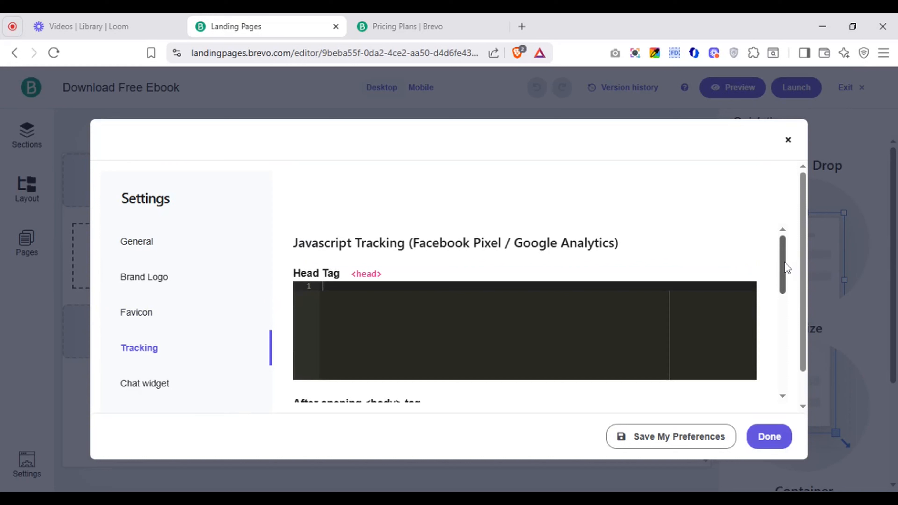
{"action": "left_click_drag", "start_coordinate": [785, 264], "coordinate": [785, 289]}
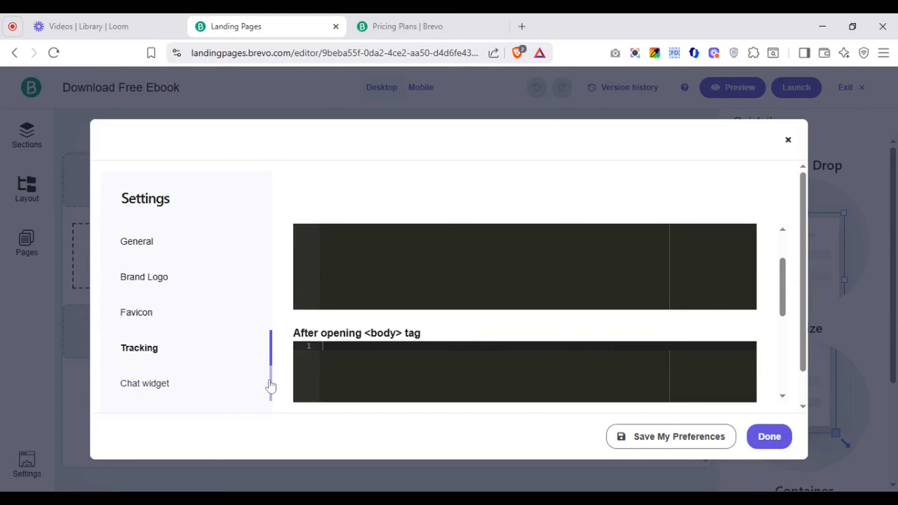
Turn on the Conversations chat widget for the landing page
{"action": "left_click", "coordinate": [270, 385]}
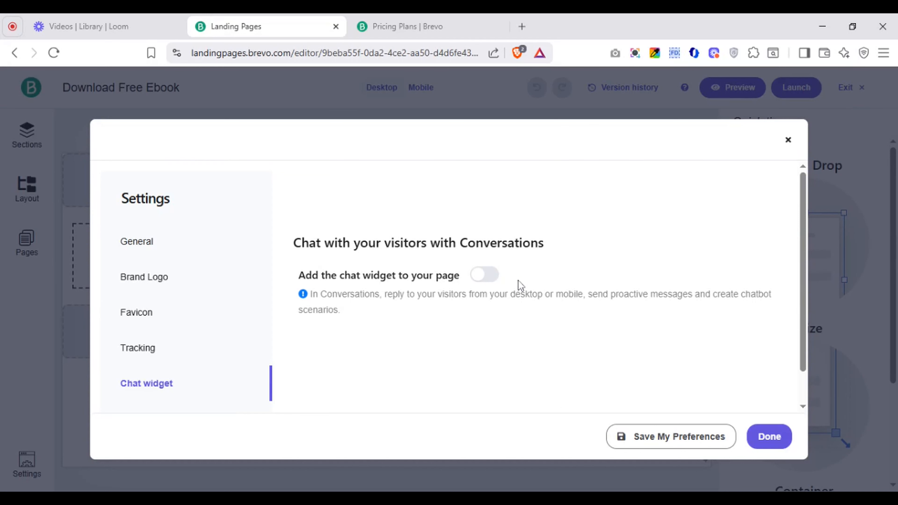
{"action": "left_click", "coordinate": [493, 278]}
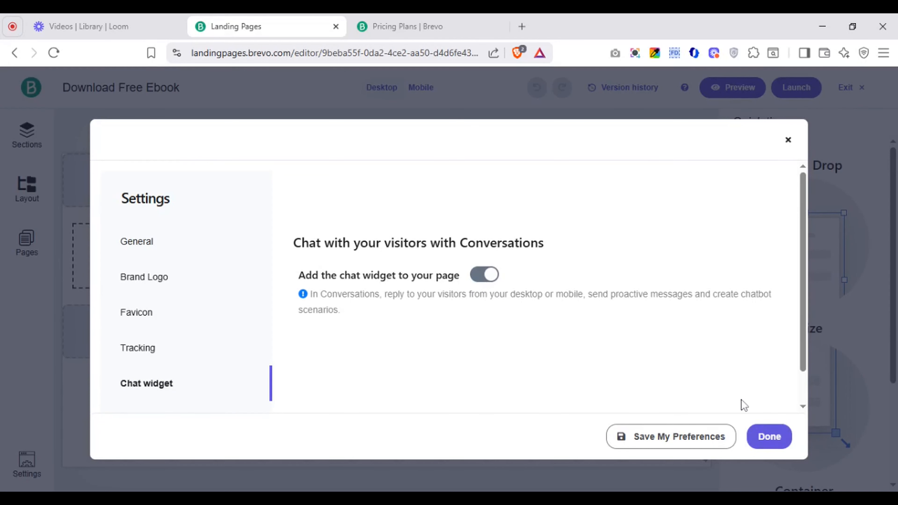
Recheck the general and brand logo settings, view the option for saving preferences, and finish the page settings
{"action": "left_click", "coordinate": [134, 252]}
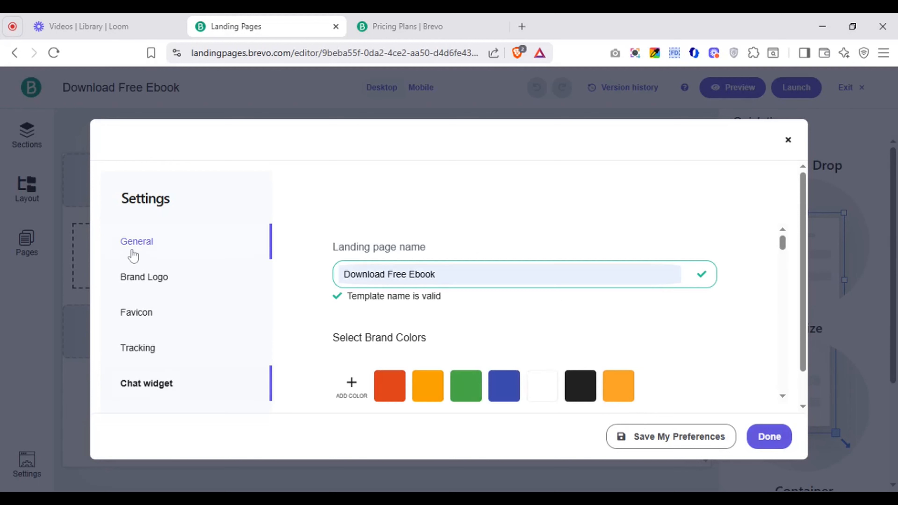
{"action": "left_click", "coordinate": [138, 280]}
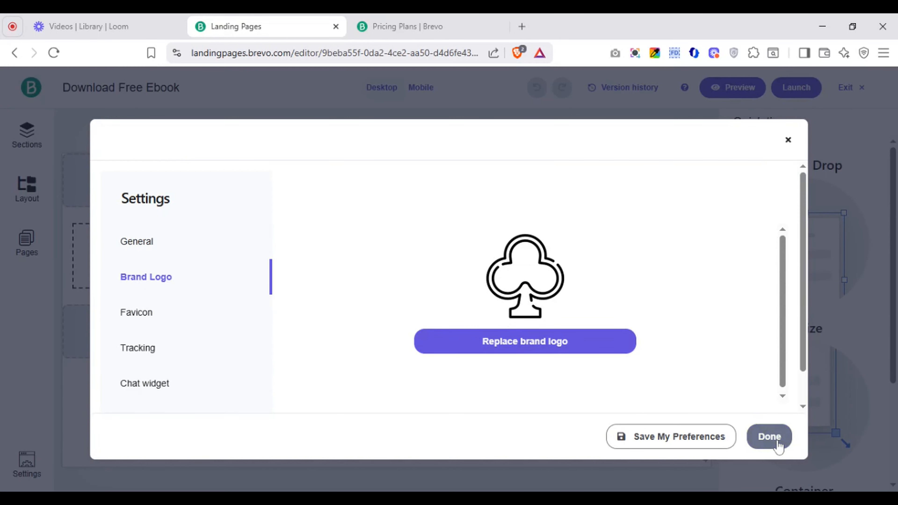
{"action": "left_click", "coordinate": [696, 447]}
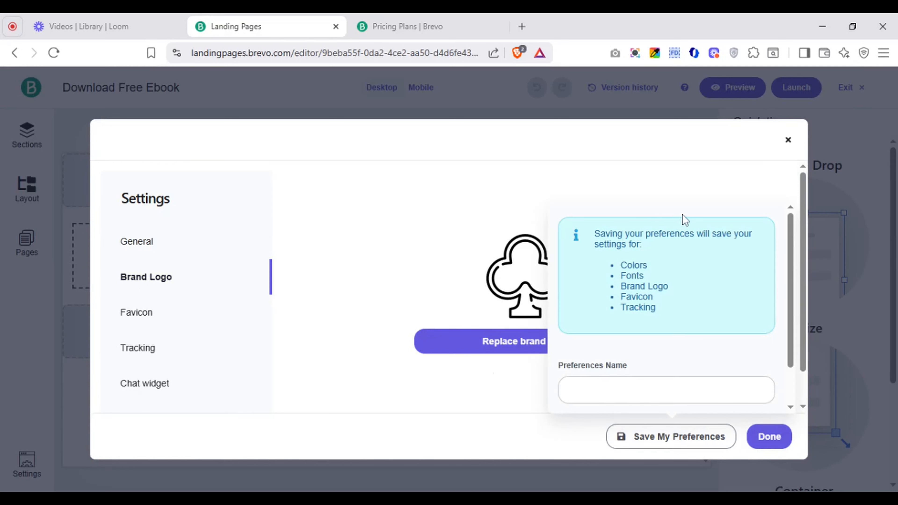
{"action": "left_click", "coordinate": [693, 445]}
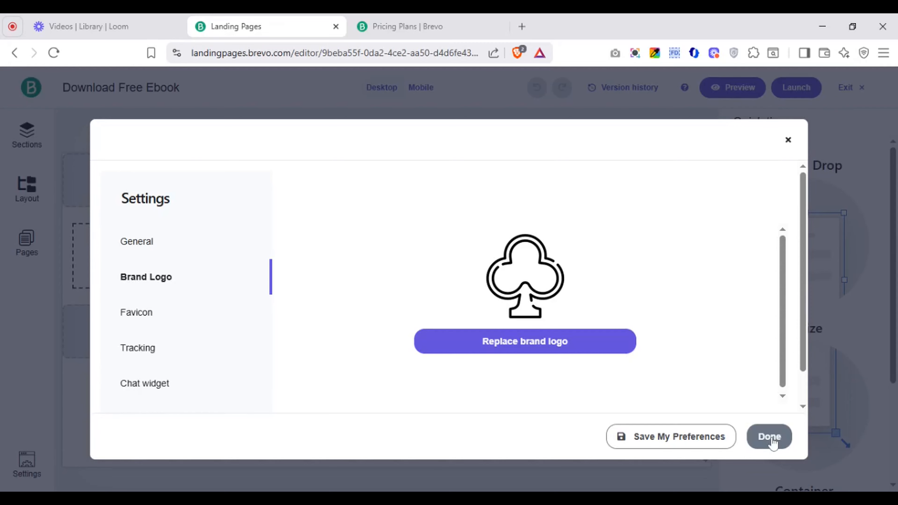
{"action": "left_click", "coordinate": [770, 438]}
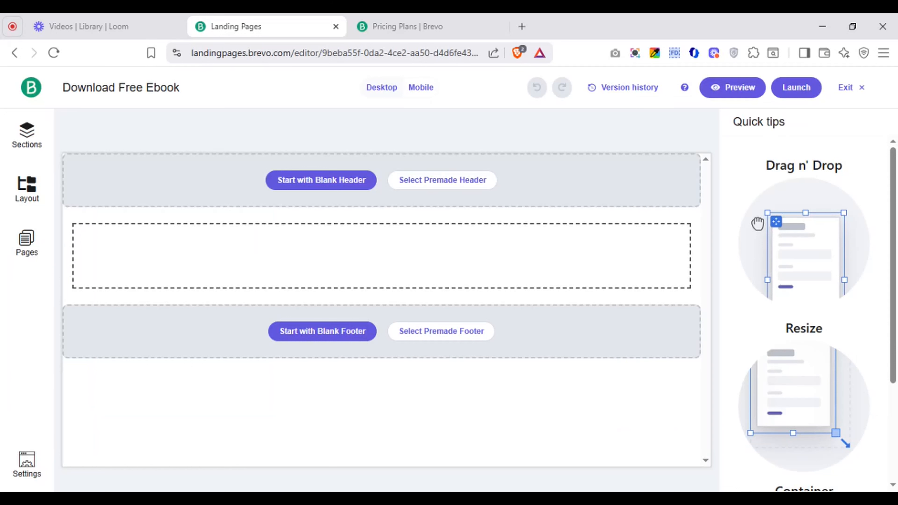
Add the pre-made "Action button with text and image" section to the page
{"action": "left_click", "coordinate": [17, 156]}
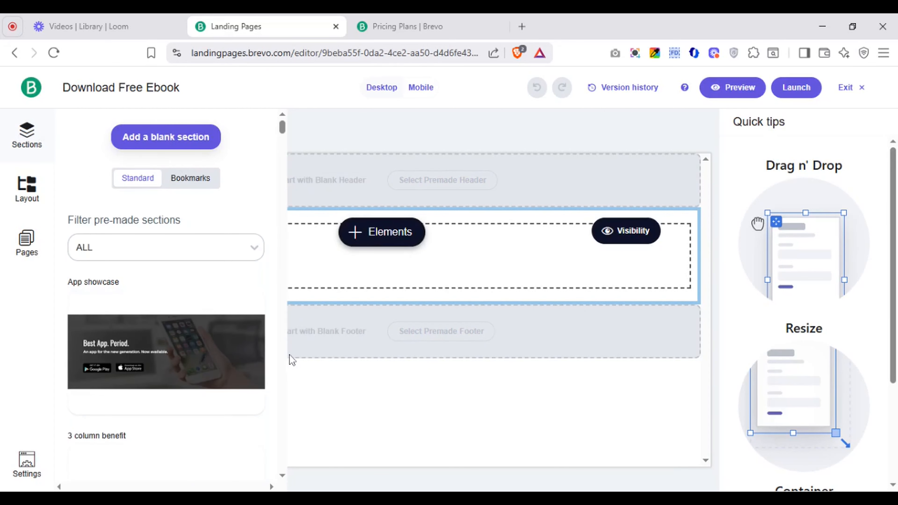
{"action": "scroll", "coordinate": [281, 352], "scroll_direction": "down", "scroll_amount": 10}
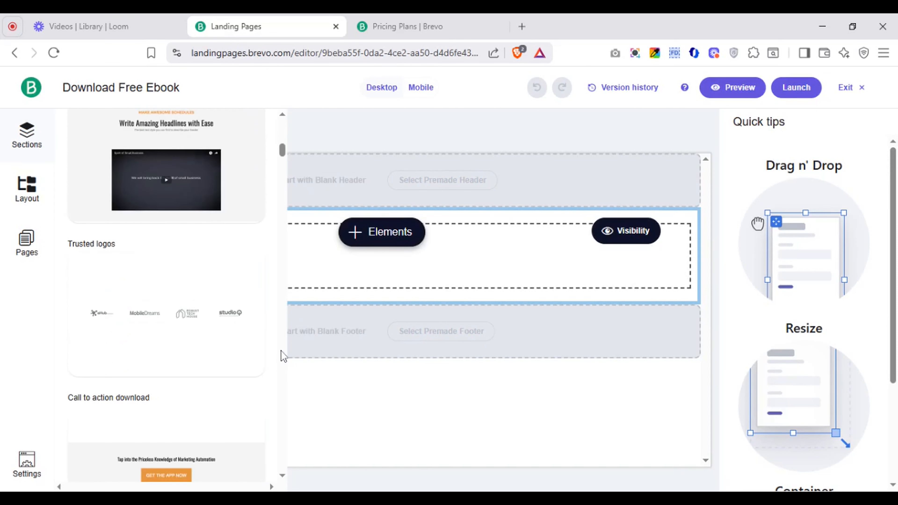
{"action": "scroll", "coordinate": [281, 351], "scroll_direction": "down", "scroll_amount": 8}
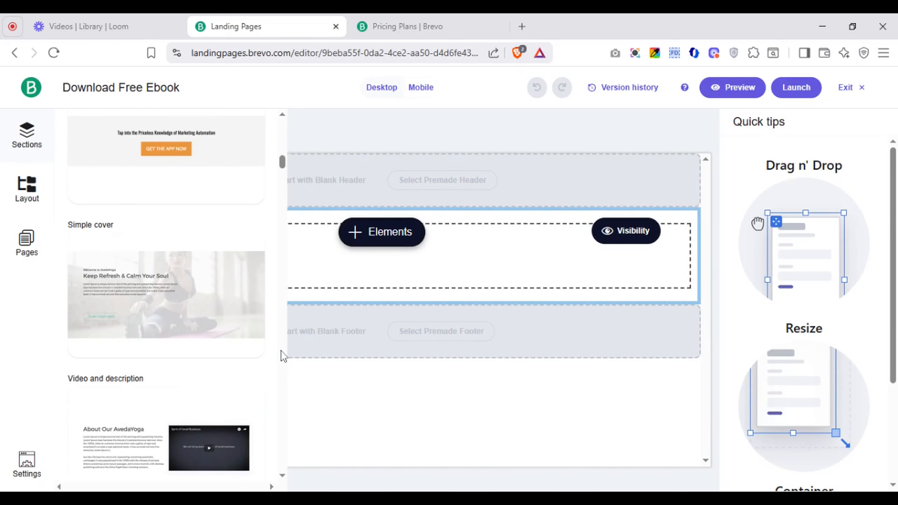
{"action": "scroll", "coordinate": [281, 352], "scroll_direction": "down", "scroll_amount": 10}
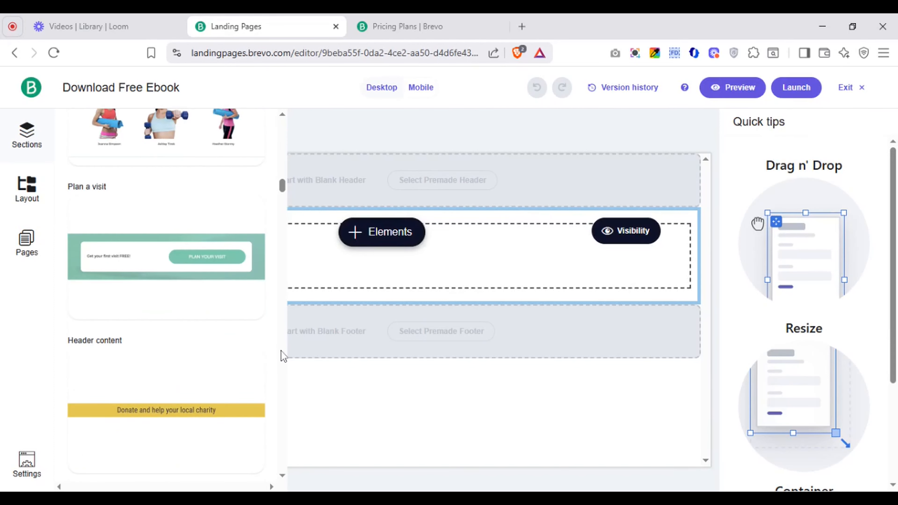
{"action": "scroll", "coordinate": [282, 351], "scroll_direction": "down", "scroll_amount": 5}
{"action": "scroll", "coordinate": [281, 352], "scroll_direction": "down", "scroll_amount": 5}
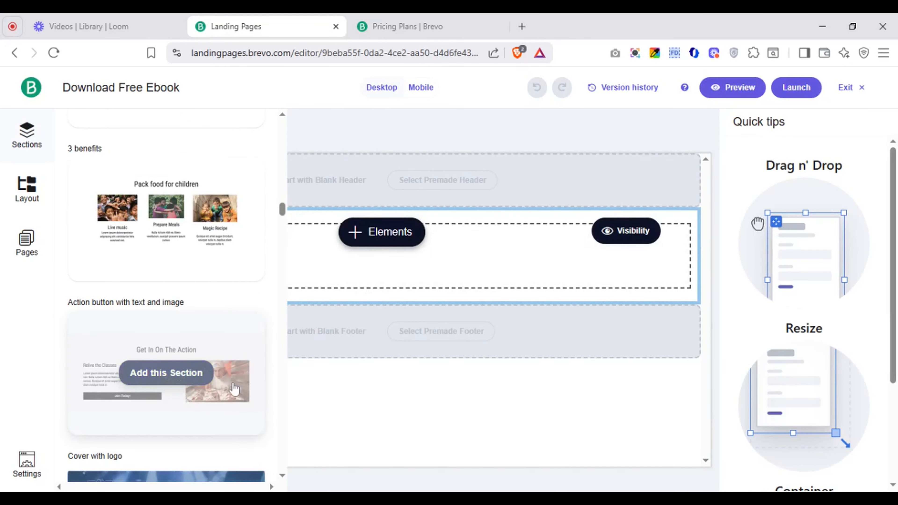
{"action": "mouse_move", "coordinate": [204, 333]}
{"action": "left_click", "coordinate": [164, 374]}
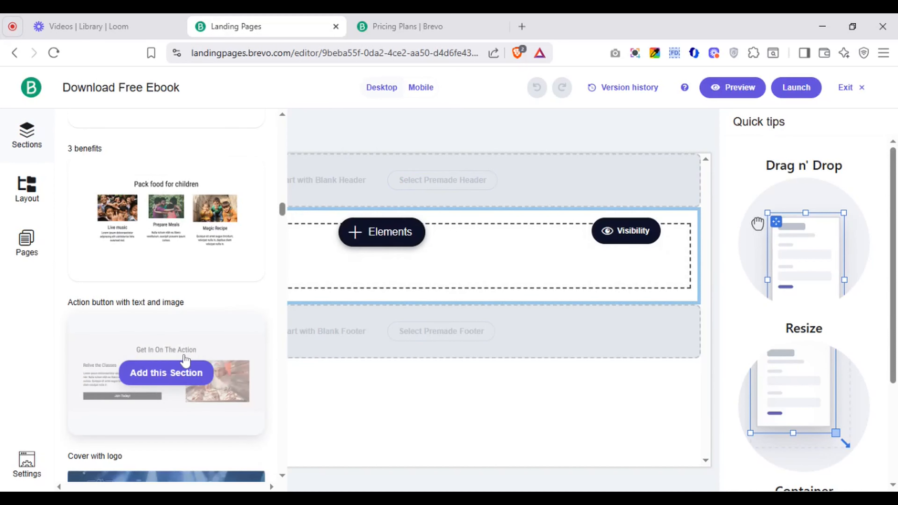
{"action": "left_click", "coordinate": [175, 374]}
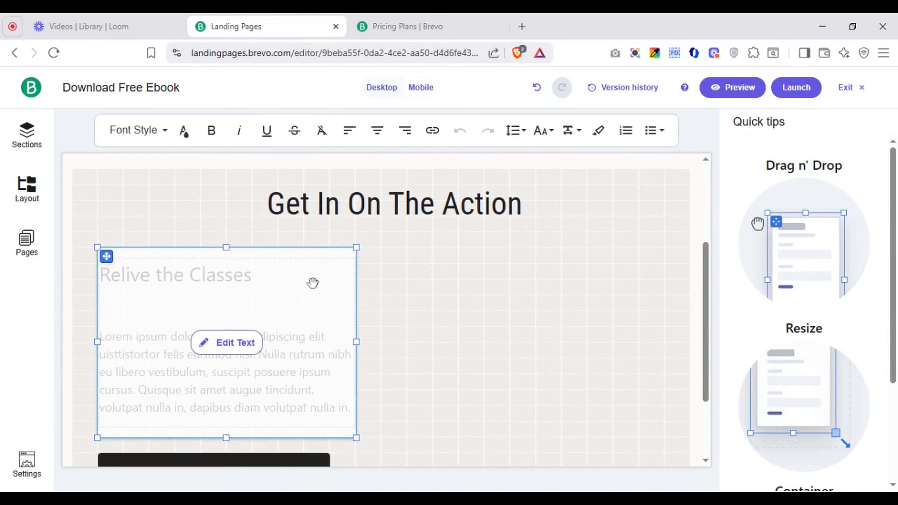
Delete the empty section above the "Get In On The Action" section
{"action": "left_click", "coordinate": [508, 315]}
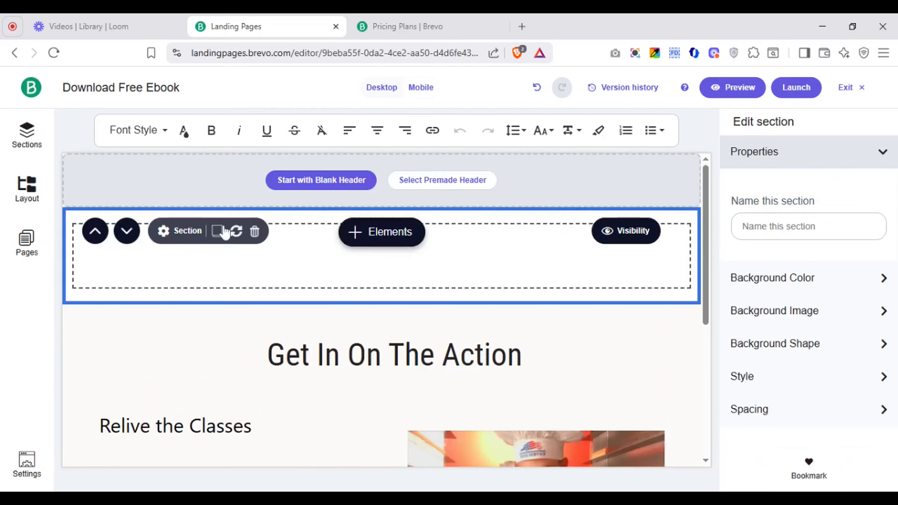
{"action": "left_click", "coordinate": [255, 233]}
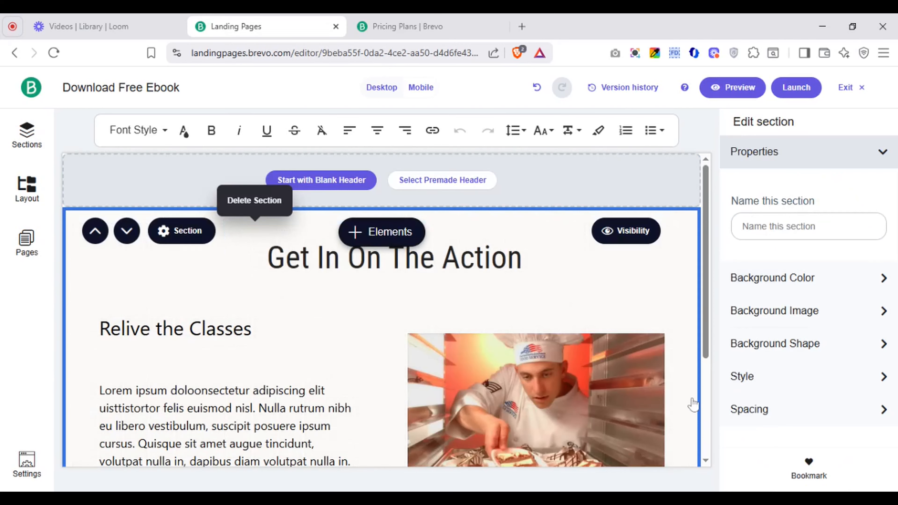
Examine the editing options for the section's heading, body text and image, including the image's caption, URL and alt text
{"action": "scroll", "coordinate": [706, 402], "scroll_direction": "down", "scroll_amount": 5}
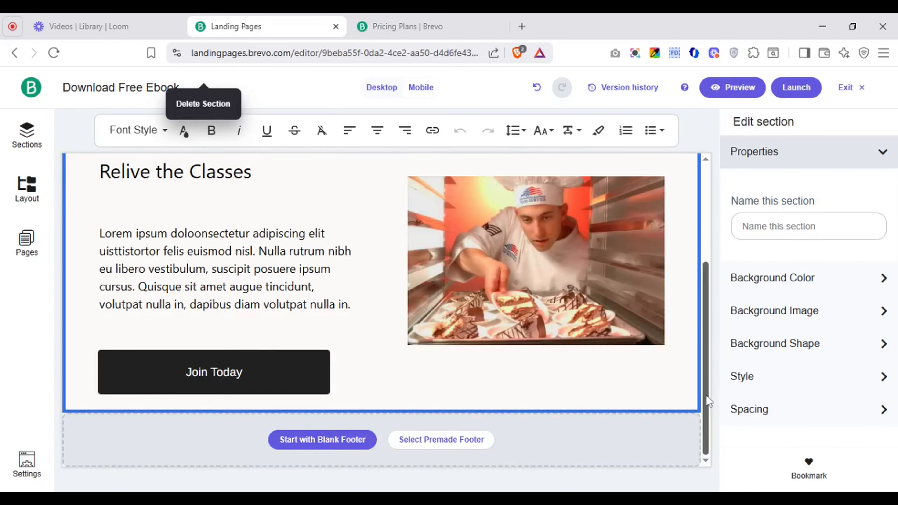
{"action": "scroll", "coordinate": [709, 390], "scroll_direction": "up", "scroll_amount": 3}
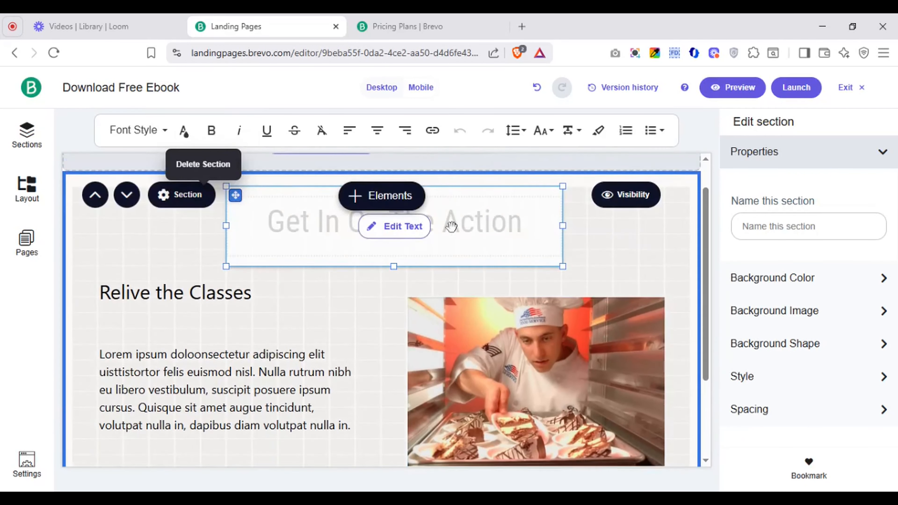
{"action": "left_click", "coordinate": [411, 230]}
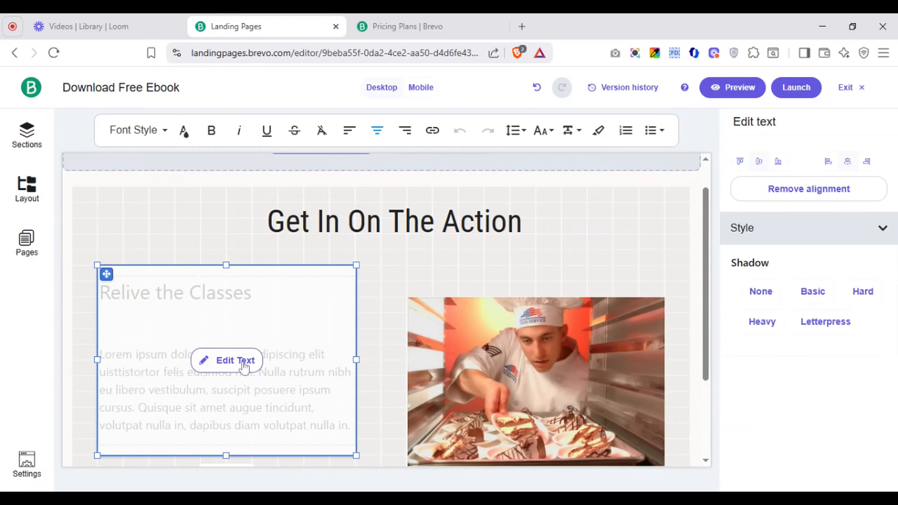
{"action": "left_click", "coordinate": [241, 367]}
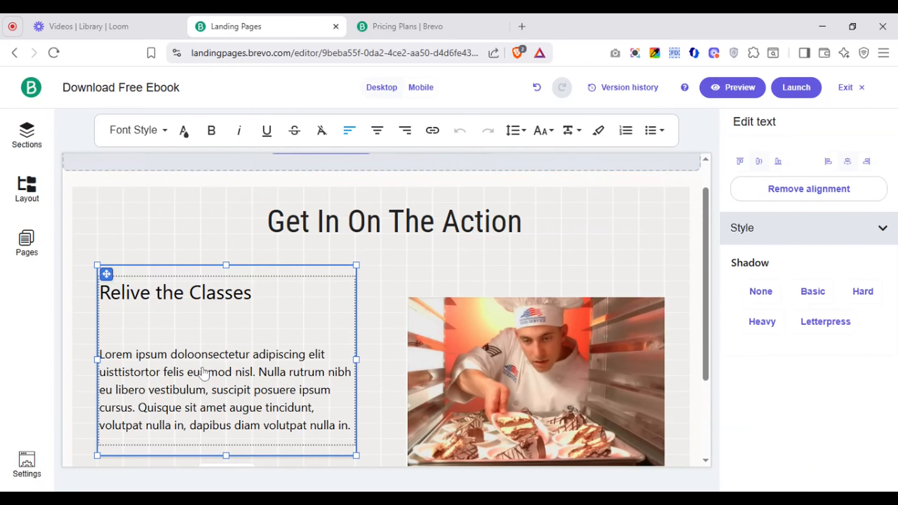
{"action": "left_click", "coordinate": [592, 396]}
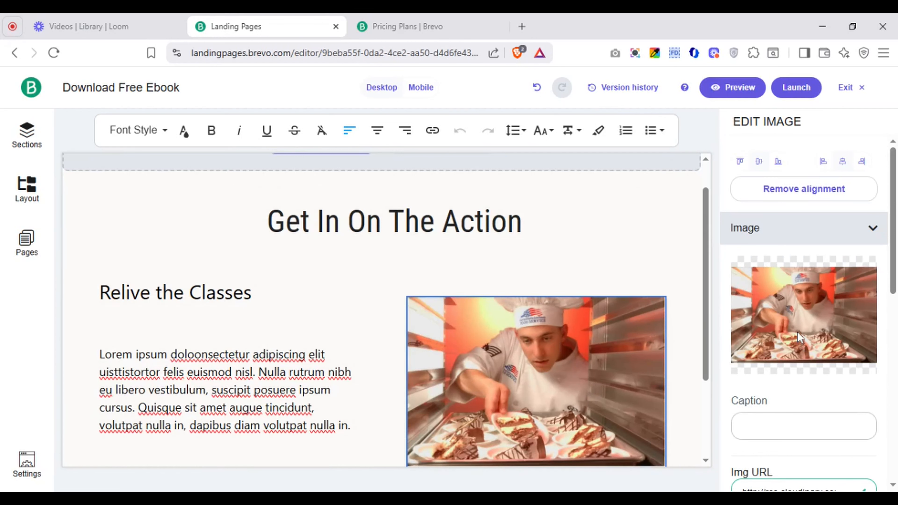
{"action": "scroll", "coordinate": [800, 338], "scroll_direction": "down", "scroll_amount": 4}
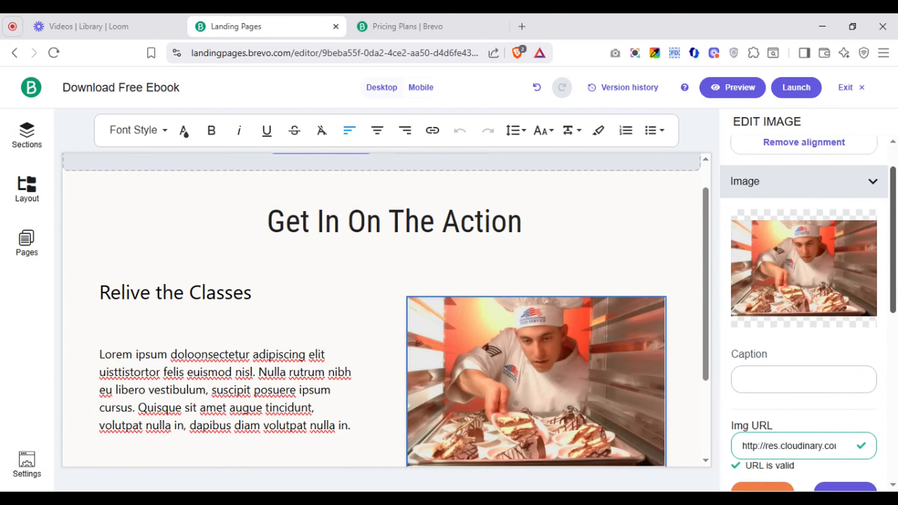
{"action": "scroll", "coordinate": [771, 389], "scroll_direction": "down", "scroll_amount": 1}
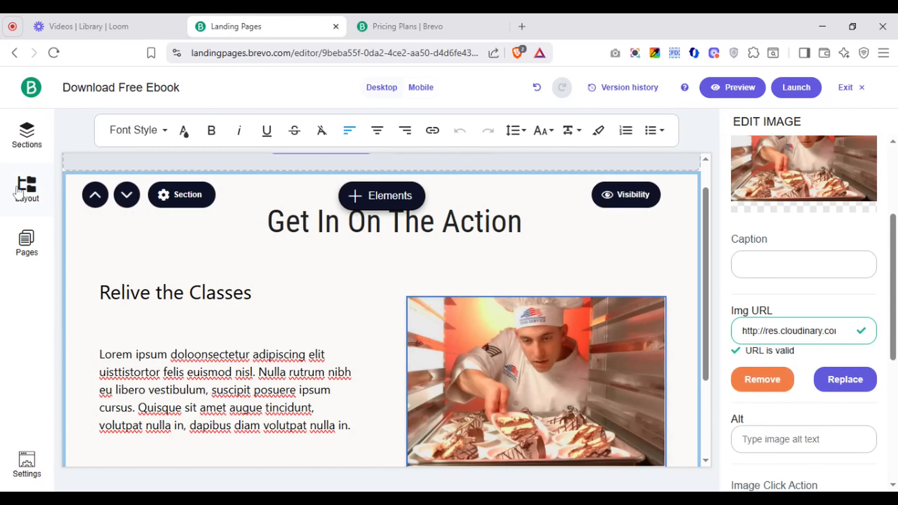
Add the pre-made "App showcase" section below the "Get In On The Action" section
{"action": "left_click", "coordinate": [27, 185]}
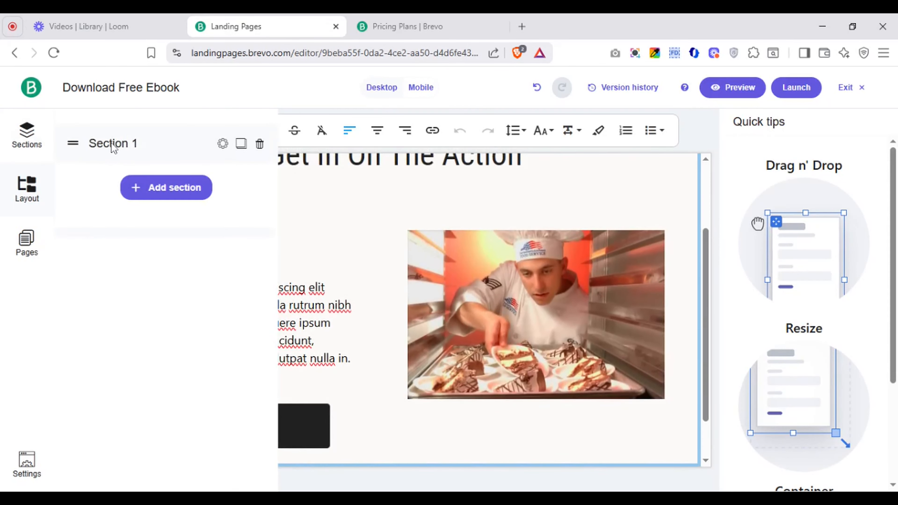
{"action": "left_click", "coordinate": [181, 189]}
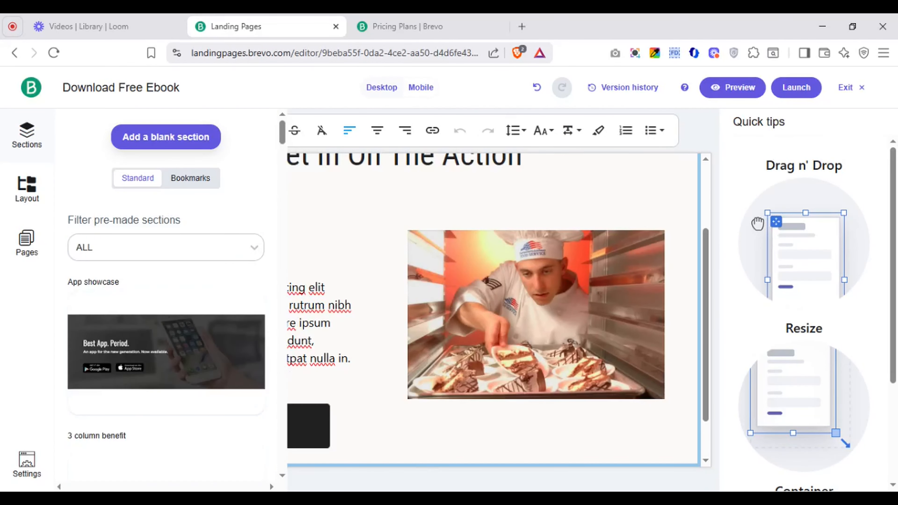
{"action": "mouse_move", "coordinate": [241, 382]}
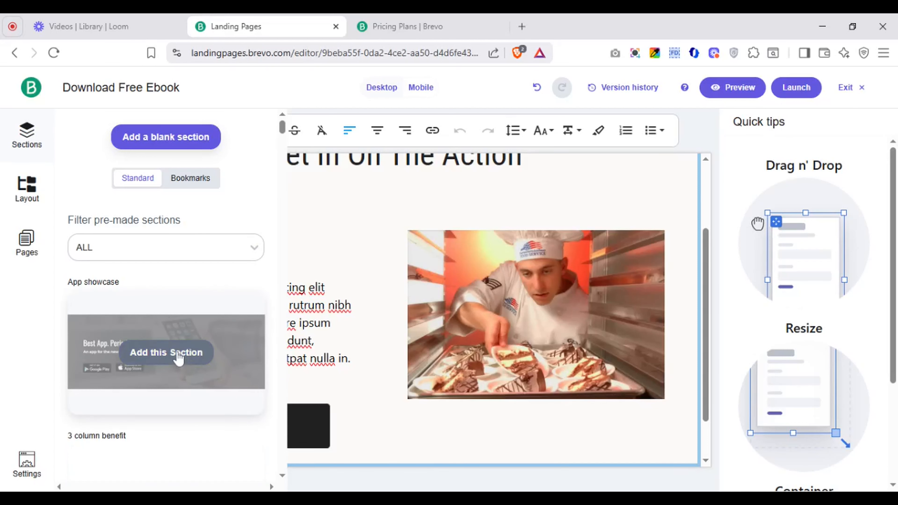
{"action": "left_click", "coordinate": [166, 353]}
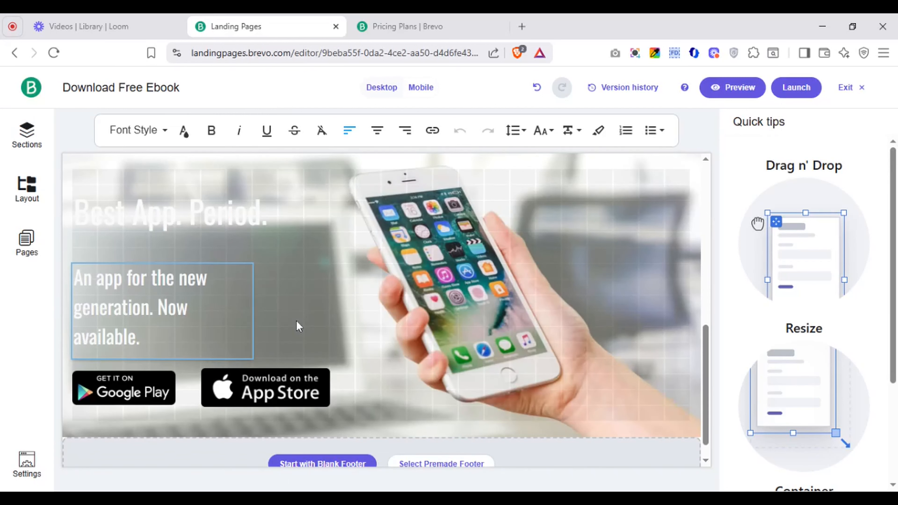
{"action": "mouse_move", "coordinate": [702, 350]}
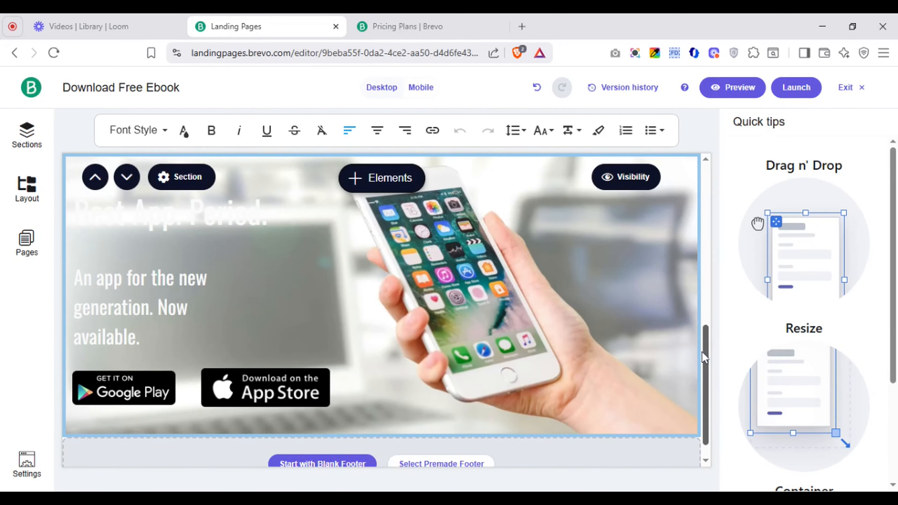
{"action": "left_click_drag", "start_coordinate": [702, 352], "coordinate": [707, 294]}
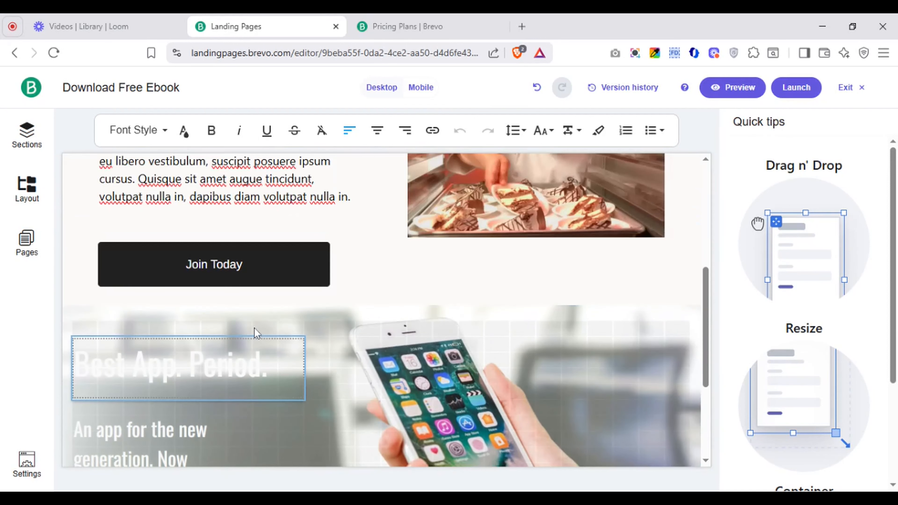
Examine the section layout and the page list, including the thank you page, and return to the index page
{"action": "left_click", "coordinate": [31, 148]}
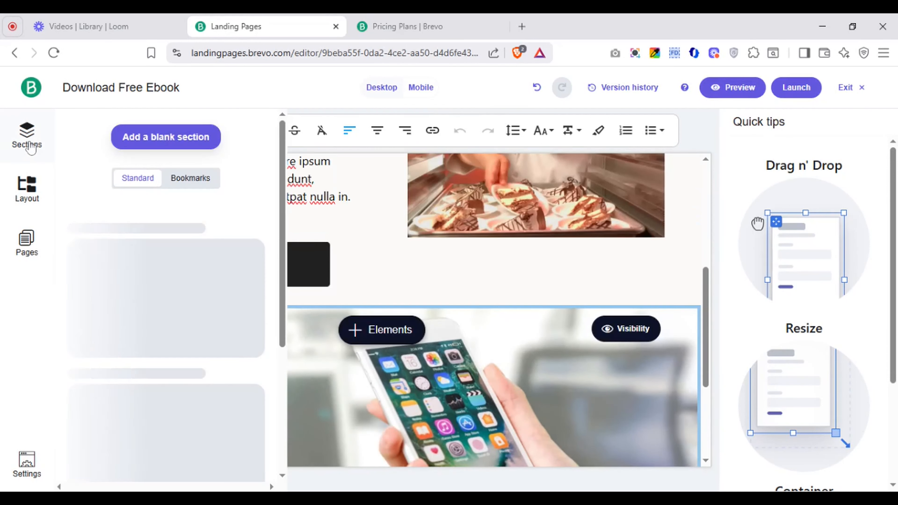
{"action": "left_click", "coordinate": [30, 184]}
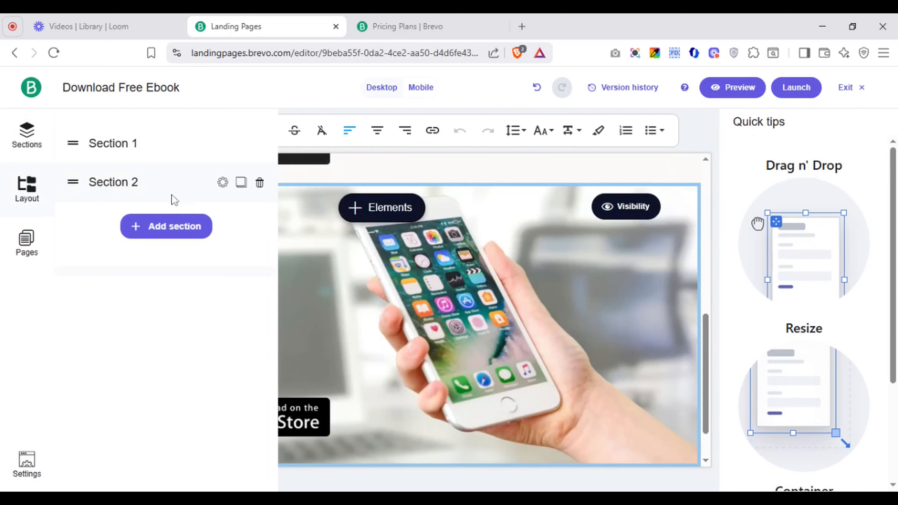
{"action": "left_click", "coordinate": [25, 243]}
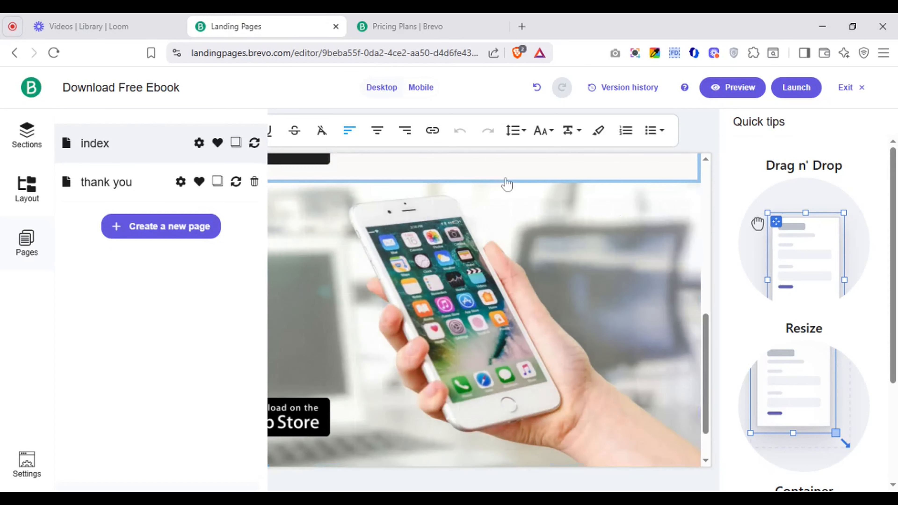
{"action": "left_click", "coordinate": [100, 181]}
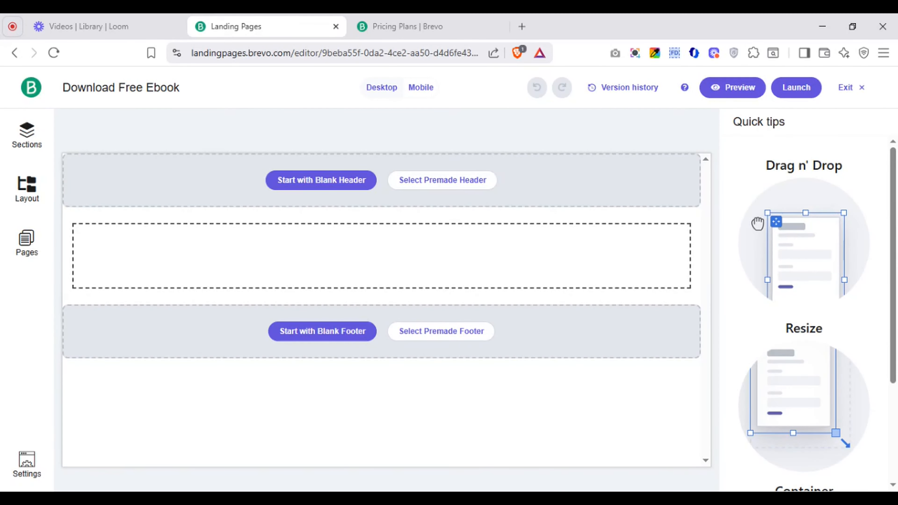
{"action": "mouse_move", "coordinate": [423, 230]}
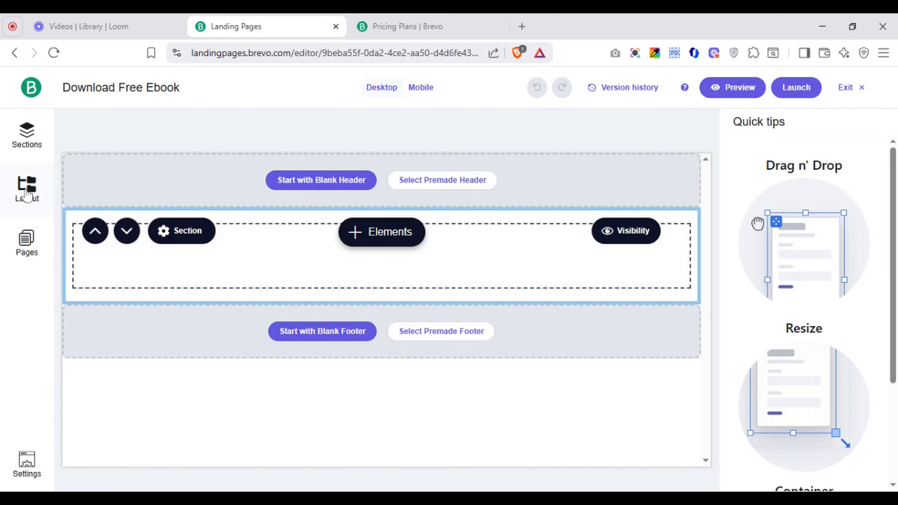
{"action": "left_click", "coordinate": [25, 238]}
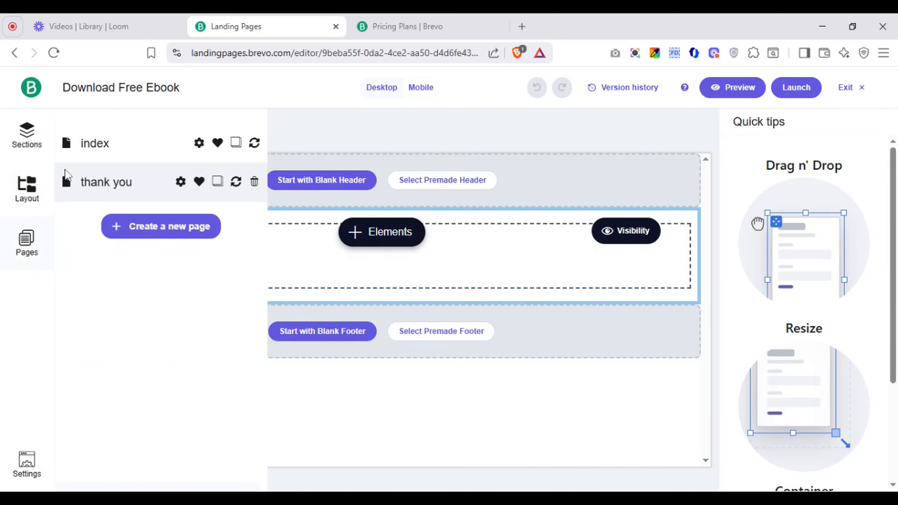
{"action": "left_click", "coordinate": [95, 145]}
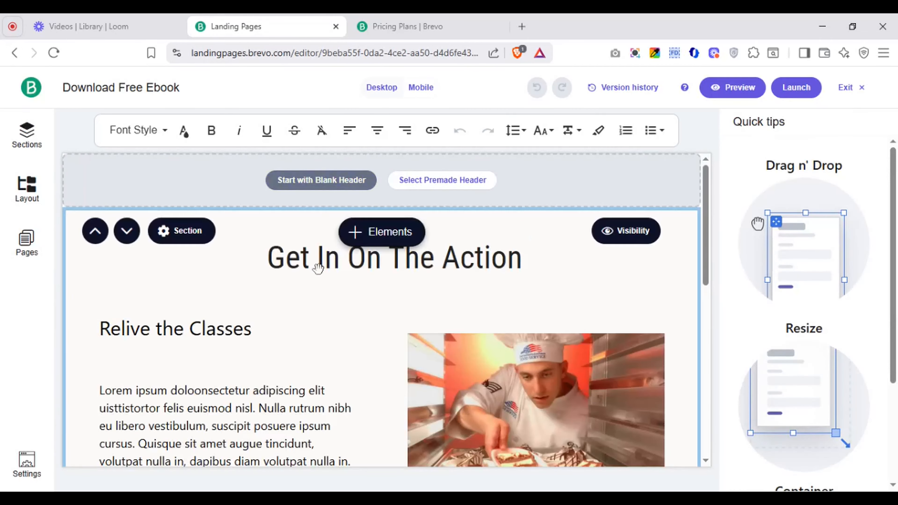
Delete the "Get In On The Action" heading from the first section
{"action": "left_click", "coordinate": [391, 260]}
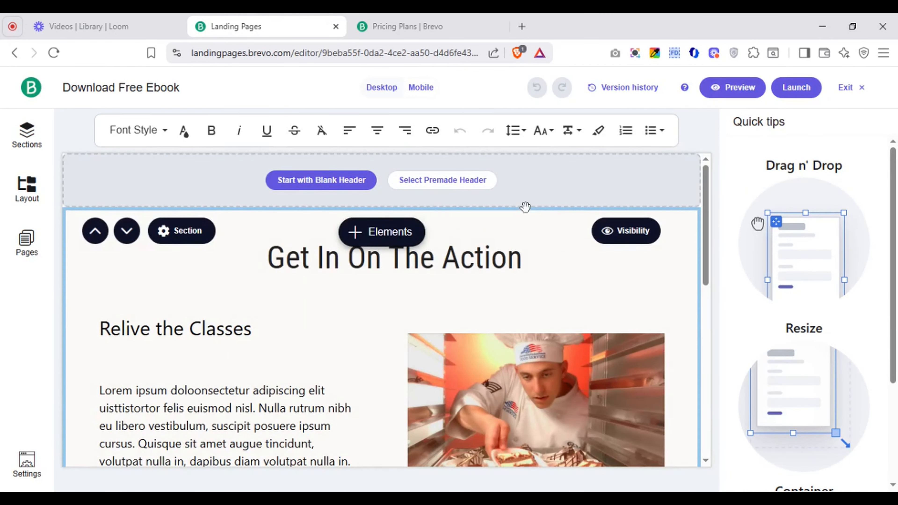
{"action": "left_click", "coordinate": [425, 228]}
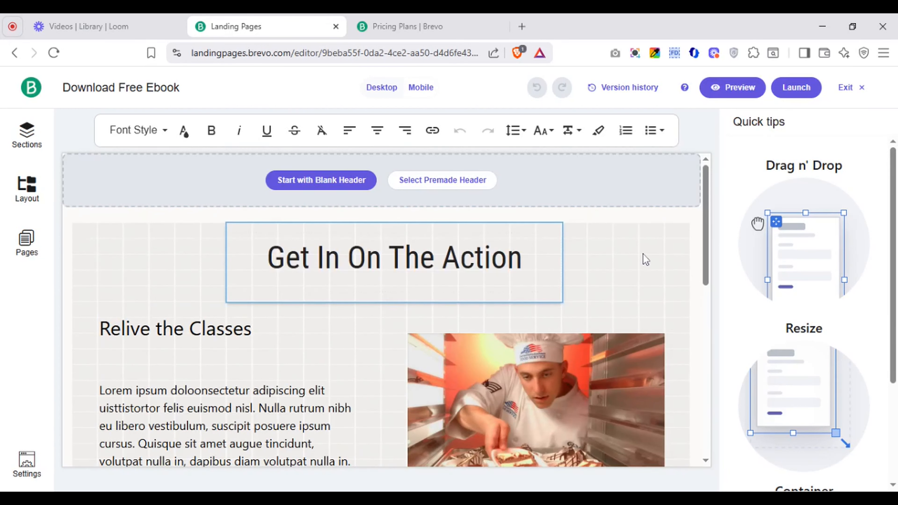
{"action": "mouse_move", "coordinate": [482, 251]}
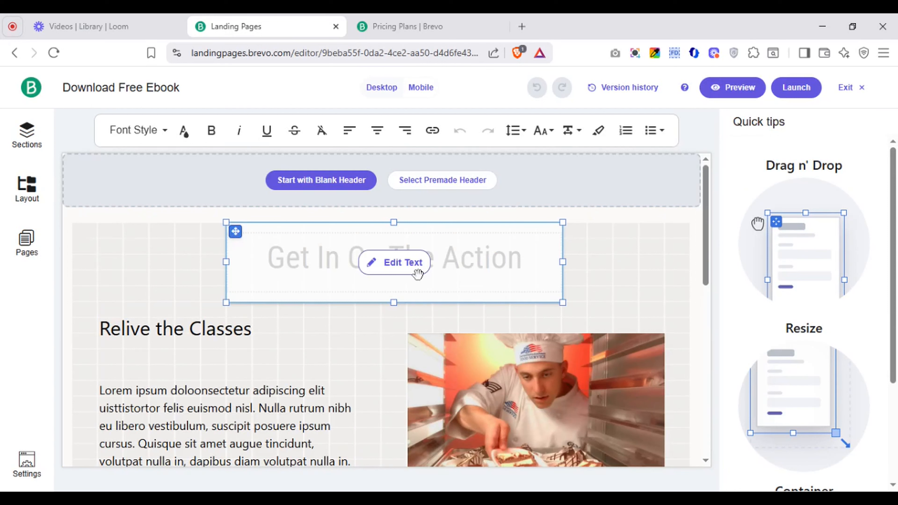
{"action": "left_click", "coordinate": [496, 258]}
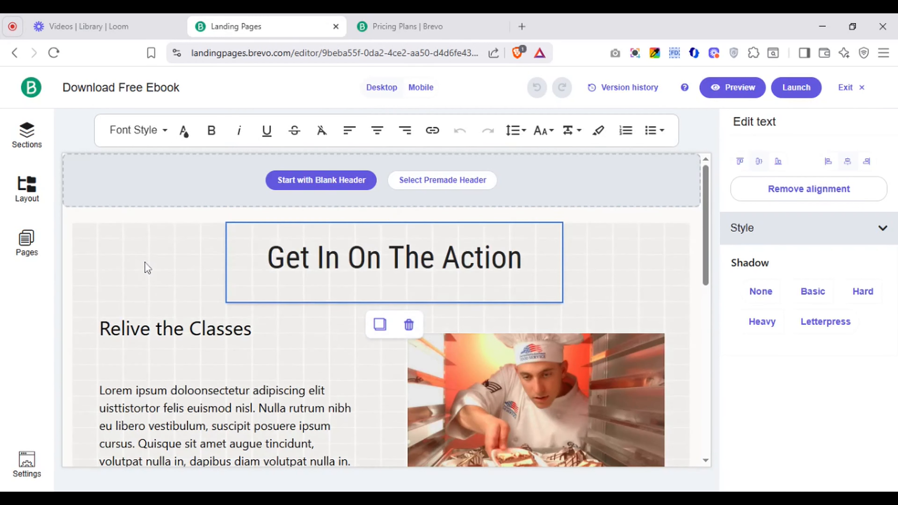
{"action": "left_click", "coordinate": [408, 325]}
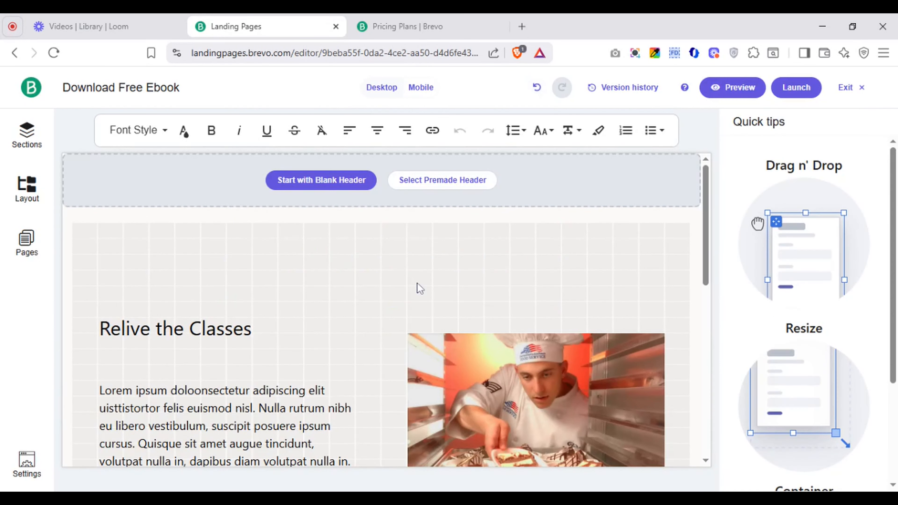
Add a container element to the first section, above the "Relive the Classes" heading
{"action": "left_click", "coordinate": [413, 265]}
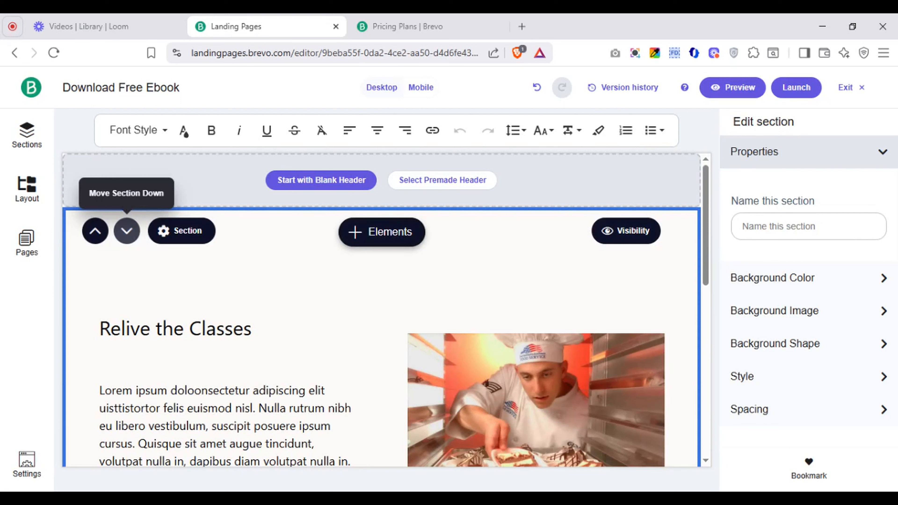
{"action": "mouse_move", "coordinate": [194, 232]}
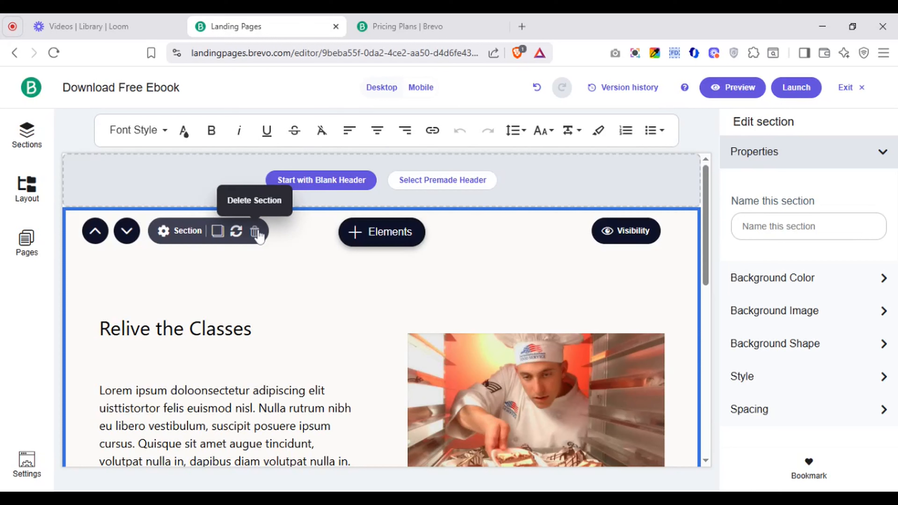
{"action": "left_click", "coordinate": [384, 233]}
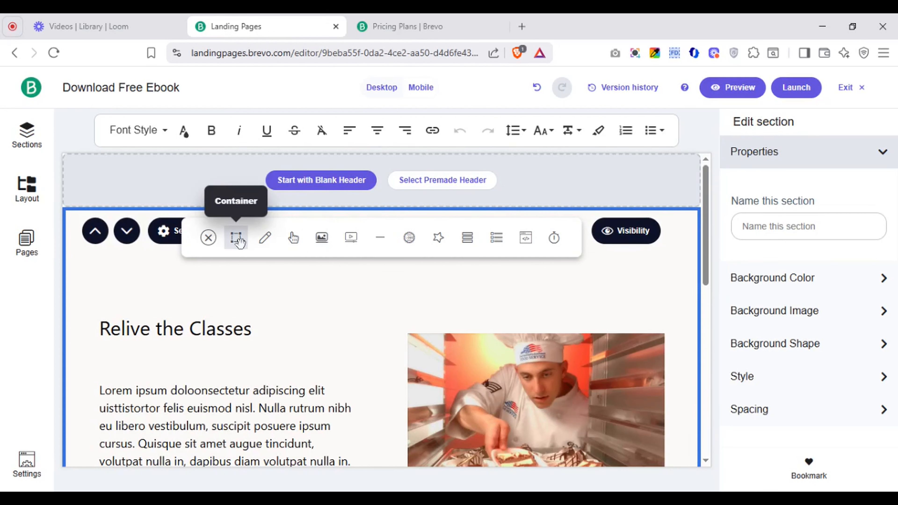
{"action": "left_click_drag", "start_coordinate": [238, 241], "coordinate": [120, 303]}
{"action": "scroll", "coordinate": [119, 303], "scroll_direction": "down", "scroll_amount": 2}
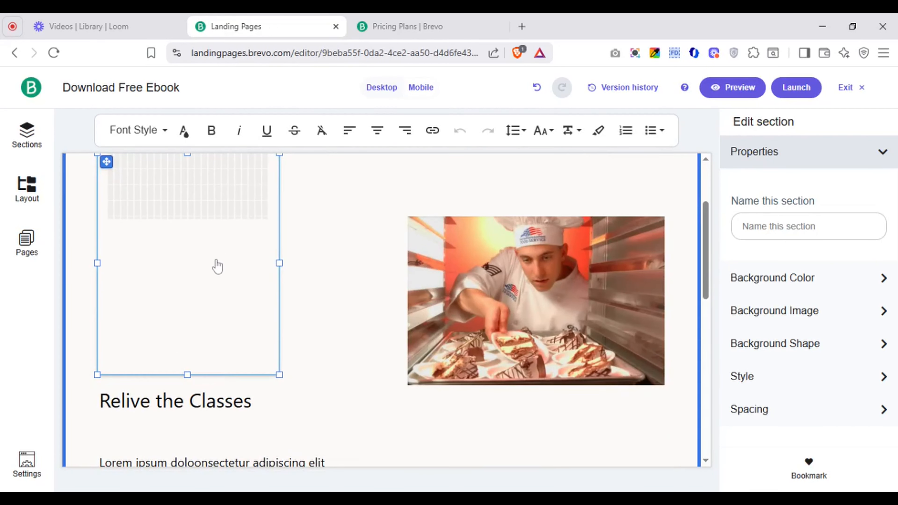
{"action": "left_click", "coordinate": [202, 276]}
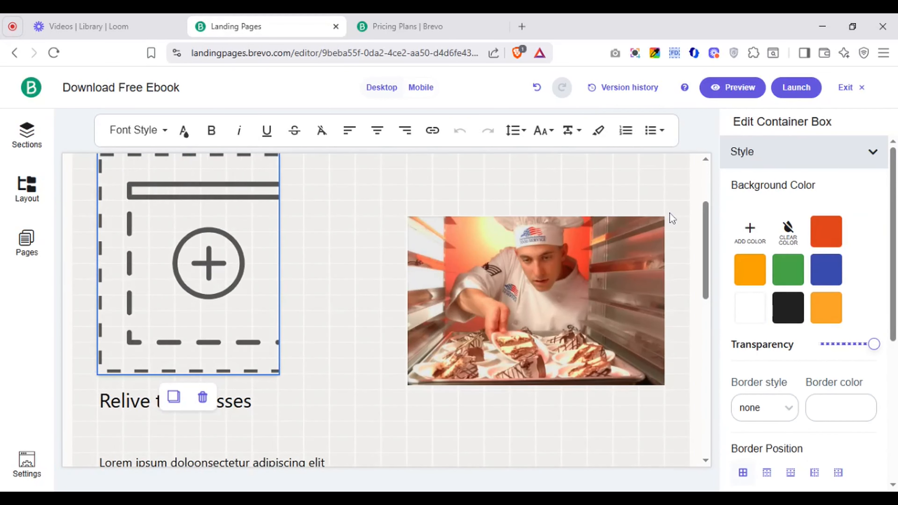
Try to place an image element inside the container and undo the container's addition
{"action": "scroll", "coordinate": [706, 180], "scroll_direction": "up", "scroll_amount": 3}
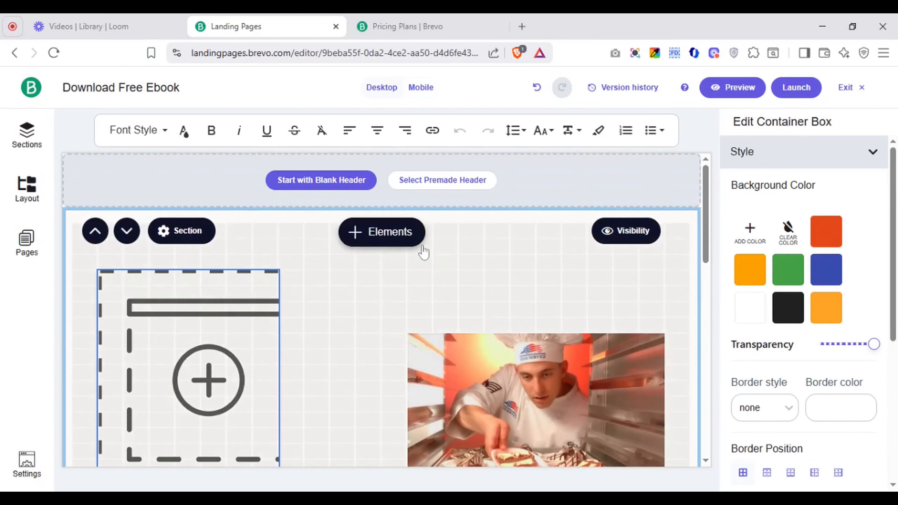
{"action": "left_click", "coordinate": [391, 236]}
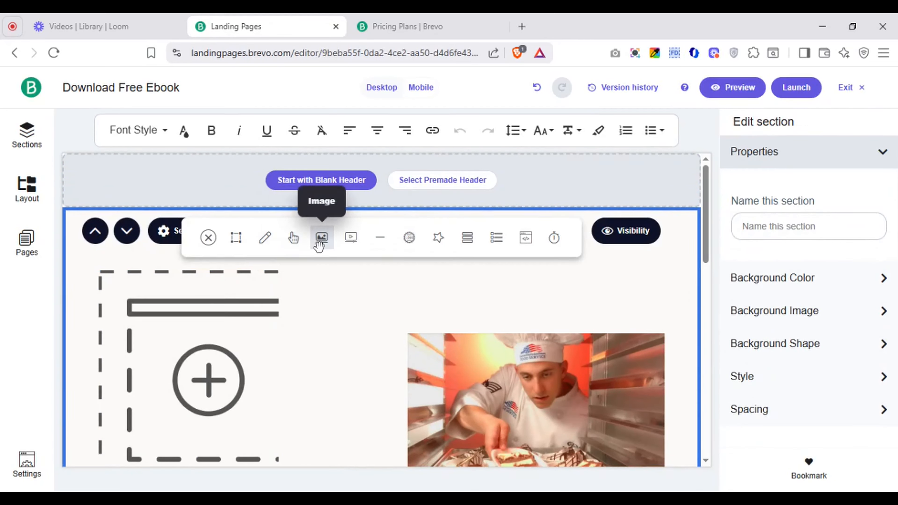
{"action": "left_click_drag", "start_coordinate": [320, 245], "coordinate": [164, 333]}
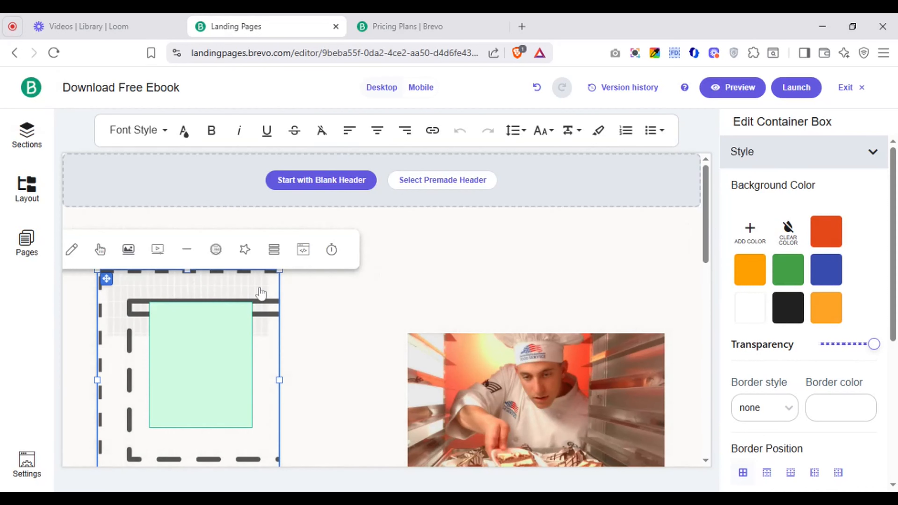
{"action": "left_click", "coordinate": [362, 307]}
{"action": "left_click", "coordinate": [246, 299]}
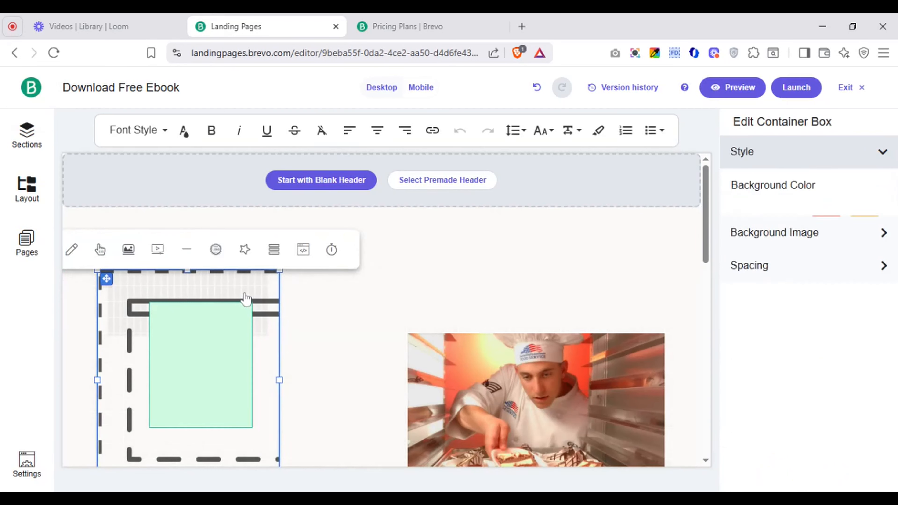
{"action": "left_click", "coordinate": [247, 299]}
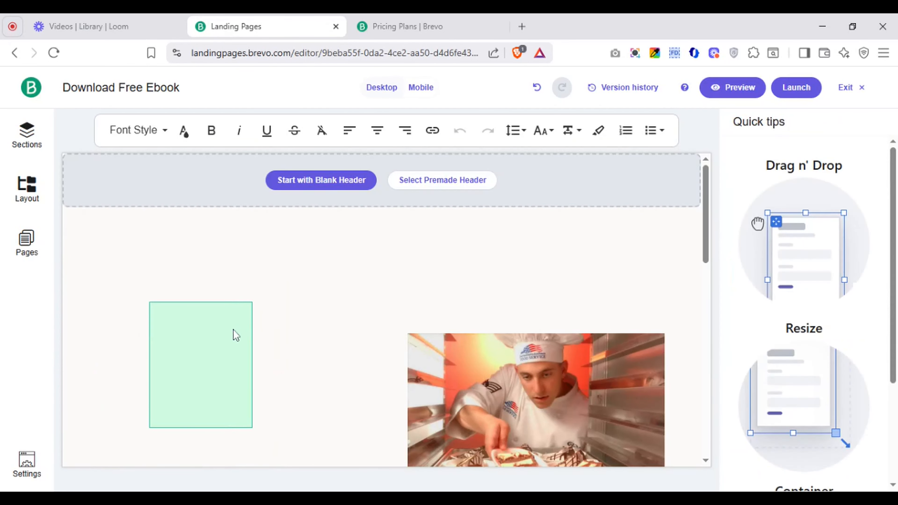
{"action": "key", "text": "ctrl+z"}
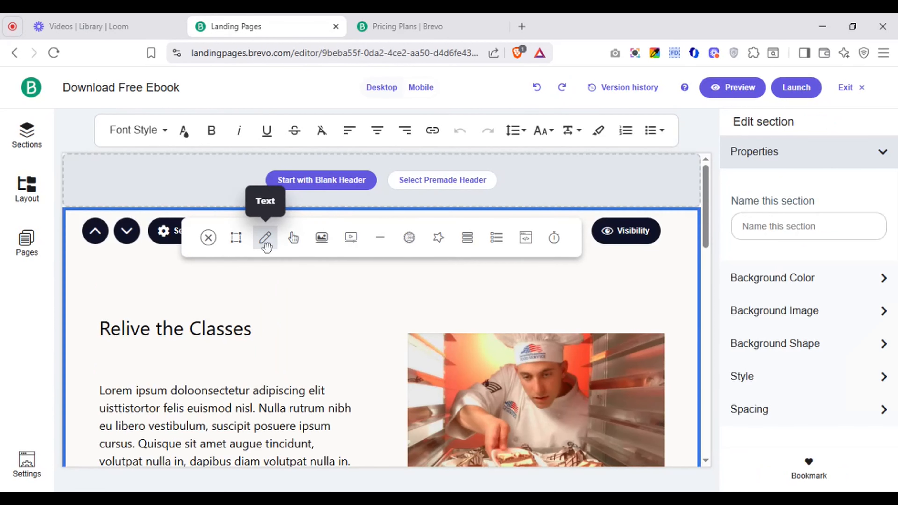
Add a text element reading "This is a landing page" above the "Relive the Classes" heading
{"action": "mouse_move", "coordinate": [266, 247]}
{"action": "left_mouse_down"}
{"action": "mouse_move", "coordinate": [256, 297]}
{"action": "mouse_move", "coordinate": [195, 360]}
{"action": "mouse_move", "coordinate": [129, 352]}
{"action": "mouse_move", "coordinate": [198, 356]}
{"action": "left_mouse_up"}
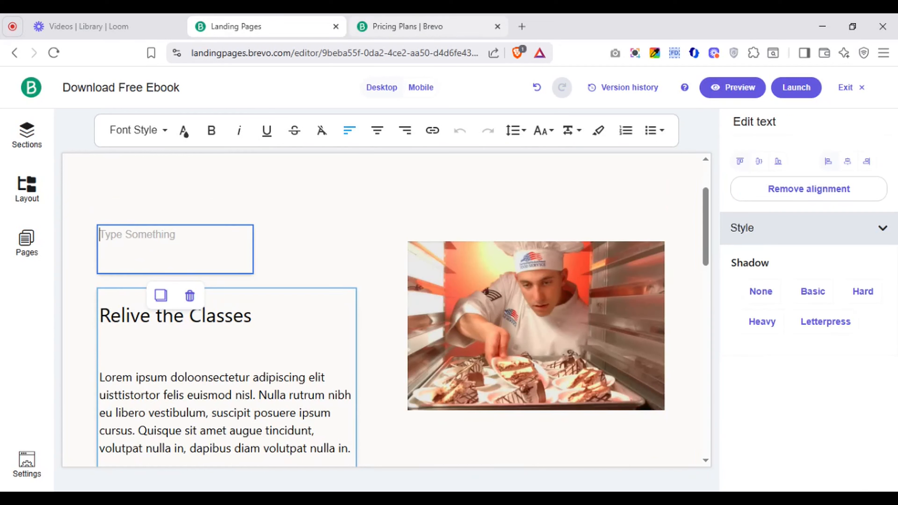
{"action": "left_click", "coordinate": [175, 251]}
{"action": "type", "text": "s"}
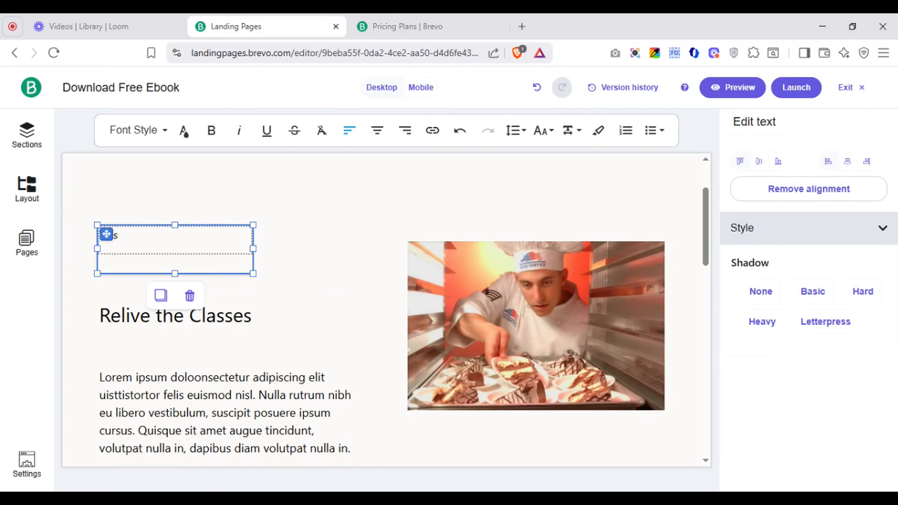
{"action": "type", "text": " is a landing page"}
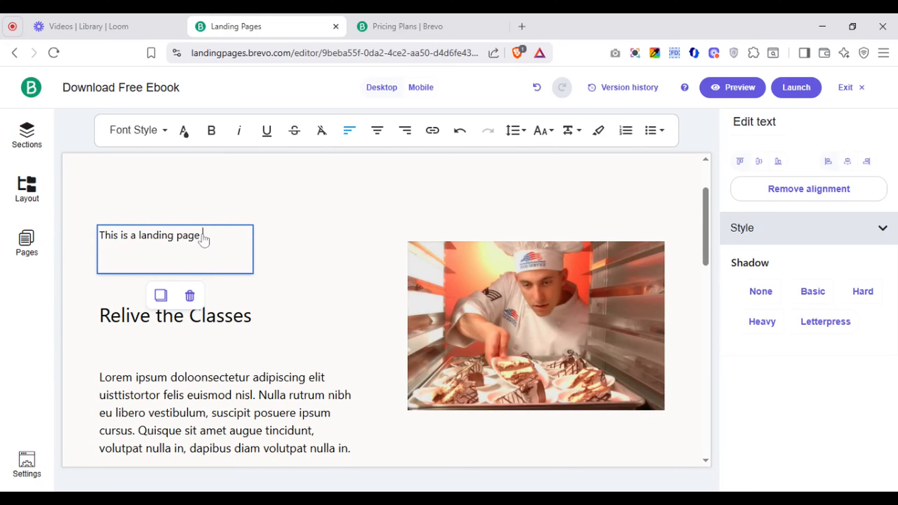
Make the whole line "This is a landing page" bold
{"action": "double_click", "coordinate": [197, 239]}
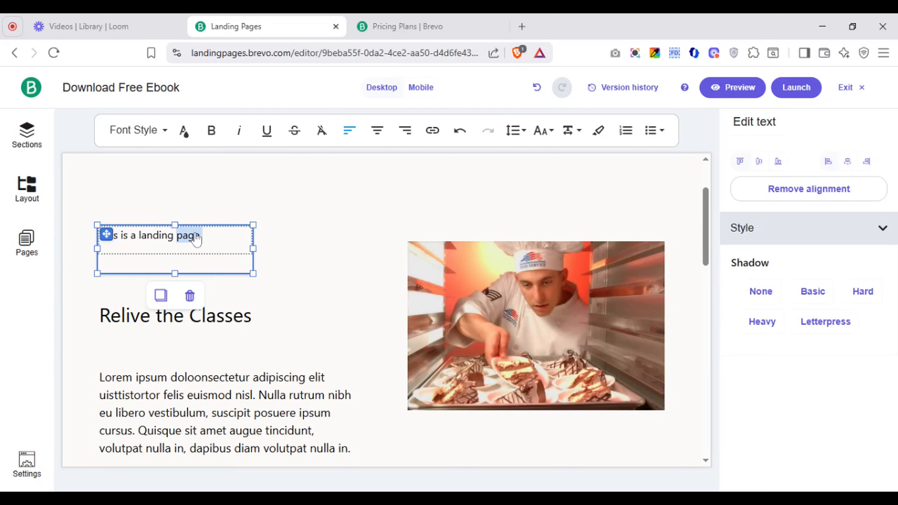
{"action": "triple_click", "coordinate": [197, 239]}
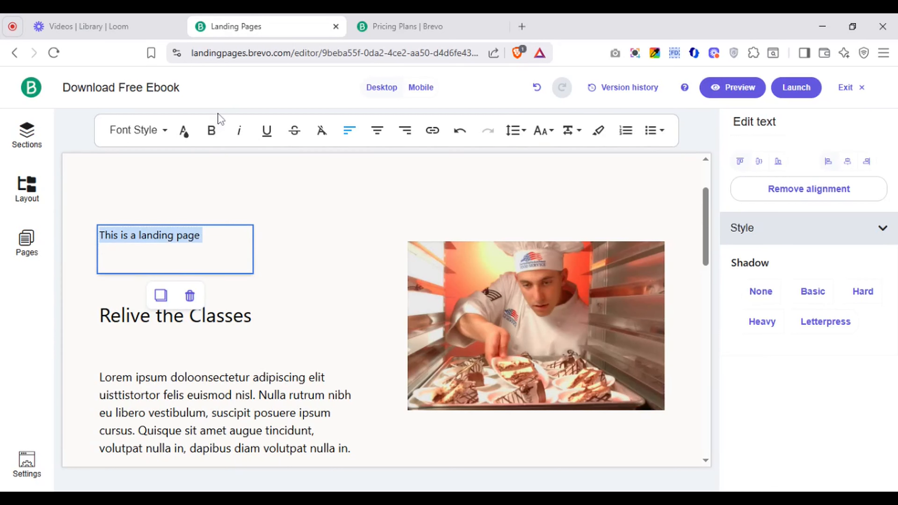
{"action": "left_click", "coordinate": [211, 134]}
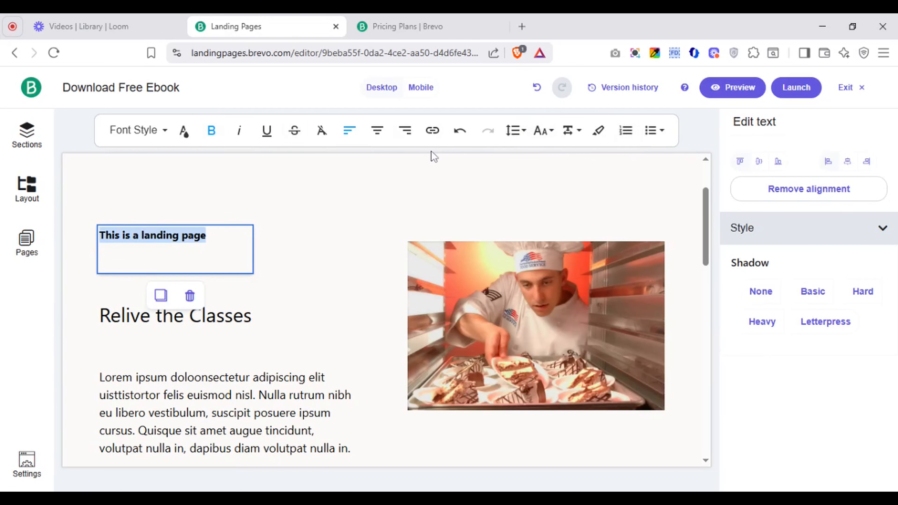
Add a button element above the "This is a landing page" text and align it with that text's left edge
{"action": "left_click", "coordinate": [280, 230]}
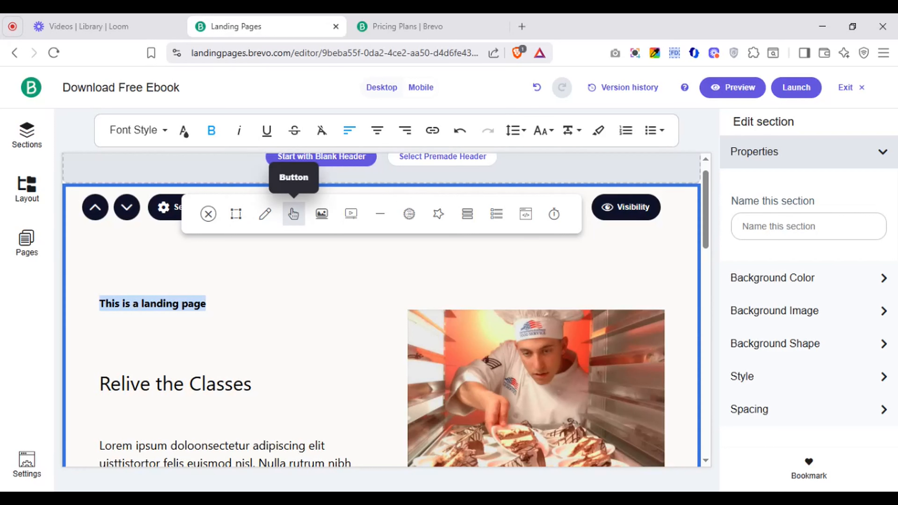
{"action": "left_click_drag", "start_coordinate": [293, 214], "coordinate": [178, 327]}
{"action": "scroll", "coordinate": [178, 327], "scroll_direction": "down", "scroll_amount": 3}
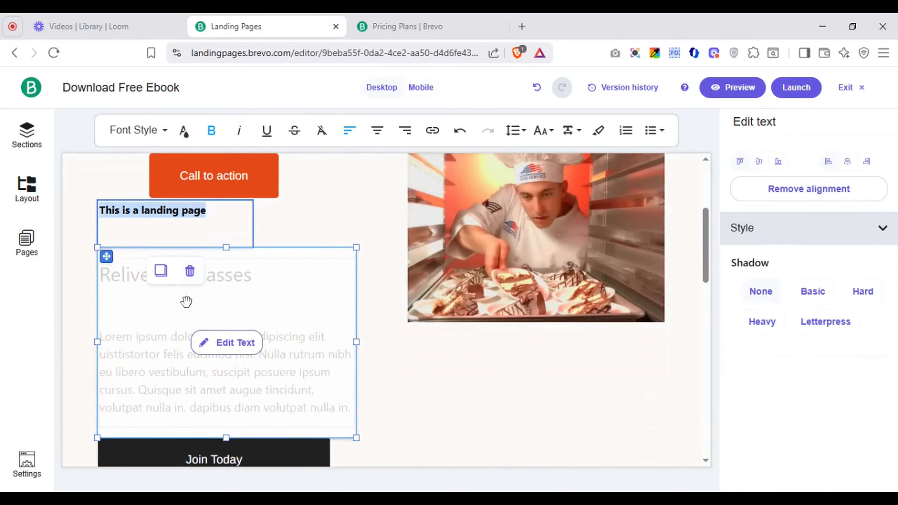
{"action": "left_click_drag", "start_coordinate": [258, 193], "coordinate": [192, 179]}
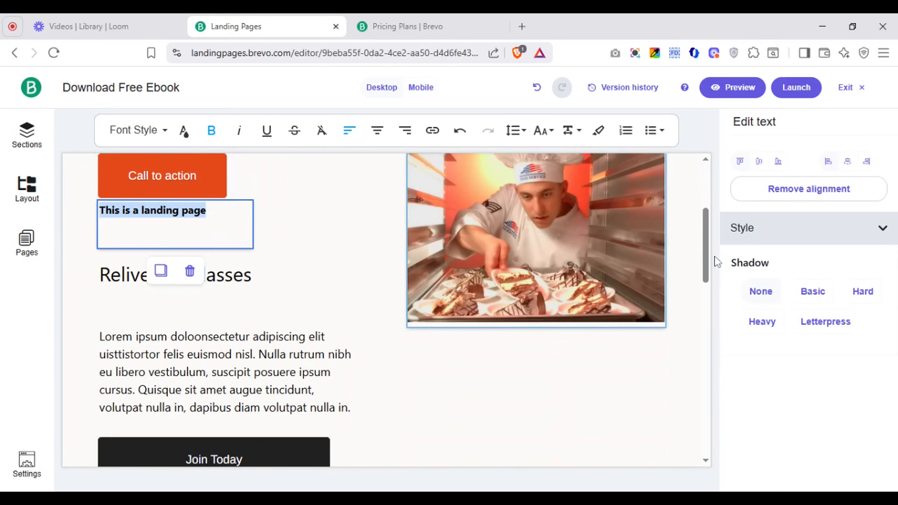
Set the new button's call-to-action text to "Get Your Free Ebook"
{"action": "scroll", "coordinate": [709, 248], "scroll_direction": "up", "scroll_amount": 3}
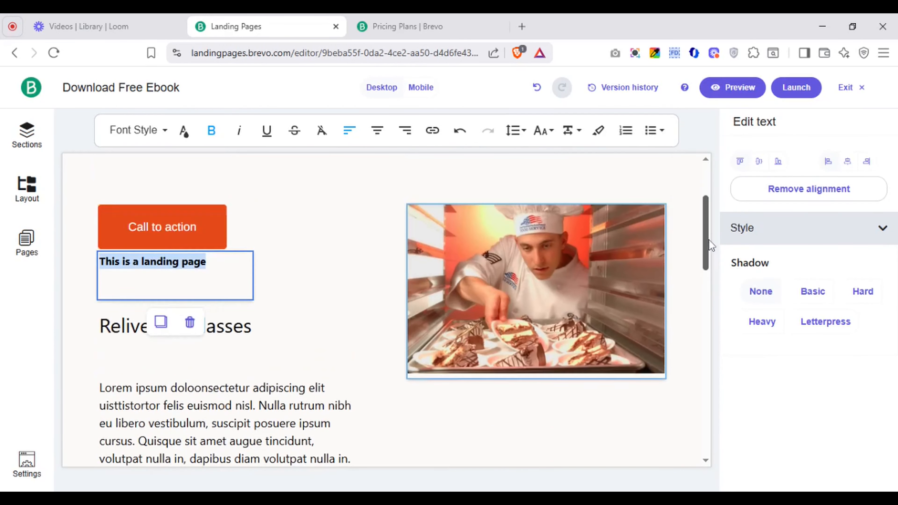
{"action": "left_click", "coordinate": [185, 269]}
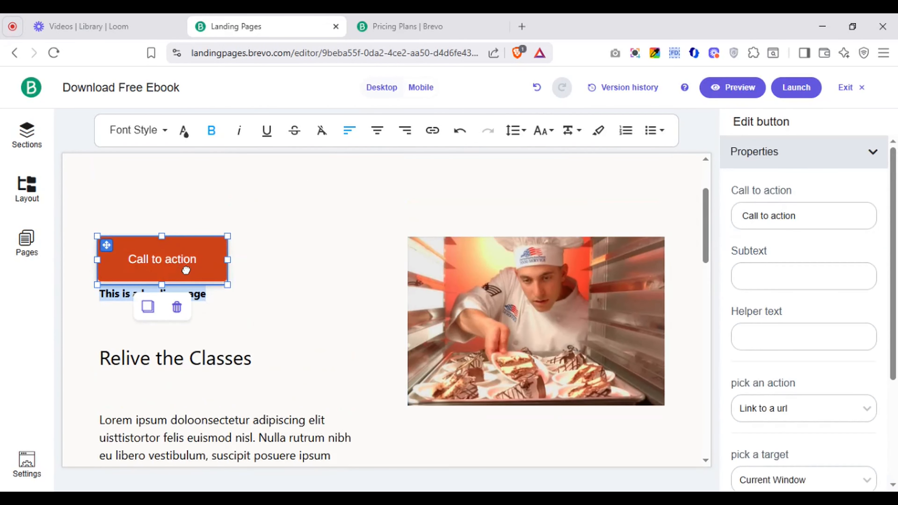
{"action": "left_click_drag", "start_coordinate": [797, 216], "coordinate": [742, 216]}
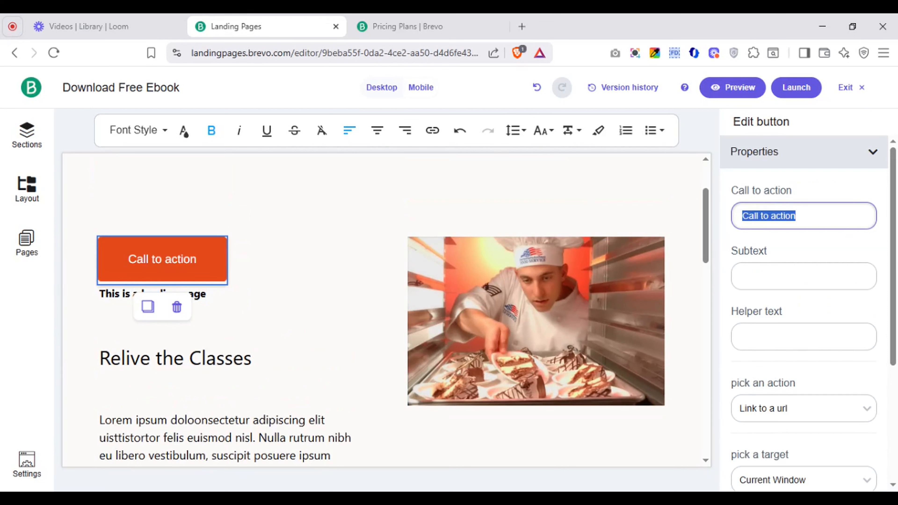
{"action": "type", "text": "B"}
{"action": "type", "text": "et Your Free Ebook"}
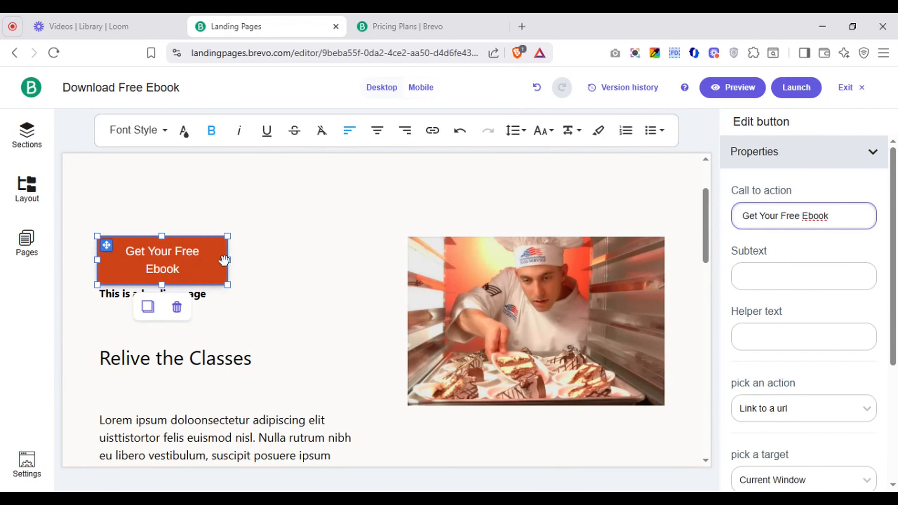
Widen the "Get Your Free Ebook" button, place it below the chef photo, and delete the black "Join Today" button
{"action": "left_click_drag", "start_coordinate": [228, 260], "coordinate": [563, 445]}
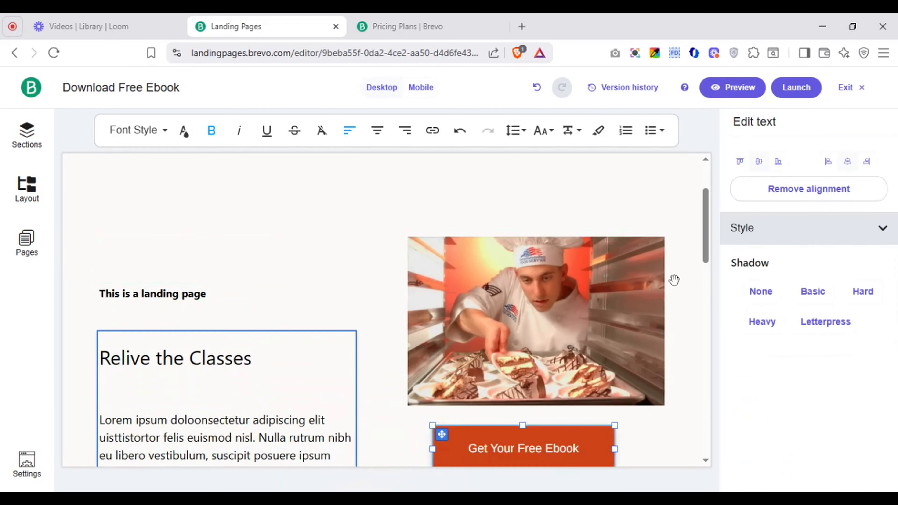
{"action": "left_click_drag", "start_coordinate": [706, 241], "coordinate": [714, 274]}
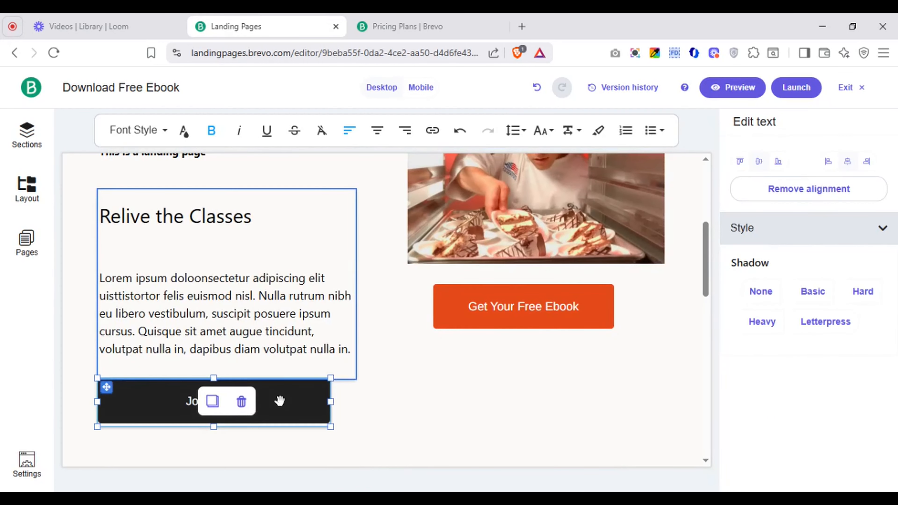
{"action": "left_click", "coordinate": [242, 401]}
{"action": "left_click", "coordinate": [241, 401]}
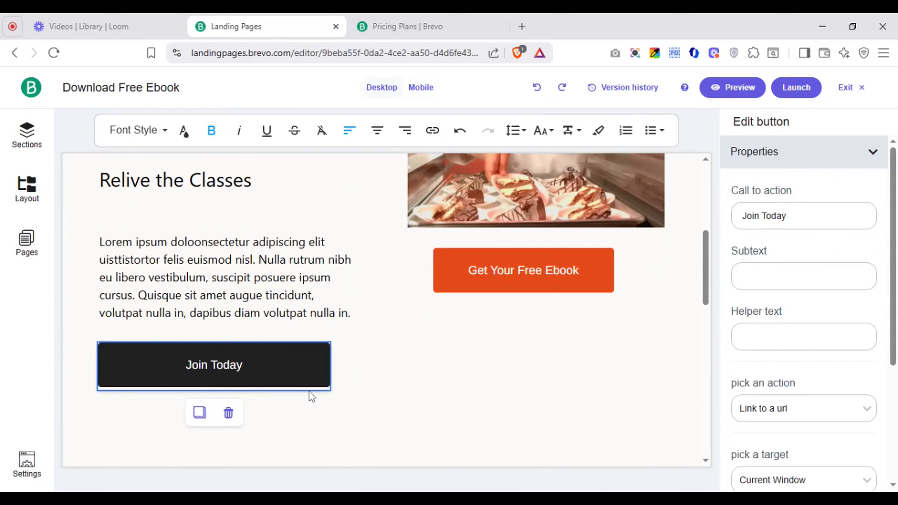
{"action": "left_click", "coordinate": [229, 413]}
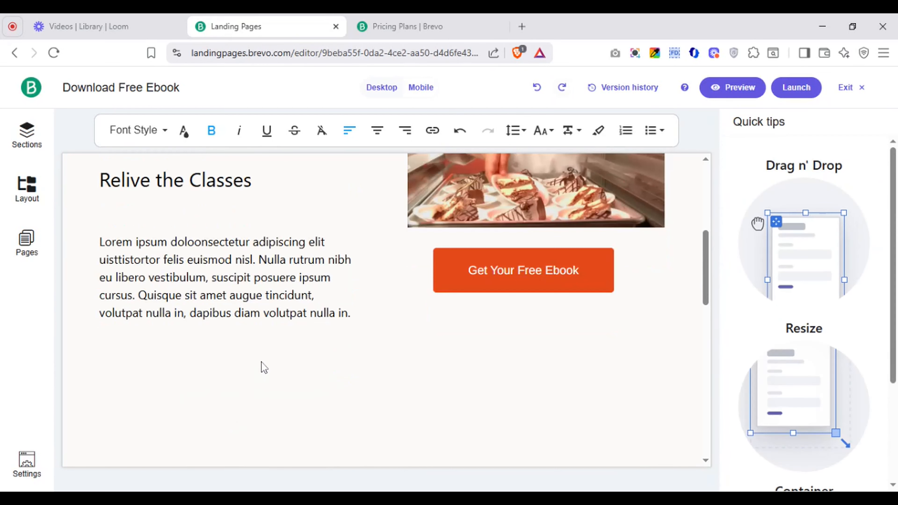
Move the "Get Your Free Ebook" button to the middle below both columns and remove the "This is a landing page" text
{"action": "left_click", "coordinate": [521, 279]}
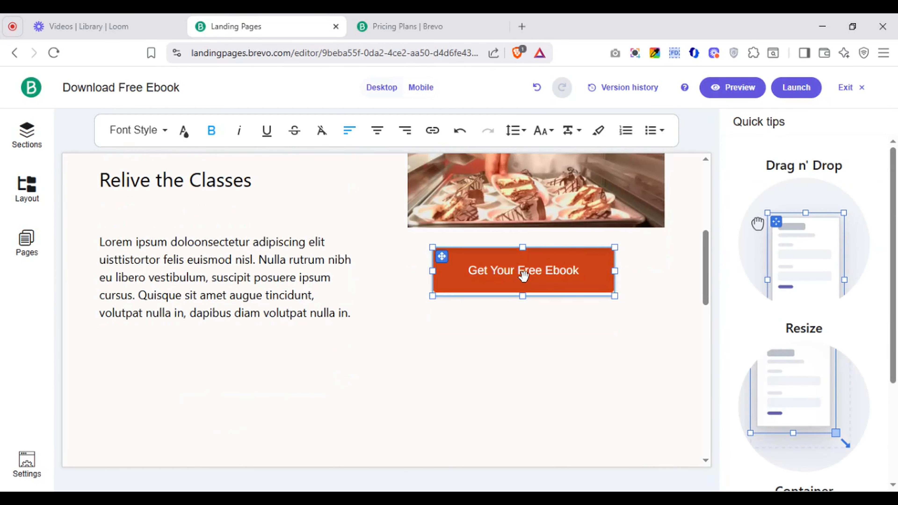
{"action": "left_click_drag", "start_coordinate": [521, 279], "coordinate": [190, 392]}
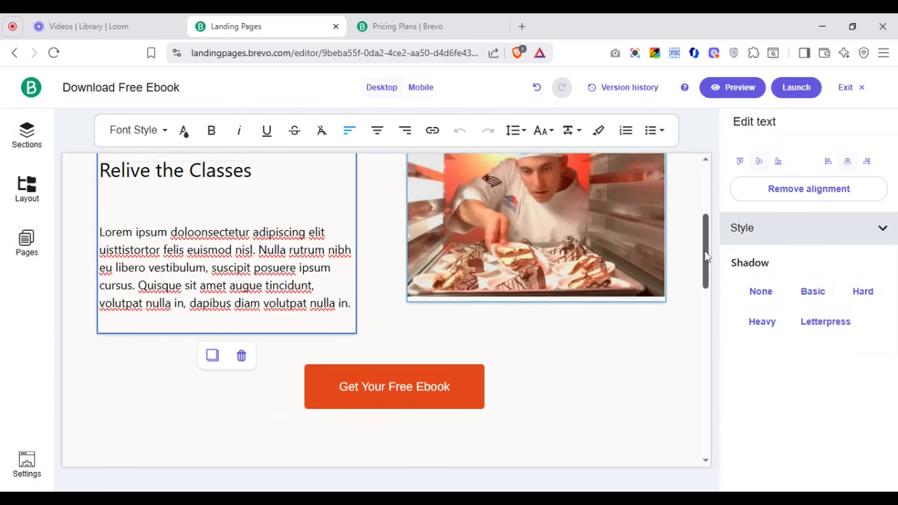
Add an image element above the "Relive the Classes" heading in the first section
{"action": "left_click_drag", "start_coordinate": [706, 253], "coordinate": [705, 208]}
{"action": "mouse_move", "coordinate": [525, 245]}
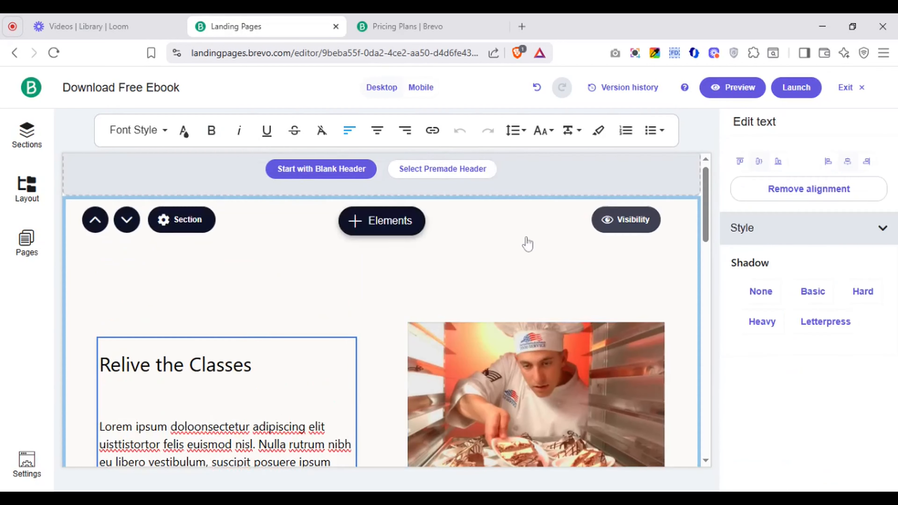
{"action": "left_click", "coordinate": [381, 222]}
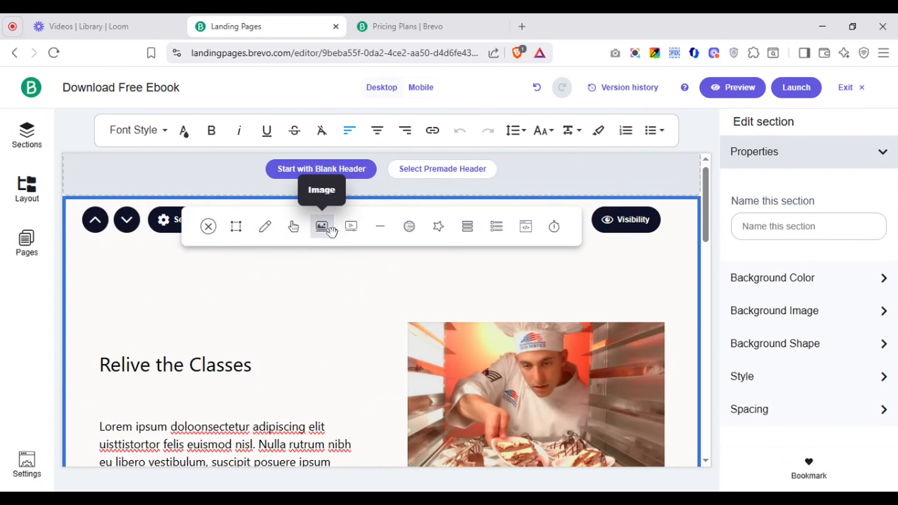
{"action": "left_click_drag", "start_coordinate": [321, 226], "coordinate": [121, 273]}
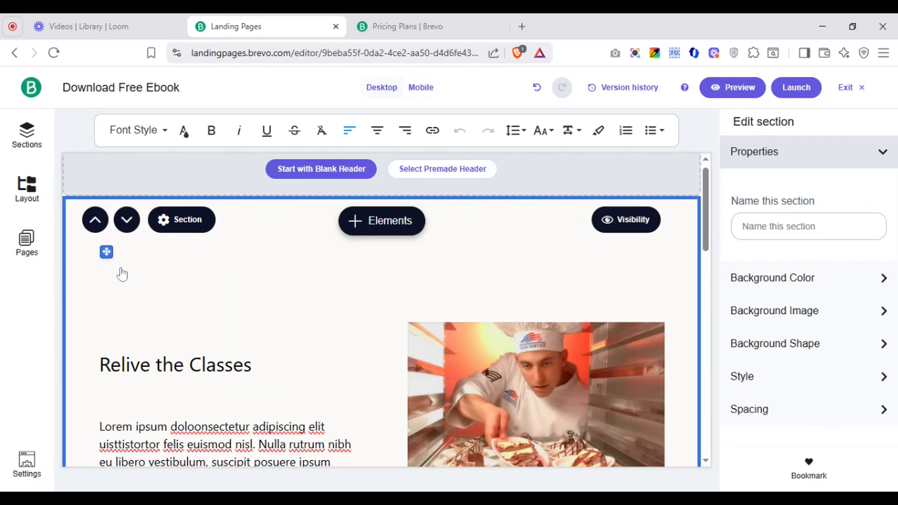
{"action": "scroll", "coordinate": [122, 274], "scroll_direction": "down", "scroll_amount": 3}
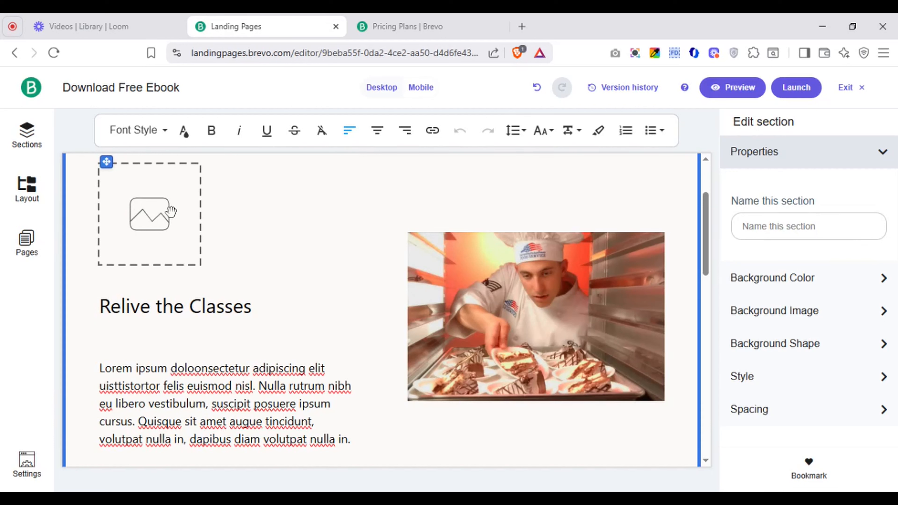
Upload the handshake picture from the computer into the empty image placeholder above the heading
{"action": "left_click", "coordinate": [437, 275]}
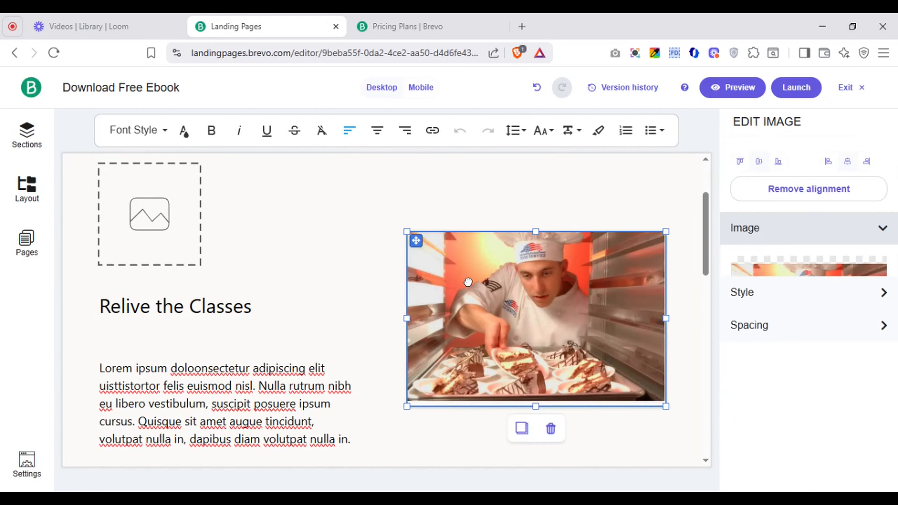
{"action": "left_click", "coordinate": [193, 234]}
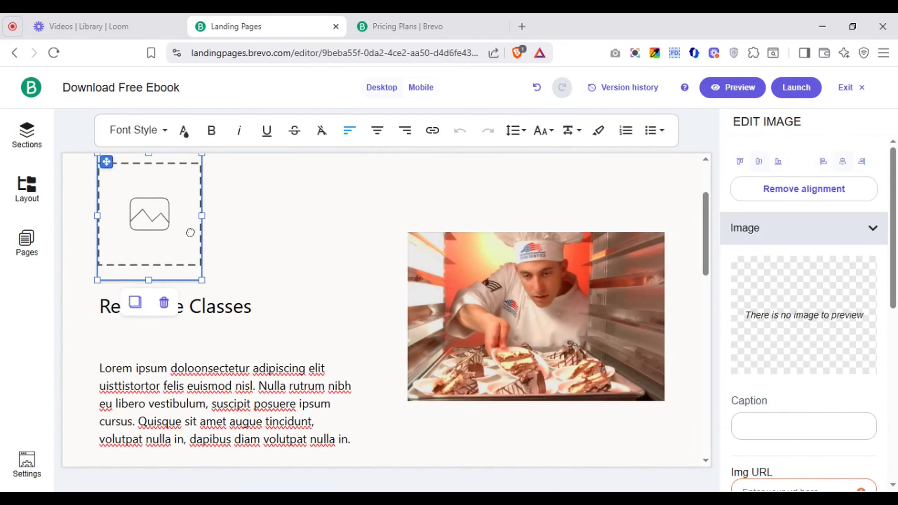
{"action": "mouse_move", "coordinate": [772, 357]}
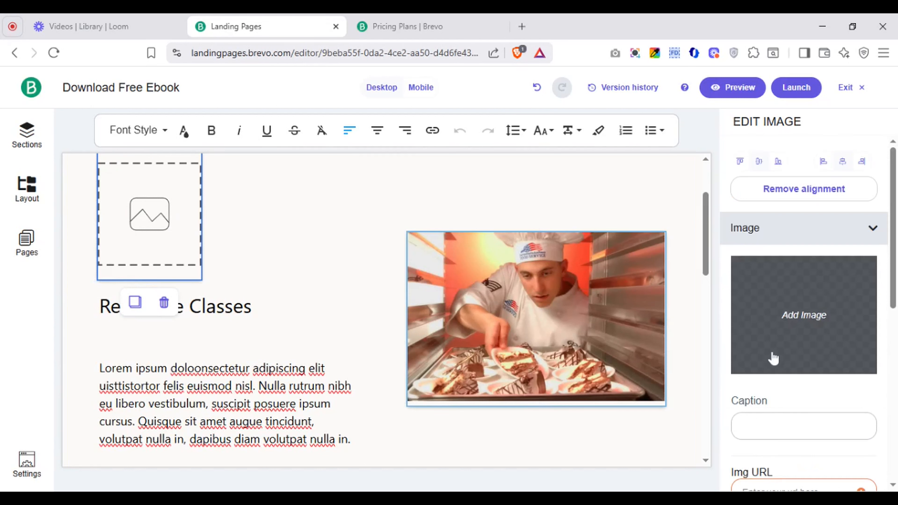
{"action": "left_click", "coordinate": [796, 321]}
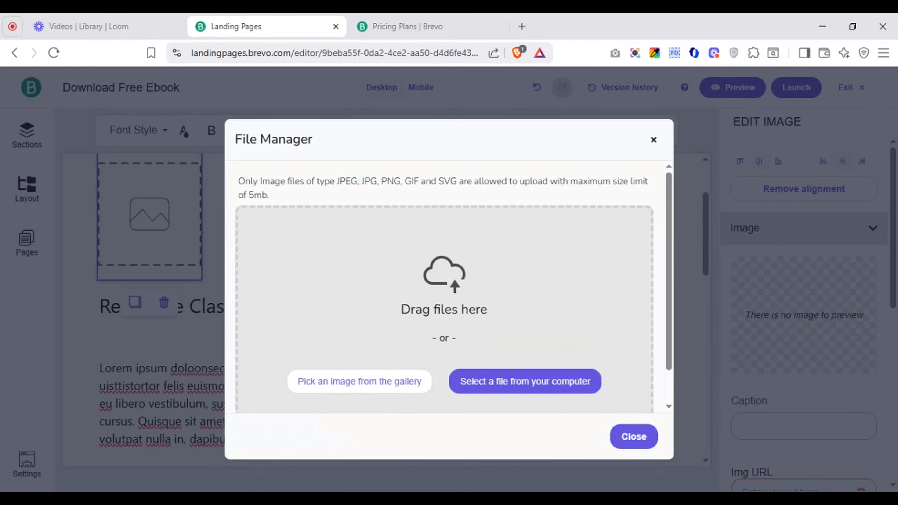
{"action": "left_click", "coordinate": [523, 387]}
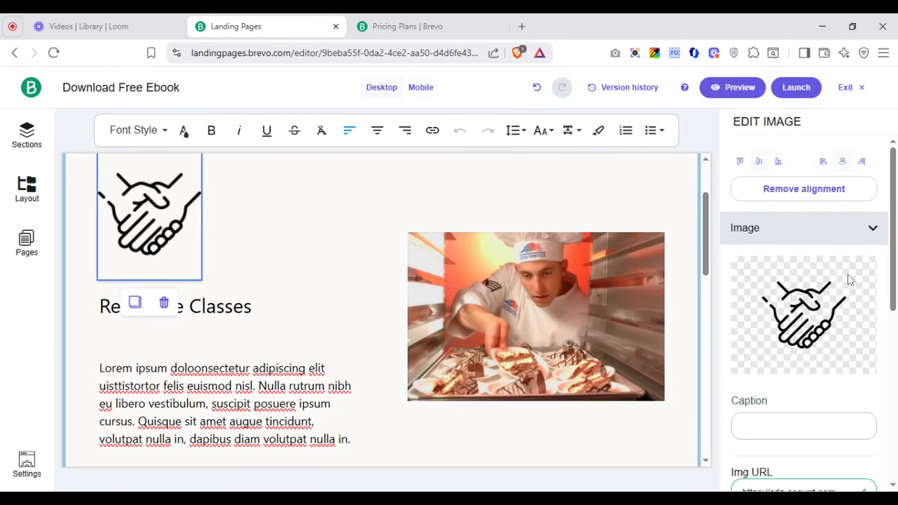
Examine the handshake image's URL, alt text, click action, resize, crop, style and spacing settings
{"action": "scroll", "coordinate": [849, 276], "scroll_direction": "down", "scroll_amount": 3}
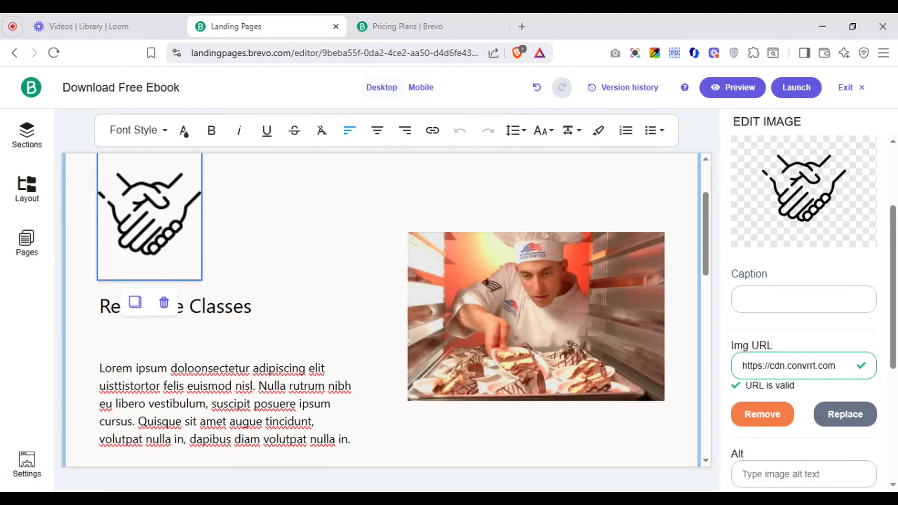
{"action": "scroll", "coordinate": [855, 426], "scroll_direction": "down", "scroll_amount": 2}
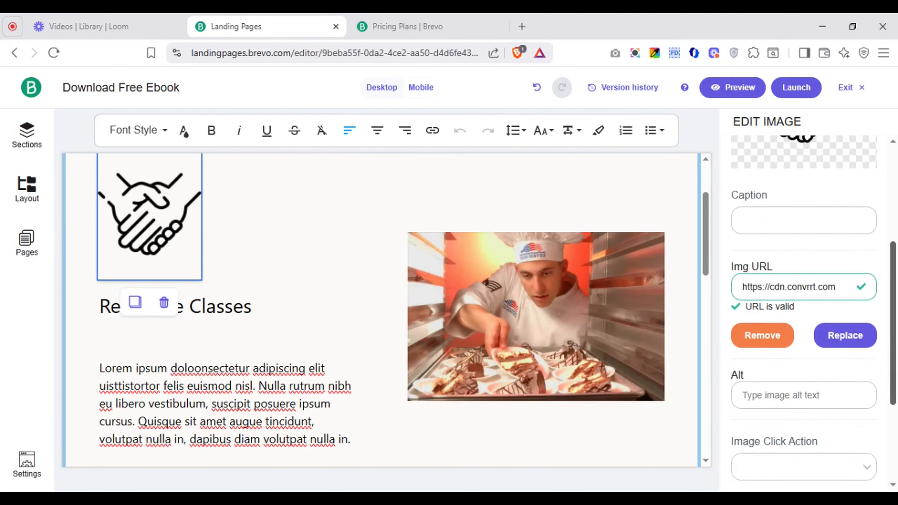
{"action": "scroll", "coordinate": [862, 377], "scroll_direction": "down", "scroll_amount": 1}
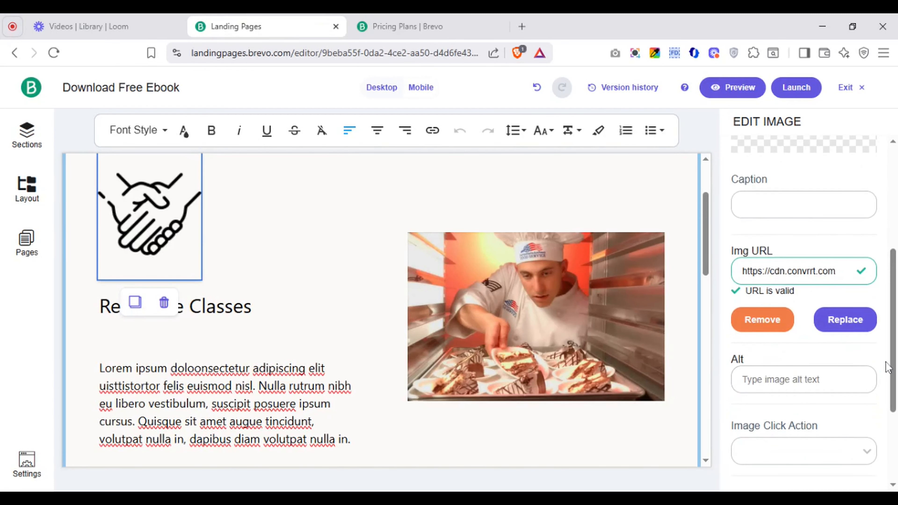
{"action": "scroll", "coordinate": [804, 319], "scroll_direction": "down", "scroll_amount": 2}
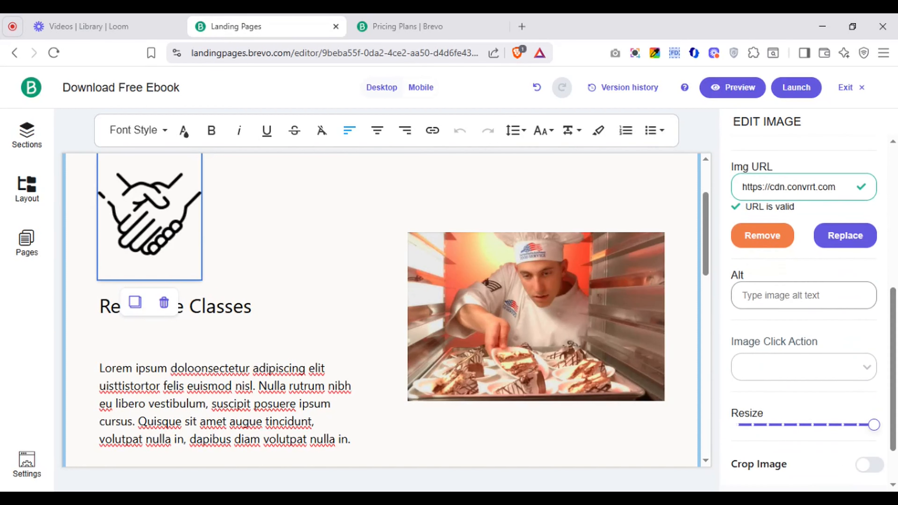
{"action": "left_click", "coordinate": [839, 375]}
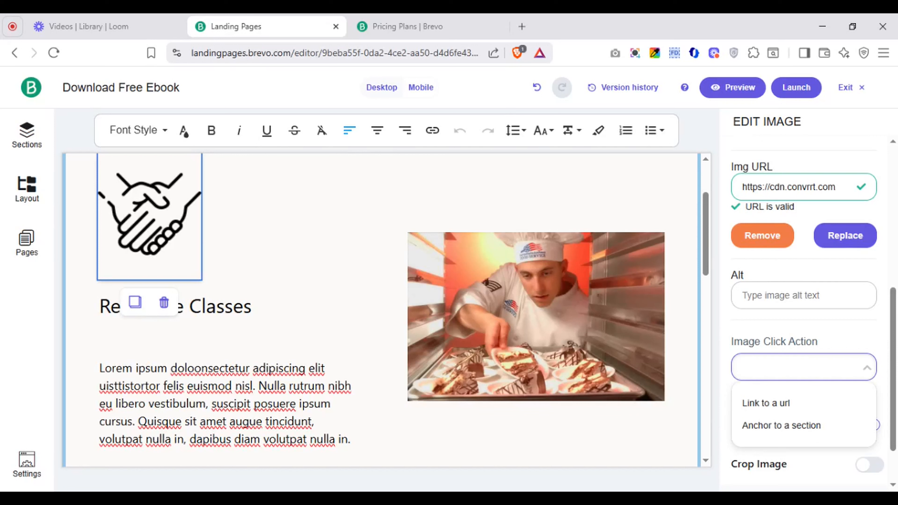
{"action": "left_click", "coordinate": [888, 399]}
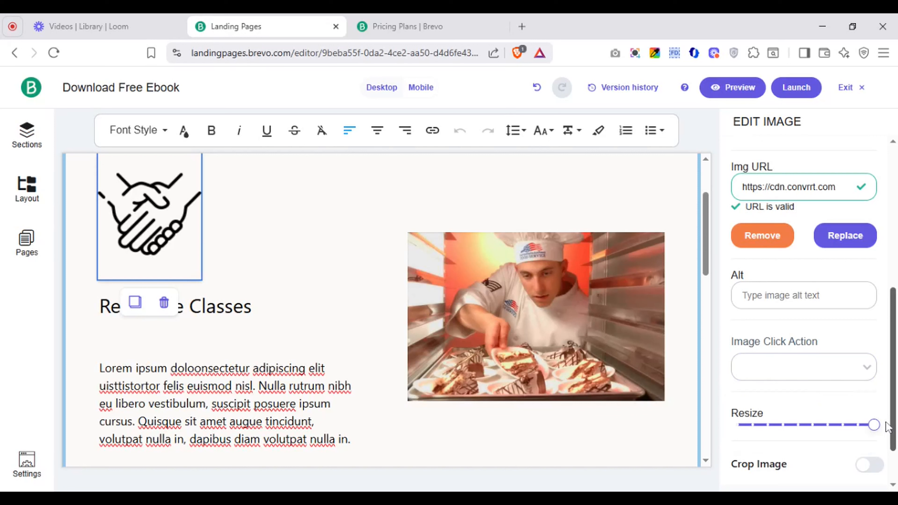
{"action": "mouse_move", "coordinate": [873, 429]}
{"action": "left_mouse_down"}
{"action": "mouse_move", "coordinate": [806, 431]}
{"action": "mouse_move", "coordinate": [871, 428]}
{"action": "left_mouse_up"}
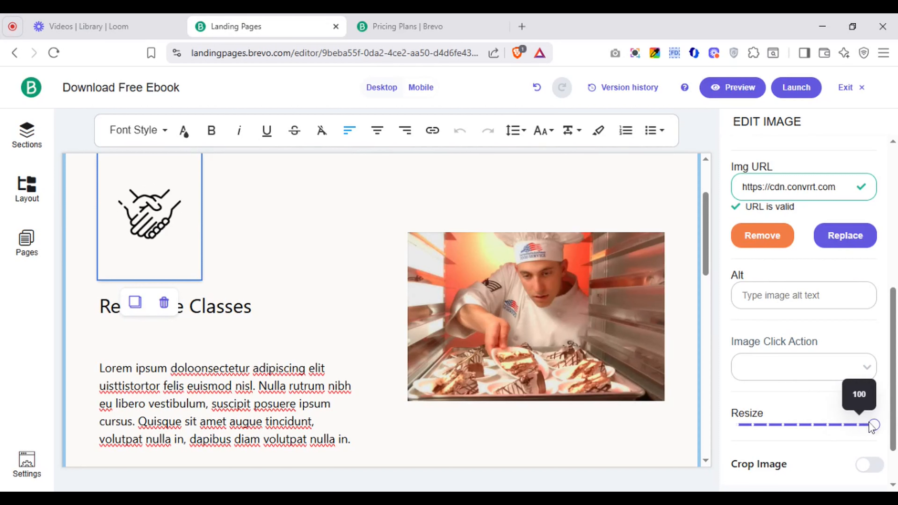
{"action": "scroll", "coordinate": [871, 427], "scroll_direction": "down", "scroll_amount": 2}
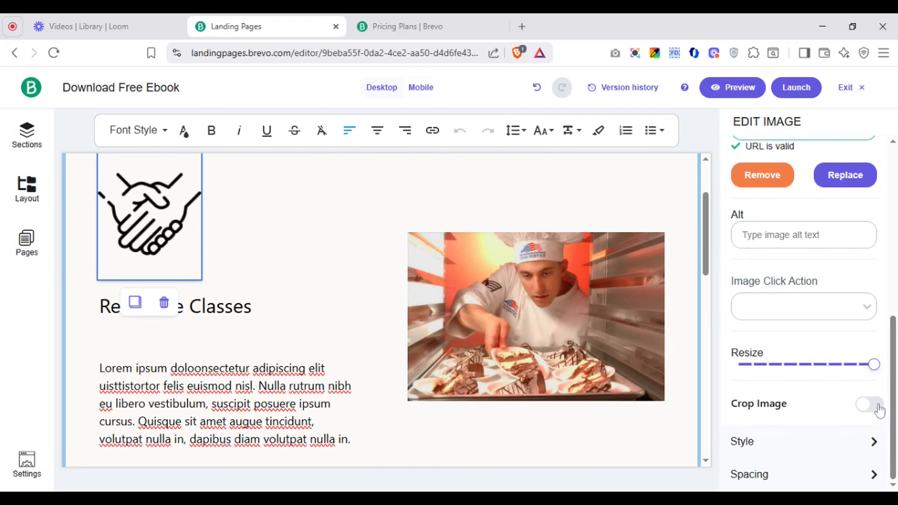
{"action": "left_click", "coordinate": [865, 439]}
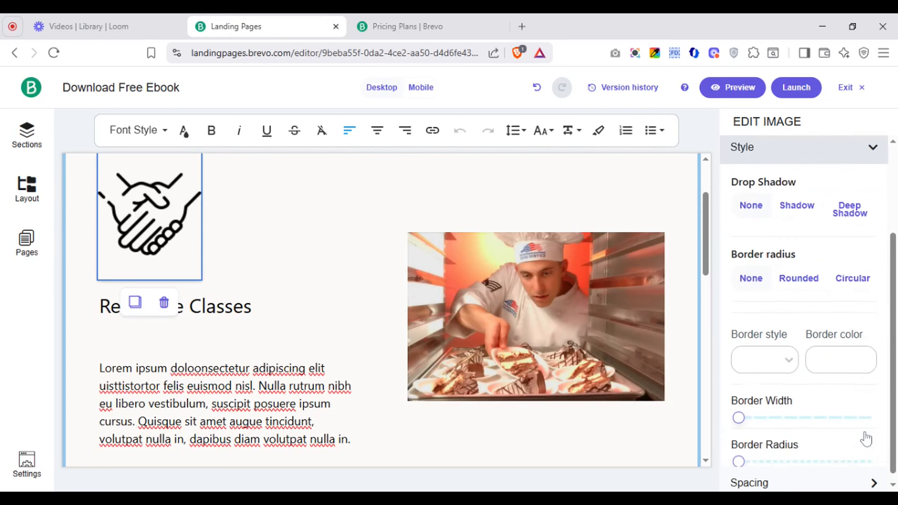
{"action": "scroll", "coordinate": [891, 475], "scroll_direction": "down", "scroll_amount": 1}
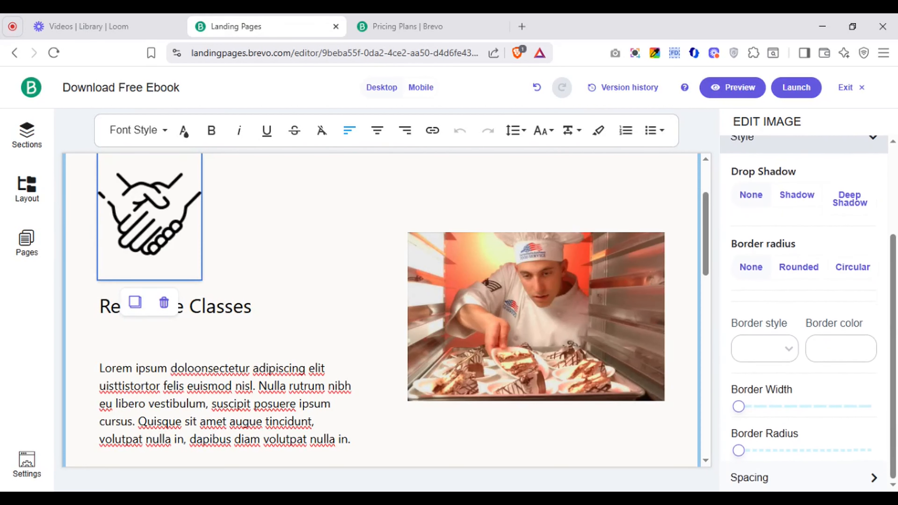
{"action": "left_click", "coordinate": [863, 476]}
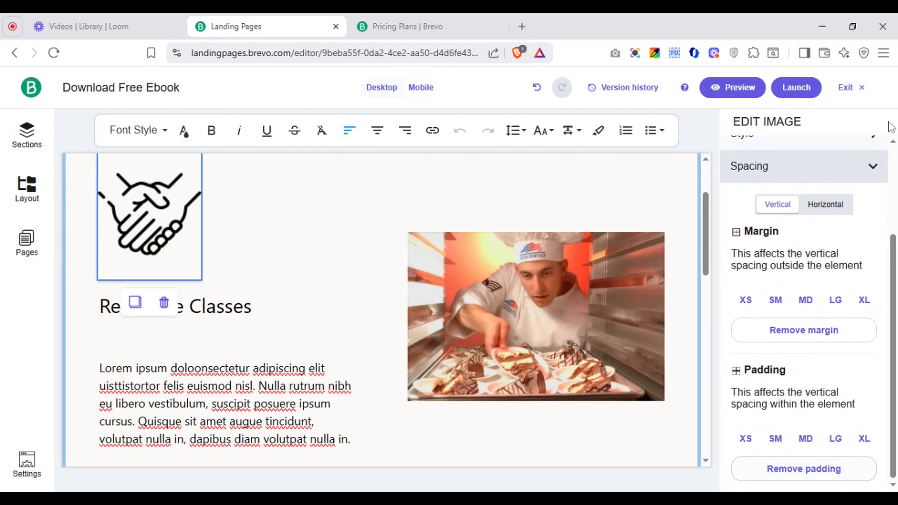
Add a video element above the chef image in the right column of the "Relive the Classes" section
{"action": "scroll", "coordinate": [703, 174], "scroll_direction": "up", "scroll_amount": 3}
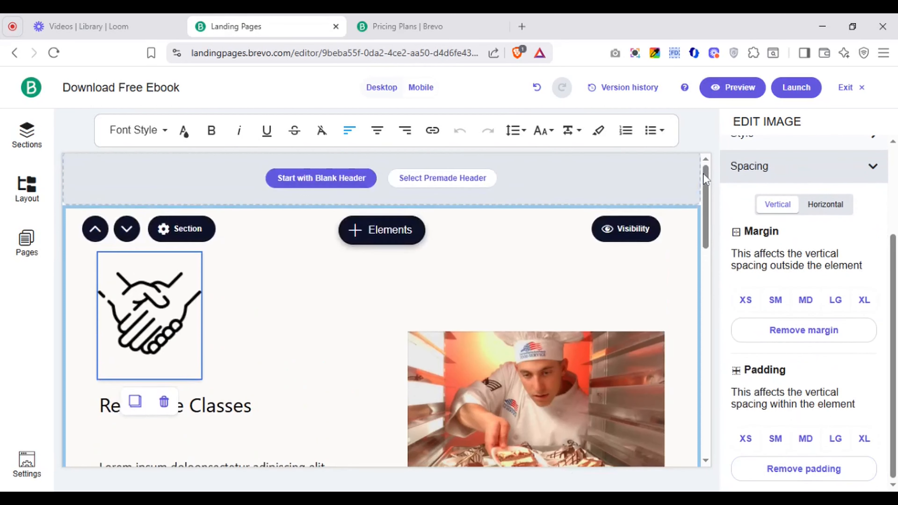
{"action": "left_click", "coordinate": [386, 234]}
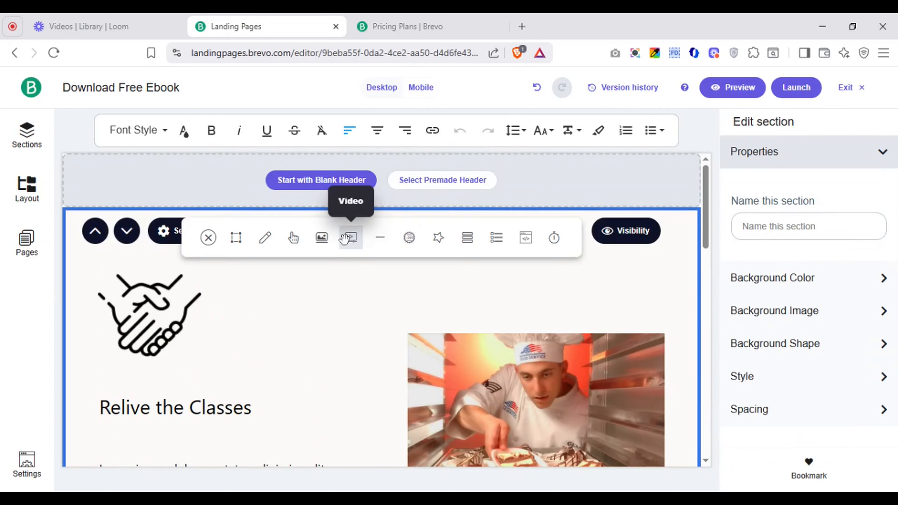
{"action": "left_click_drag", "start_coordinate": [345, 239], "coordinate": [473, 289]}
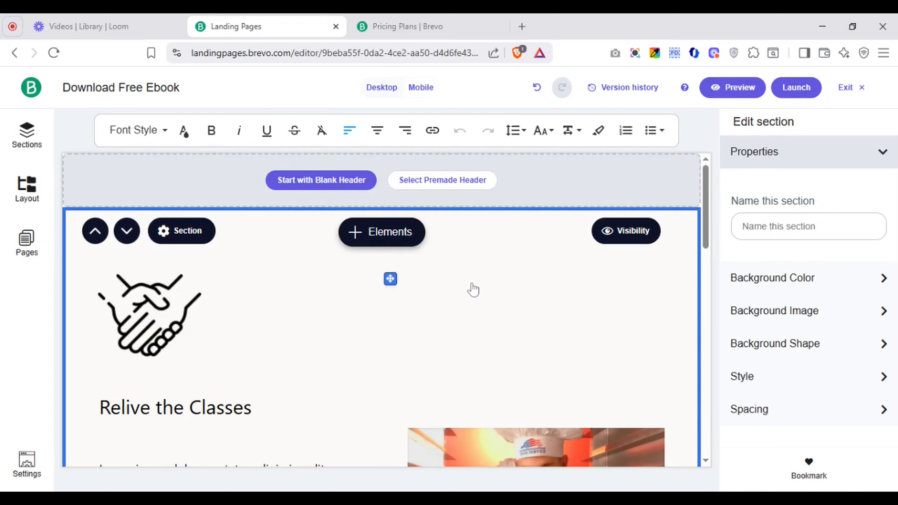
{"action": "scroll", "coordinate": [473, 288], "scroll_direction": "down", "scroll_amount": 3}
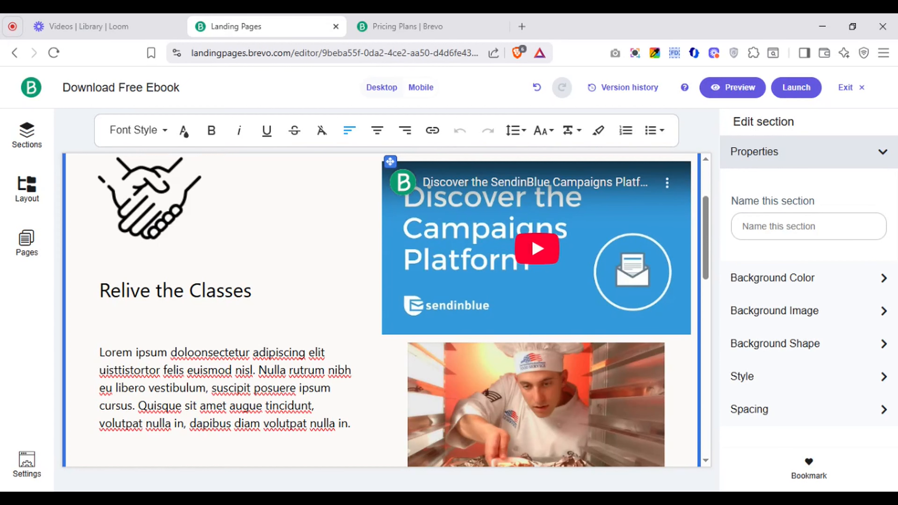
Replace the video element's URL with the shareable link of the "How to Create Segments in Brevo" video copied from YouTube Studio
{"action": "left_click", "coordinate": [537, 248]}
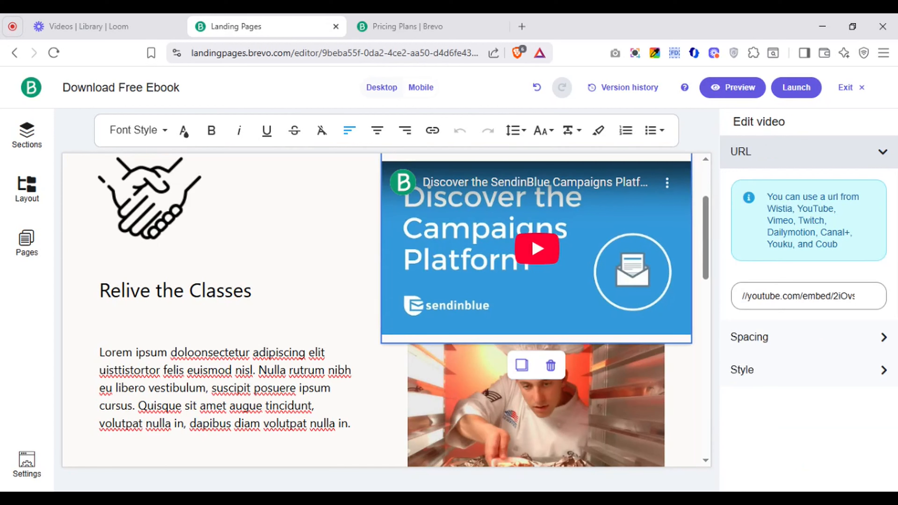
{"action": "triple_click", "coordinate": [845, 297]}
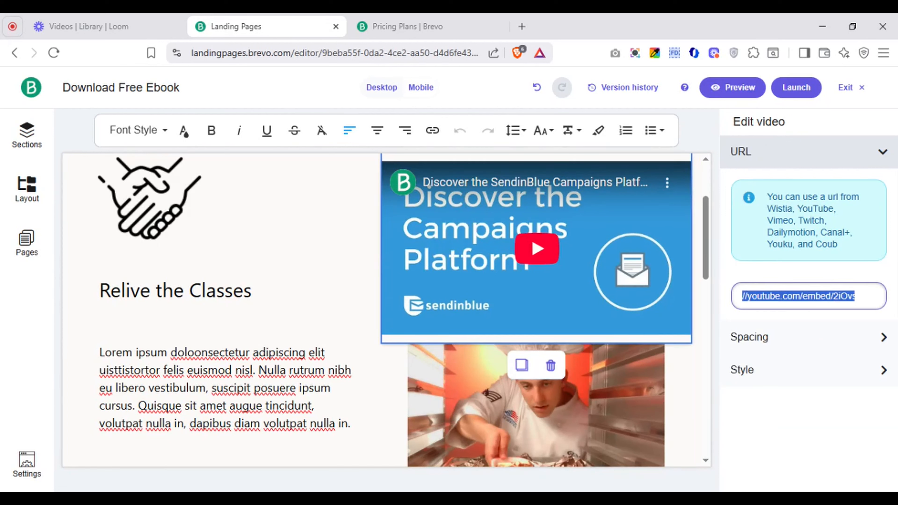
{"action": "key", "text": "BackSpace"}
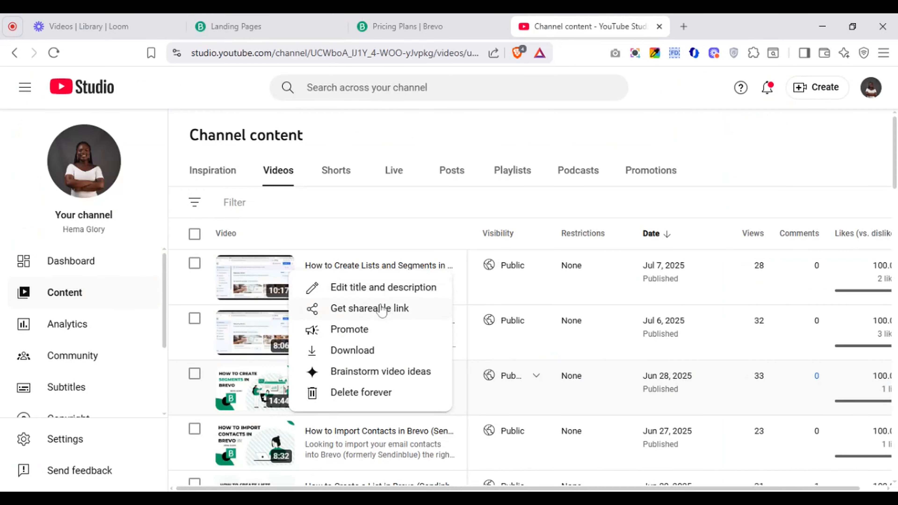
{"action": "left_click", "coordinate": [378, 305]}
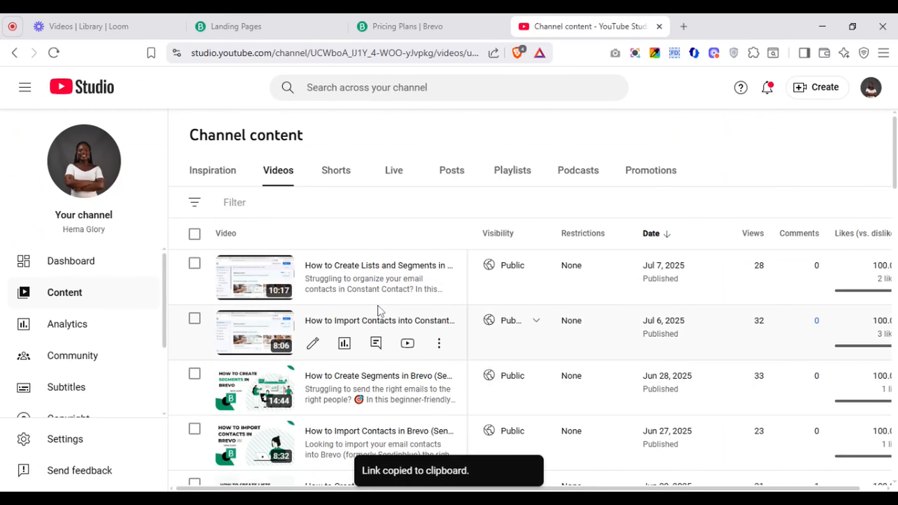
{"action": "left_click", "coordinate": [251, 19]}
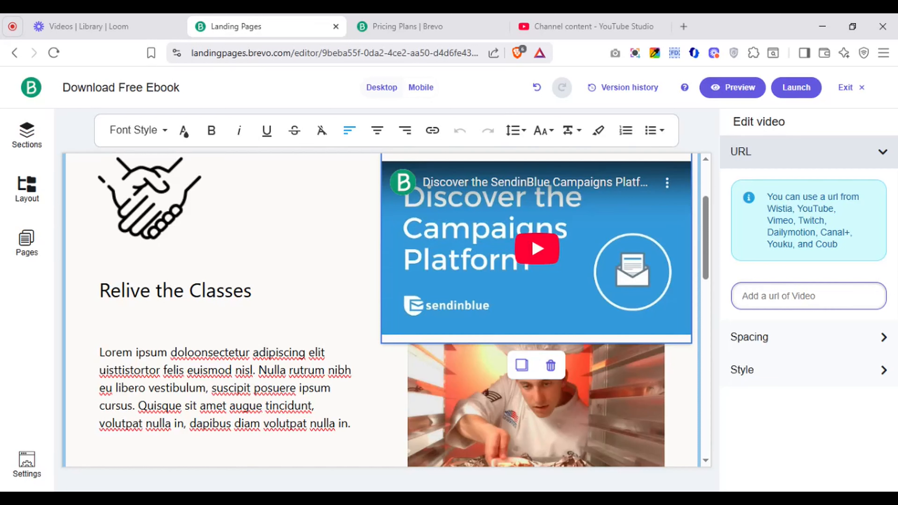
{"action": "key", "text": "ctrl+v"}
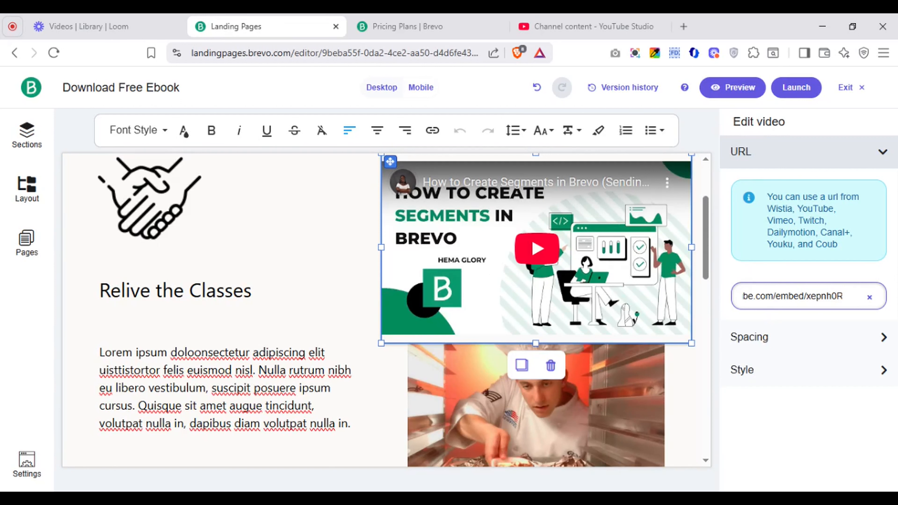
Delete the chef image below the video and move the video down into its place beside the heading and text
{"action": "left_click", "coordinate": [610, 408]}
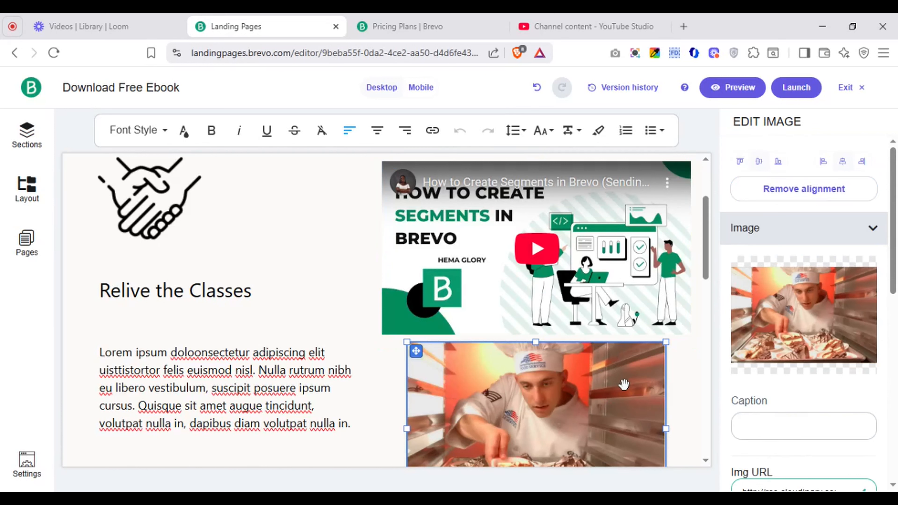
{"action": "key", "text": "Delete"}
{"action": "left_click", "coordinate": [615, 282]}
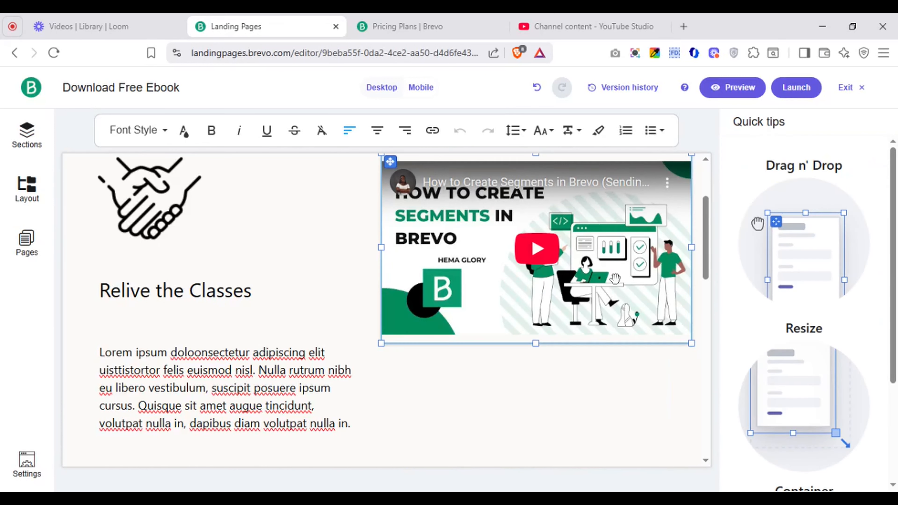
{"action": "left_click_drag", "start_coordinate": [615, 281], "coordinate": [621, 391]}
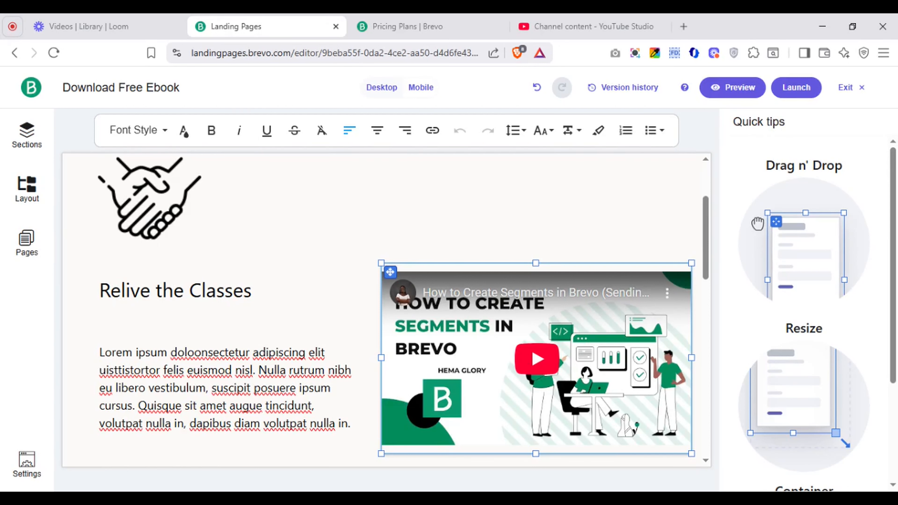
Add a divider element between the handshake image and the "Relive the Classes" heading
{"action": "scroll", "coordinate": [710, 265], "scroll_direction": "up", "scroll_amount": 1}
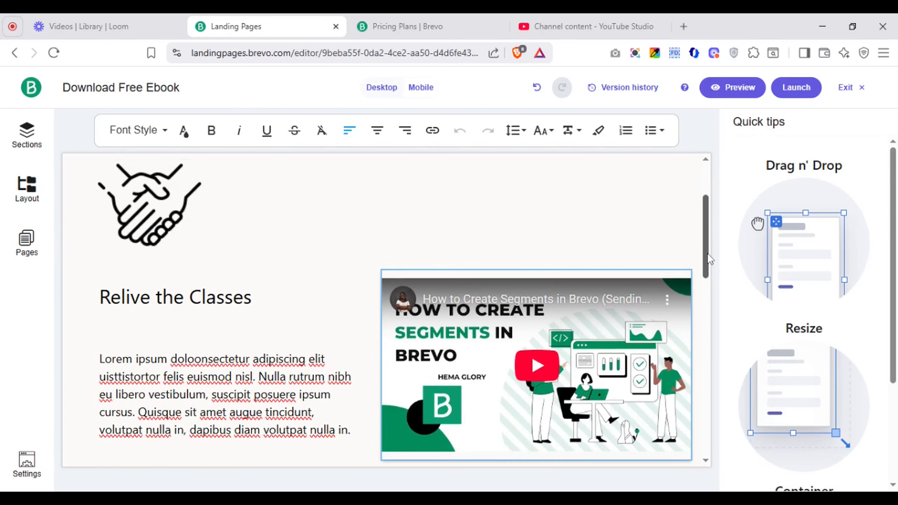
{"action": "scroll", "coordinate": [708, 254], "scroll_direction": "up", "scroll_amount": 3}
{"action": "left_click", "coordinate": [384, 232]}
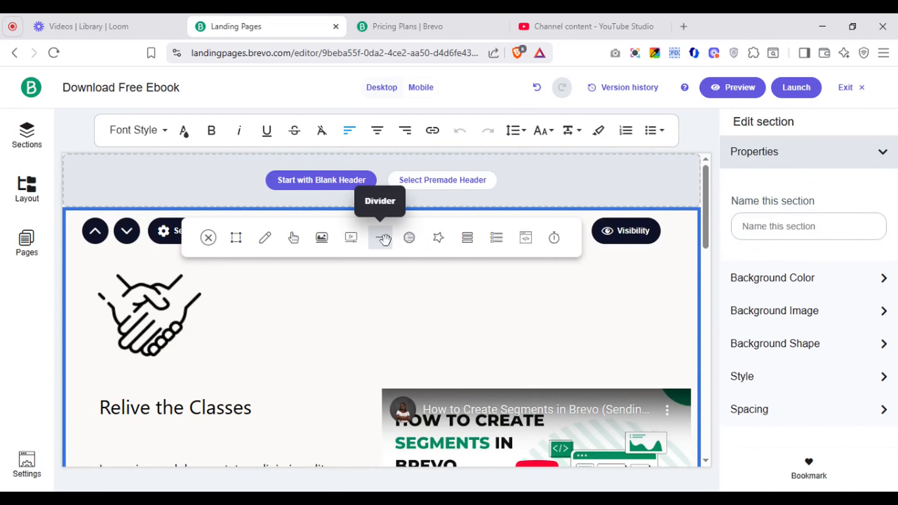
{"action": "left_click_drag", "start_coordinate": [384, 240], "coordinate": [131, 390]}
{"action": "scroll", "coordinate": [160, 382], "scroll_direction": "down", "scroll_amount": 3}
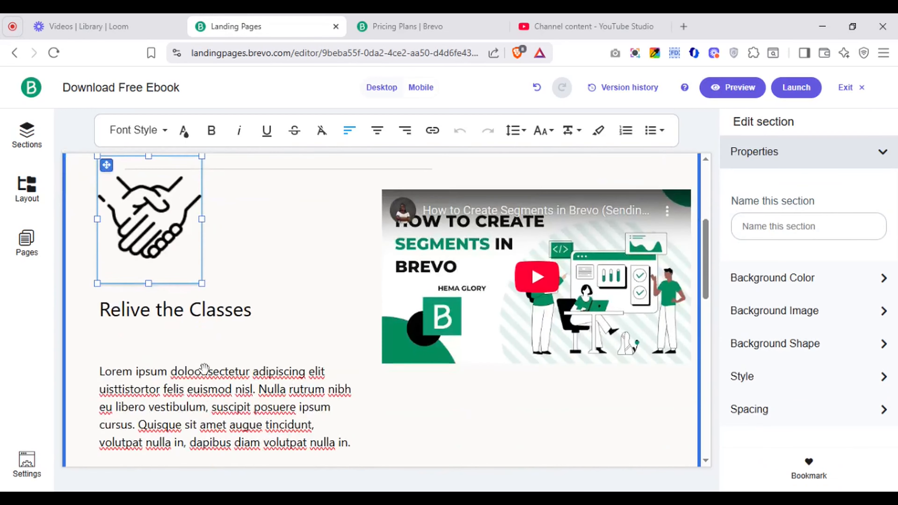
{"action": "left_click_drag", "start_coordinate": [324, 172], "coordinate": [264, 328]}
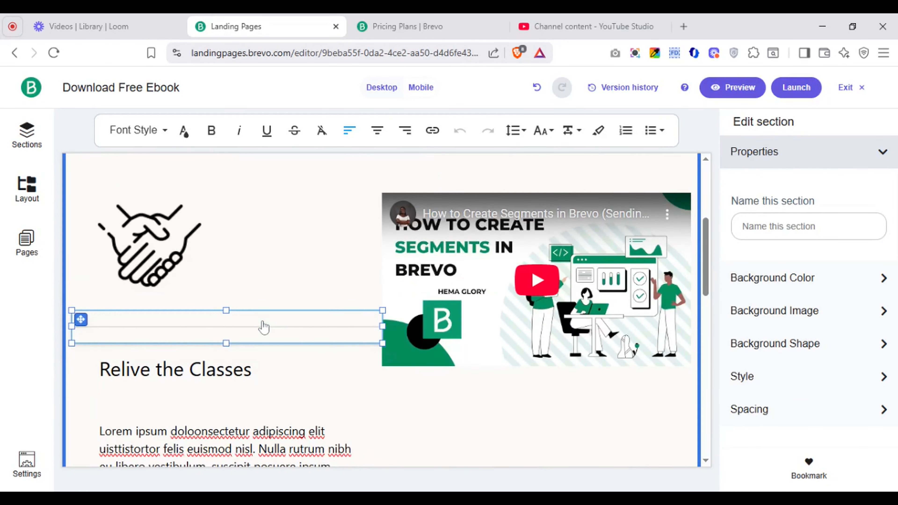
Move the handshake image, the divider and the "Relive the Classes" text higher in the left column
{"action": "left_click_drag", "start_coordinate": [163, 247], "coordinate": [163, 194]}
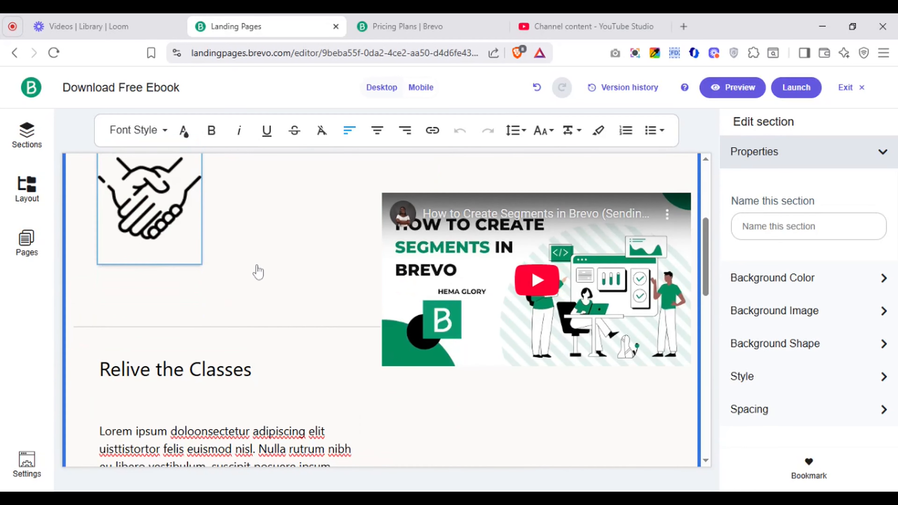
{"action": "left_click", "coordinate": [224, 320]}
{"action": "left_click_drag", "start_coordinate": [222, 324], "coordinate": [219, 285]}
{"action": "left_click", "coordinate": [219, 370]}
{"action": "left_click_drag", "start_coordinate": [220, 370], "coordinate": [212, 322]}
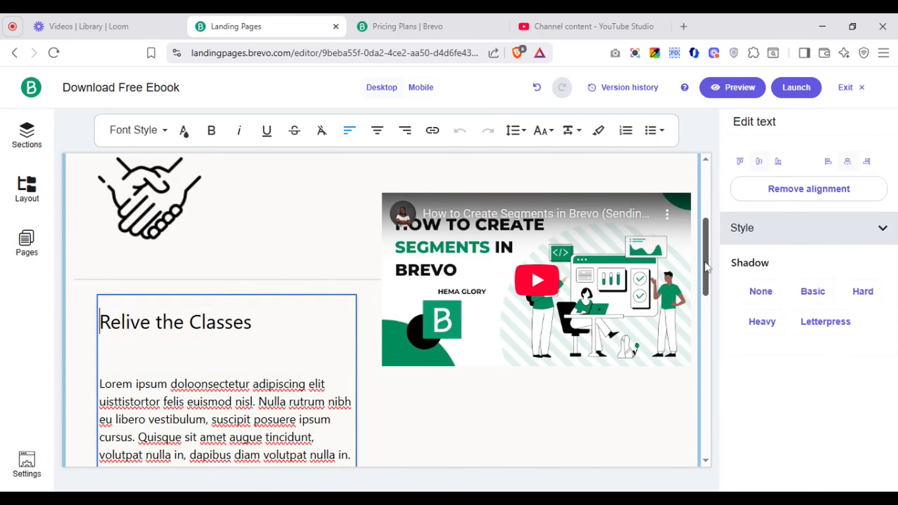
{"action": "scroll", "coordinate": [711, 251], "scroll_direction": "up", "scroll_amount": 2}
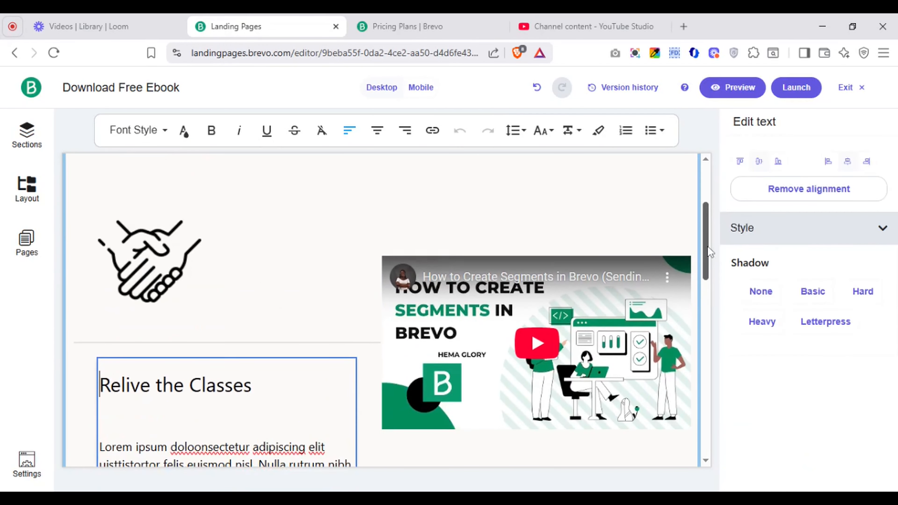
Set the divider's color to the orange-red swatch, trying a custom color and the blue swatch first
{"action": "left_click", "coordinate": [270, 344]}
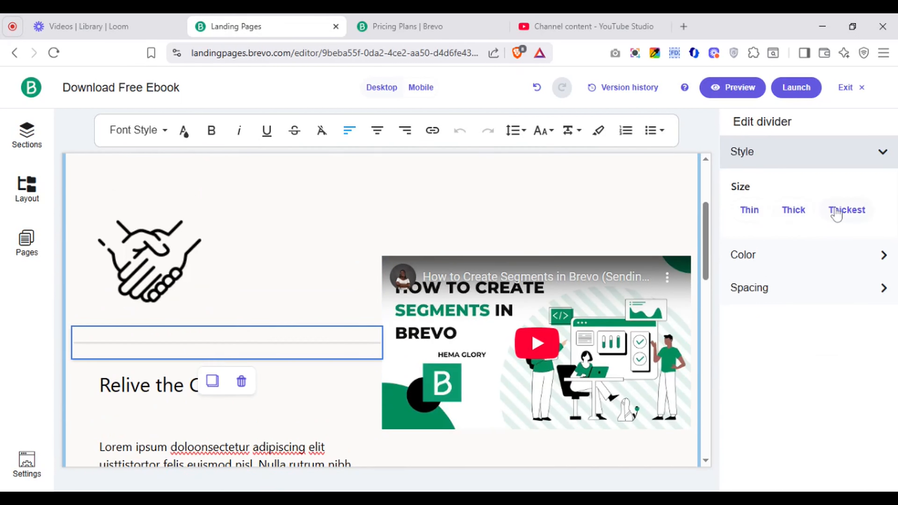
{"action": "left_click", "coordinate": [821, 257]}
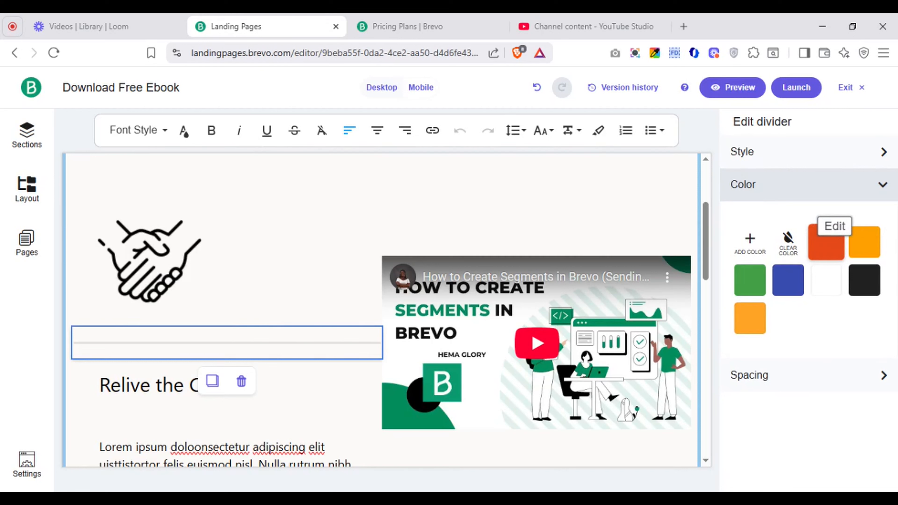
{"action": "left_click", "coordinate": [746, 246]}
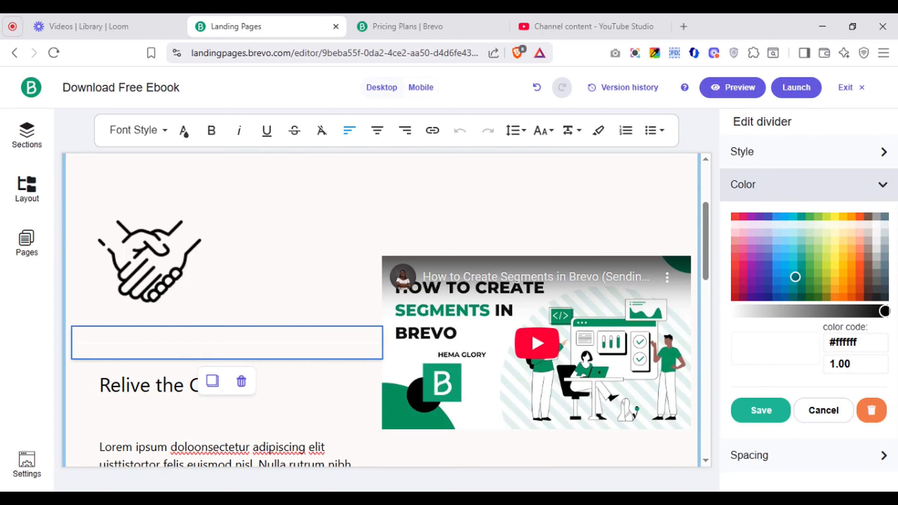
{"action": "left_click", "coordinate": [826, 412]}
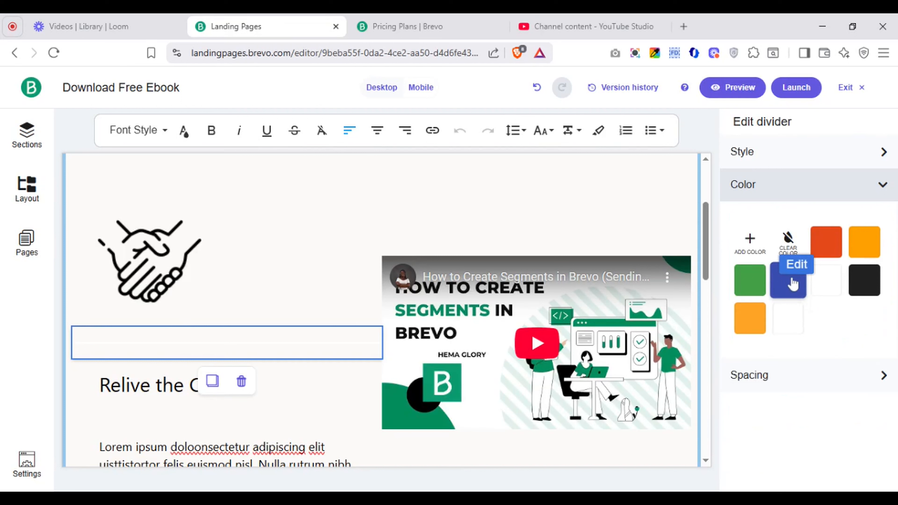
{"action": "left_click", "coordinate": [789, 289]}
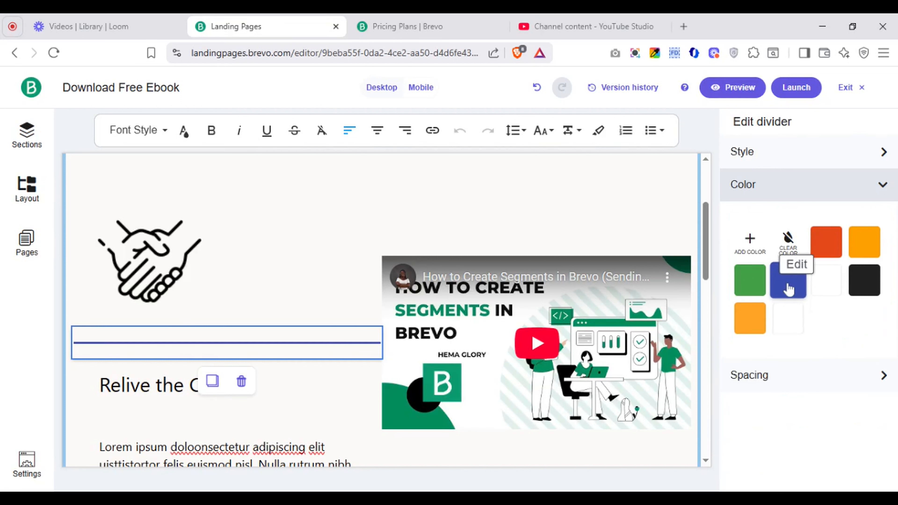
{"action": "left_click", "coordinate": [826, 250]}
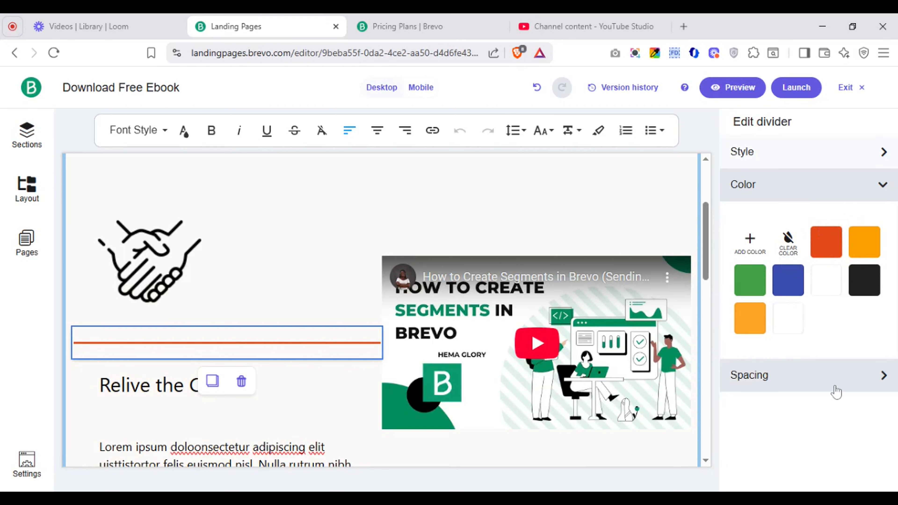
Check the divider's spacing options, compare its line sizes and set the size to Thick
{"action": "left_click", "coordinate": [836, 390]}
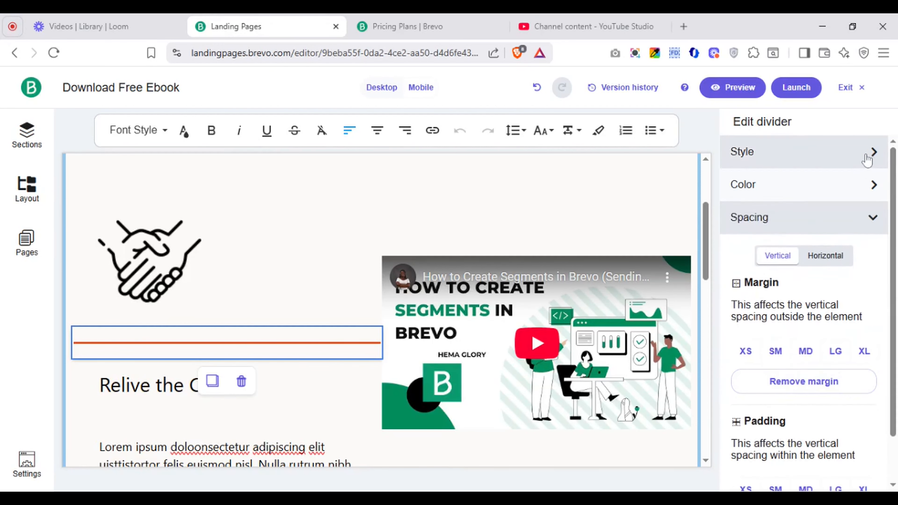
{"action": "left_click", "coordinate": [863, 160]}
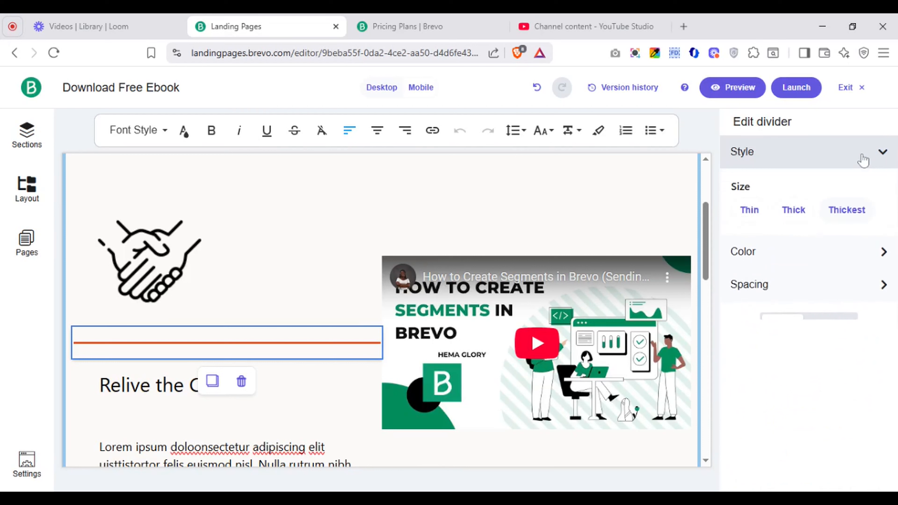
{"action": "left_click", "coordinate": [789, 213]}
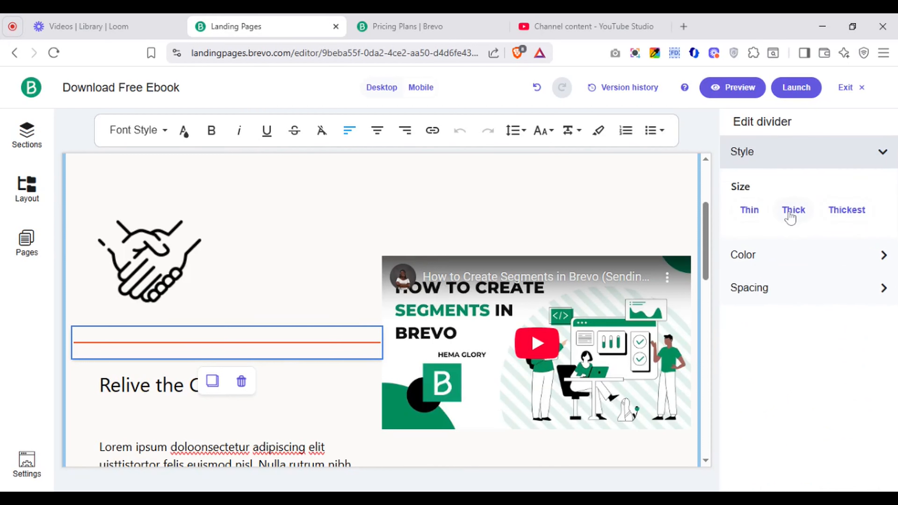
{"action": "left_click", "coordinate": [750, 211]}
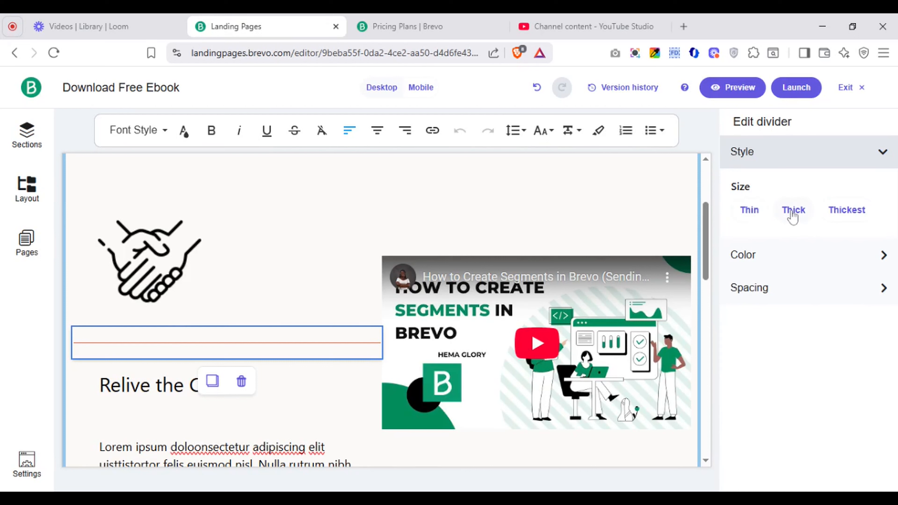
{"action": "left_click", "coordinate": [793, 212]}
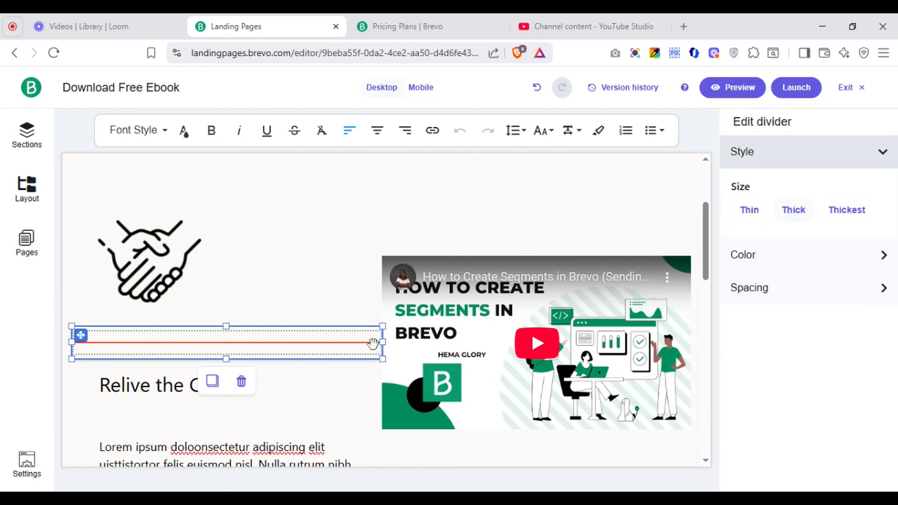
Narrow the video and the divider to leave a gap between the columns, and move the handshake image higher above the divider
{"action": "left_click_drag", "start_coordinate": [369, 343], "coordinate": [403, 336]}
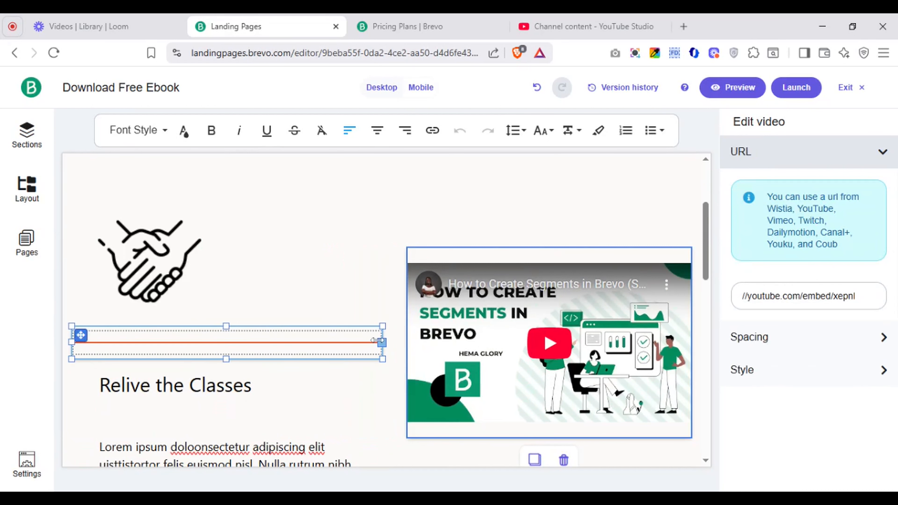
{"action": "left_click_drag", "start_coordinate": [375, 341], "coordinate": [331, 341]}
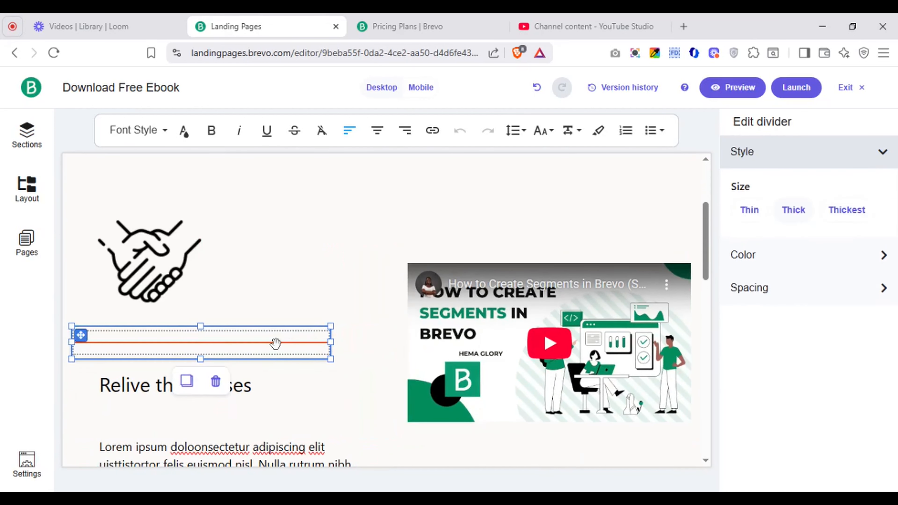
{"action": "left_click_drag", "start_coordinate": [276, 343], "coordinate": [294, 333]}
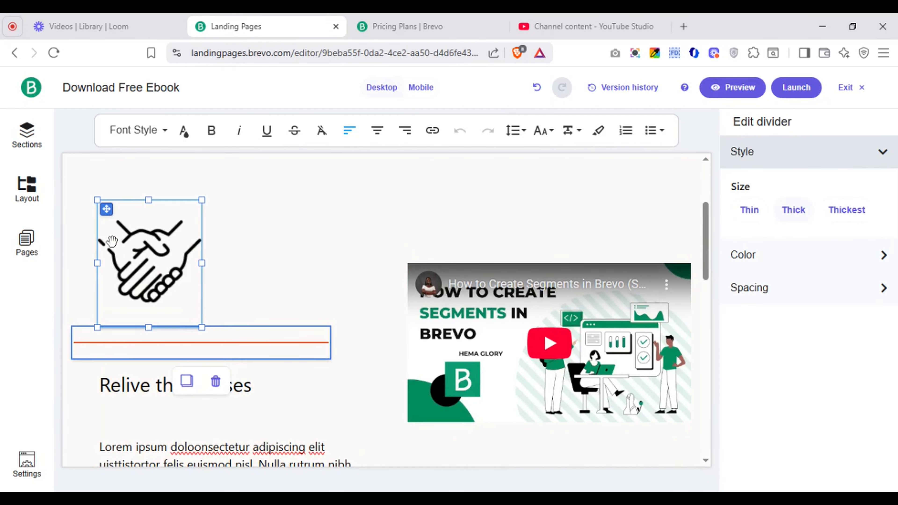
{"action": "left_click_drag", "start_coordinate": [136, 255], "coordinate": [127, 176]}
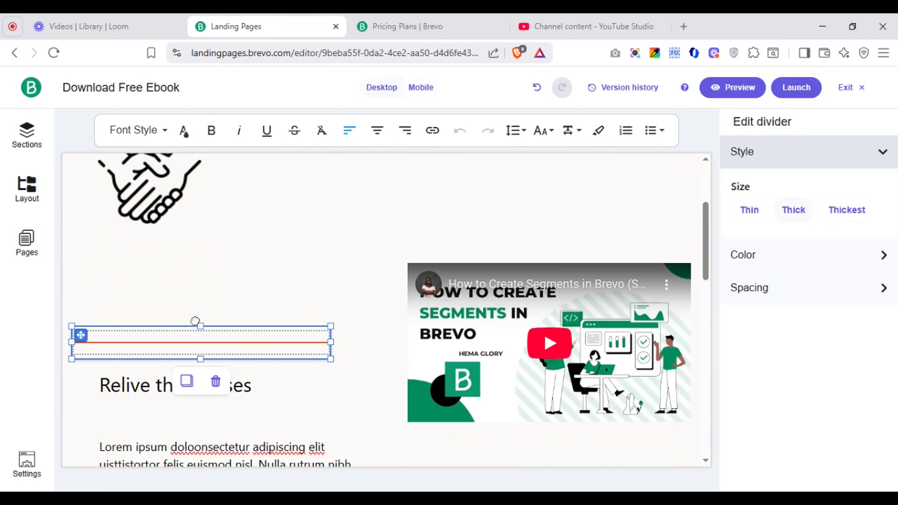
Move the divider up closer to the handshake image, and align the "Relive the Classes" text directly beneath it
{"action": "left_click_drag", "start_coordinate": [194, 321], "coordinate": [193, 274]}
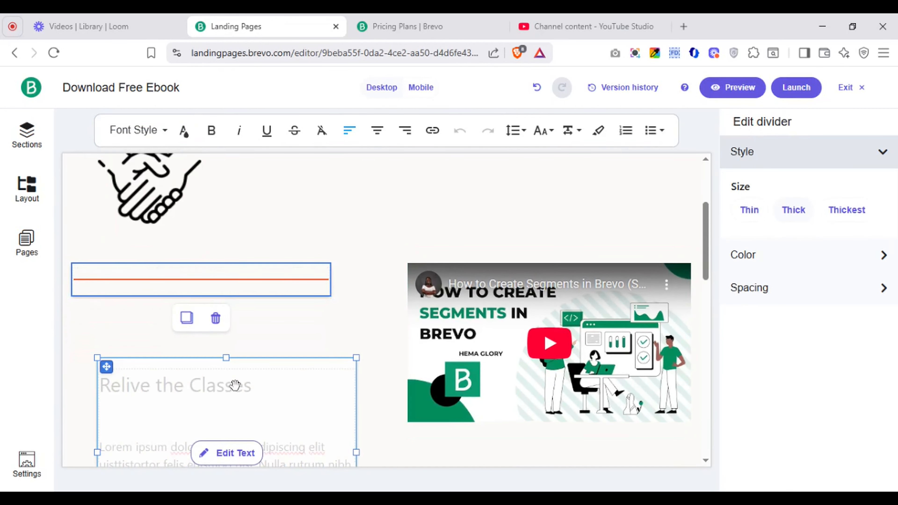
{"action": "left_click_drag", "start_coordinate": [235, 383], "coordinate": [199, 345]}
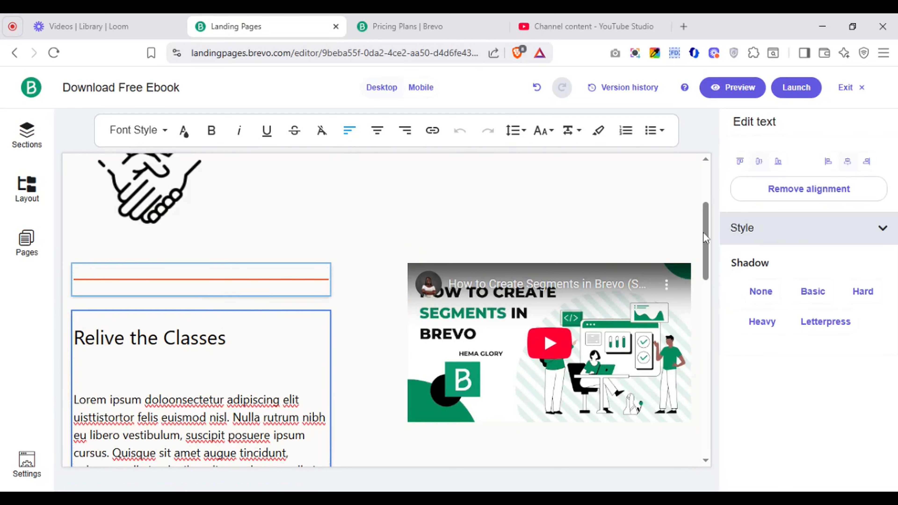
Try out a logo element beside the handshake image, checking its image settings, and delete it
{"action": "scroll", "coordinate": [706, 250], "scroll_direction": "up", "scroll_amount": 5}
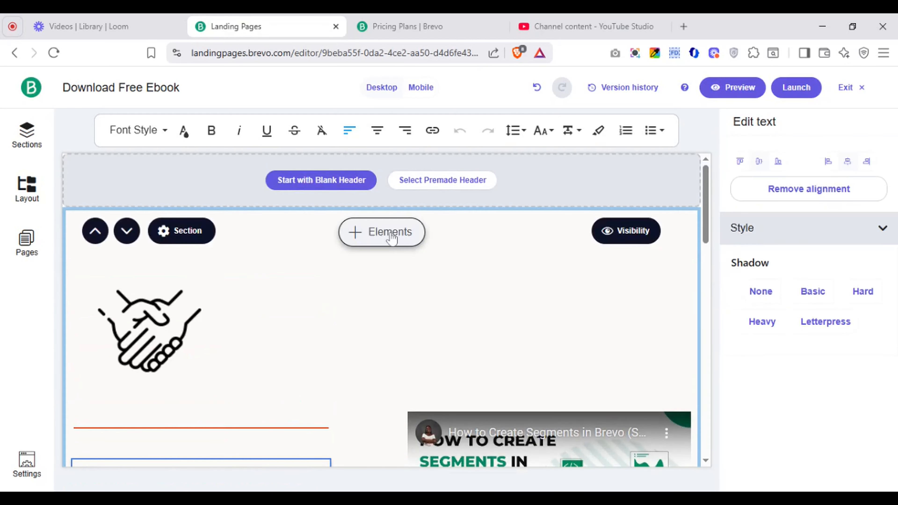
{"action": "left_click", "coordinate": [388, 237]}
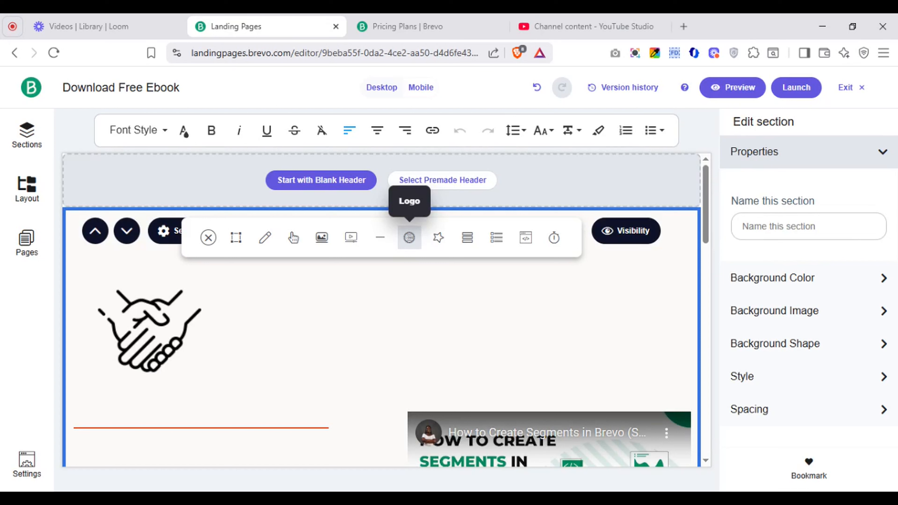
{"action": "left_click_drag", "start_coordinate": [410, 243], "coordinate": [338, 285]}
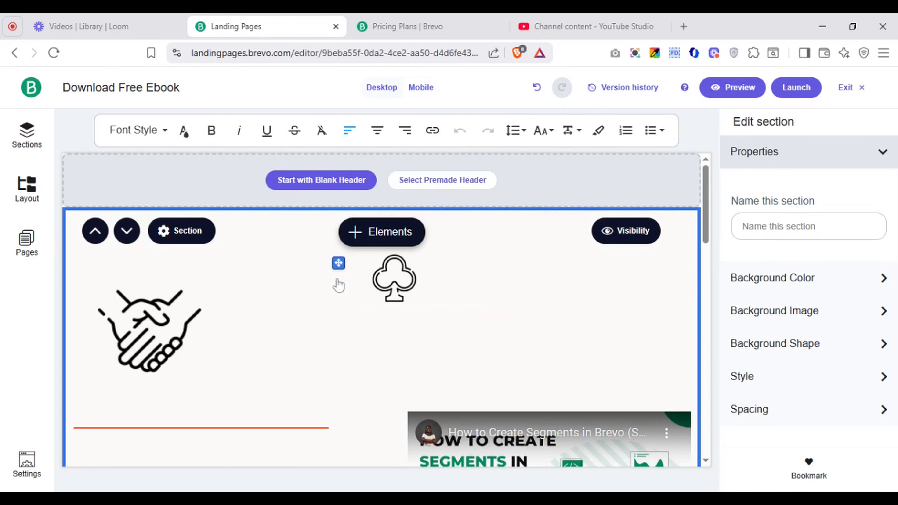
{"action": "scroll", "coordinate": [338, 285], "scroll_direction": "down", "scroll_amount": 2}
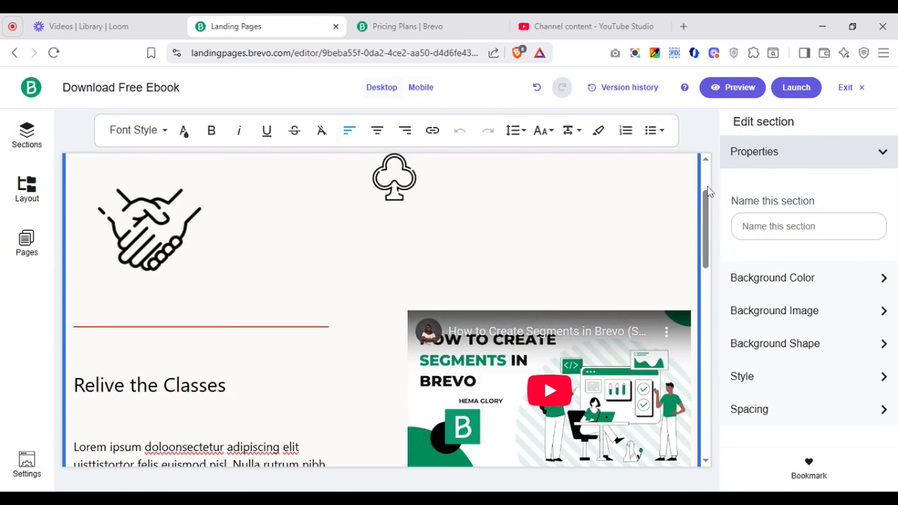
{"action": "scroll", "coordinate": [708, 187], "scroll_direction": "up", "scroll_amount": 2}
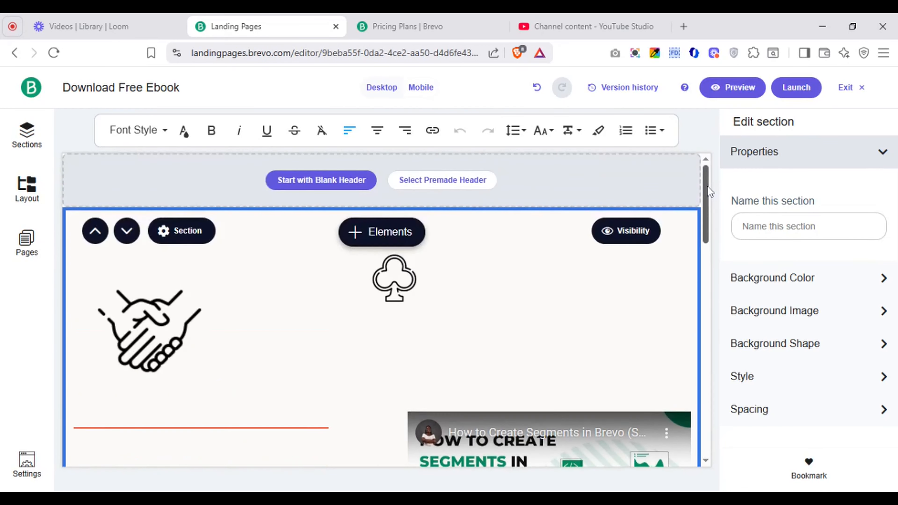
{"action": "left_click", "coordinate": [400, 277]}
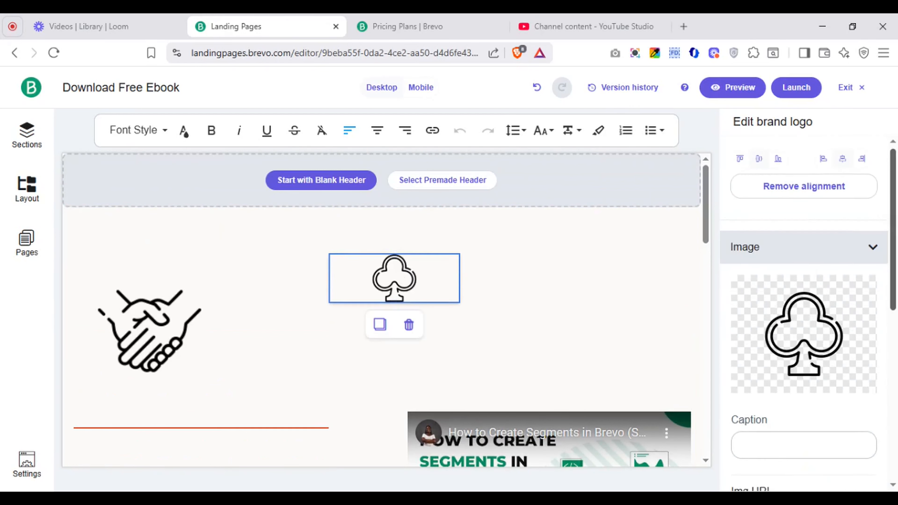
{"action": "scroll", "coordinate": [804, 315], "scroll_direction": "down", "scroll_amount": 4}
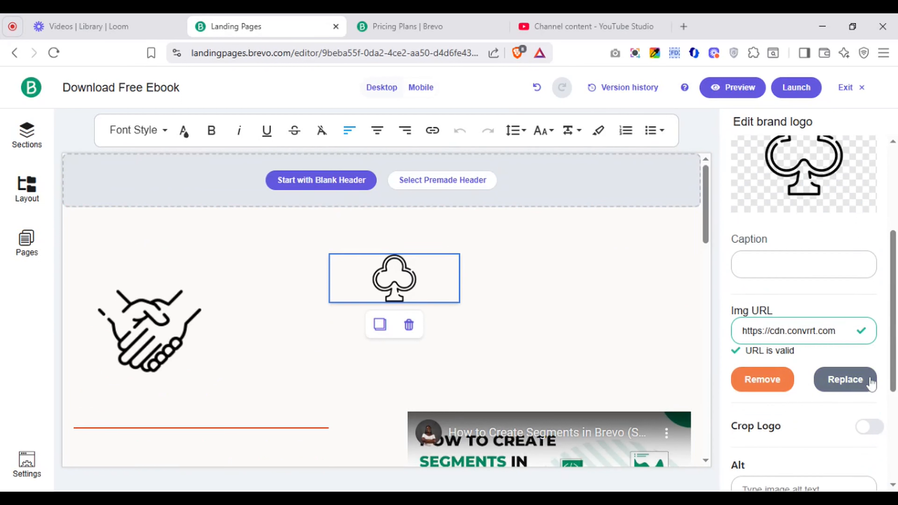
{"action": "left_click", "coordinate": [409, 326]}
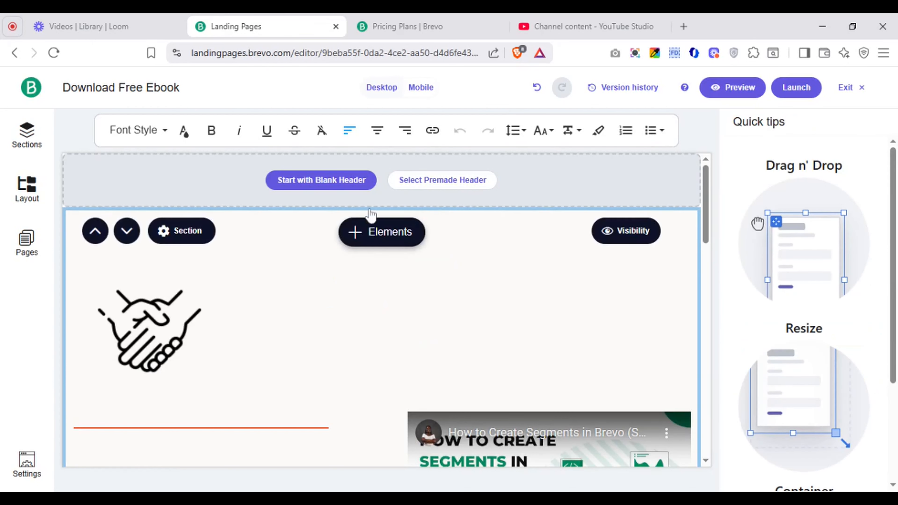
Add an icon element above the video and replace its star with the access_alarms icon from the library
{"action": "left_click", "coordinate": [383, 240]}
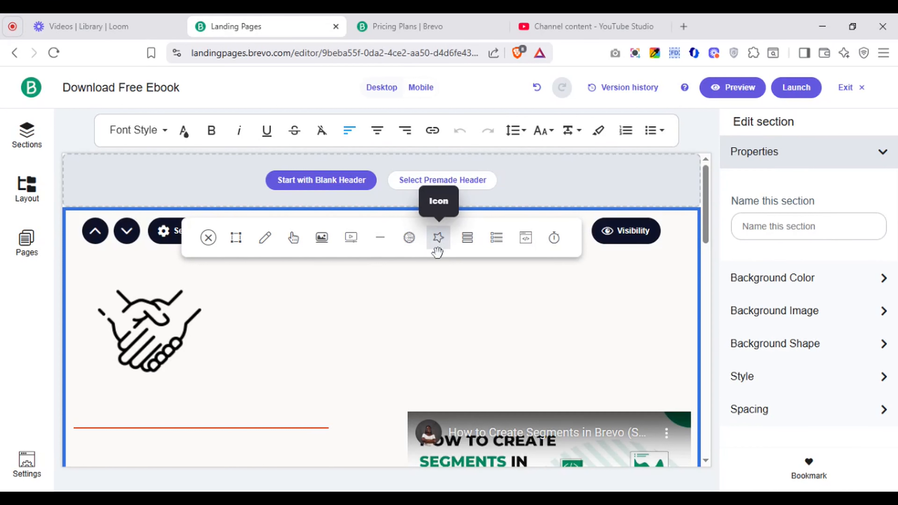
{"action": "left_click_drag", "start_coordinate": [438, 244], "coordinate": [432, 309]}
{"action": "scroll", "coordinate": [432, 310], "scroll_direction": "down", "scroll_amount": 4}
{"action": "left_click", "coordinate": [428, 178]}
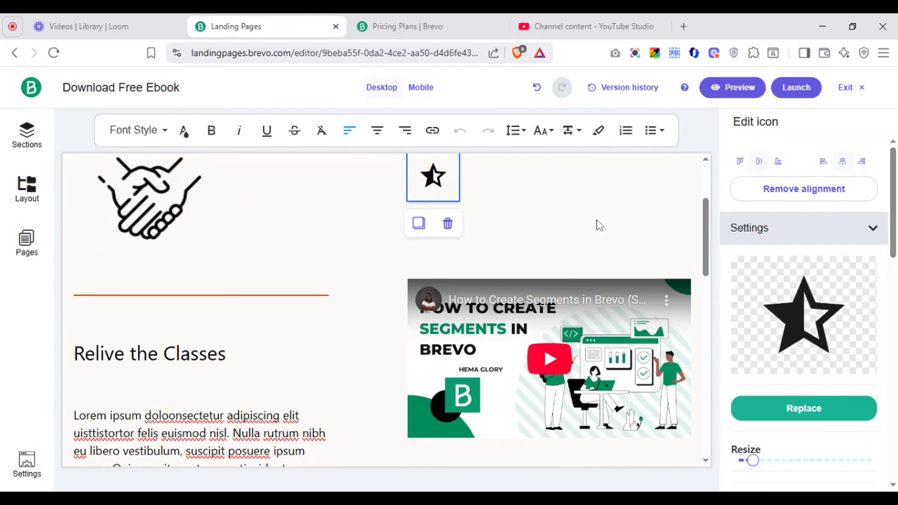
{"action": "mouse_move", "coordinate": [439, 183]}
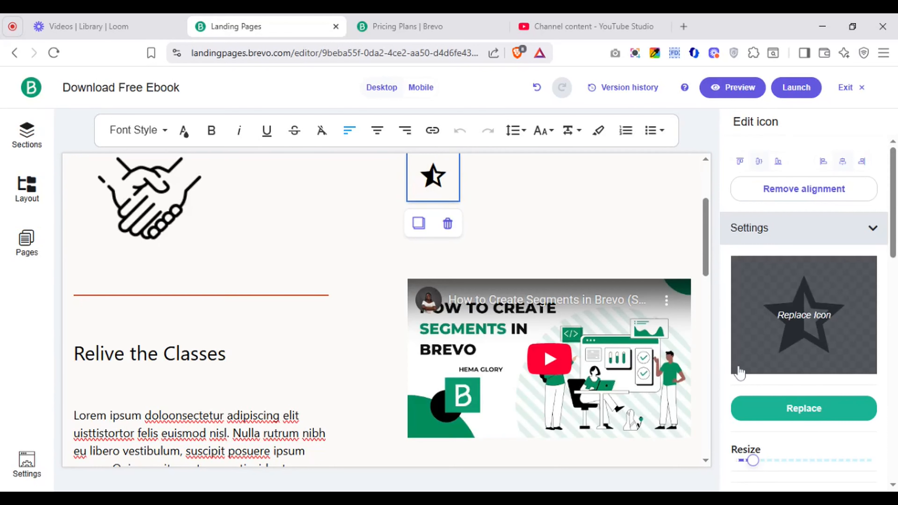
{"action": "left_click", "coordinate": [812, 410]}
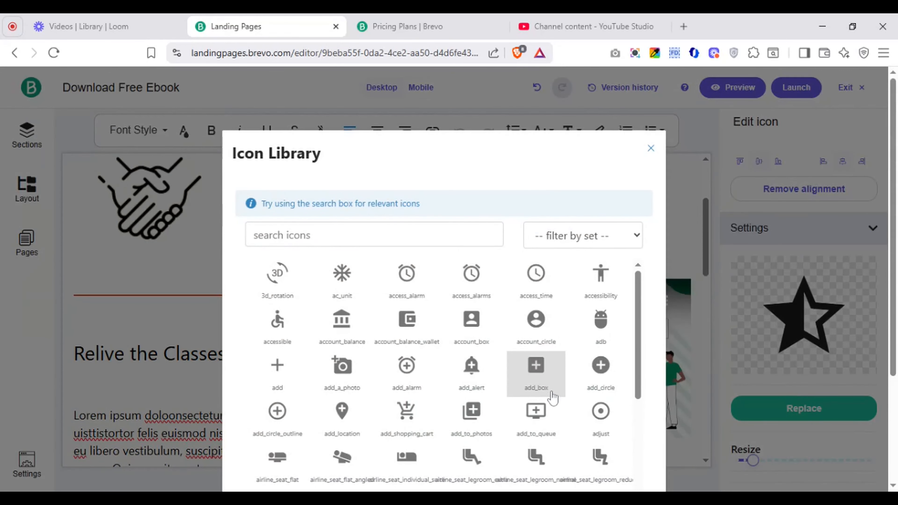
{"action": "left_click", "coordinate": [638, 423]}
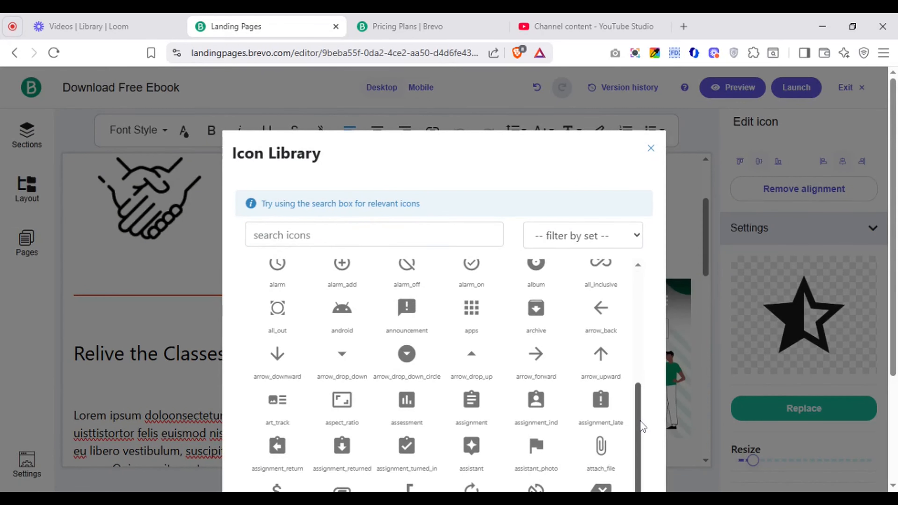
{"action": "left_click_drag", "start_coordinate": [640, 422], "coordinate": [629, 312]}
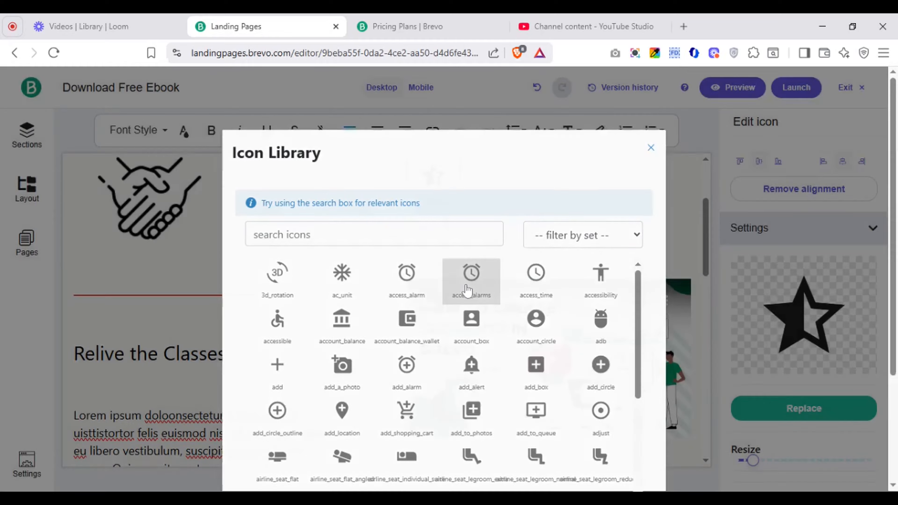
{"action": "left_click", "coordinate": [468, 290]}
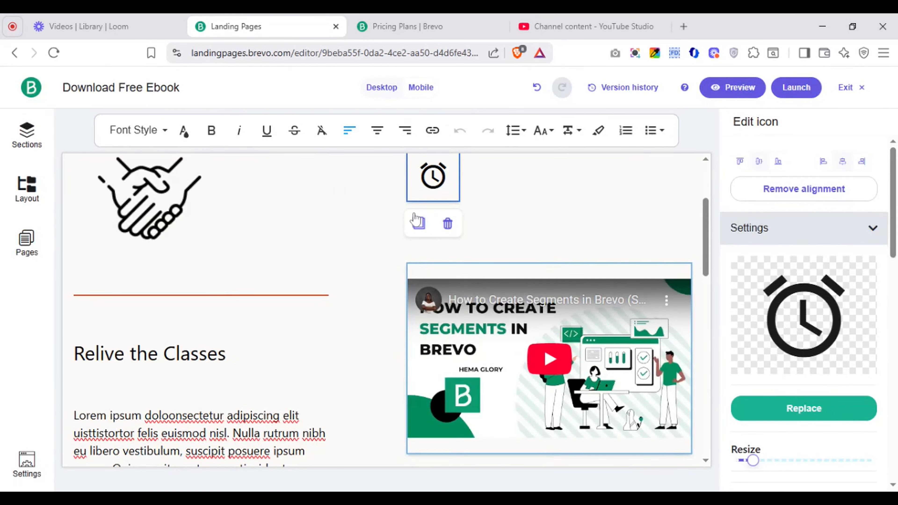
Give the alarm icon the orange-red background and reduce its size, trying the minimum of 1 first
{"action": "left_click", "coordinate": [425, 197]}
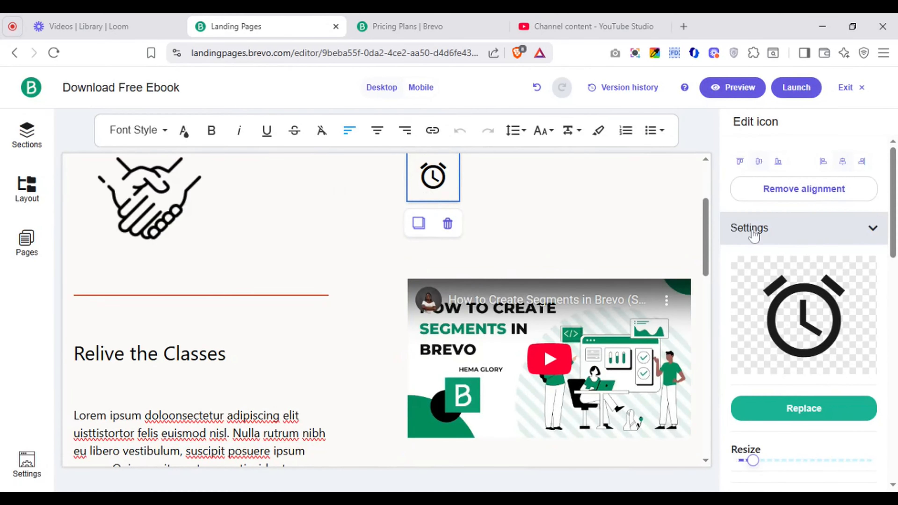
{"action": "scroll", "coordinate": [754, 236], "scroll_direction": "down", "scroll_amount": 6}
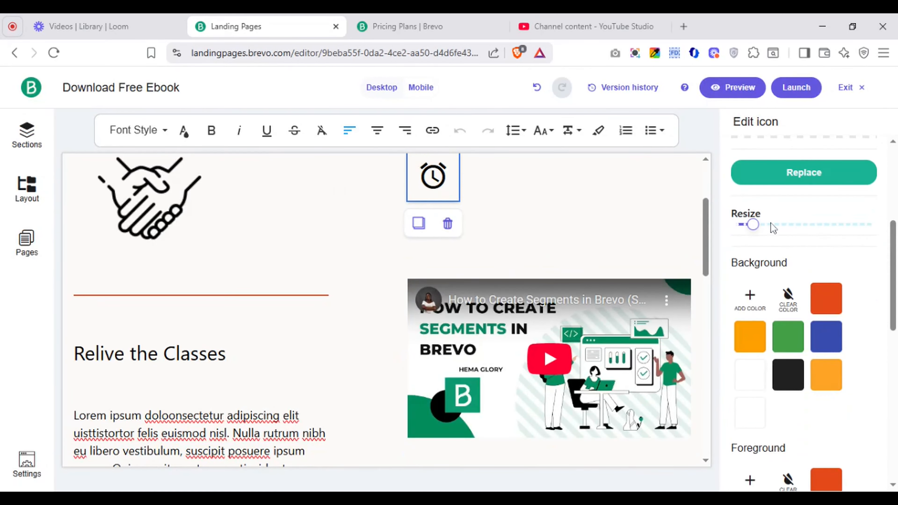
{"action": "mouse_move", "coordinate": [754, 226]}
{"action": "left_mouse_down"}
{"action": "mouse_move", "coordinate": [797, 232]}
{"action": "mouse_move", "coordinate": [739, 232]}
{"action": "left_mouse_up"}
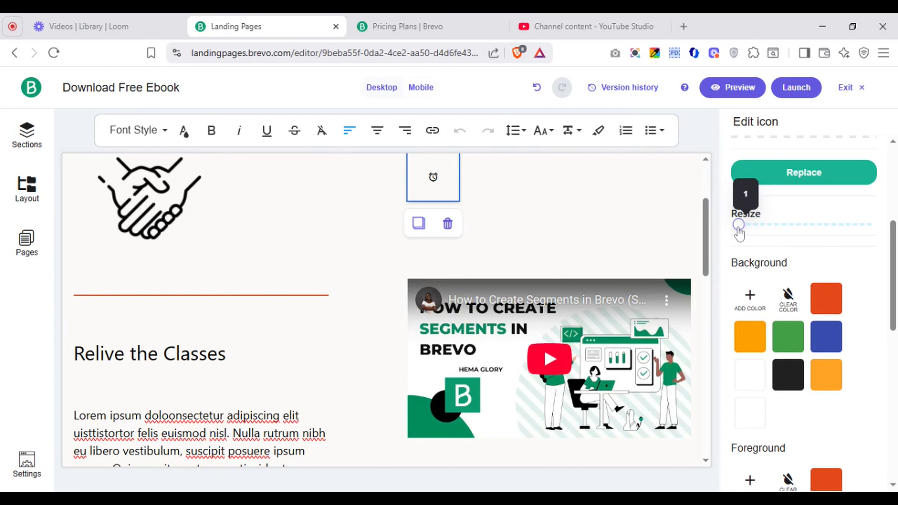
{"action": "left_click", "coordinate": [832, 304]}
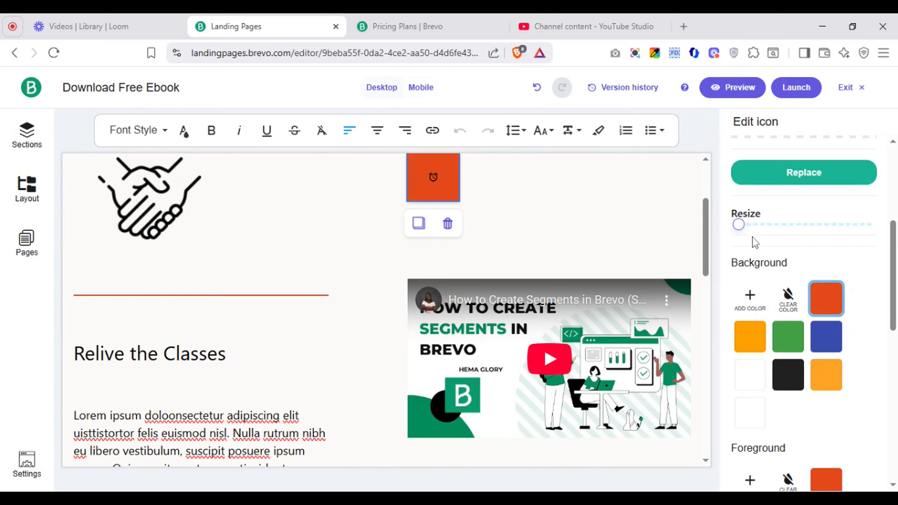
{"action": "mouse_move", "coordinate": [741, 227]}
{"action": "left_click_drag", "start_coordinate": [741, 228], "coordinate": [746, 228]}
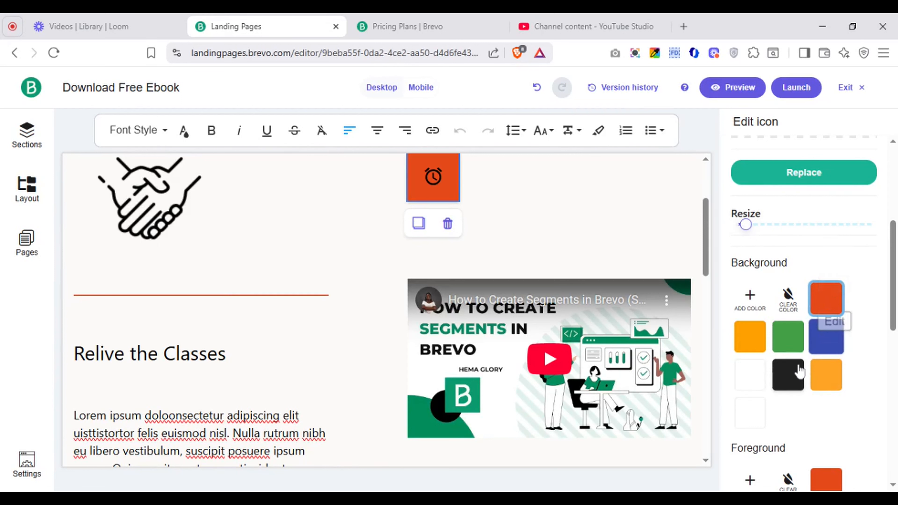
Set the alarm icon's background to white and its foreground to blue, trying a blue background and orange-red and green foregrounds first
{"action": "left_click", "coordinate": [829, 343]}
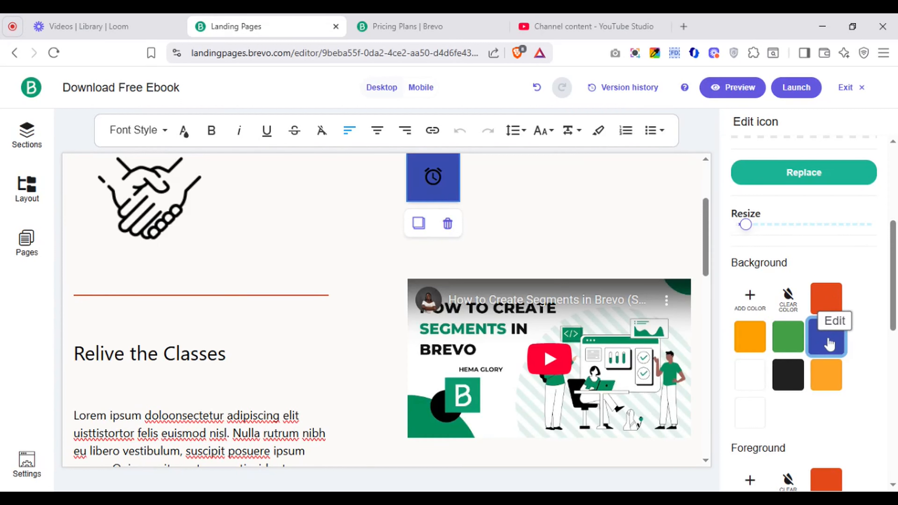
{"action": "left_click_drag", "start_coordinate": [897, 330], "coordinate": [896, 370]}
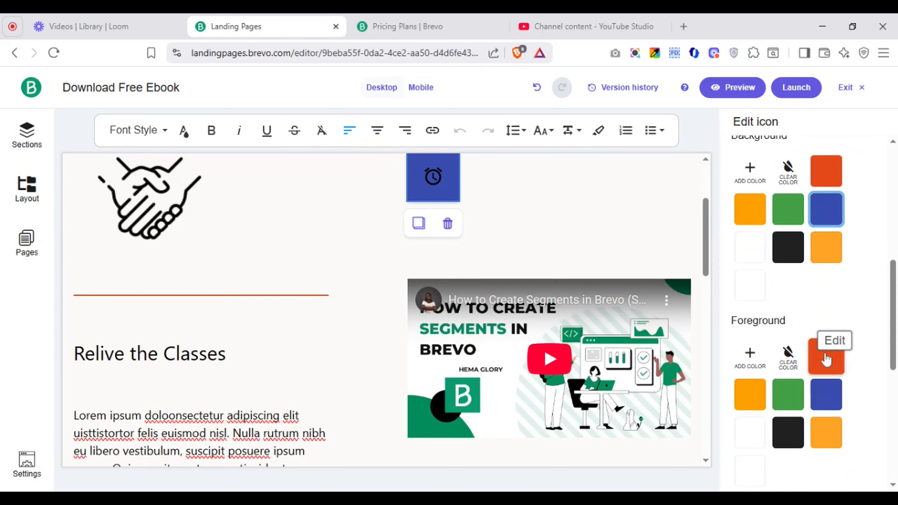
{"action": "left_click", "coordinate": [826, 360]}
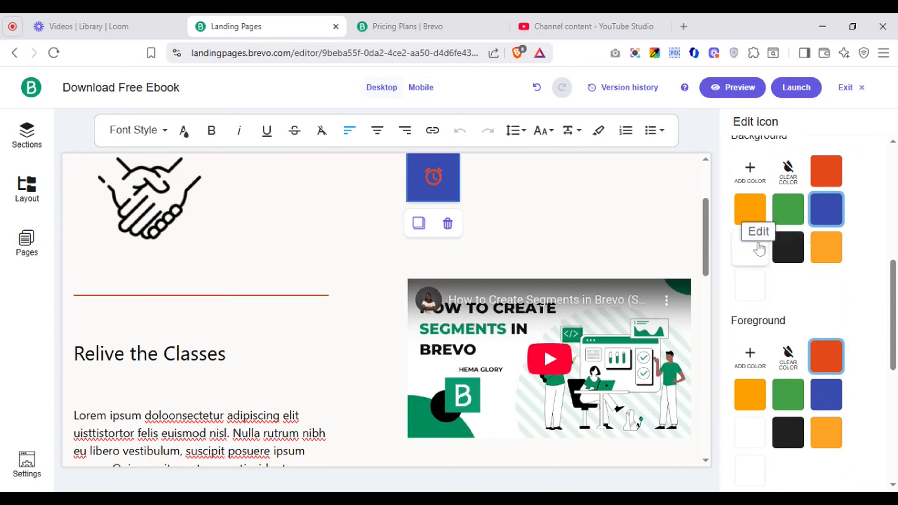
{"action": "left_click", "coordinate": [754, 248]}
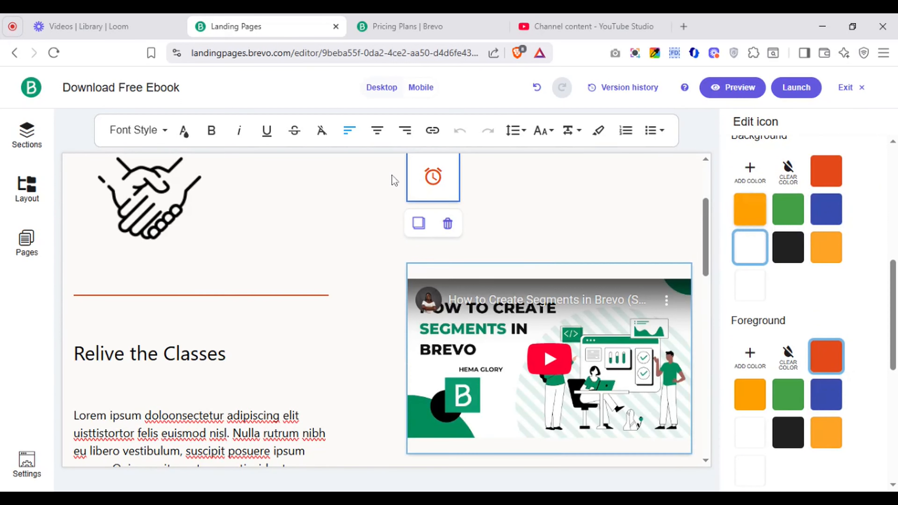
{"action": "left_click", "coordinate": [796, 402]}
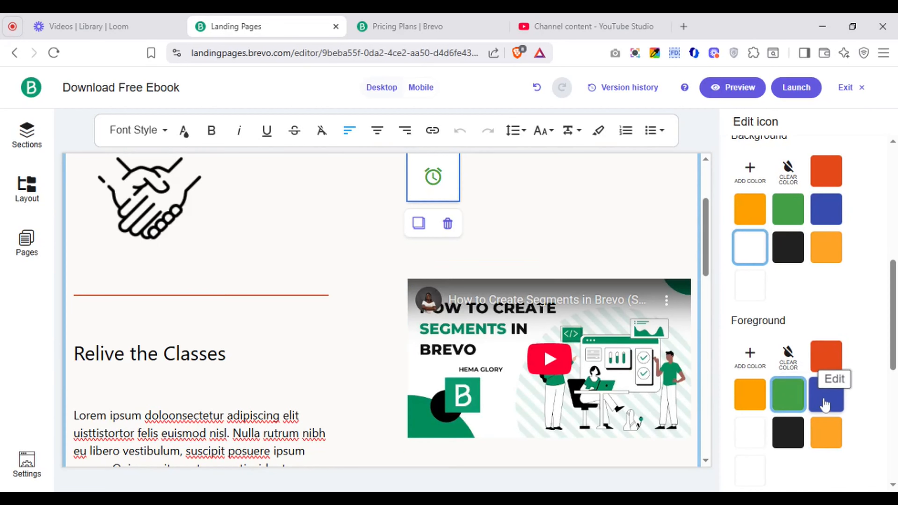
{"action": "left_click", "coordinate": [823, 403]}
Review the alarm icon's border and image click action options, and delete the icon
{"action": "scroll", "coordinate": [769, 293], "scroll_direction": "down", "scroll_amount": 7}
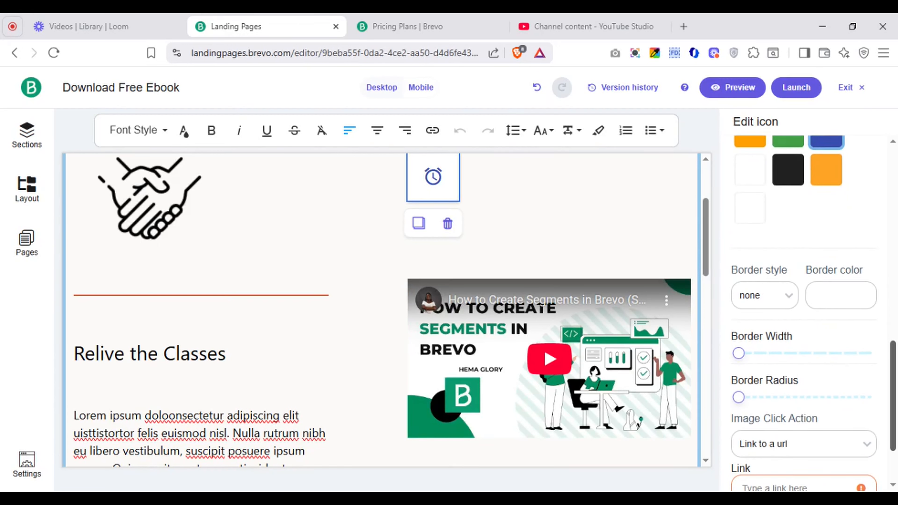
{"action": "scroll", "coordinate": [802, 319], "scroll_direction": "down", "scroll_amount": 3}
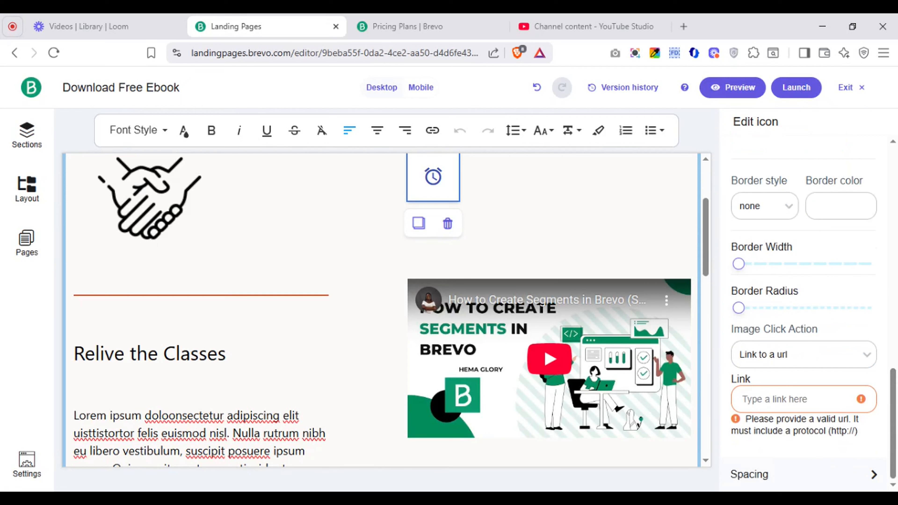
{"action": "left_click", "coordinate": [797, 356]}
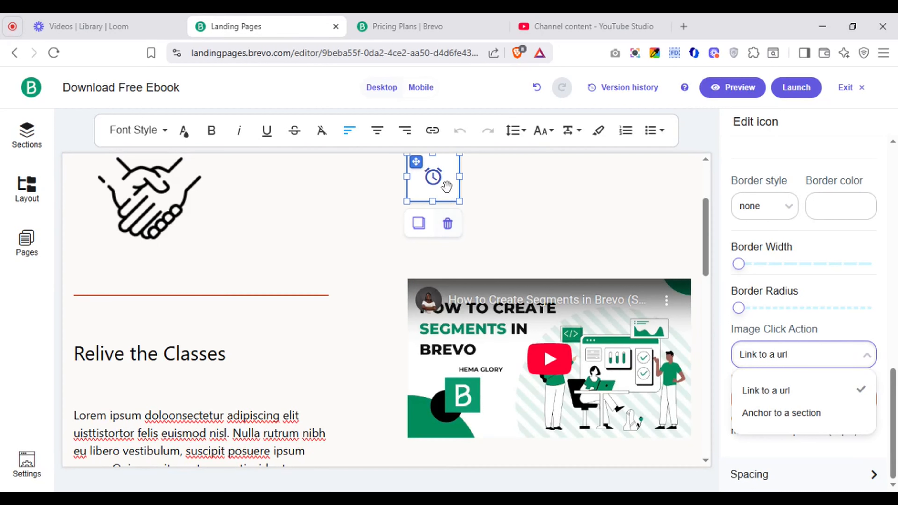
{"action": "left_click", "coordinate": [448, 224]}
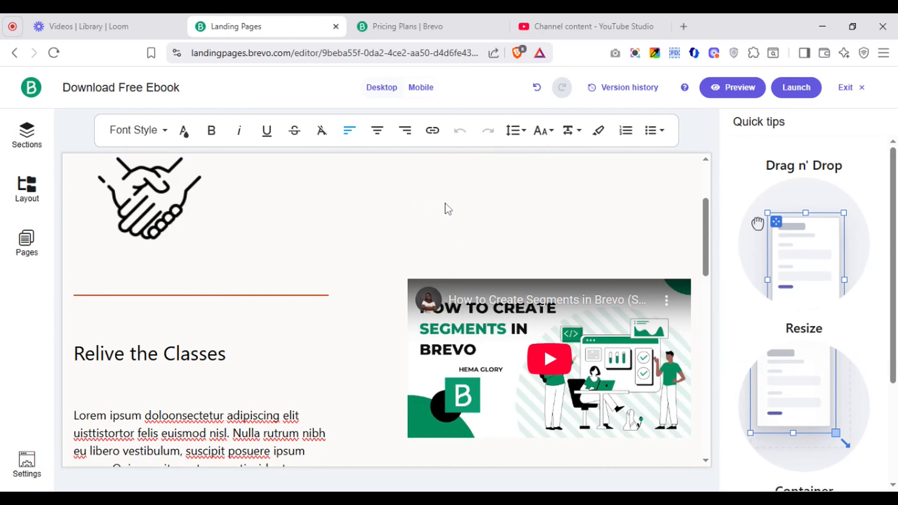
Add a form element at the top of the section, to the right of the handshake image
{"action": "left_click_drag", "start_coordinate": [705, 234], "coordinate": [702, 197]}
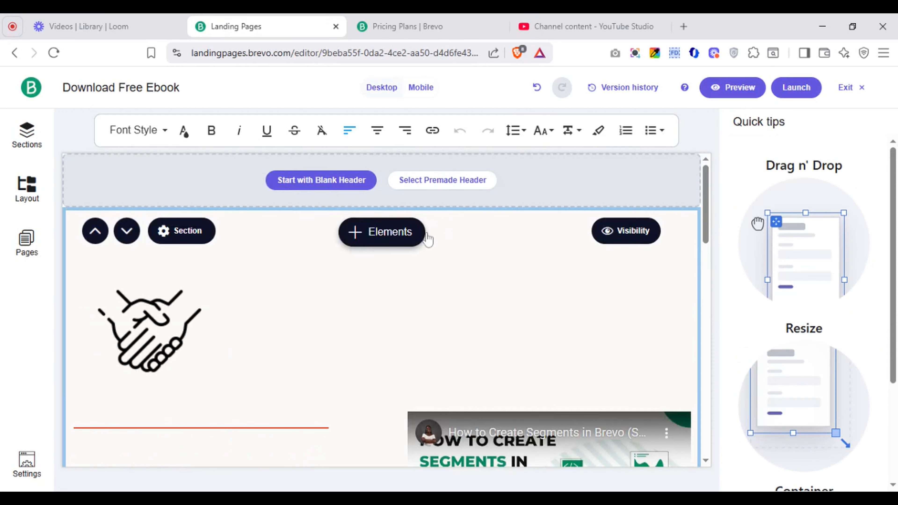
{"action": "left_click", "coordinate": [394, 238]}
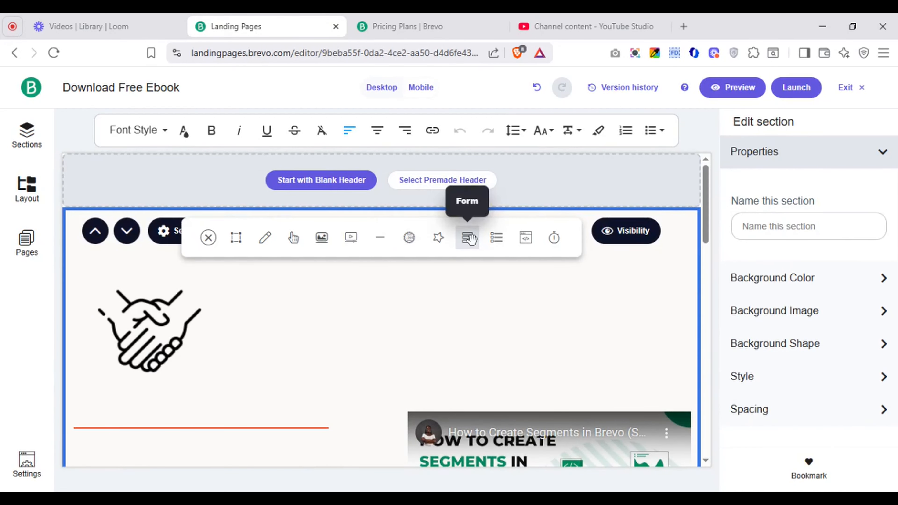
{"action": "left_click_drag", "start_coordinate": [470, 239], "coordinate": [451, 284]}
{"action": "scroll", "coordinate": [452, 284], "scroll_direction": "down", "scroll_amount": 3}
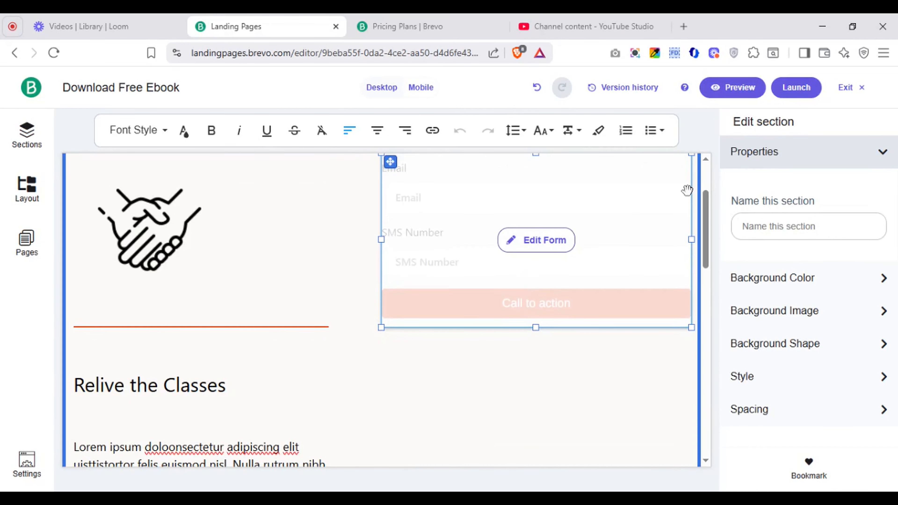
{"action": "scroll", "coordinate": [706, 184], "scroll_direction": "up", "scroll_amount": 3}
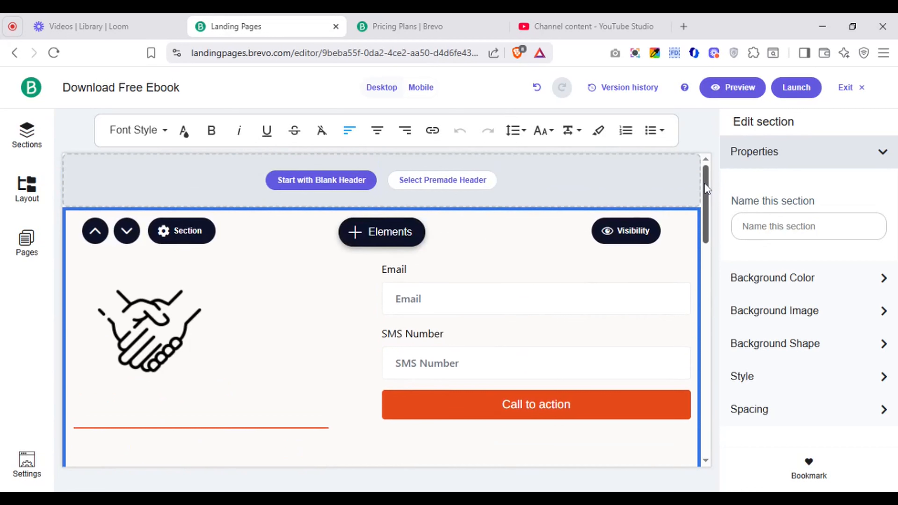
Open the form for editing and set its list folder to Website Leads, trying Conversations contacts first
{"action": "mouse_move", "coordinate": [475, 309]}
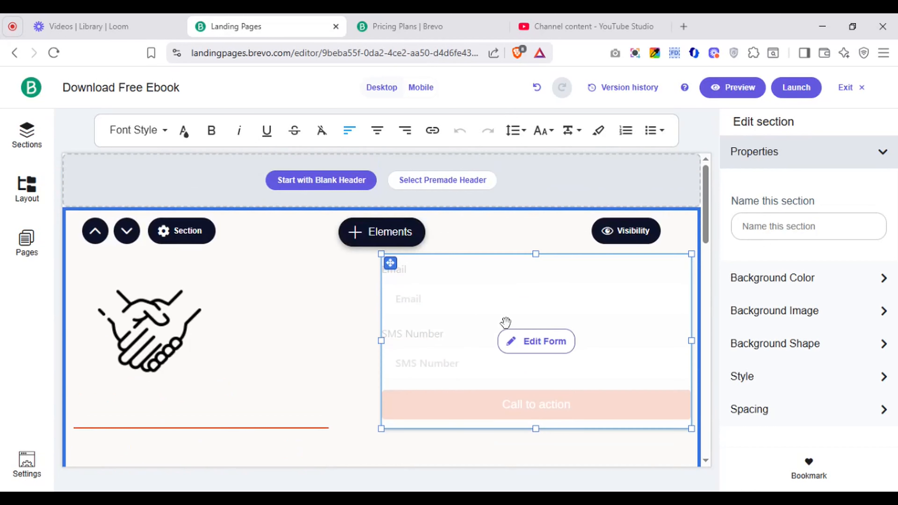
{"action": "left_click", "coordinate": [536, 345]}
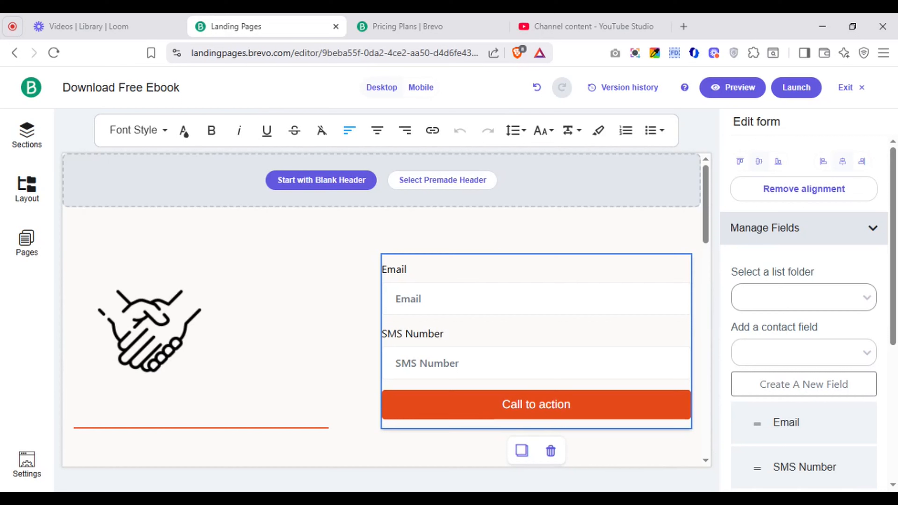
{"action": "left_click", "coordinate": [799, 306]}
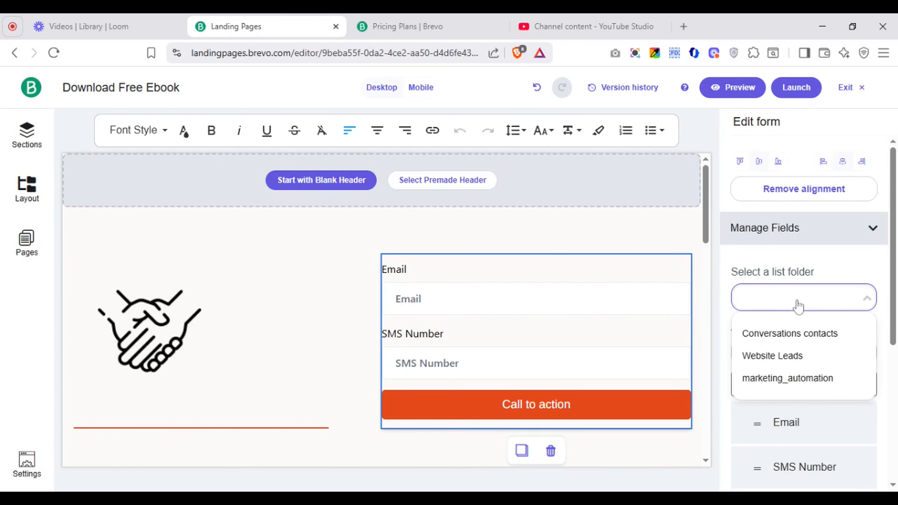
{"action": "left_click", "coordinate": [814, 337]}
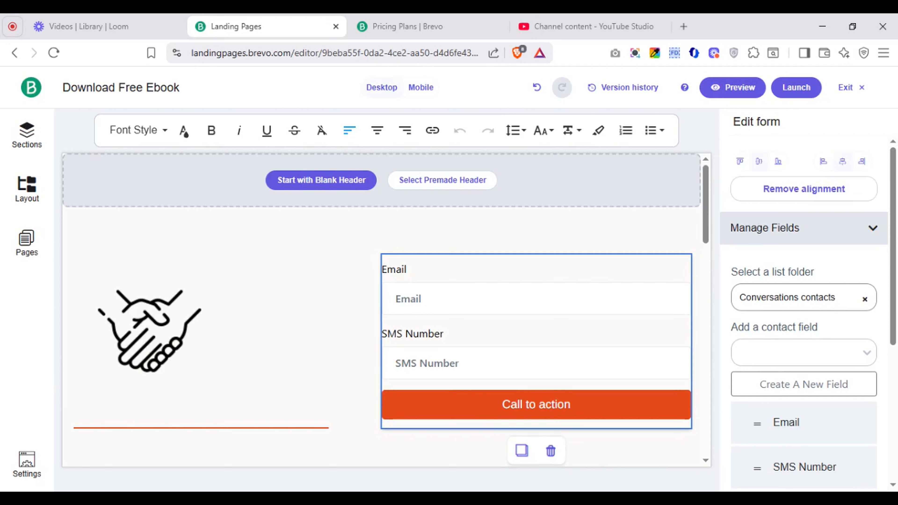
{"action": "left_click", "coordinate": [822, 298]}
{"action": "left_click", "coordinate": [796, 363]}
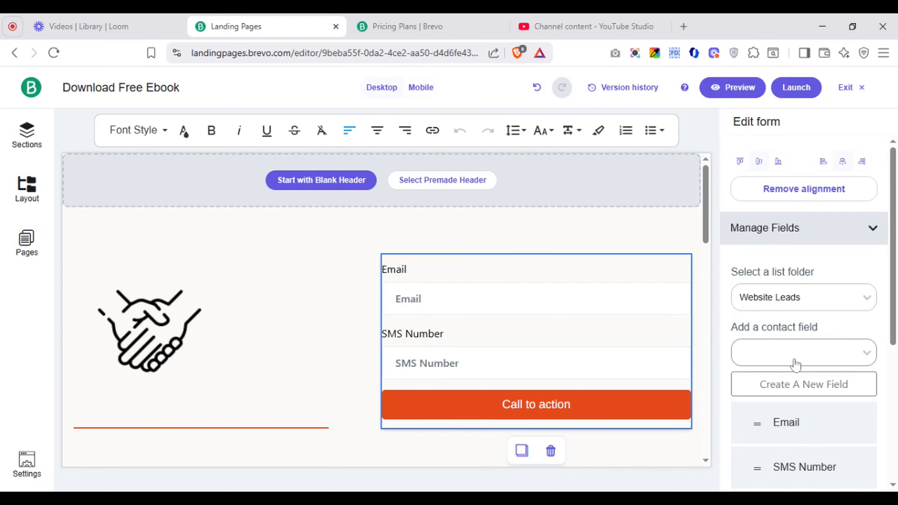
Add the FIRSTNAME contact field to the form and delete the SMS Number field
{"action": "scroll", "coordinate": [891, 267], "scroll_direction": "down", "scroll_amount": 1}
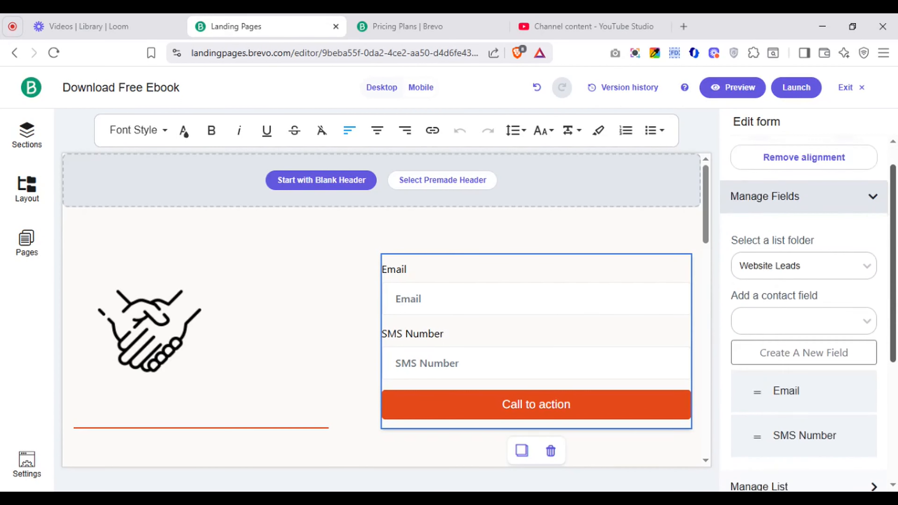
{"action": "scroll", "coordinate": [824, 253], "scroll_direction": "down", "scroll_amount": 2}
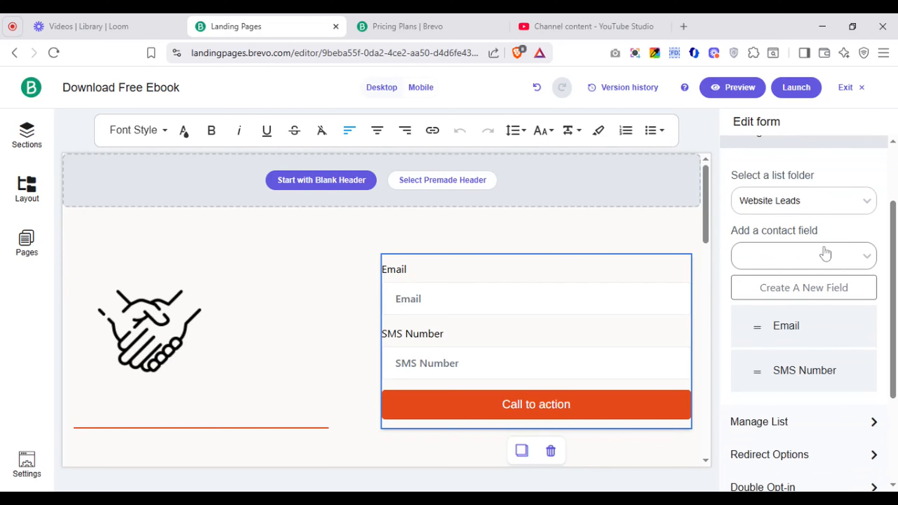
{"action": "left_click", "coordinate": [826, 254]}
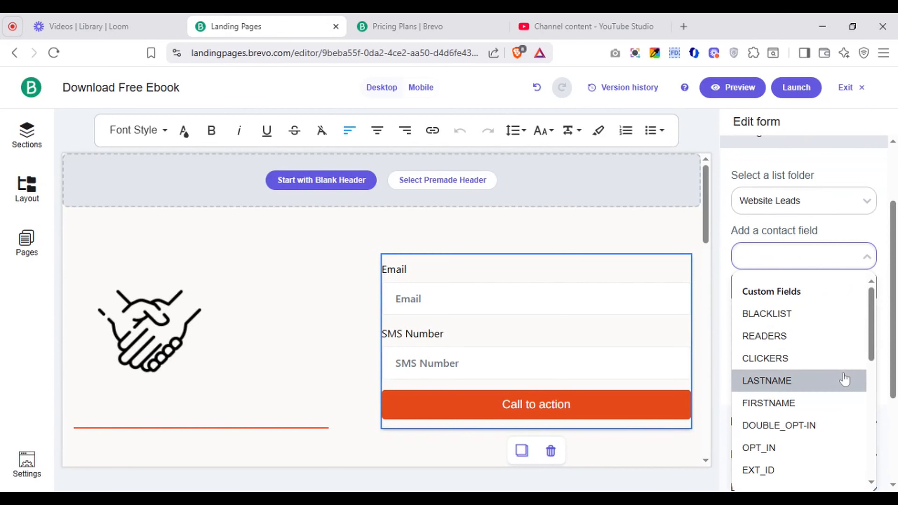
{"action": "left_click", "coordinate": [826, 405]}
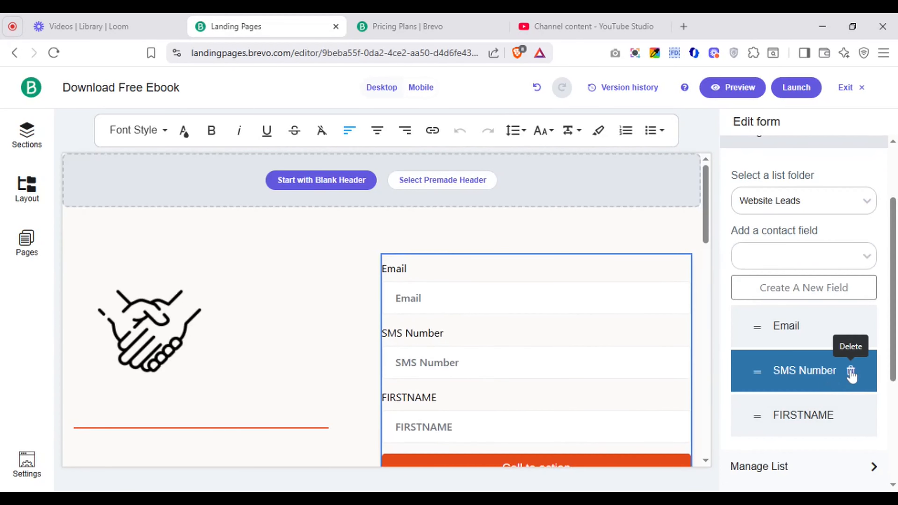
{"action": "left_click", "coordinate": [851, 372]}
{"action": "left_click", "coordinate": [851, 372]}
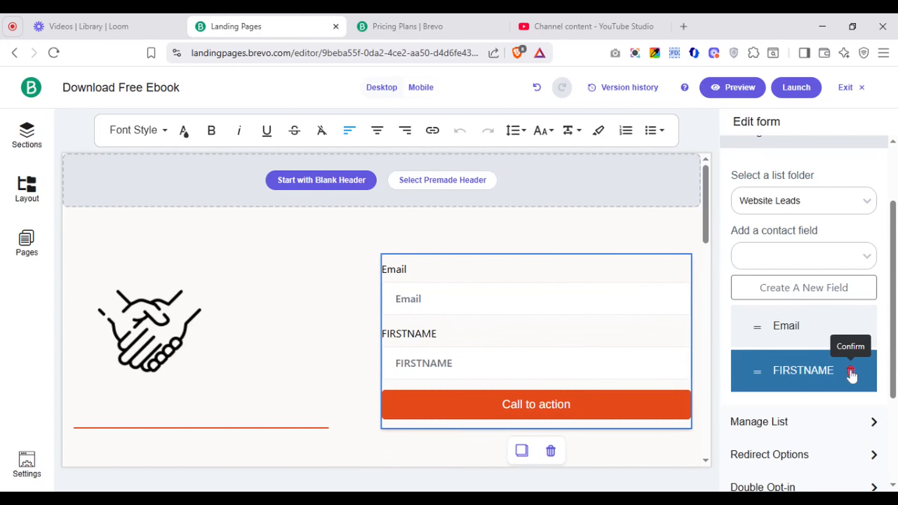
Open the settings of the form's FIRSTNAME field
{"action": "left_click", "coordinate": [794, 382]}
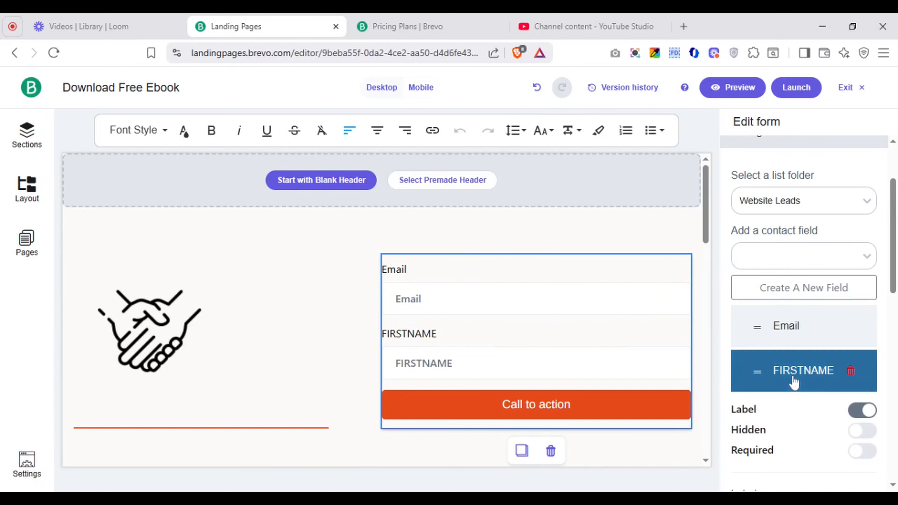
Reorder the form fields so that FIRSTNAME comes before Email
{"action": "left_click", "coordinate": [746, 372]}
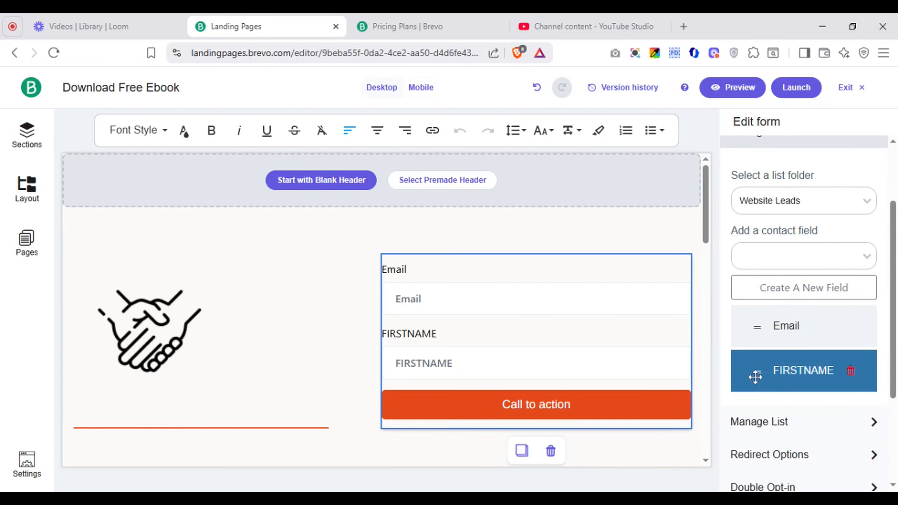
{"action": "left_click_drag", "start_coordinate": [770, 316], "coordinate": [768, 370]}
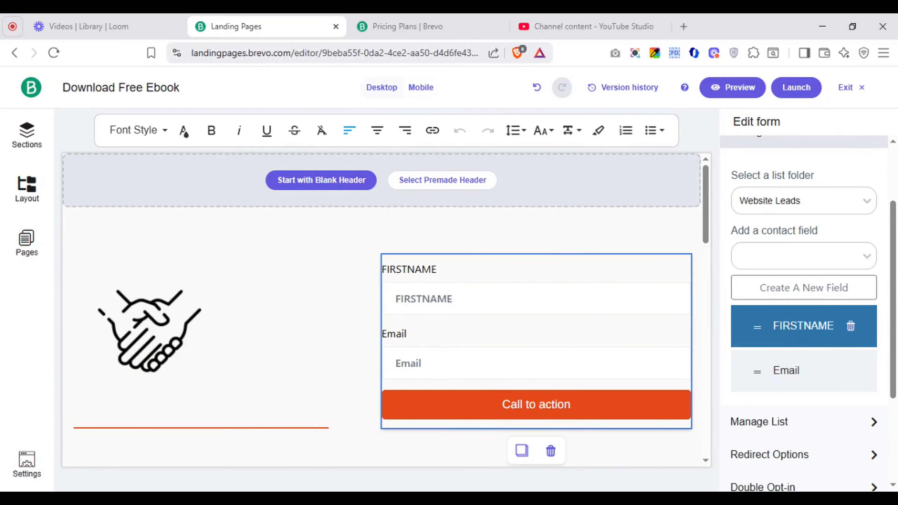
Examine the name, type and category options for creating a new contact attribute, and leave without creating one
{"action": "left_click", "coordinate": [812, 294]}
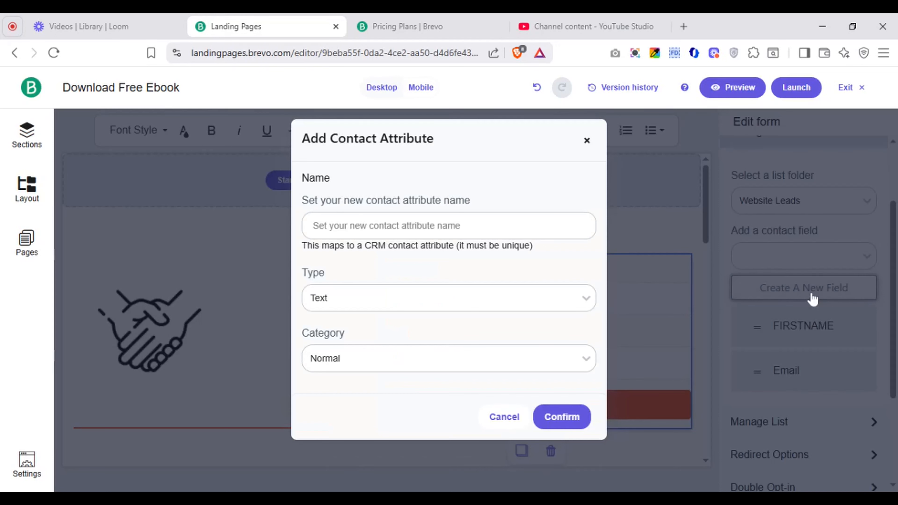
{"action": "left_click", "coordinate": [586, 141]}
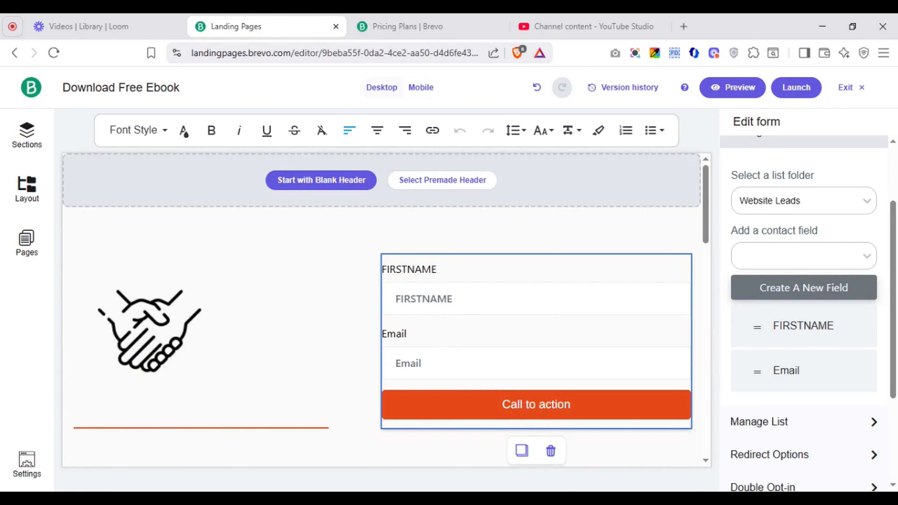
{"action": "left_click", "coordinate": [803, 297]}
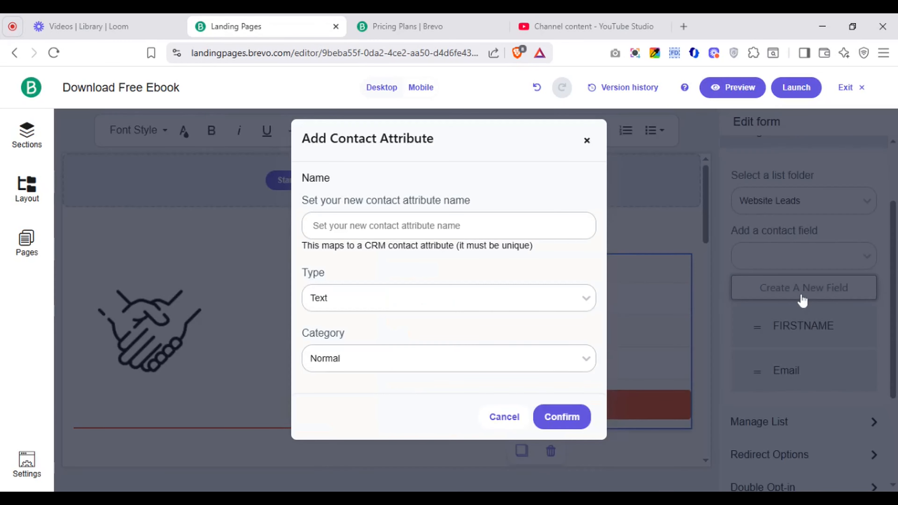
{"action": "left_click", "coordinate": [437, 228]}
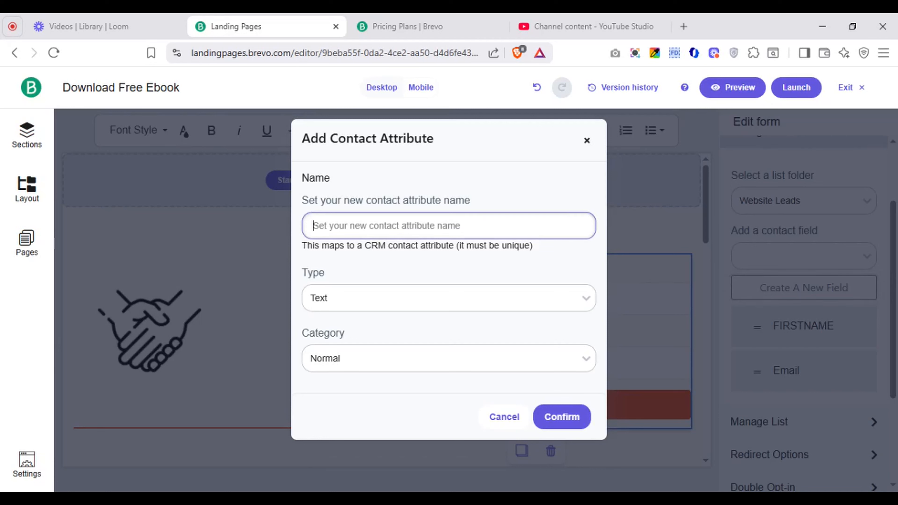
{"action": "left_click", "coordinate": [418, 305]}
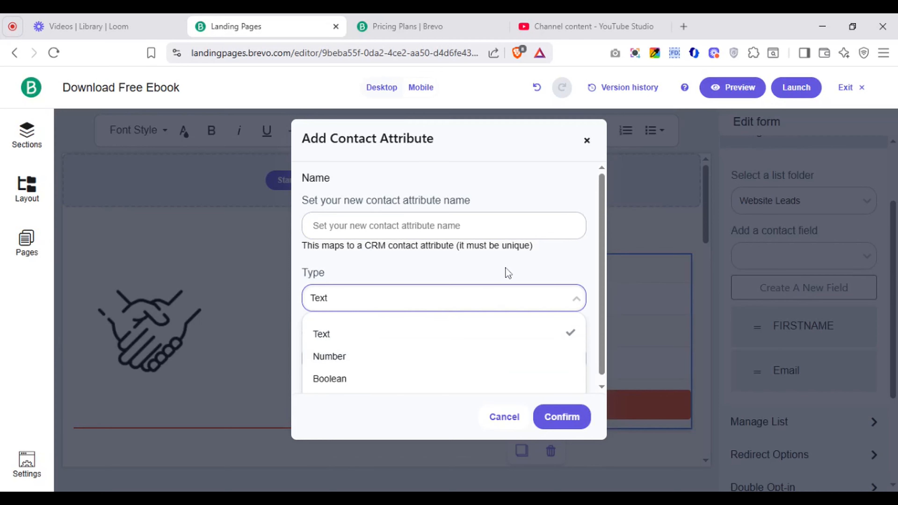
{"action": "left_click", "coordinate": [539, 339]}
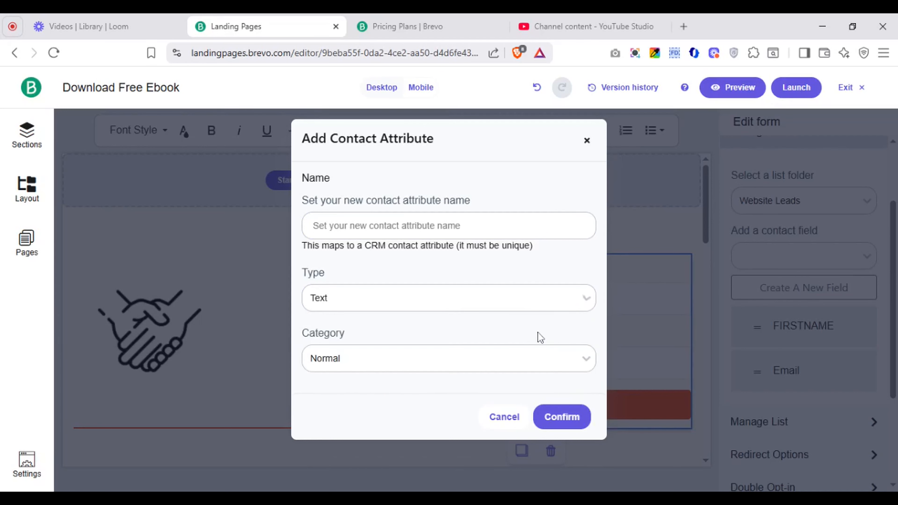
{"action": "left_click", "coordinate": [488, 366]}
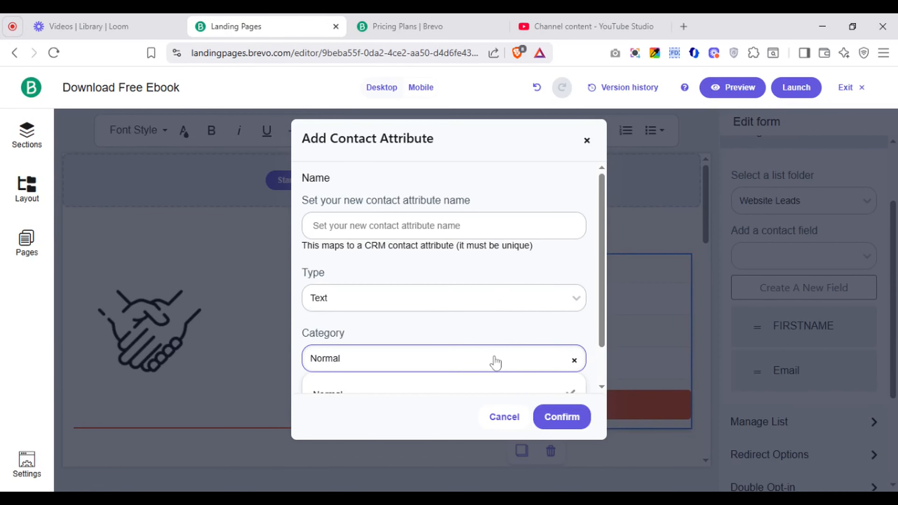
{"action": "scroll", "coordinate": [603, 362], "scroll_direction": "down", "scroll_amount": 2}
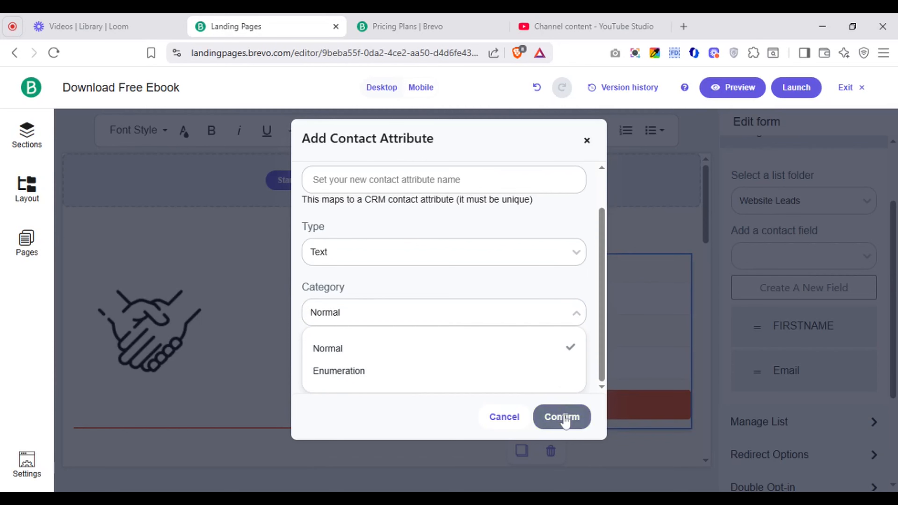
{"action": "left_click", "coordinate": [587, 141]}
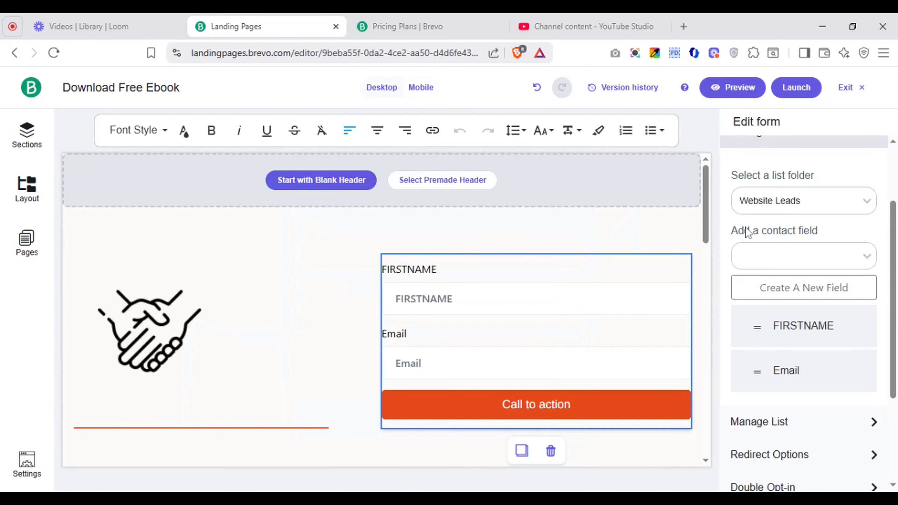
Add the LASTNAME contact field to the form and place it between FIRSTNAME and Email
{"action": "left_click", "coordinate": [768, 262]}
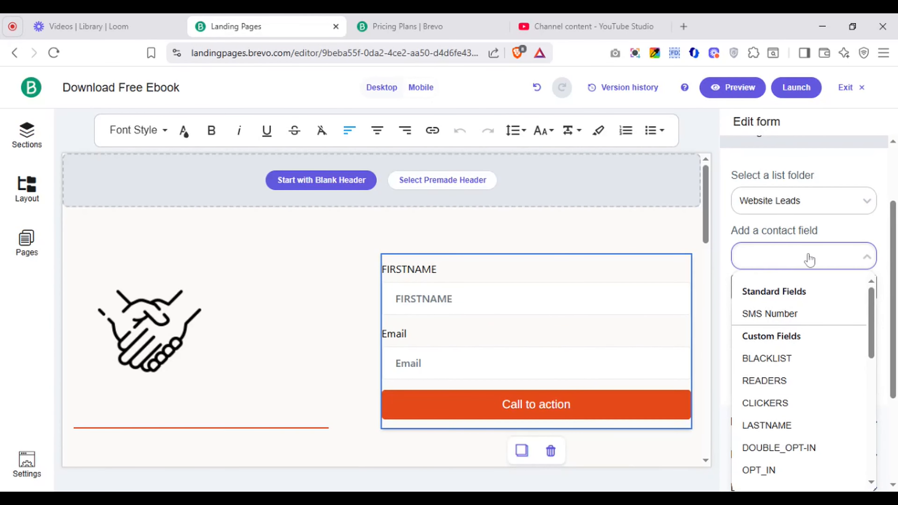
{"action": "left_click", "coordinate": [873, 365]}
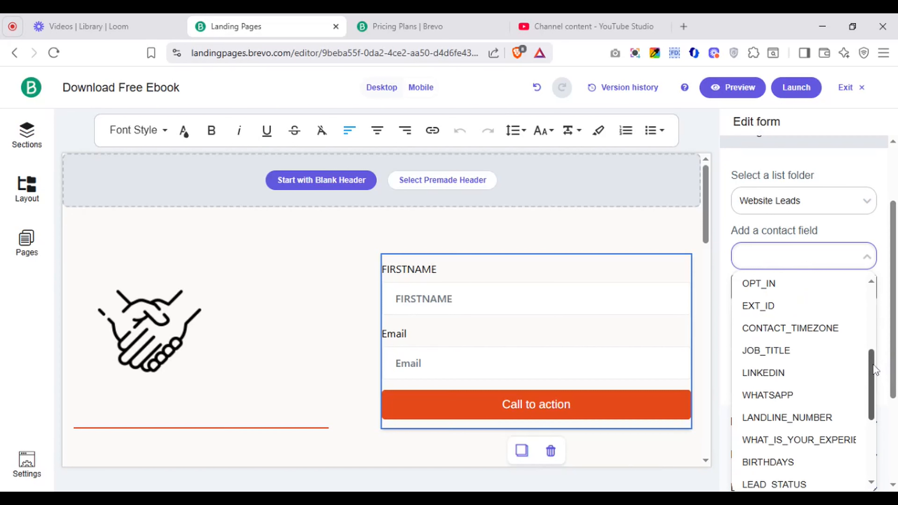
{"action": "left_click_drag", "start_coordinate": [874, 365], "coordinate": [863, 311]}
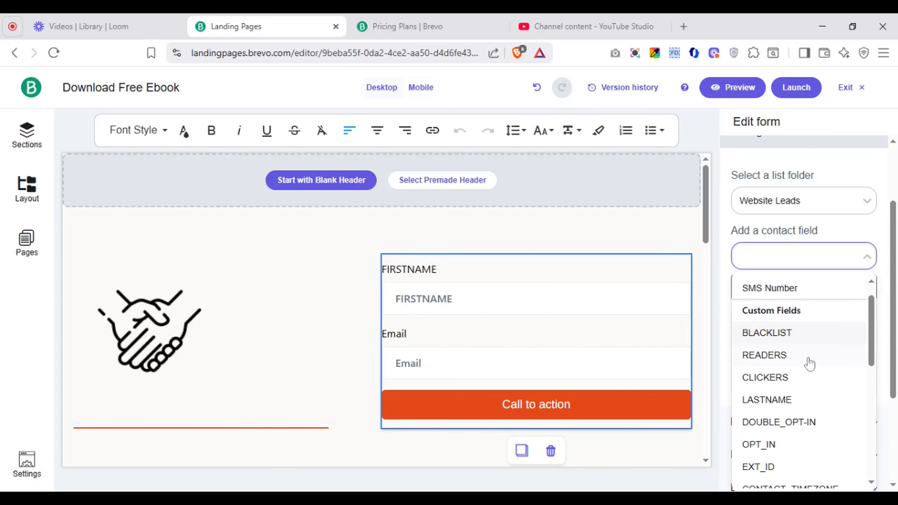
{"action": "left_click", "coordinate": [775, 406]}
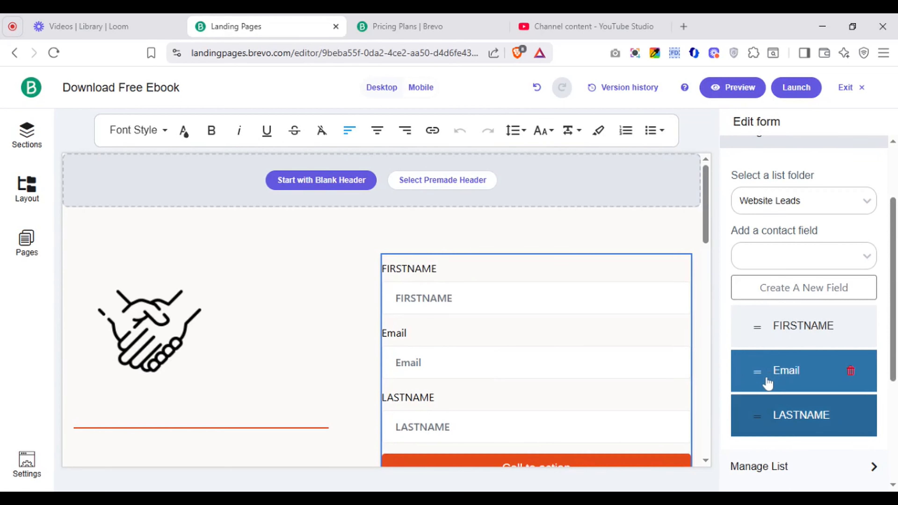
{"action": "left_click_drag", "start_coordinate": [758, 409], "coordinate": [773, 361]}
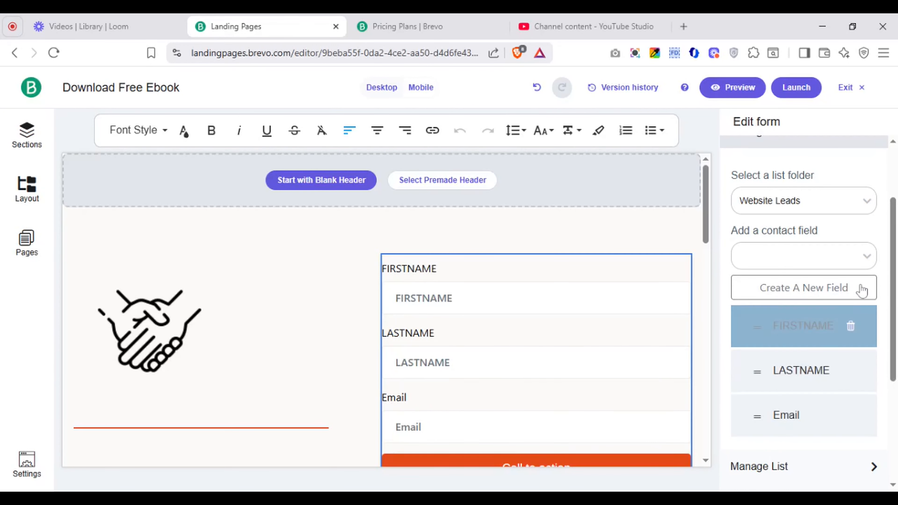
Set the form's list folder to Conversations contacts in the field management settings
{"action": "scroll", "coordinate": [850, 322], "scroll_direction": "down", "scroll_amount": 4}
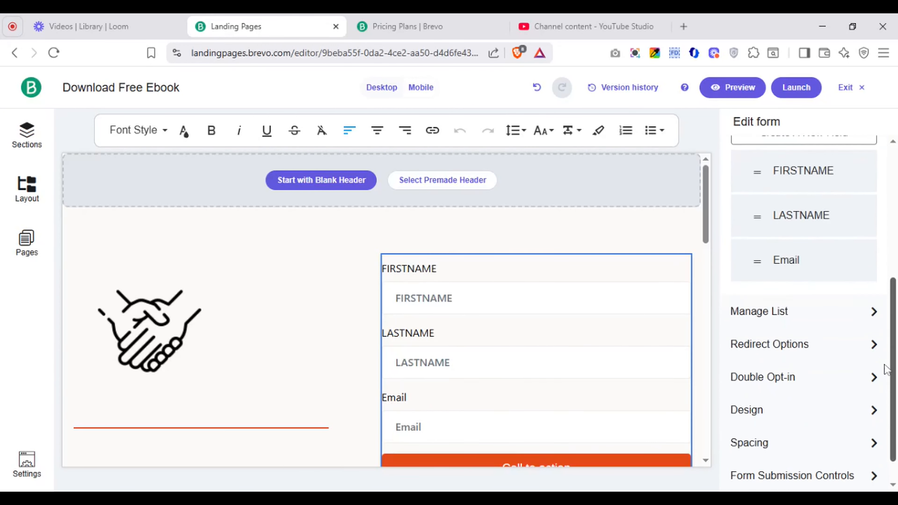
{"action": "left_click", "coordinate": [851, 322]}
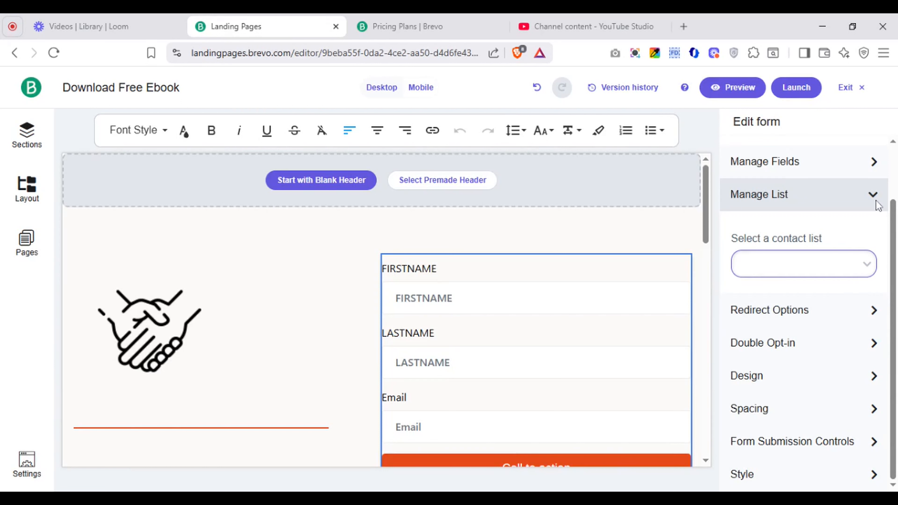
{"action": "scroll", "coordinate": [892, 169], "scroll_direction": "up", "scroll_amount": 2}
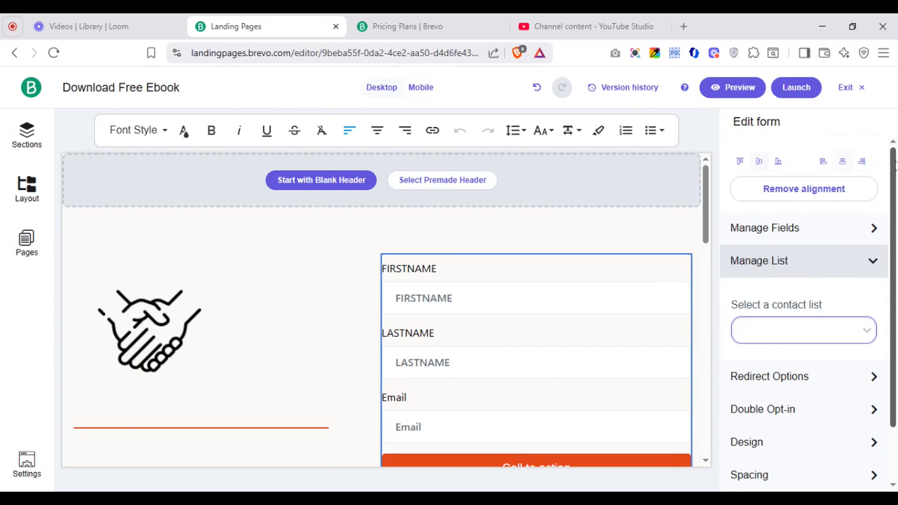
{"action": "left_click", "coordinate": [848, 234]}
{"action": "left_click", "coordinate": [849, 238]}
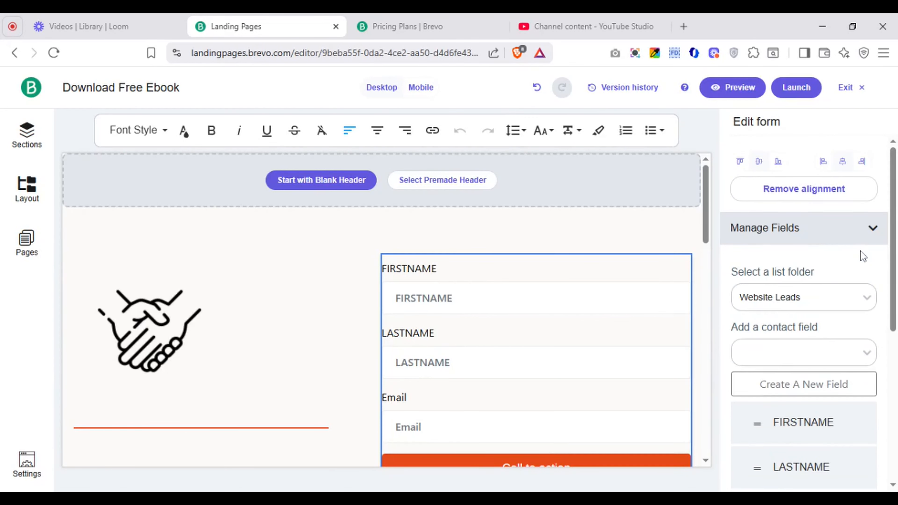
{"action": "left_click", "coordinate": [829, 297]}
{"action": "left_click", "coordinate": [812, 334]}
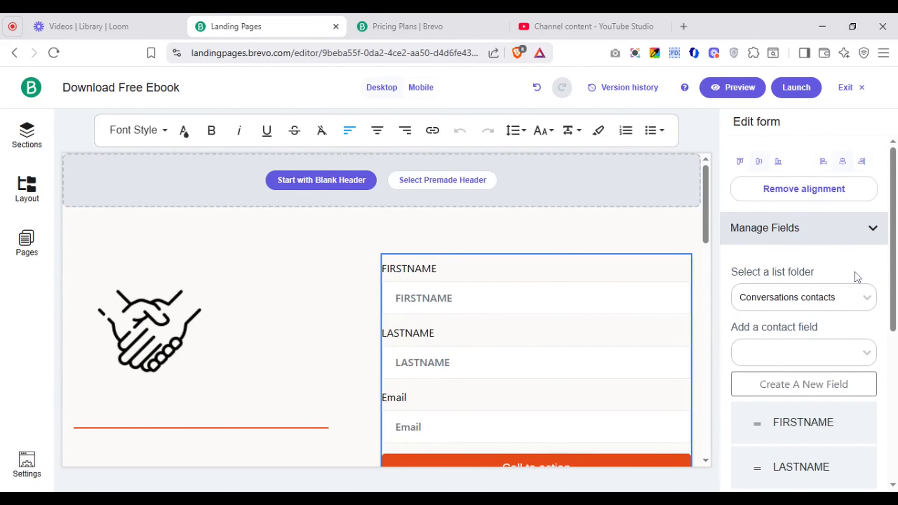
Assign the Hot Leads contact list to the form
{"action": "scroll", "coordinate": [893, 247], "scroll_direction": "down", "scroll_amount": 6}
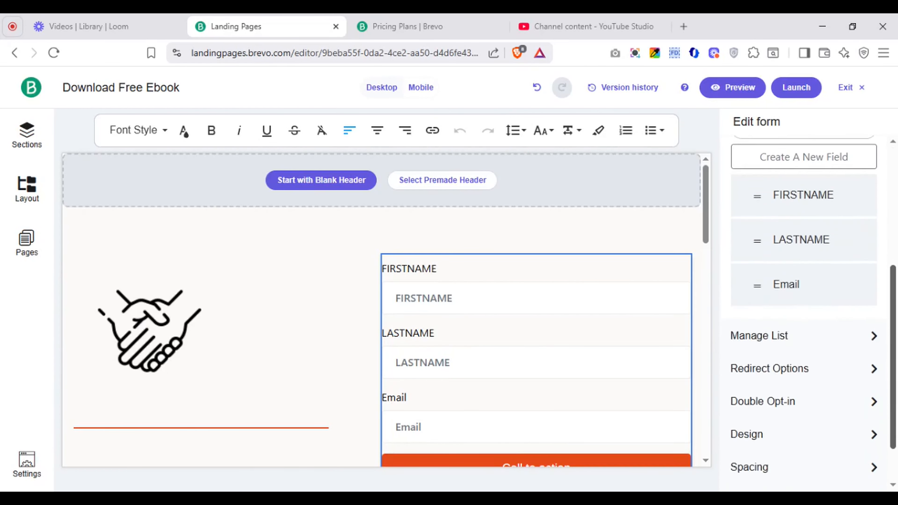
{"action": "left_click", "coordinate": [850, 336]}
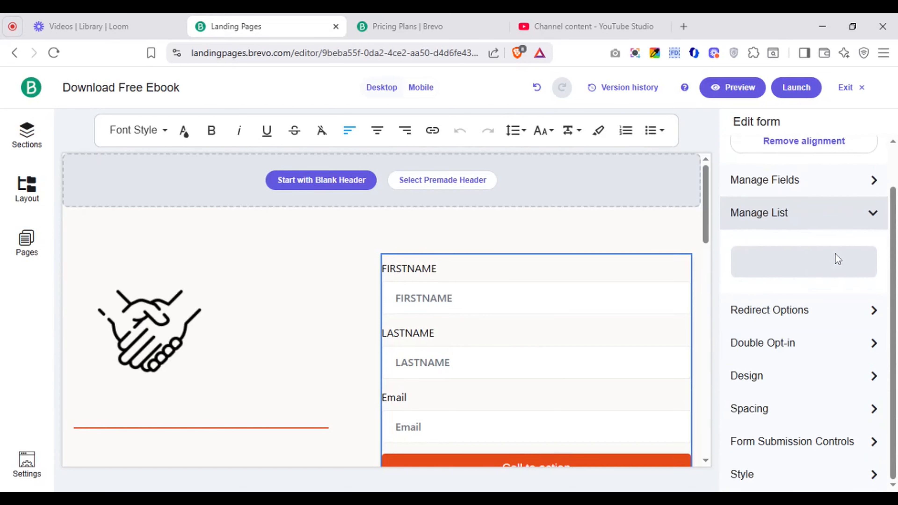
{"action": "left_click", "coordinate": [837, 265]}
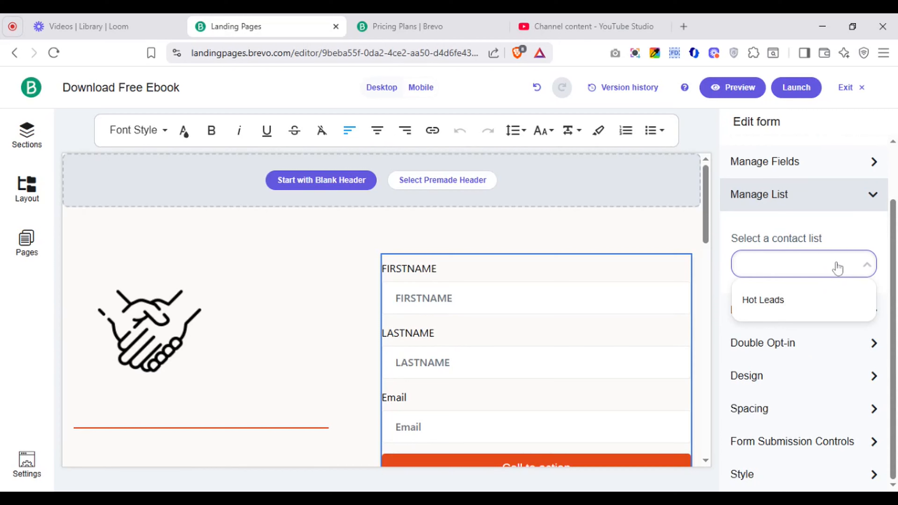
{"action": "scroll", "coordinate": [863, 246], "scroll_direction": "up", "scroll_amount": 2}
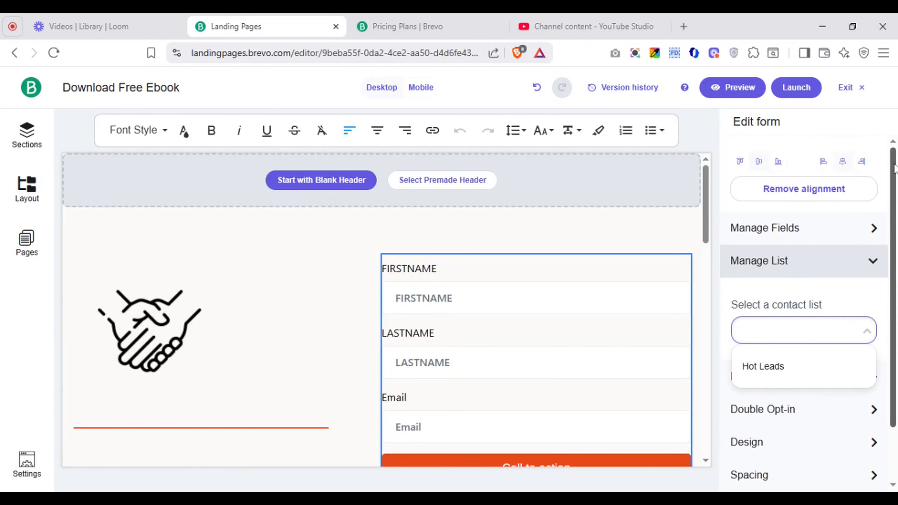
{"action": "left_click", "coordinate": [862, 243]}
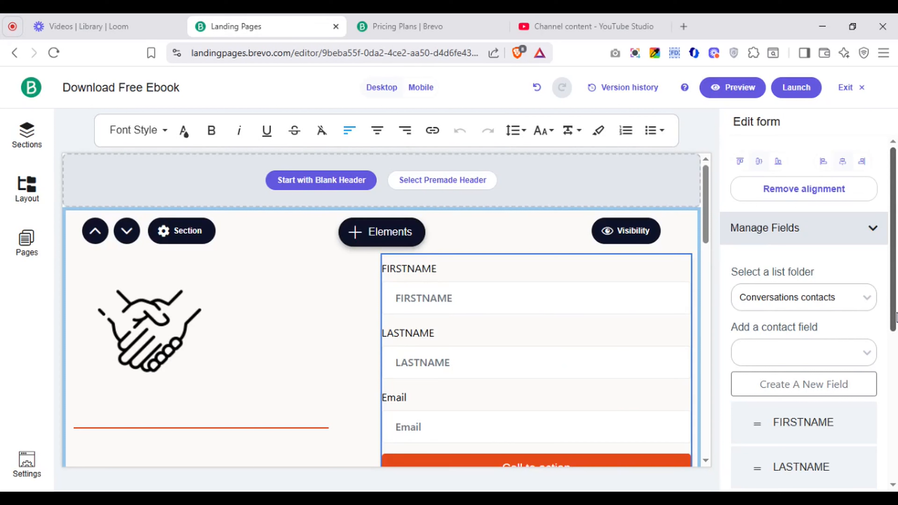
{"action": "scroll", "coordinate": [897, 317], "scroll_direction": "down", "scroll_amount": 6}
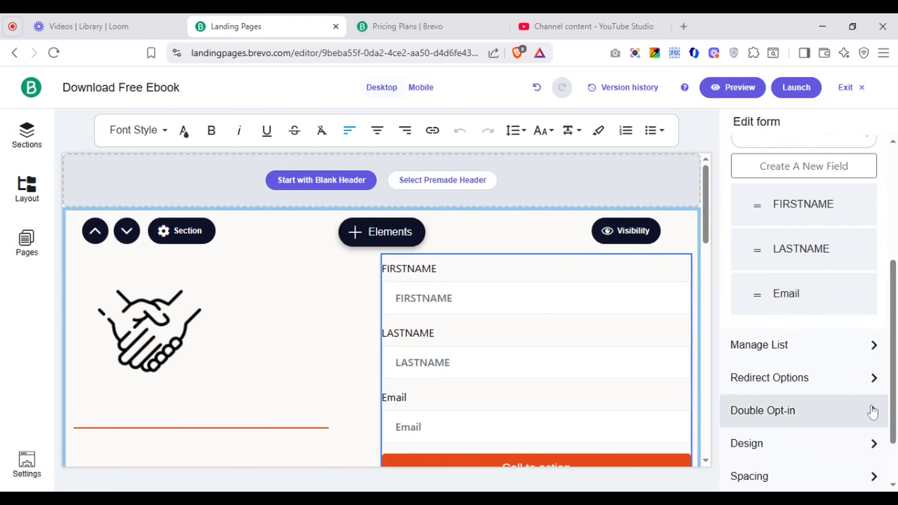
{"action": "left_click", "coordinate": [872, 357]}
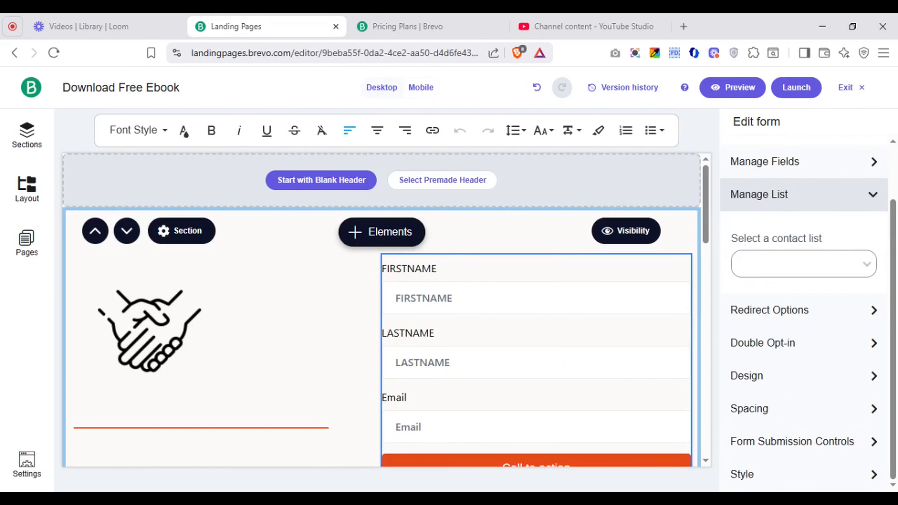
{"action": "left_click", "coordinate": [826, 276]}
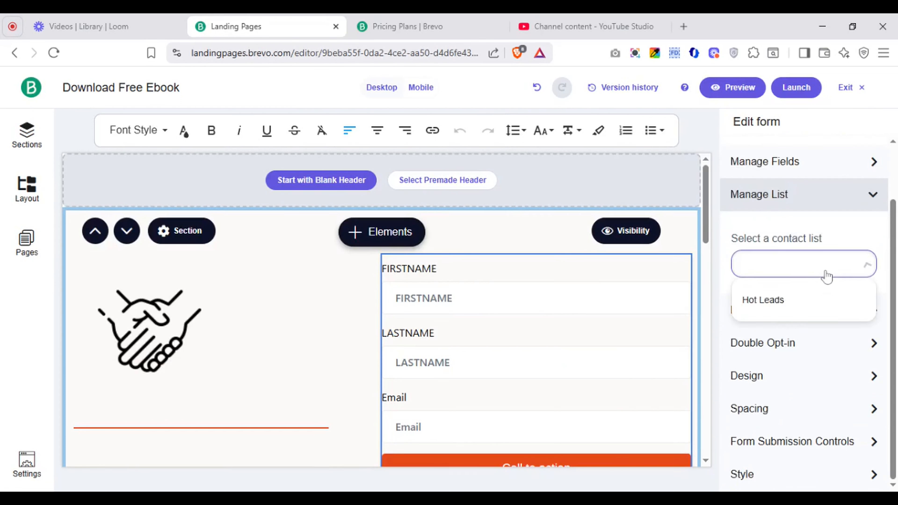
{"action": "left_click", "coordinate": [788, 301]}
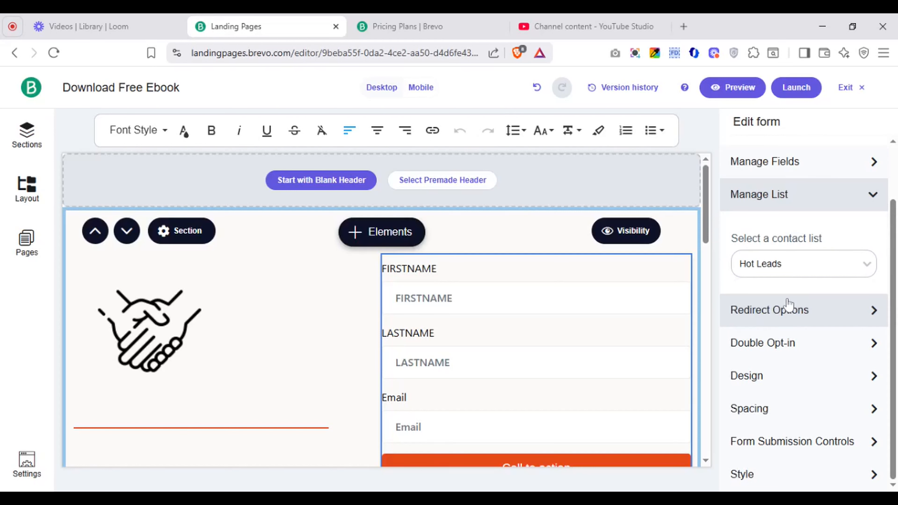
Try Link to a url as the form redirect action and return it to Page in the funnel
{"action": "left_click", "coordinate": [778, 311]}
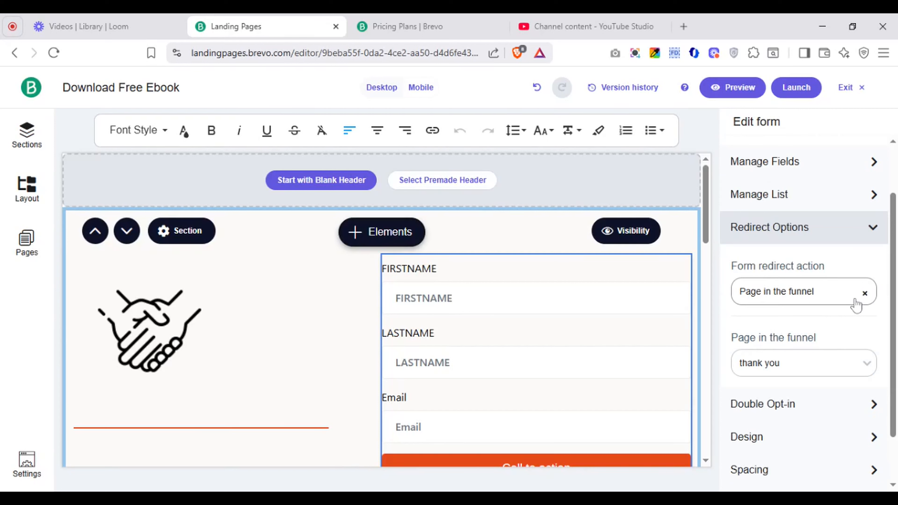
{"action": "left_click", "coordinate": [815, 299]}
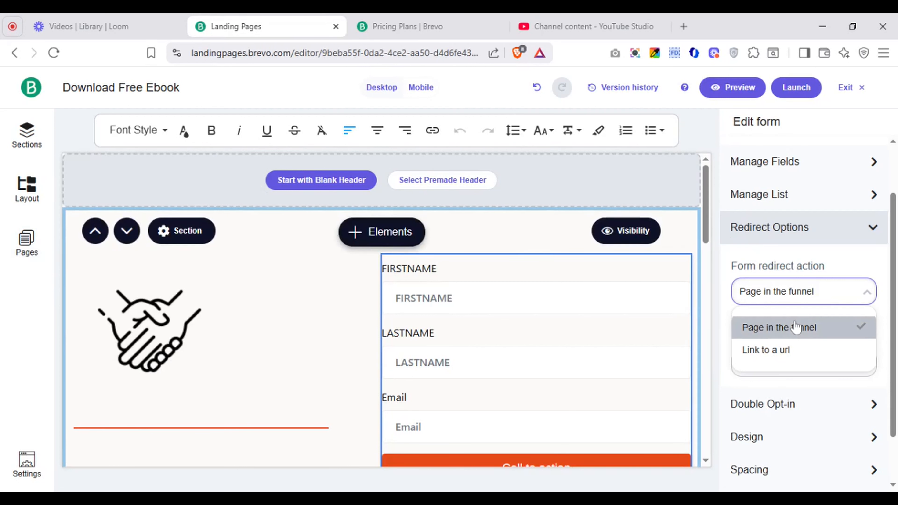
{"action": "left_click", "coordinate": [784, 356]}
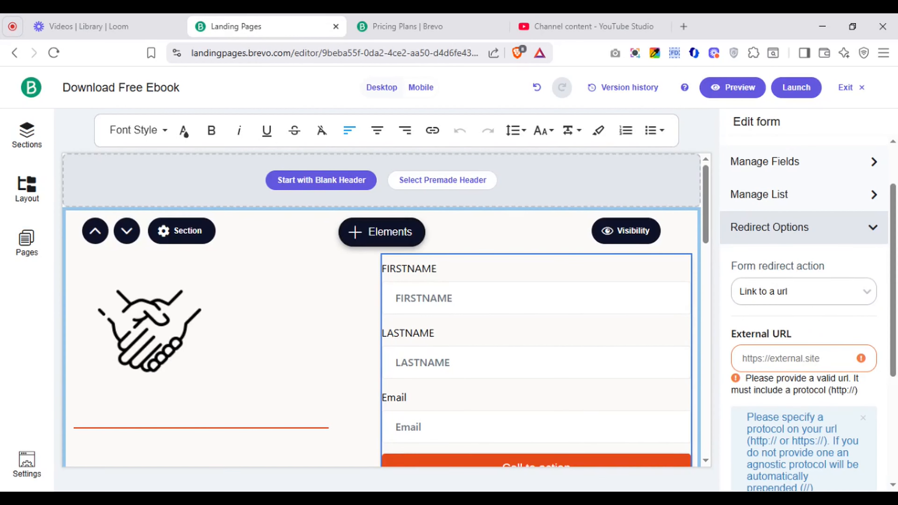
{"action": "left_click", "coordinate": [743, 358]}
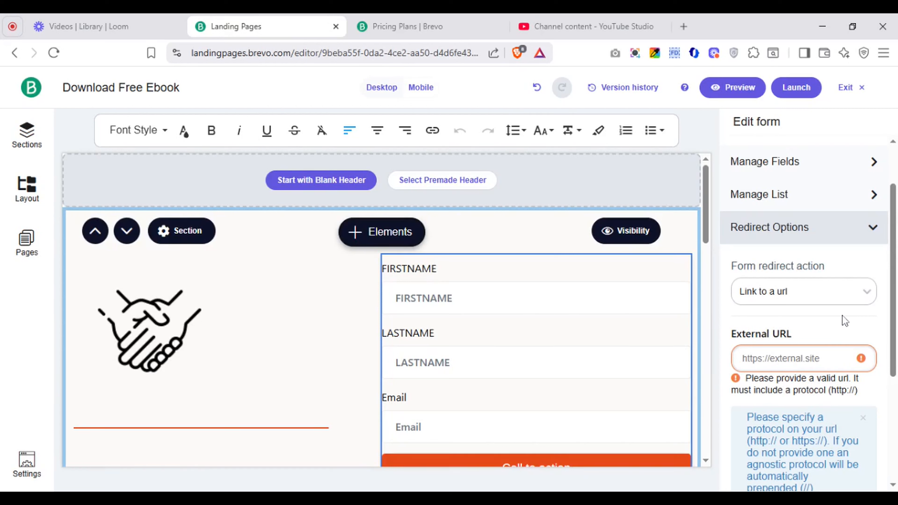
{"action": "left_click", "coordinate": [811, 303]}
{"action": "left_click", "coordinate": [789, 329]}
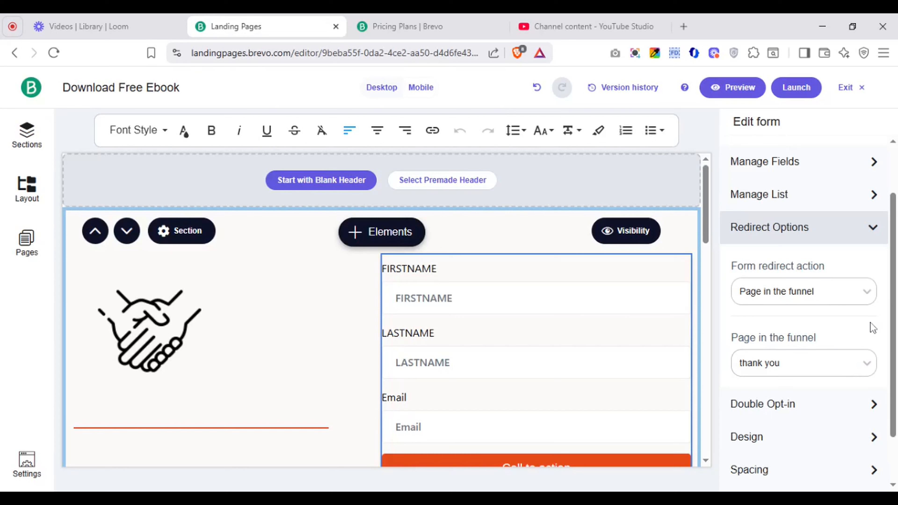
Choose Single Opt-in as the form's opt-in method
{"action": "scroll", "coordinate": [870, 354], "scroll_direction": "down", "scroll_amount": 2}
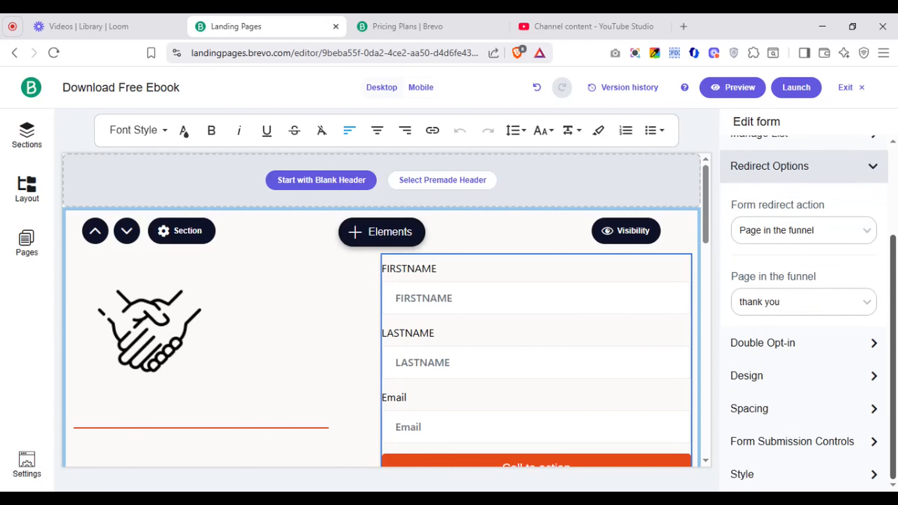
{"action": "left_click", "coordinate": [857, 355]}
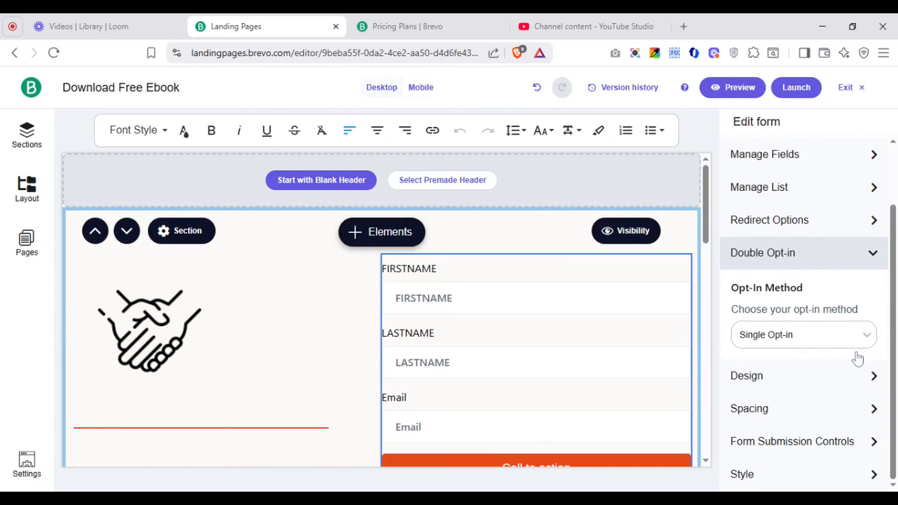
{"action": "left_click", "coordinate": [851, 346]}
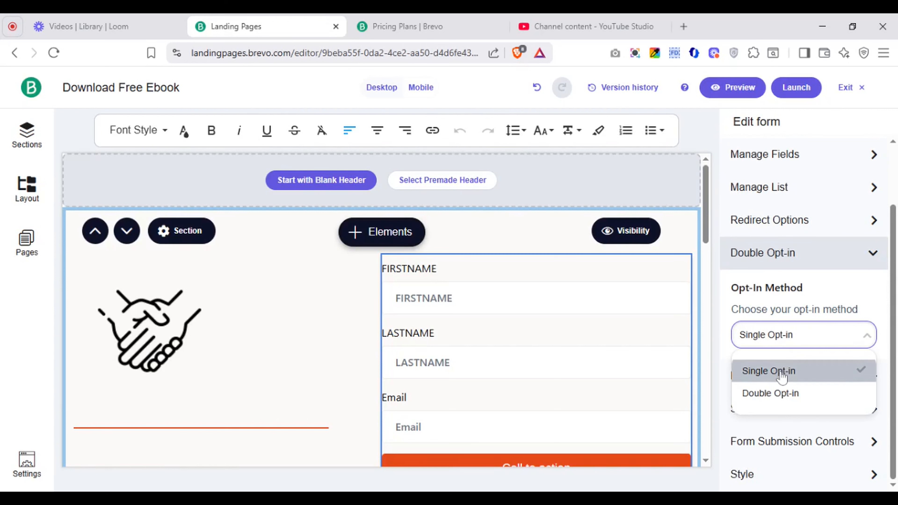
{"action": "left_click", "coordinate": [791, 370]}
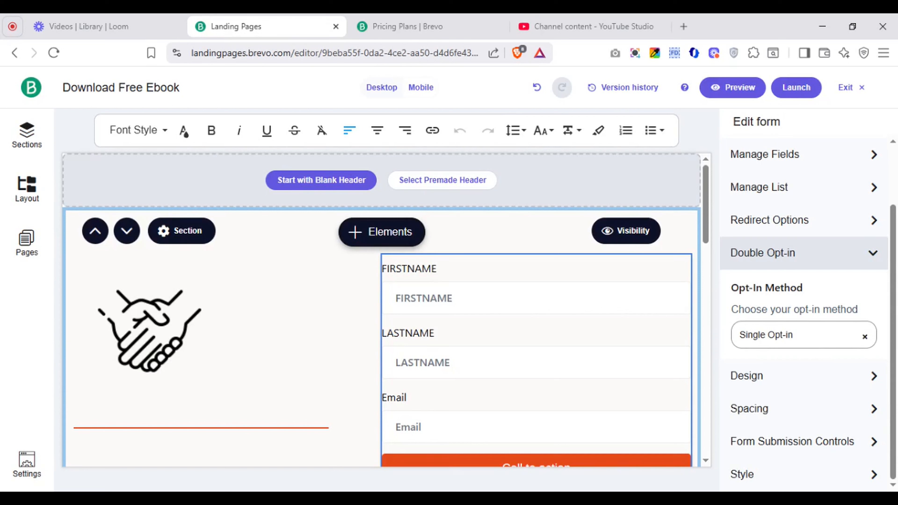
Try the Double Opt-in method with the Default Template Double opt-in confirmation email, and return the form to Single Opt-in
{"action": "left_click", "coordinate": [801, 339]}
{"action": "left_click", "coordinate": [786, 392]}
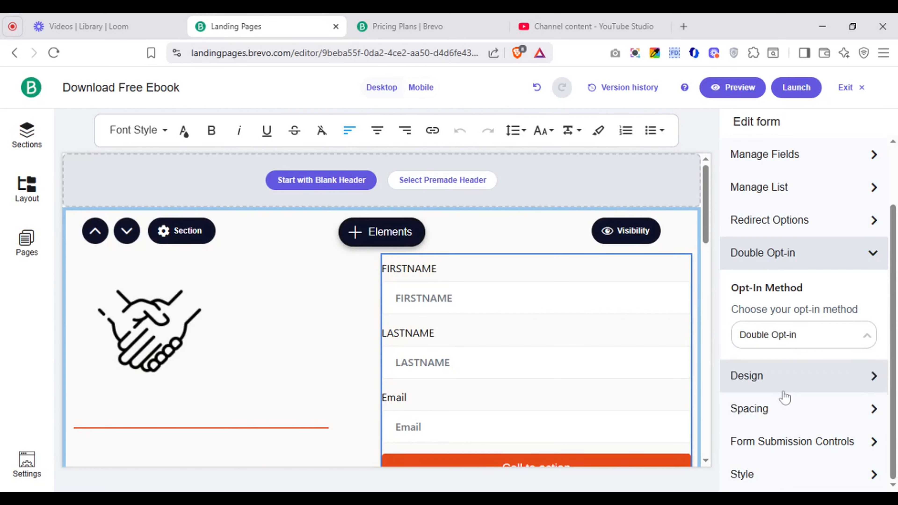
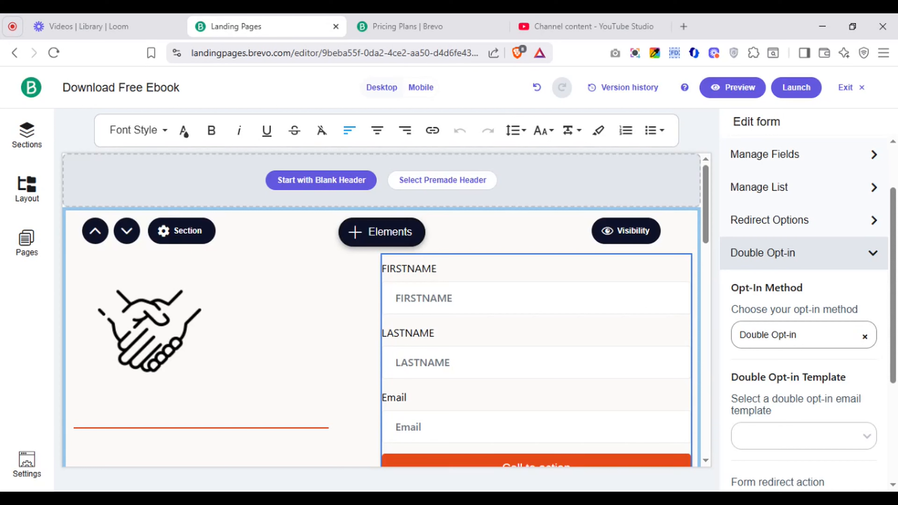
{"action": "scroll", "coordinate": [831, 340], "scroll_direction": "down", "scroll_amount": 2}
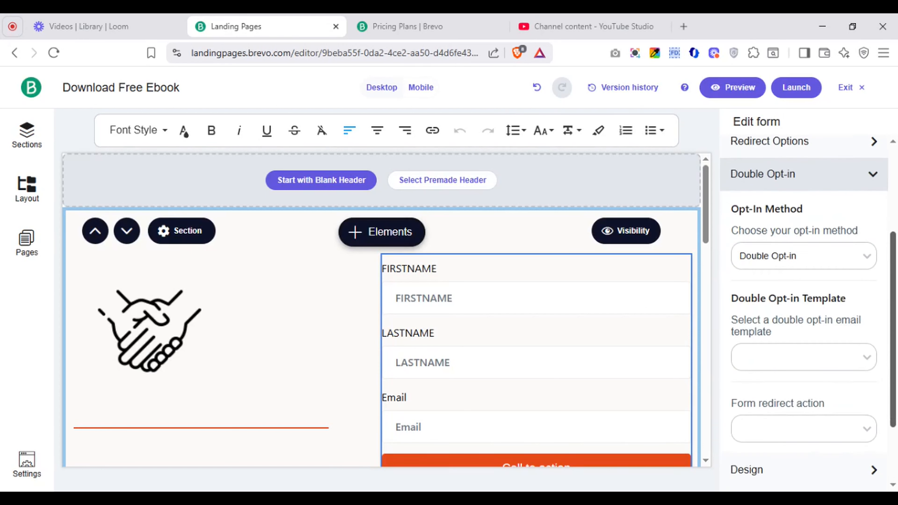
{"action": "left_click", "coordinate": [829, 358]}
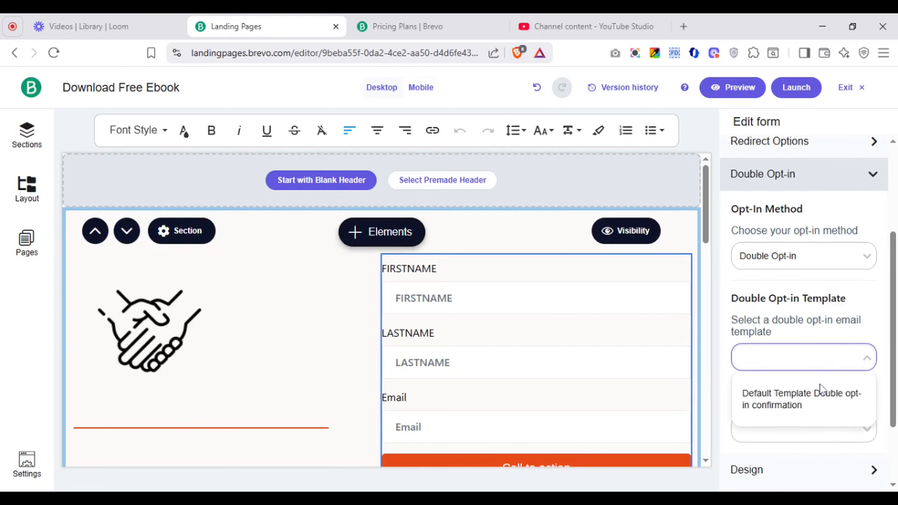
{"action": "left_click", "coordinate": [815, 417]}
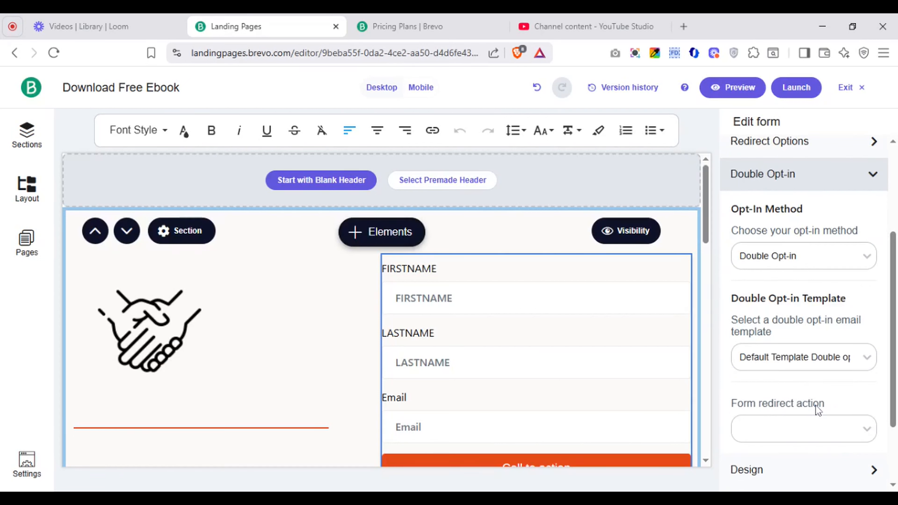
{"action": "left_click", "coordinate": [843, 265]}
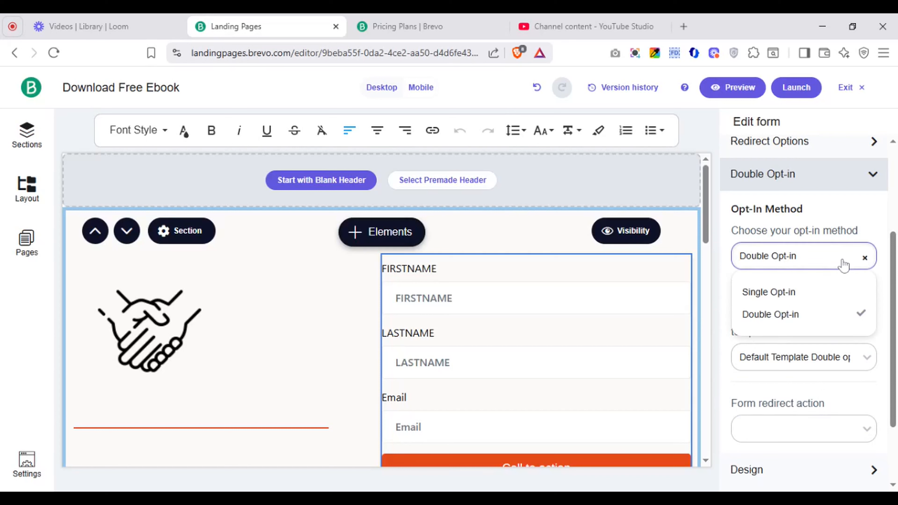
{"action": "left_click", "coordinate": [796, 294]}
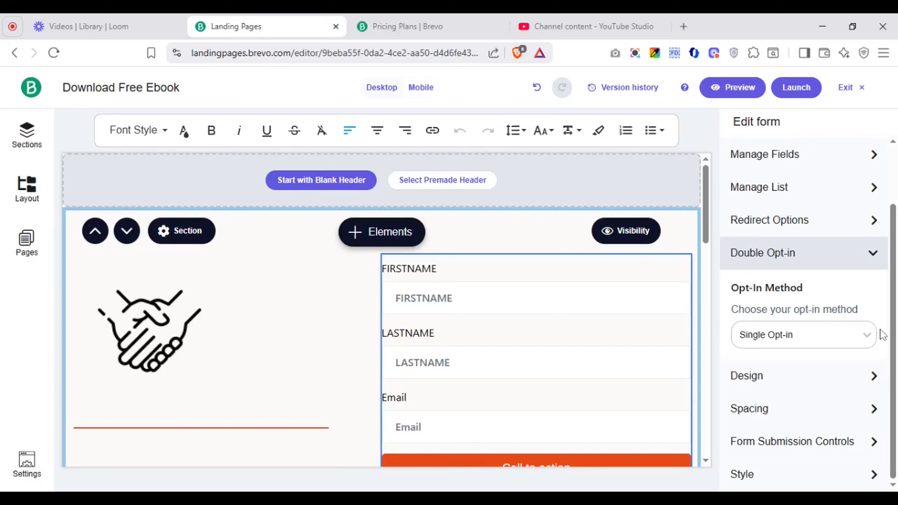
Try the Outlined, Curved outline and Underlined with background designs on the form
{"action": "left_click", "coordinate": [858, 385]}
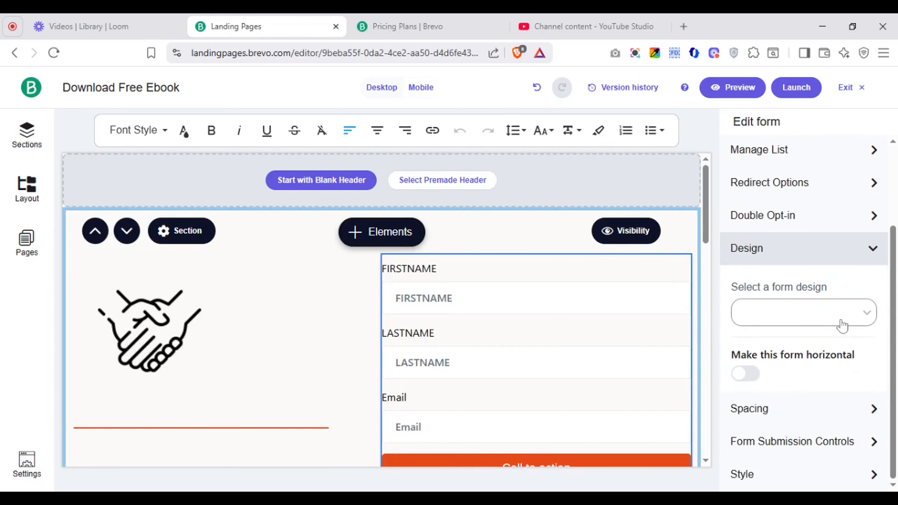
{"action": "left_click", "coordinate": [842, 325]}
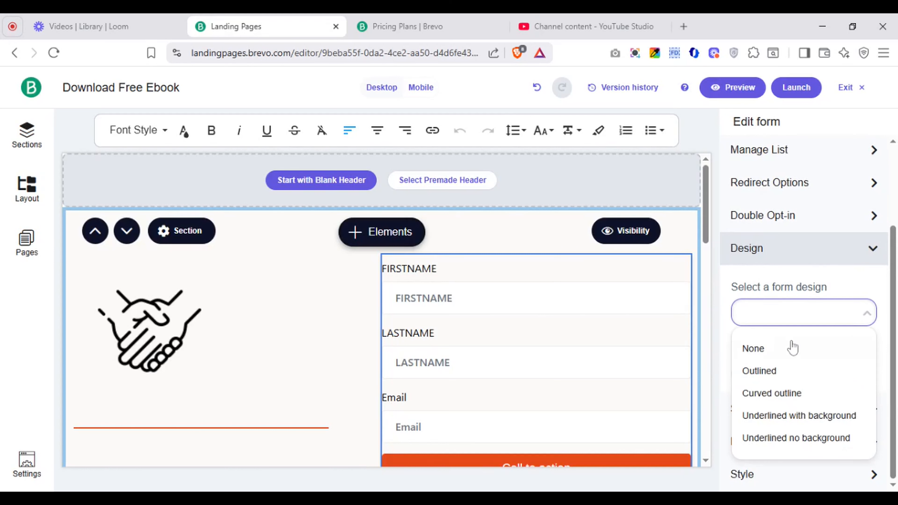
{"action": "left_click", "coordinate": [801, 373]}
{"action": "left_click", "coordinate": [833, 321]}
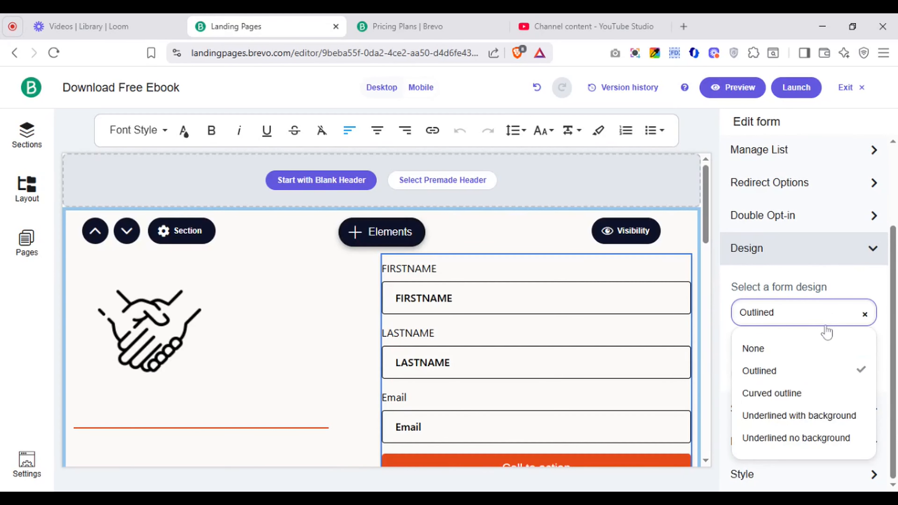
{"action": "left_click", "coordinate": [789, 401]}
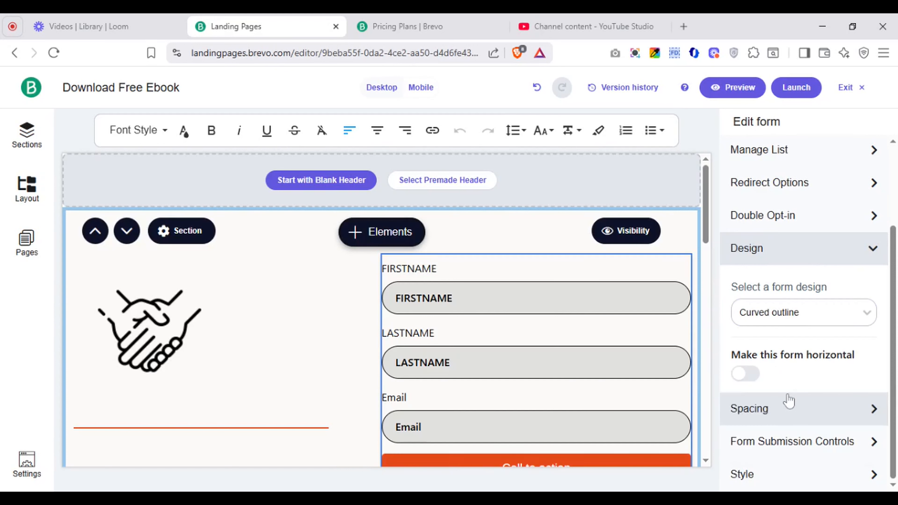
{"action": "left_click", "coordinate": [832, 313]}
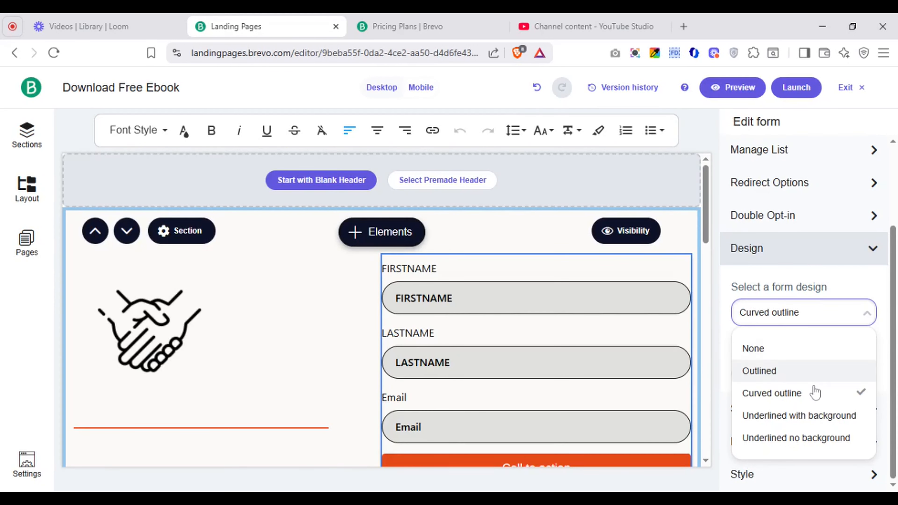
{"action": "left_click", "coordinate": [813, 416]}
{"action": "left_click", "coordinate": [815, 420]}
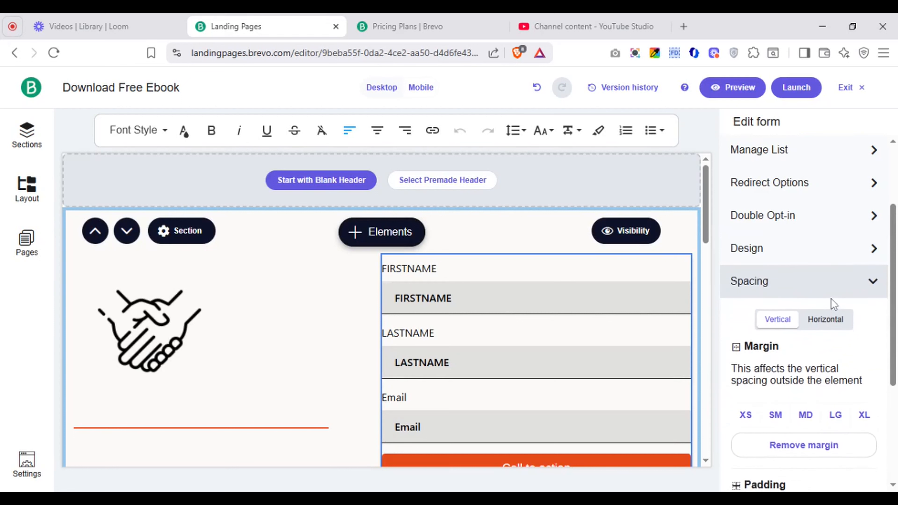
Set the form design to Underlined no background
{"action": "left_click", "coordinate": [846, 260]}
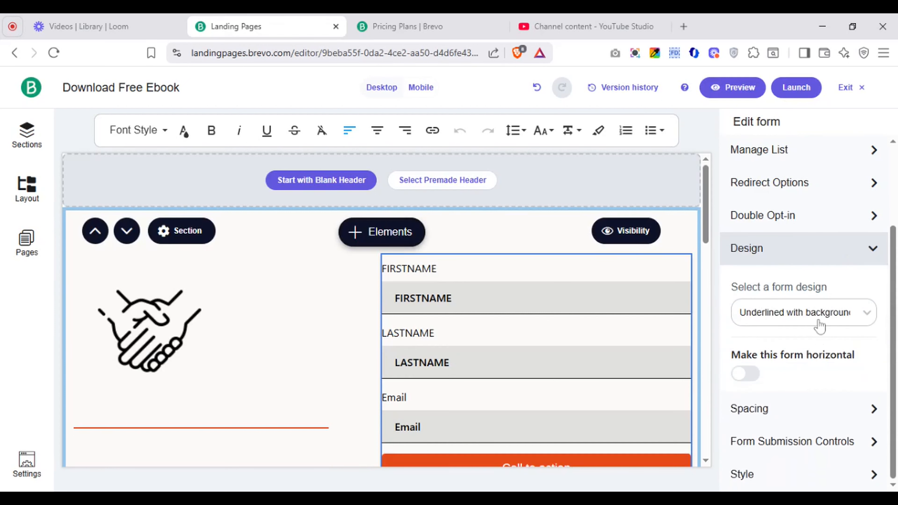
{"action": "left_click", "coordinate": [834, 321]}
{"action": "double_click", "coordinate": [834, 321]}
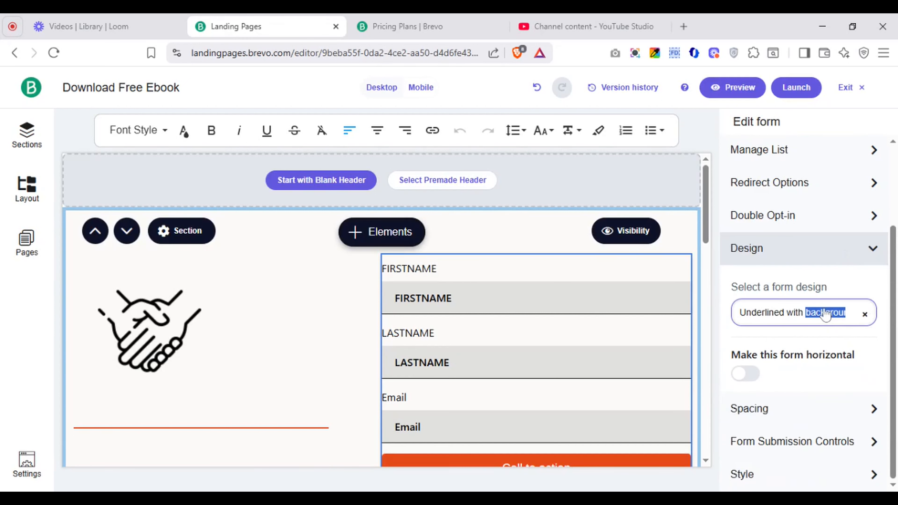
{"action": "left_click", "coordinate": [826, 316]}
{"action": "left_click", "coordinate": [771, 460]}
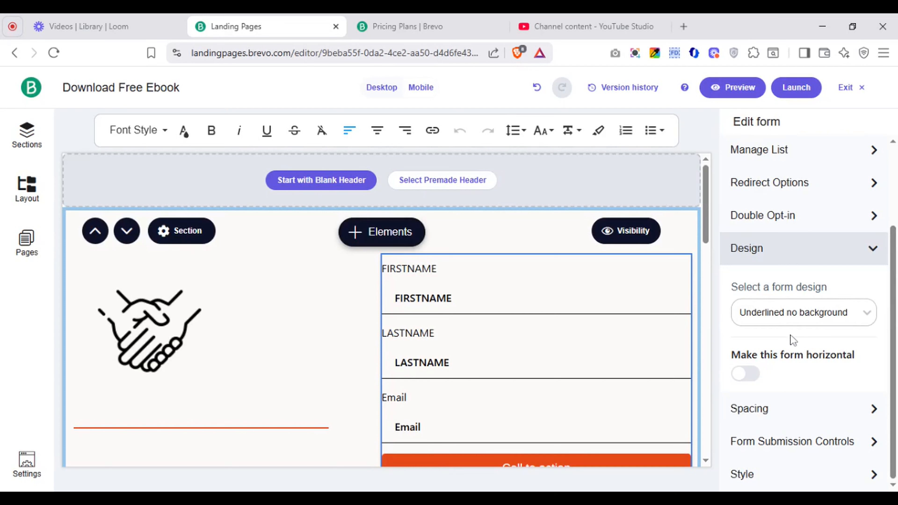
Try the horizontal form layout, switch it back off, and view the form's vertical margin and padding options
{"action": "left_click", "coordinate": [755, 377]}
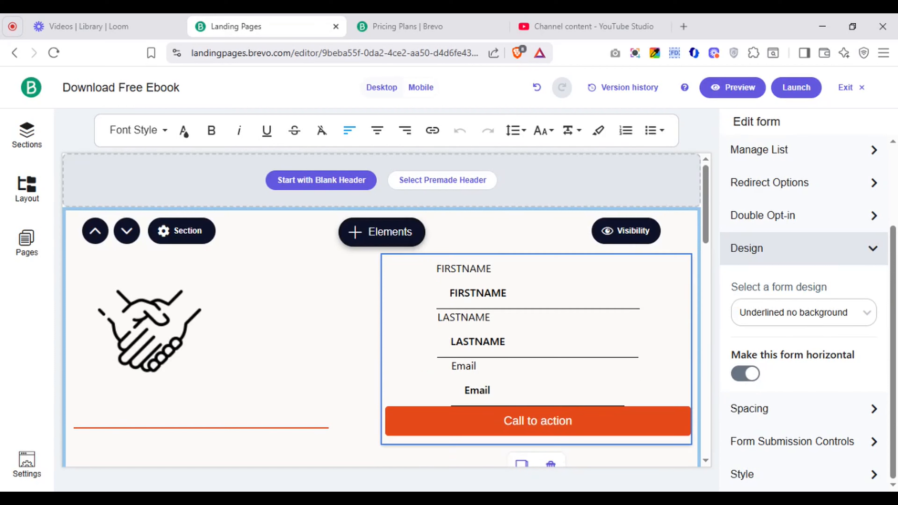
{"action": "left_click", "coordinate": [744, 376]}
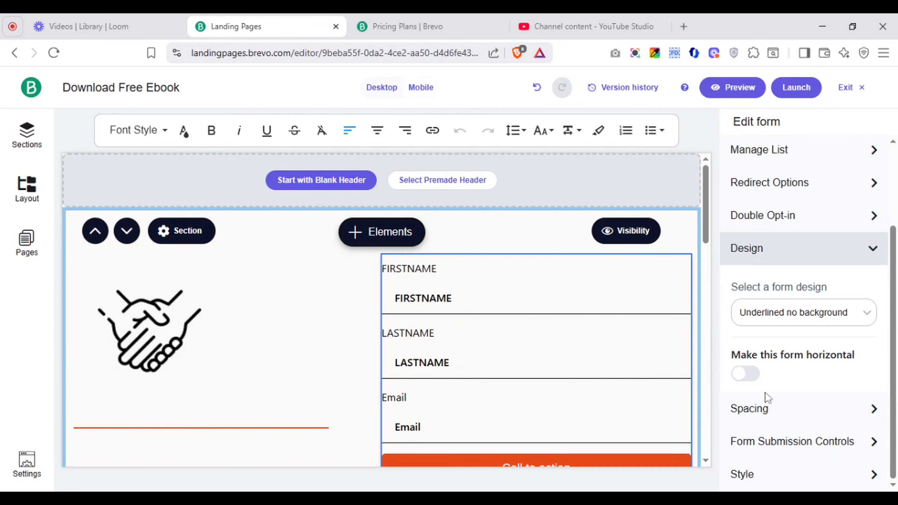
{"action": "left_click", "coordinate": [780, 414]}
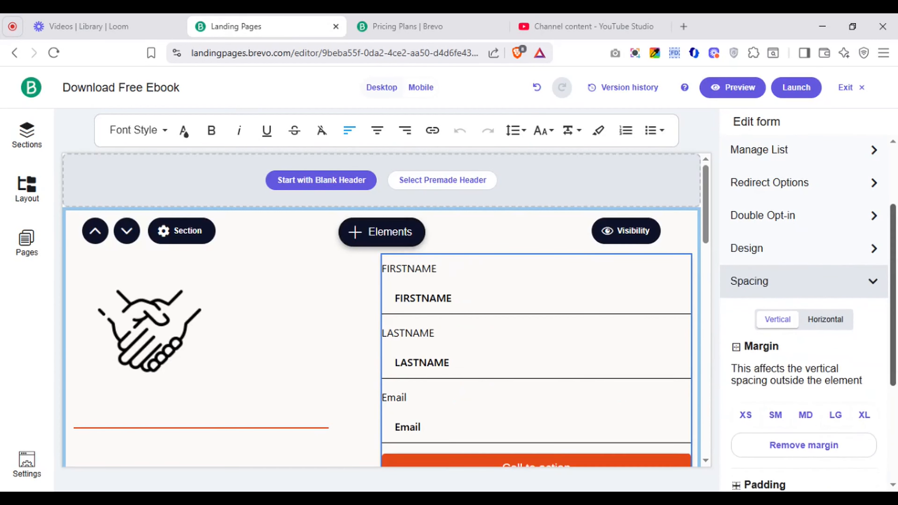
{"action": "scroll", "coordinate": [890, 305], "scroll_direction": "down", "scroll_amount": 3}
{"action": "scroll", "coordinate": [808, 308], "scroll_direction": "down", "scroll_amount": 2}
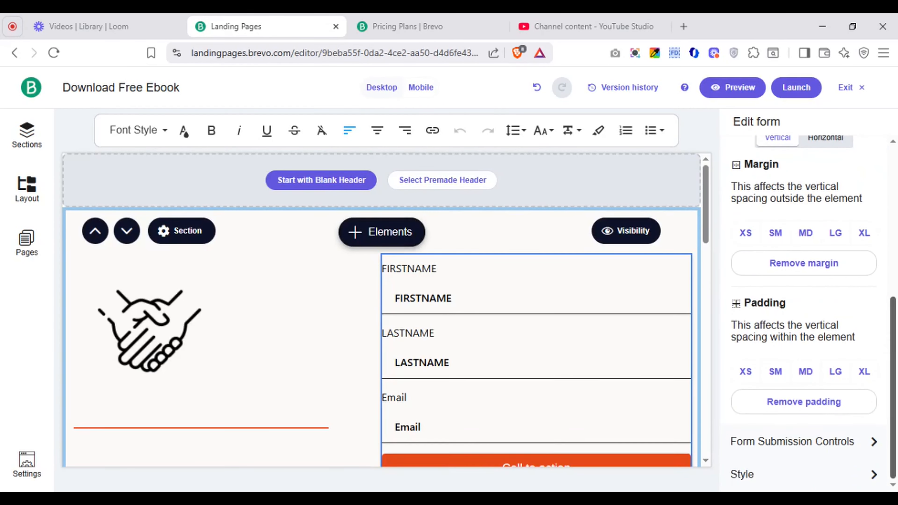
Enable updating existing contacts on submission, disabling reCAPTCHA and disabling URL parameters in the form submission controls
{"action": "left_click", "coordinate": [838, 443]}
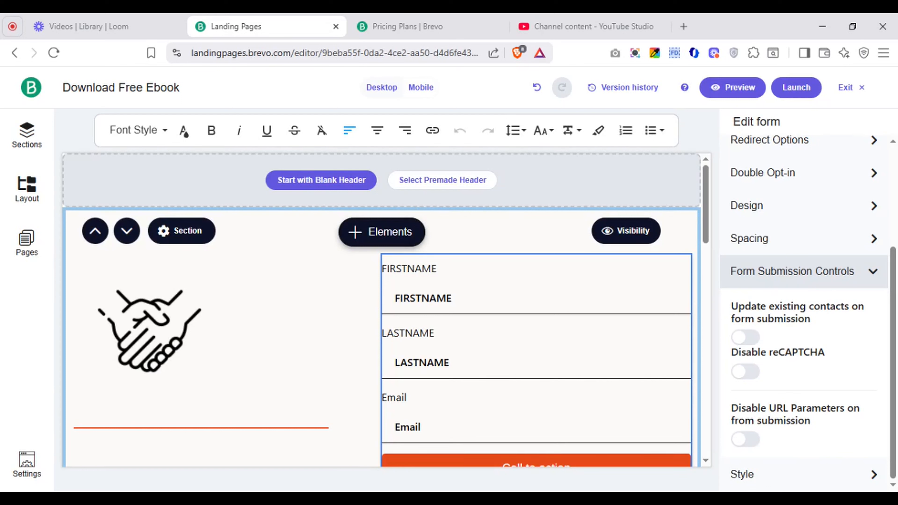
{"action": "left_click", "coordinate": [750, 344]}
{"action": "left_click", "coordinate": [751, 377]}
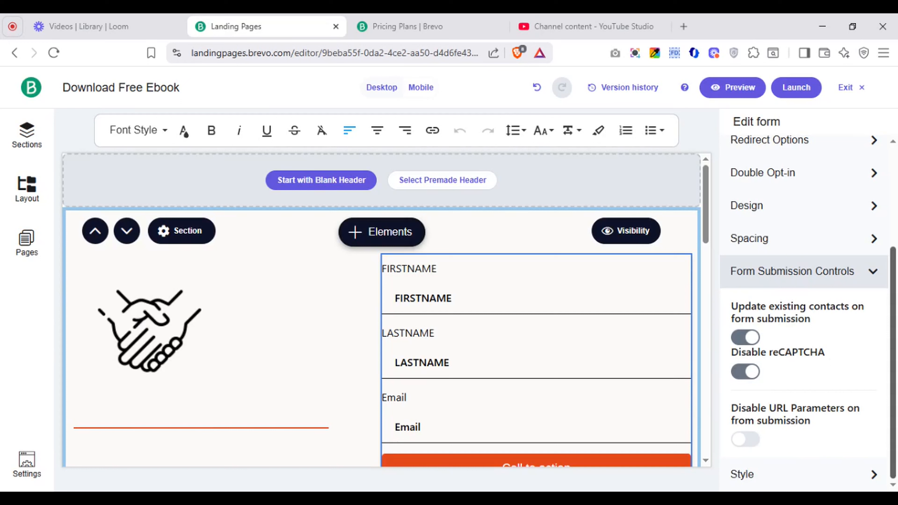
{"action": "left_click", "coordinate": [763, 443]}
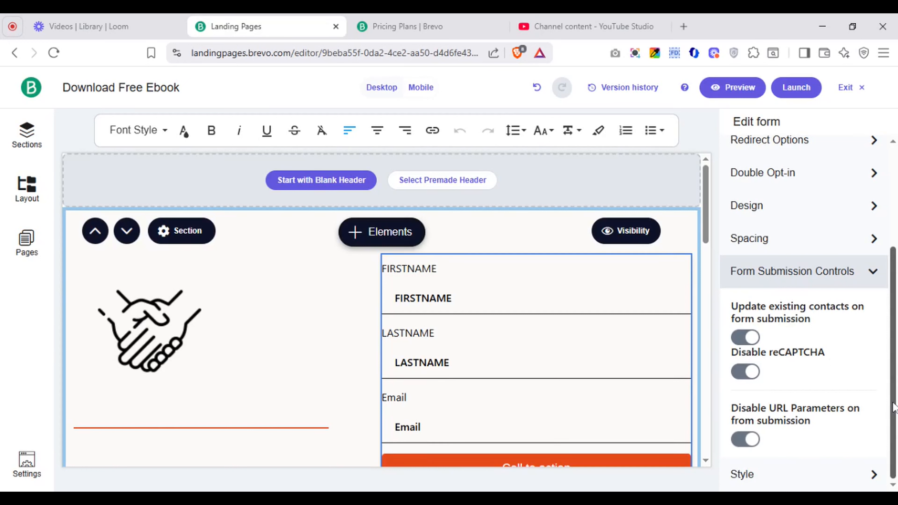
Set the form's border style to solid
{"action": "left_click", "coordinate": [853, 484]}
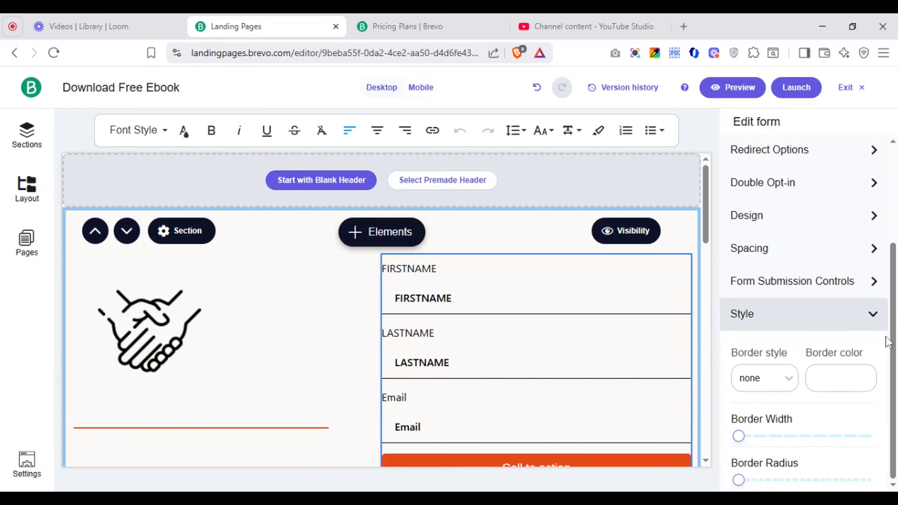
{"action": "left_click", "coordinate": [758, 380]}
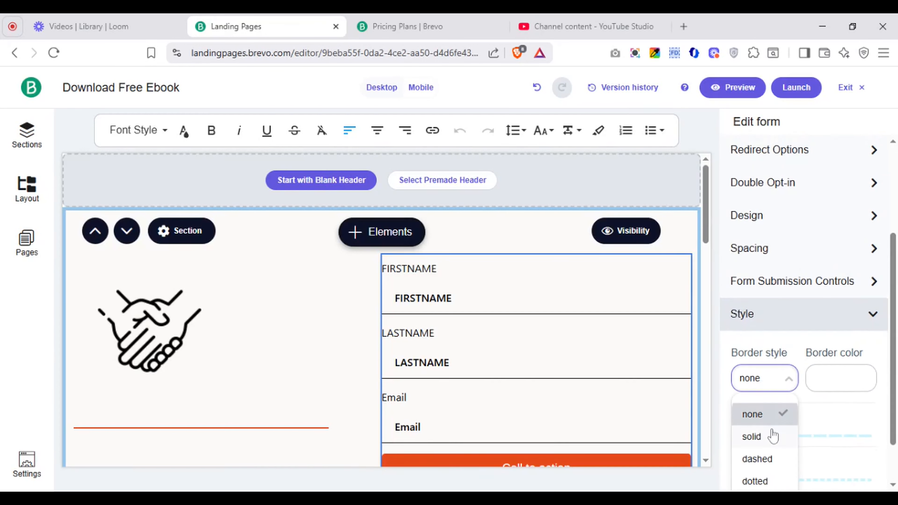
{"action": "left_click", "coordinate": [773, 442]}
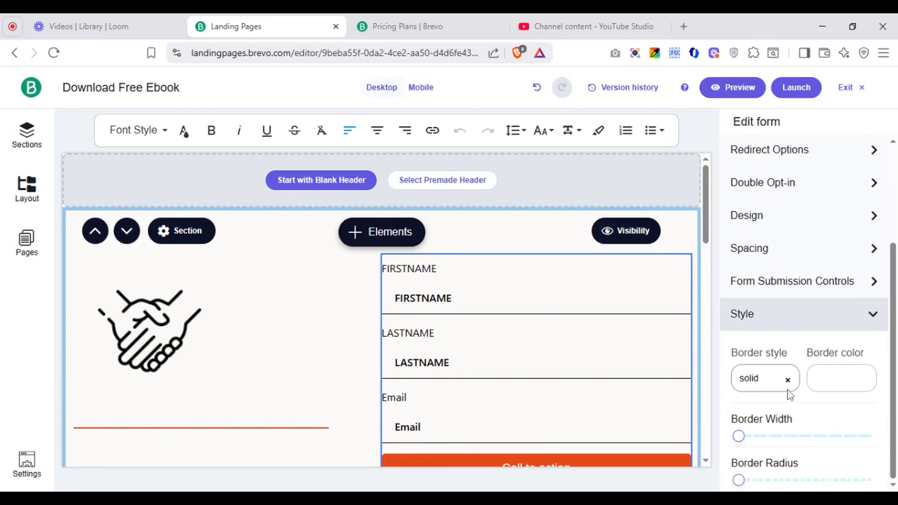
{"action": "left_click", "coordinate": [821, 379]}
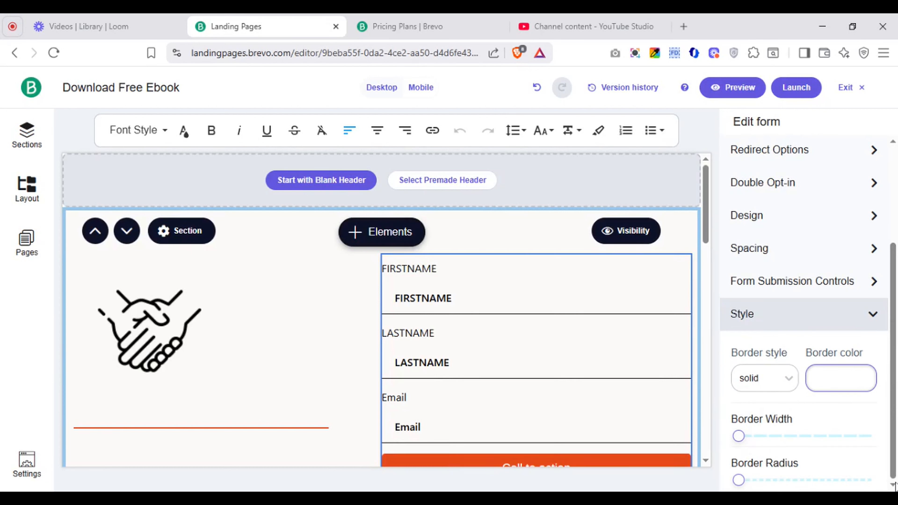
Review the form's opt-in method and assigned contact list
{"action": "left_click", "coordinate": [810, 193]}
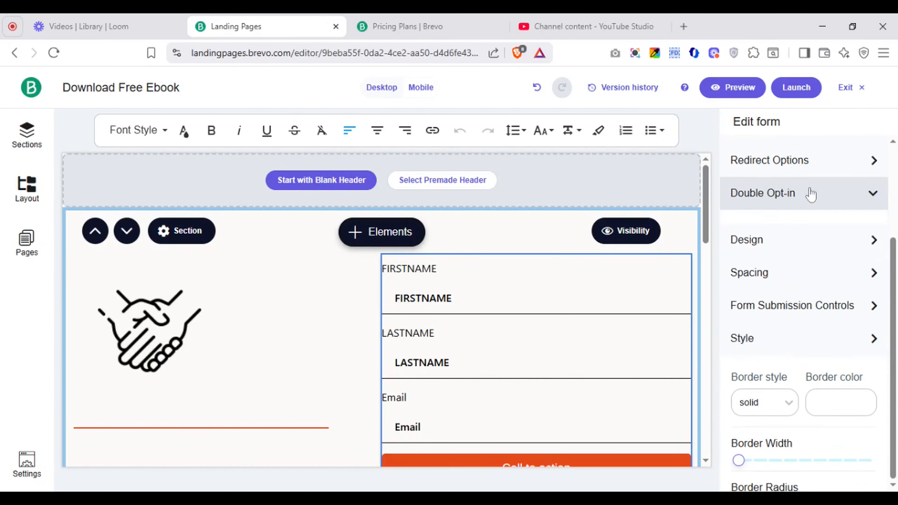
{"action": "scroll", "coordinate": [810, 190], "scroll_direction": "up", "scroll_amount": 2}
{"action": "left_click", "coordinate": [854, 190]}
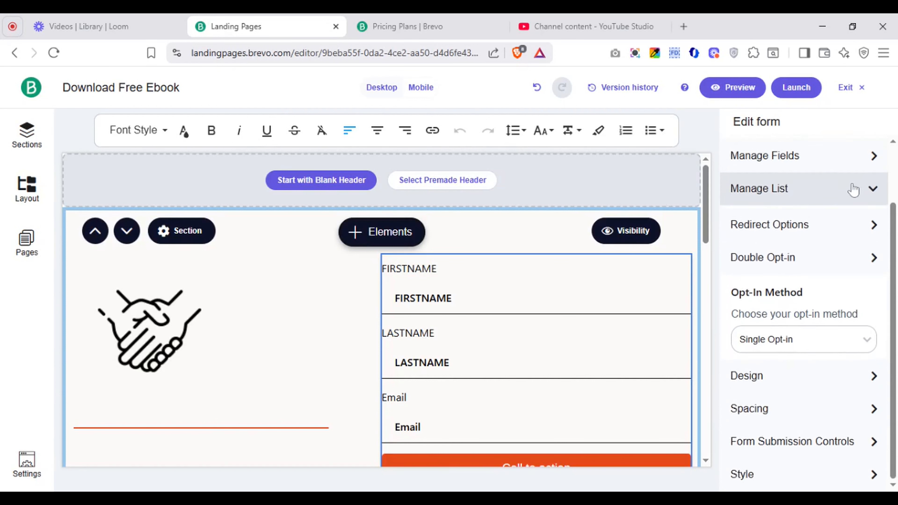
{"action": "scroll", "coordinate": [854, 190], "scroll_direction": "up", "scroll_amount": 1}
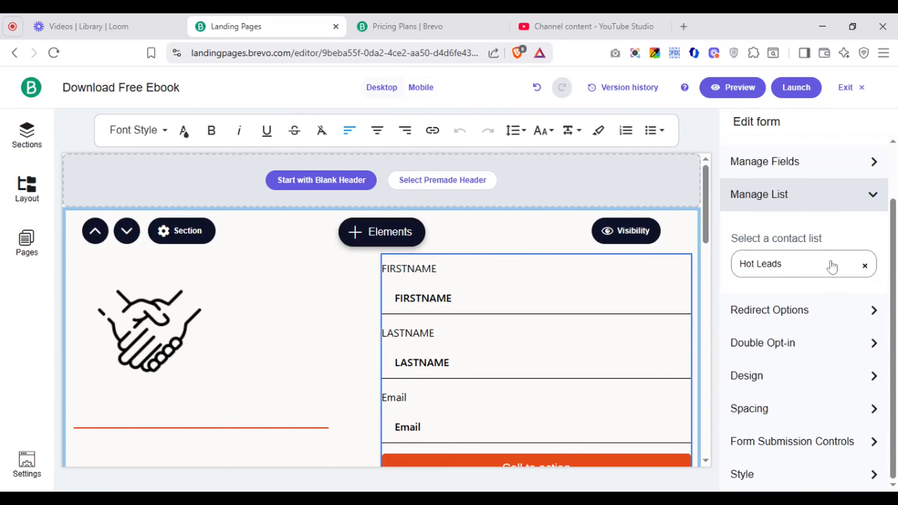
{"action": "scroll", "coordinate": [849, 232], "scroll_direction": "up", "scroll_amount": 3}
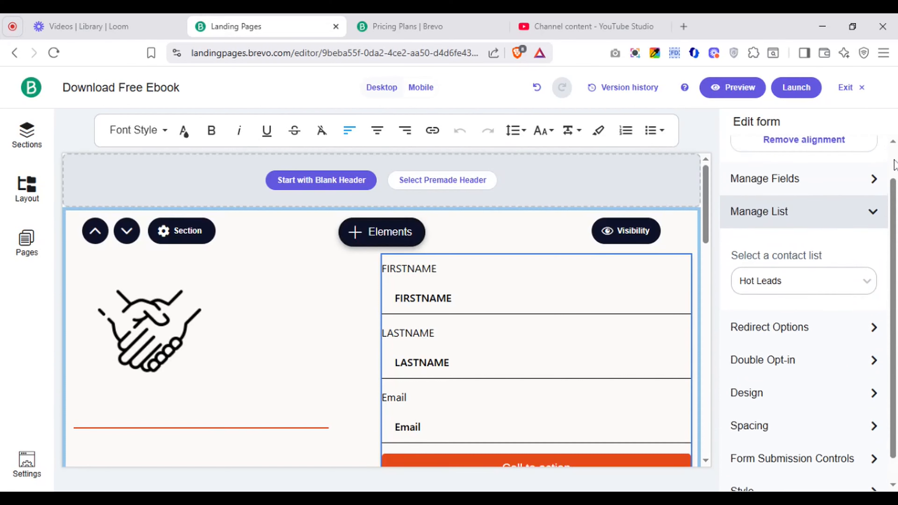
Expand the form's field management options, preview the landing page in desktop view, and return to the editor
{"action": "left_click", "coordinate": [849, 235]}
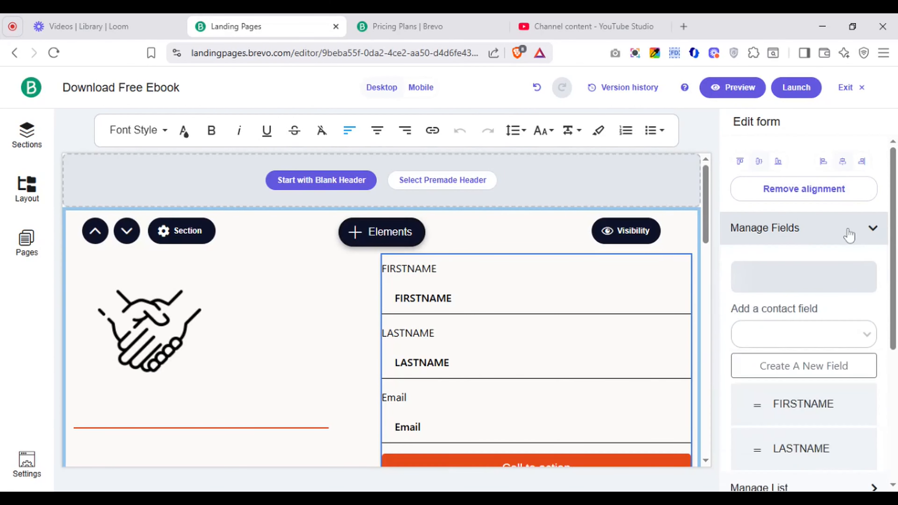
{"action": "left_click", "coordinate": [739, 93]}
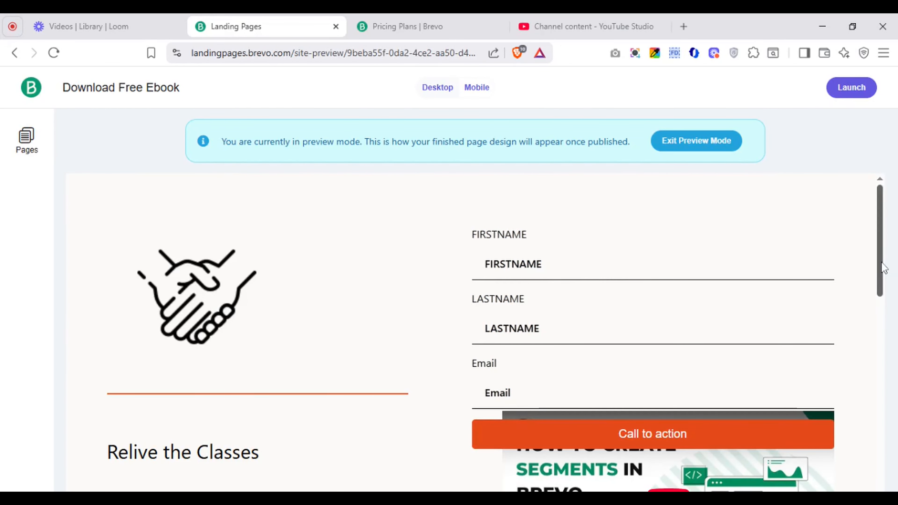
{"action": "left_click_drag", "start_coordinate": [883, 268], "coordinate": [888, 228]}
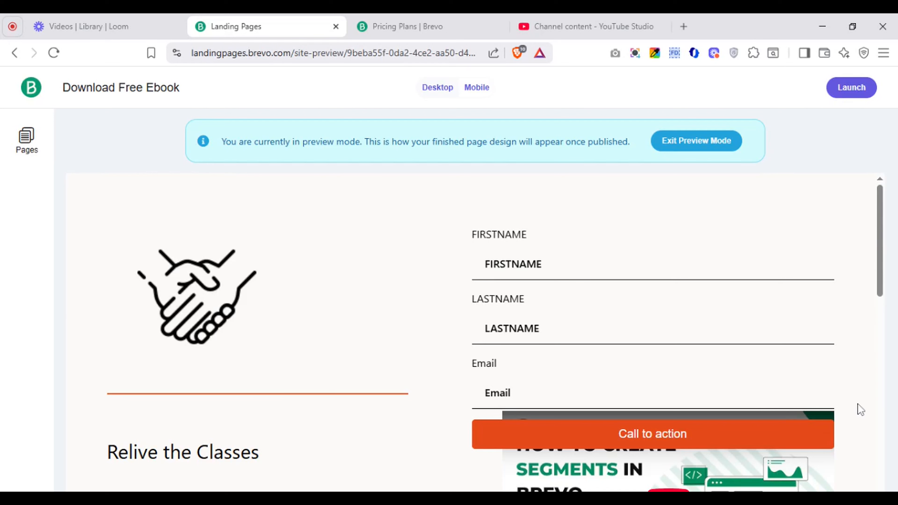
{"action": "left_click", "coordinate": [705, 145]}
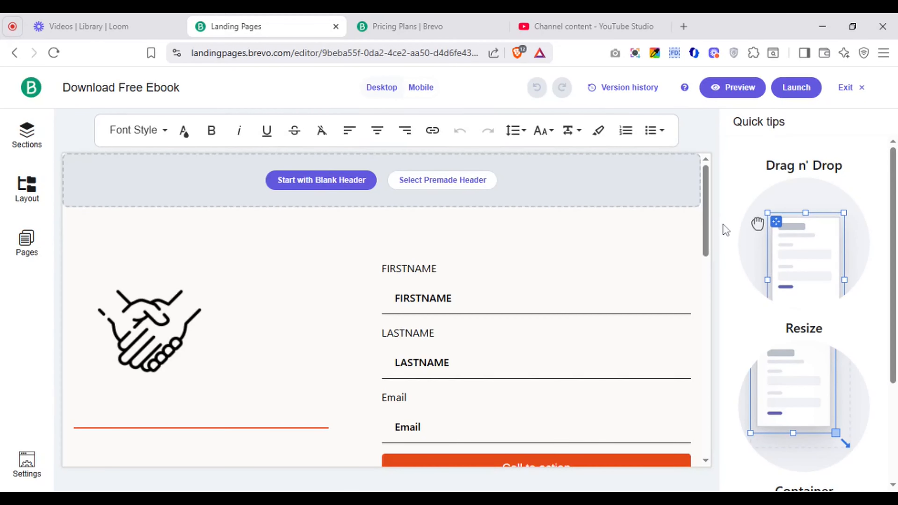
Delete the YouTube video element below the form's Call to action button
{"action": "left_click_drag", "start_coordinate": [702, 242], "coordinate": [714, 325]}
{"action": "left_click", "coordinate": [620, 302]}
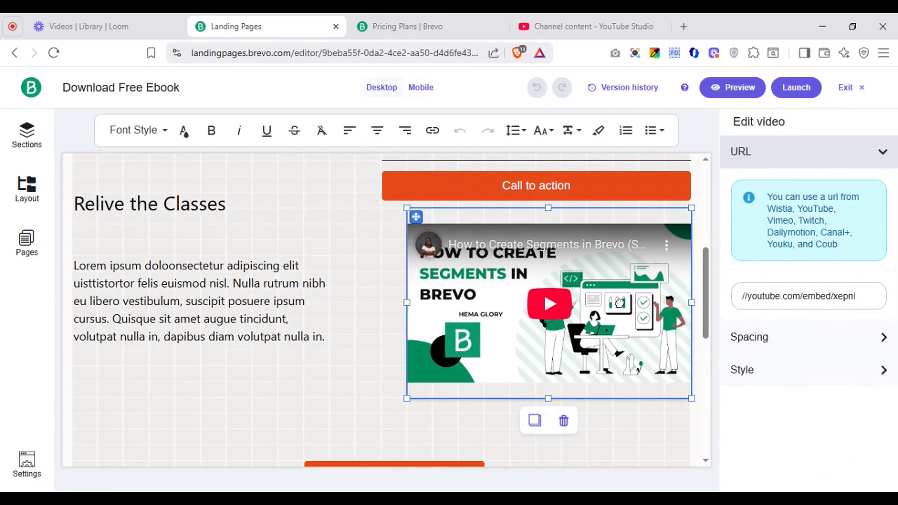
{"action": "key", "text": "Delete"}
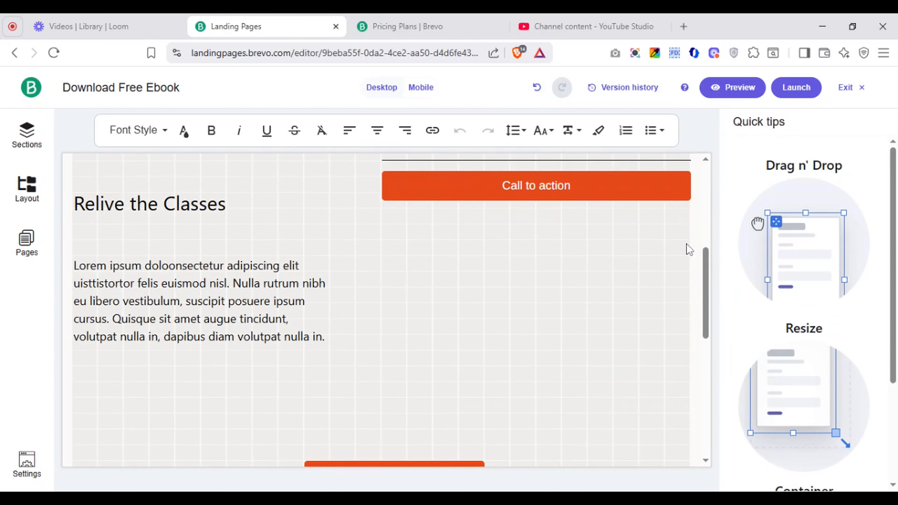
Move the sign-up form down within its column into the space below it
{"action": "left_click_drag", "start_coordinate": [706, 284], "coordinate": [719, 232]}
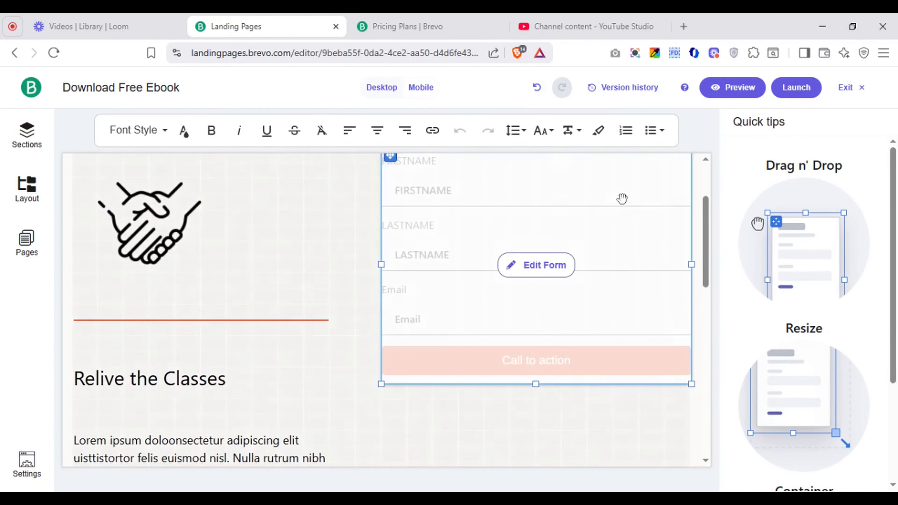
{"action": "left_click", "coordinate": [622, 199]}
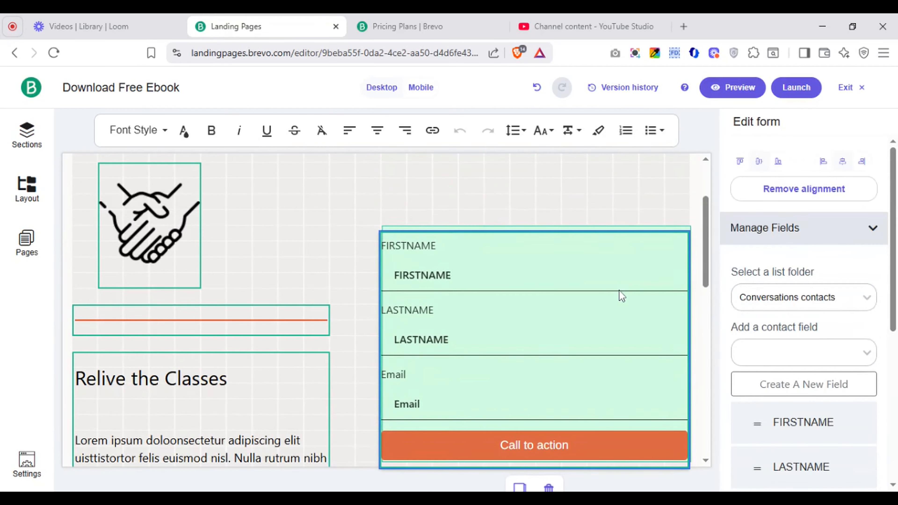
{"action": "left_click_drag", "start_coordinate": [620, 292], "coordinate": [620, 291]}
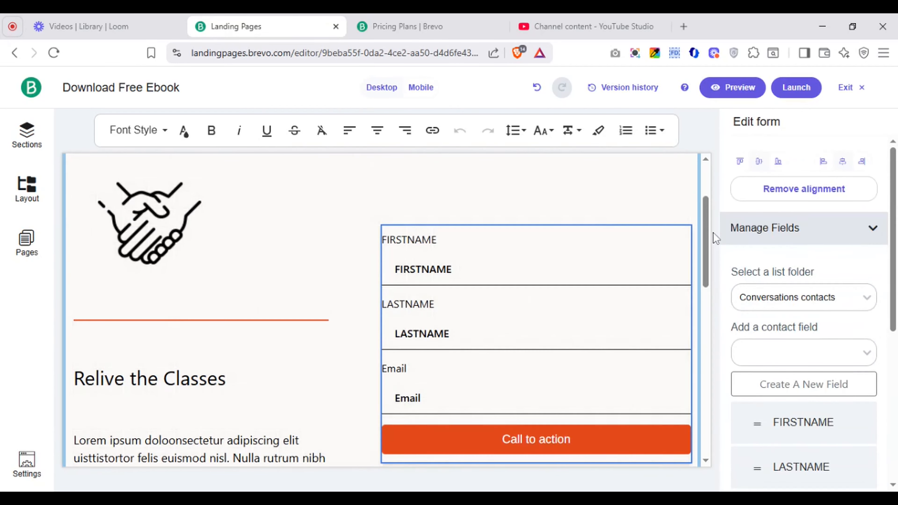
Delete the "Best App. Period." section beneath the Get Your Free Ebook button
{"action": "left_click_drag", "start_coordinate": [715, 243], "coordinate": [720, 341]}
{"action": "left_click", "coordinate": [659, 424]}
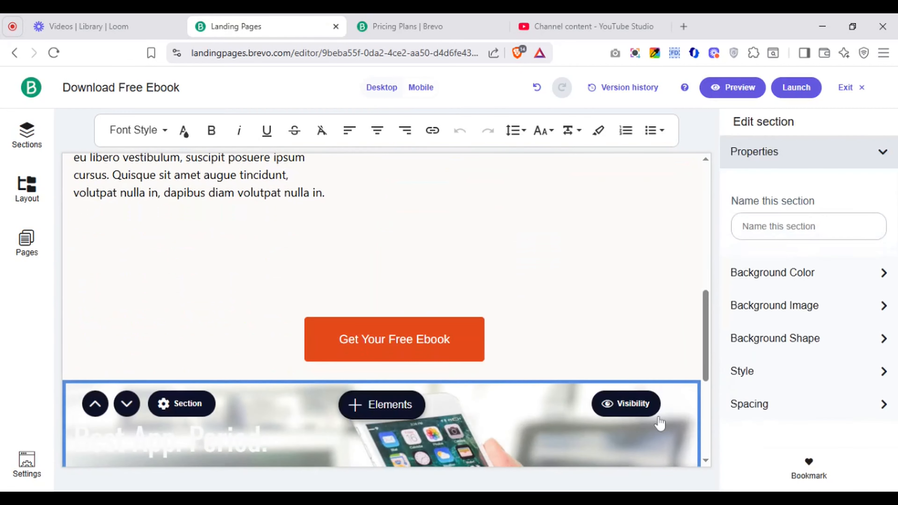
{"action": "mouse_move", "coordinate": [201, 407]}
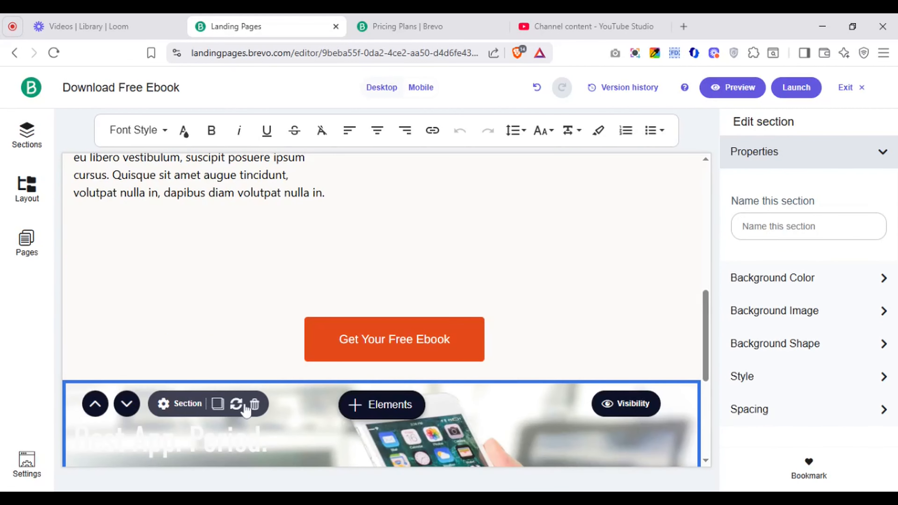
{"action": "left_click", "coordinate": [254, 406]}
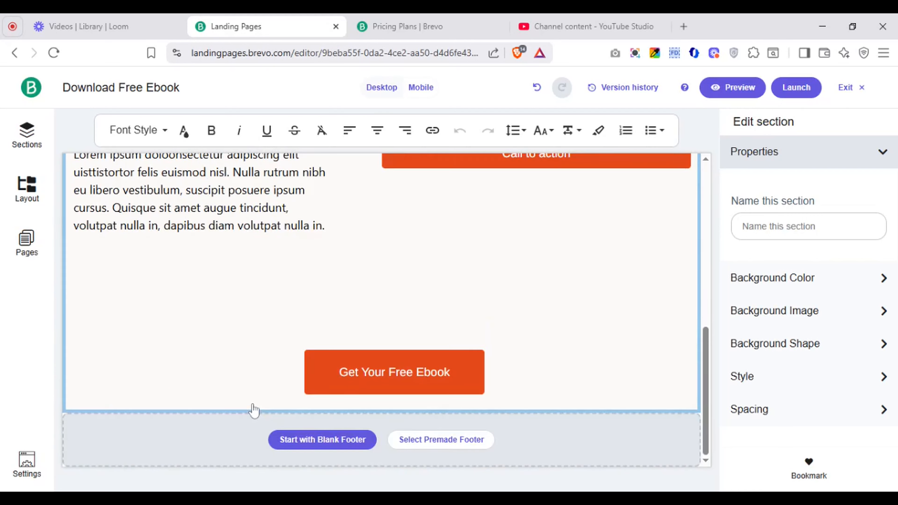
Move the form further down beside the Relive the Classes text, and move the Get Your Free Ebook button up just below them
{"action": "left_click_drag", "start_coordinate": [708, 353], "coordinate": [709, 287]}
{"action": "left_click_drag", "start_coordinate": [562, 197], "coordinate": [564, 272]}
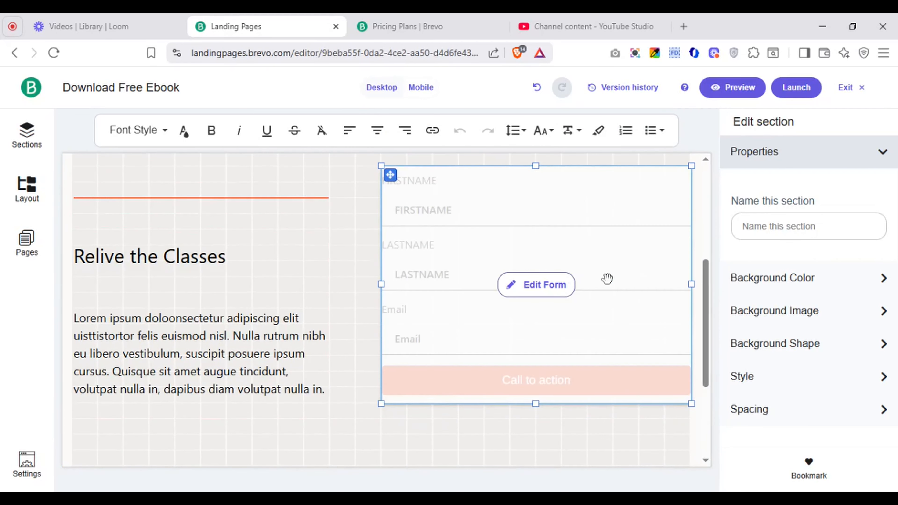
{"action": "left_click_drag", "start_coordinate": [706, 377], "coordinate": [708, 404]}
{"action": "left_click", "coordinate": [452, 444]}
{"action": "left_click_drag", "start_coordinate": [451, 444], "coordinate": [432, 358]}
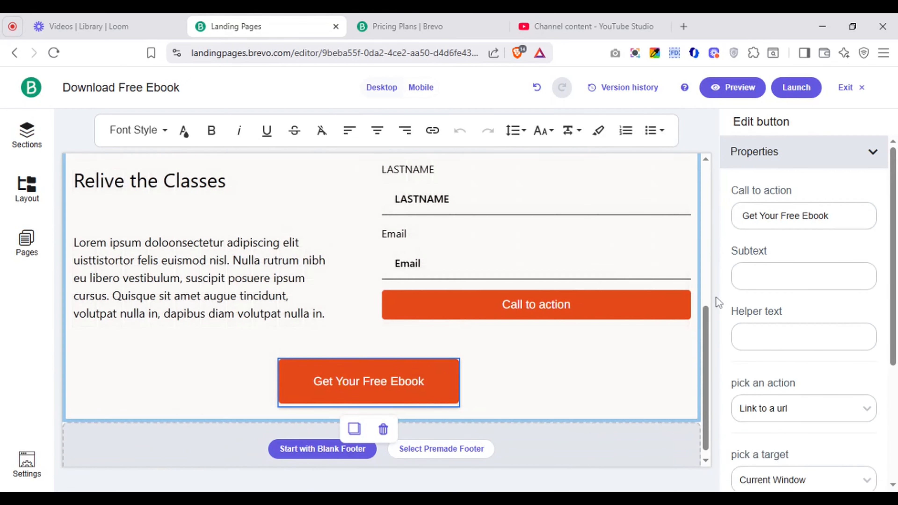
Preview the rearranged landing page in desktop view
{"action": "left_click_drag", "start_coordinate": [707, 340], "coordinate": [700, 200]}
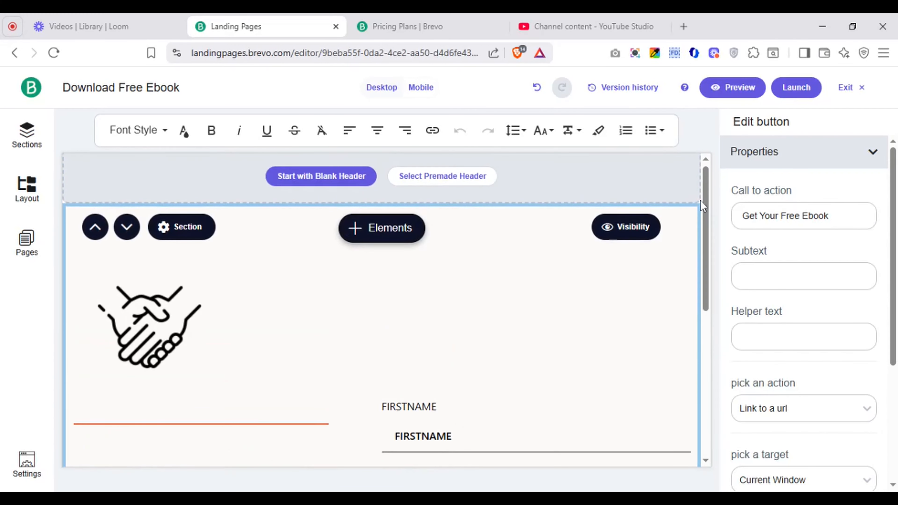
{"action": "left_click", "coordinate": [728, 94]}
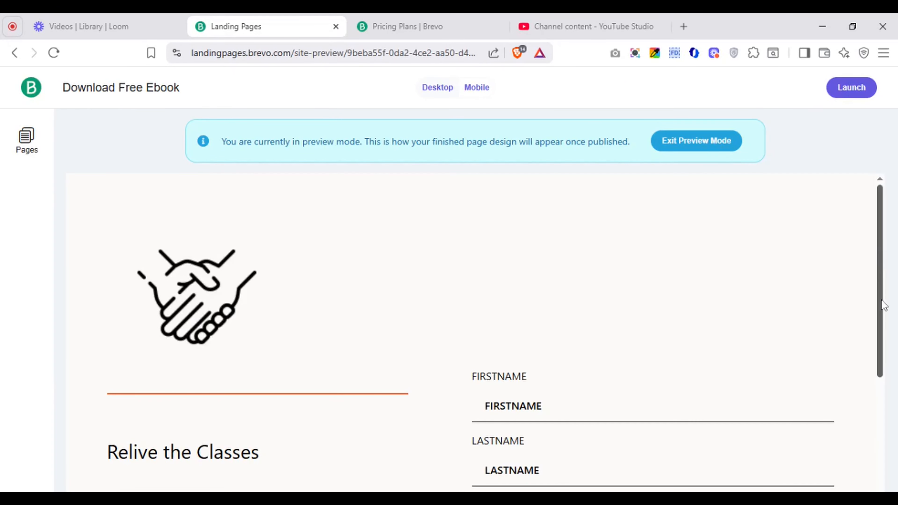
{"action": "mouse_move", "coordinate": [881, 301]}
{"action": "left_mouse_down"}
{"action": "mouse_move", "coordinate": [882, 412]}
{"action": "mouse_move", "coordinate": [882, 299]}
{"action": "left_mouse_up"}
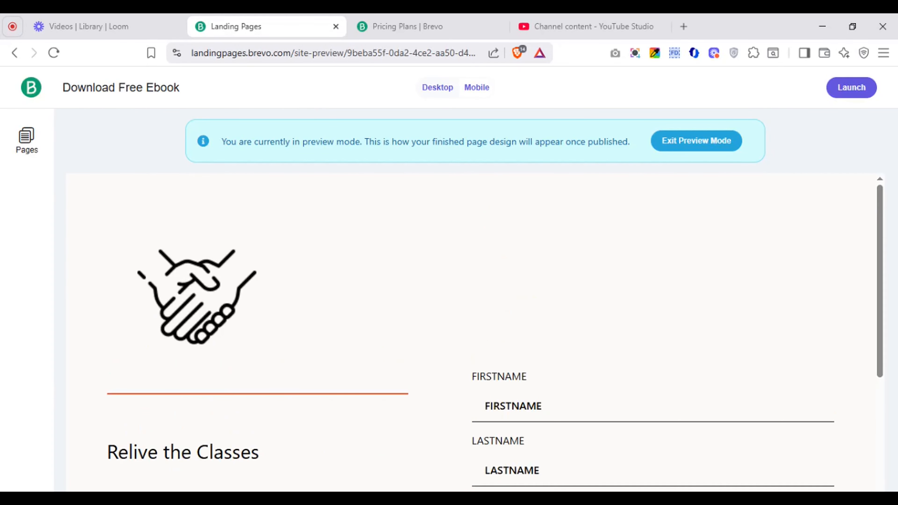
Check the whole page in the mobile preview, from the heading down to the form, and exit the preview
{"action": "left_click", "coordinate": [478, 89]}
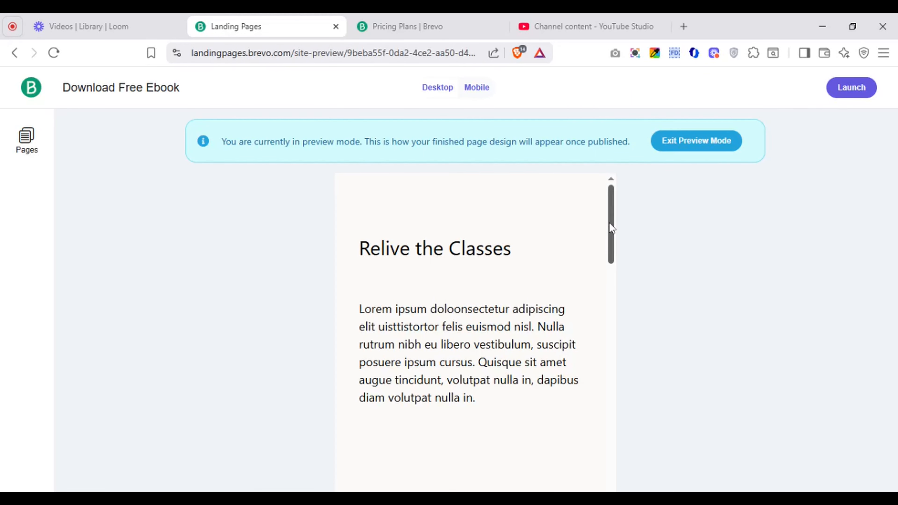
{"action": "left_click_drag", "start_coordinate": [610, 224], "coordinate": [640, 229]}
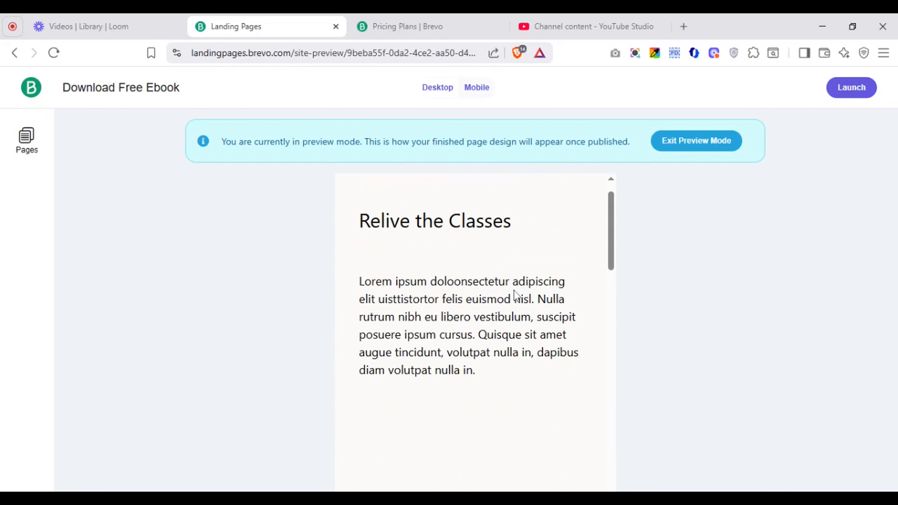
{"action": "left_click_drag", "start_coordinate": [513, 287], "coordinate": [529, 336]}
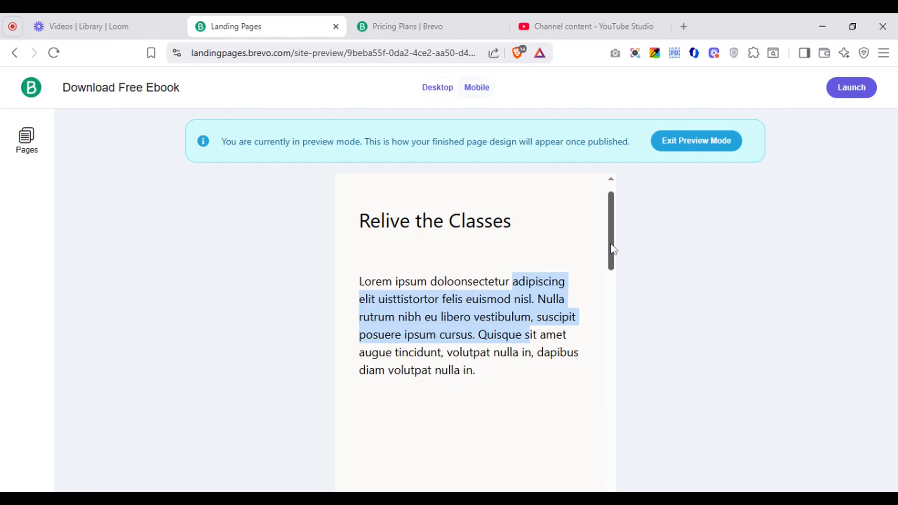
{"action": "scroll", "coordinate": [616, 222], "scroll_direction": "up", "scroll_amount": 1}
{"action": "scroll", "coordinate": [617, 270], "scroll_direction": "down", "scroll_amount": 12}
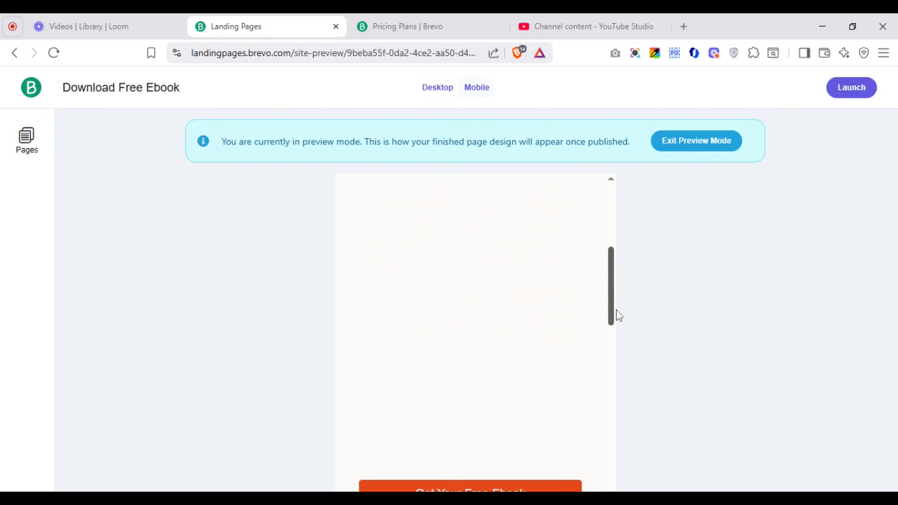
{"action": "scroll", "coordinate": [625, 375], "scroll_direction": "down", "scroll_amount": 8}
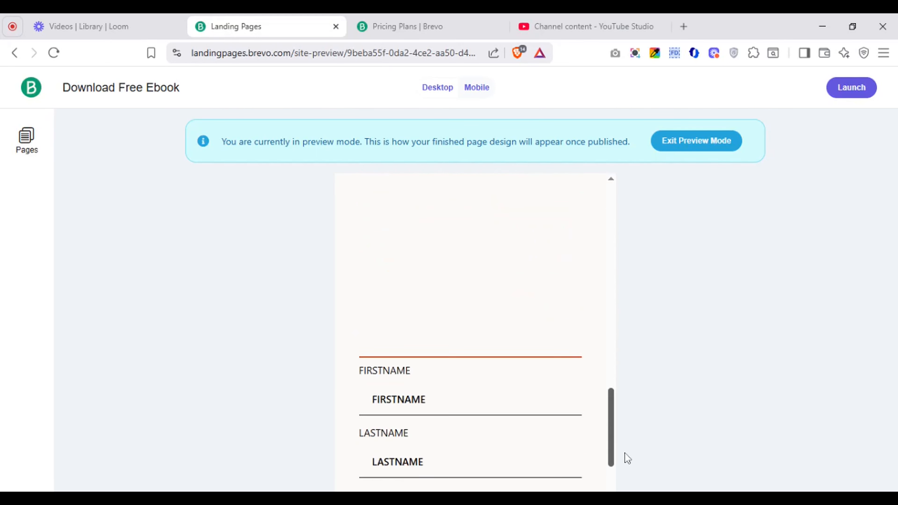
{"action": "left_click", "coordinate": [474, 391]}
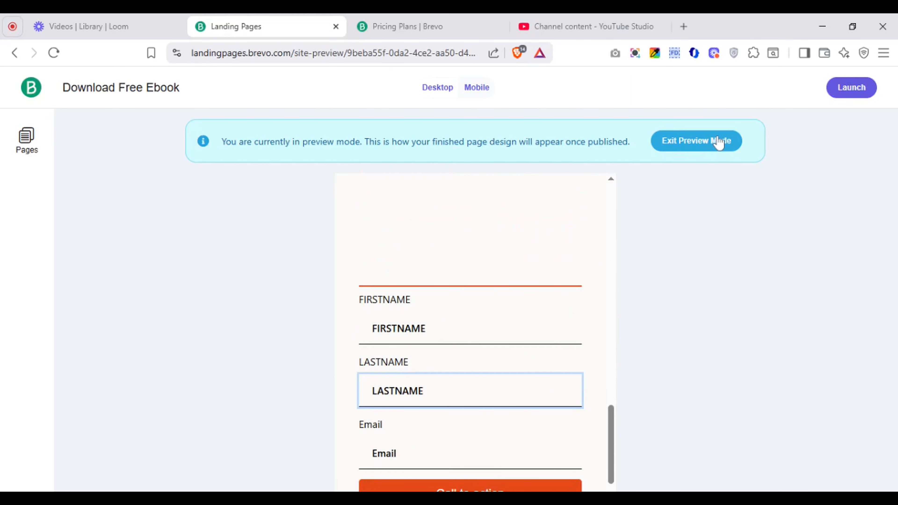
{"action": "left_click", "coordinate": [714, 142]}
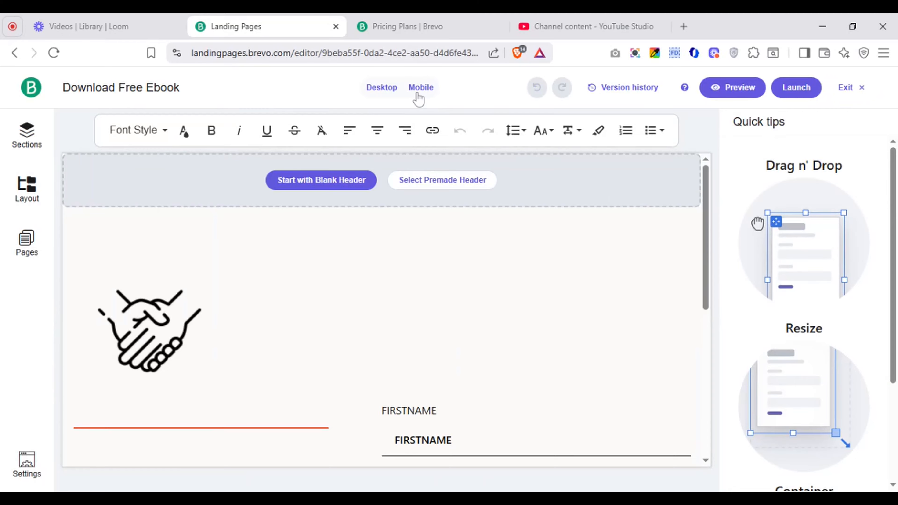
In the mobile layout, move the handshake image above the Get Your Free Ebook button and shrink it to about half its width
{"action": "left_click", "coordinate": [418, 94]}
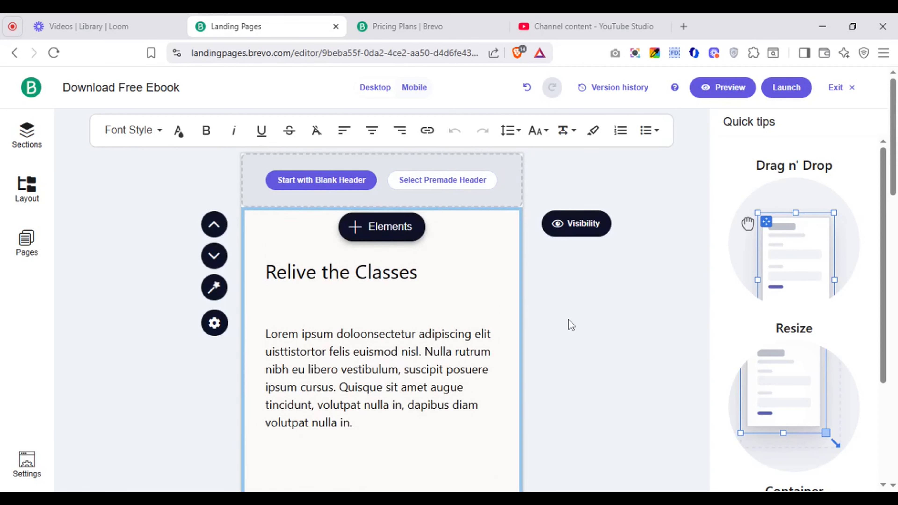
{"action": "scroll", "coordinate": [571, 325], "scroll_direction": "down", "scroll_amount": 4}
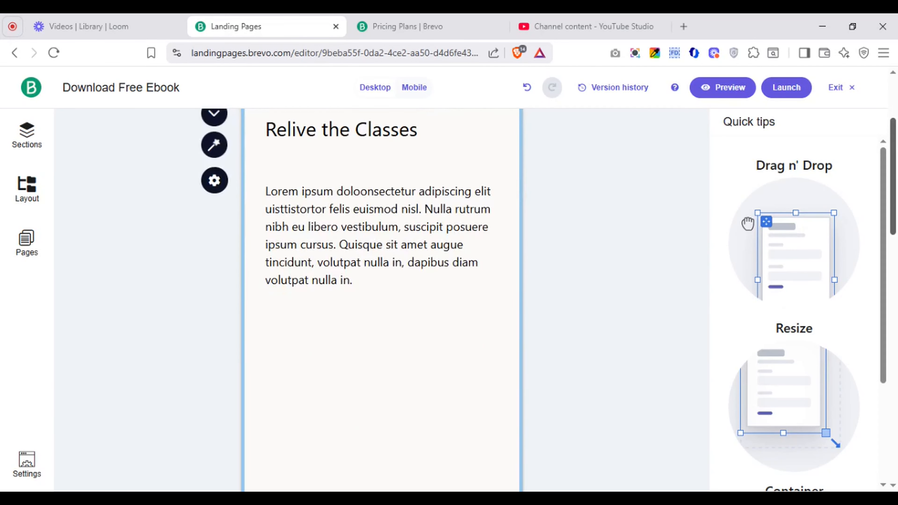
{"action": "scroll", "coordinate": [382, 300], "scroll_direction": "down", "scroll_amount": 5}
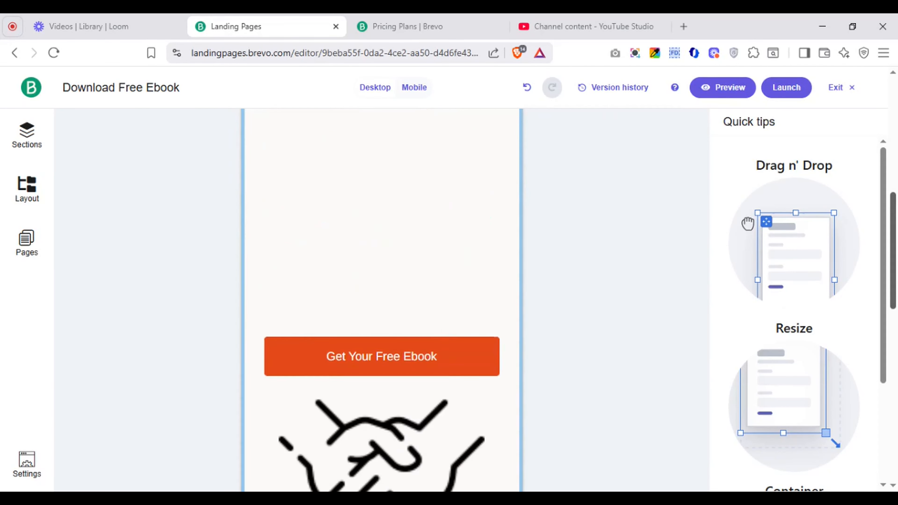
{"action": "mouse_move", "coordinate": [894, 250]}
{"action": "left_mouse_down"}
{"action": "mouse_move", "coordinate": [893, 362]}
{"action": "mouse_move", "coordinate": [893, 185]}
{"action": "mouse_move", "coordinate": [893, 247]}
{"action": "left_mouse_up"}
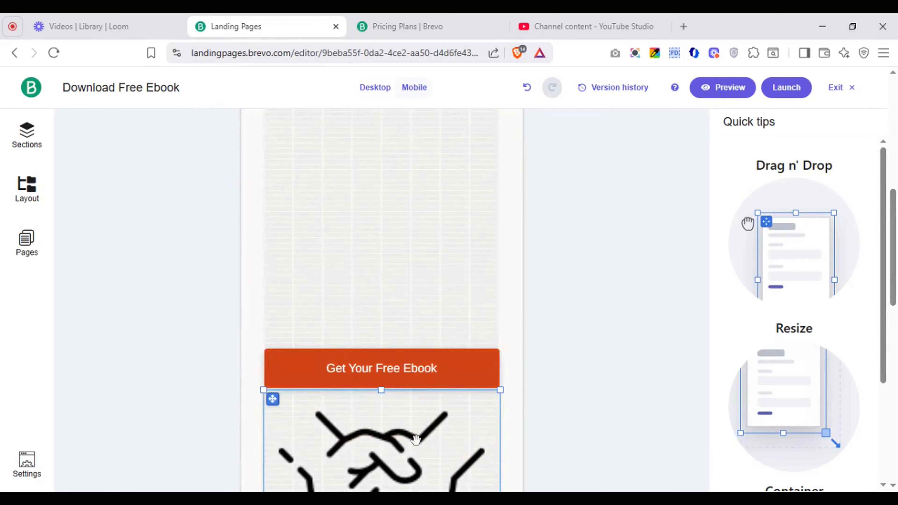
{"action": "left_click_drag", "start_coordinate": [416, 440], "coordinate": [420, 130]}
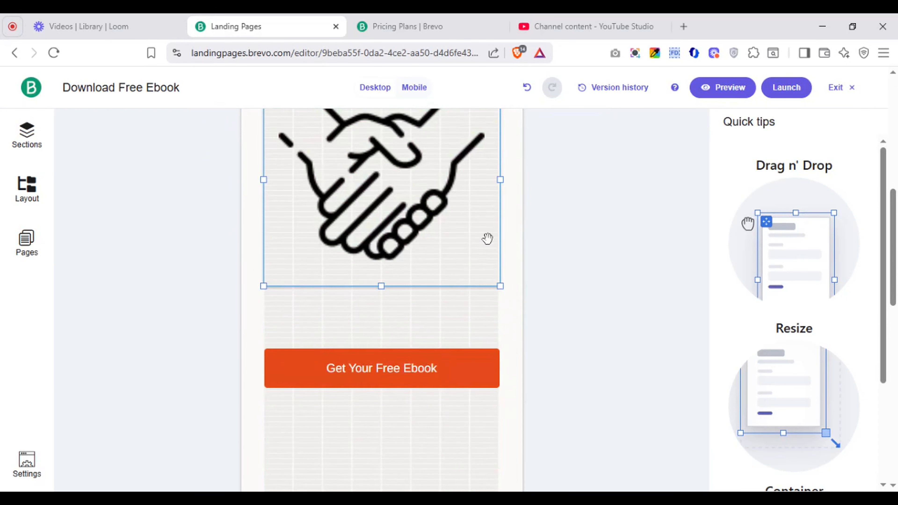
{"action": "left_click", "coordinate": [477, 261]}
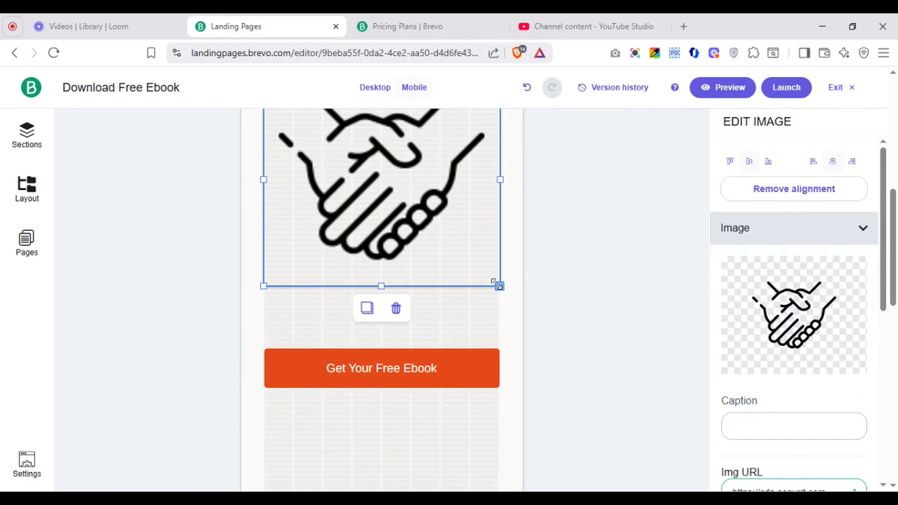
{"action": "left_click_drag", "start_coordinate": [499, 285], "coordinate": [388, 200]}
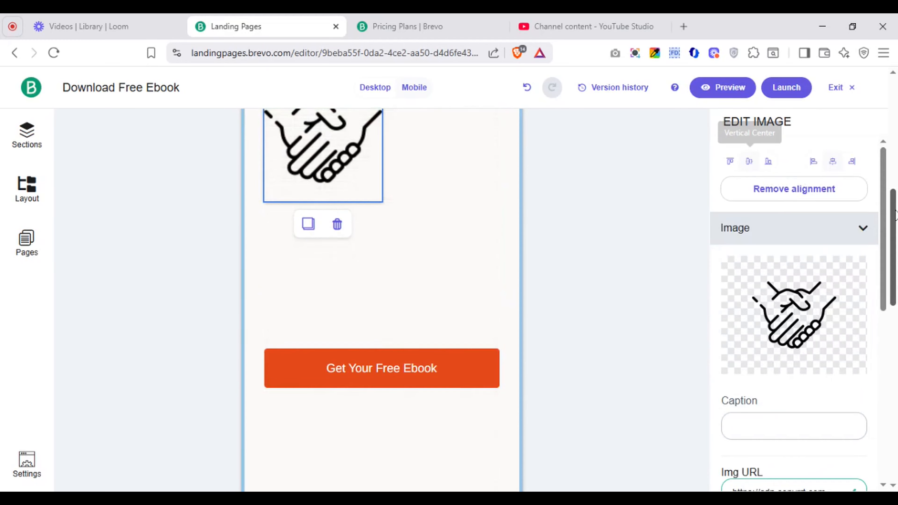
Move the handshake image to the beginning of the mobile page, above the Relive the Classes heading
{"action": "scroll", "coordinate": [317, 305], "scroll_direction": "up", "scroll_amount": 5}
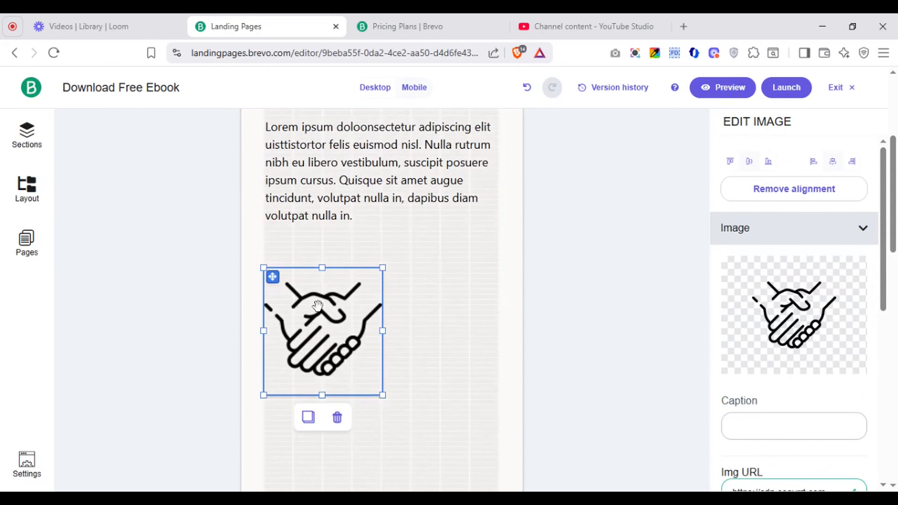
{"action": "left_click_drag", "start_coordinate": [317, 305], "coordinate": [389, 28]}
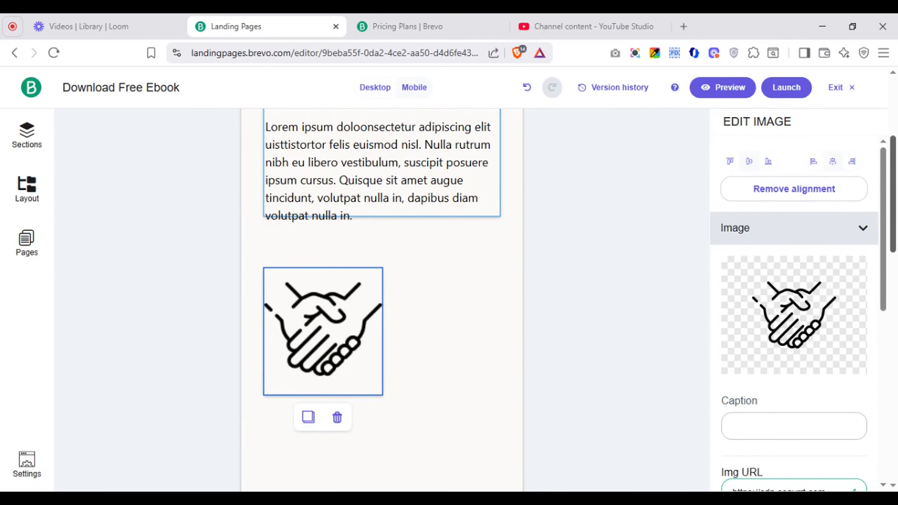
{"action": "scroll", "coordinate": [382, 305], "scroll_direction": "up", "scroll_amount": 5}
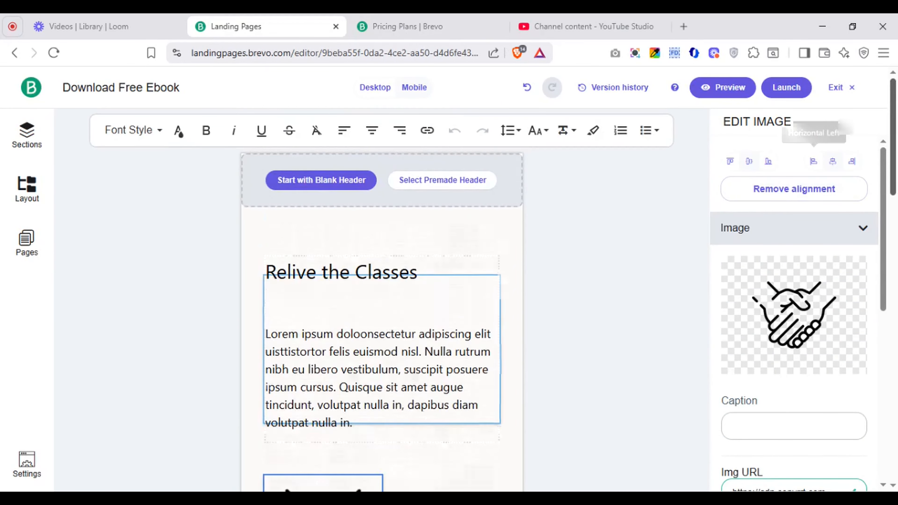
{"action": "left_click_drag", "start_coordinate": [321, 483], "coordinate": [337, 233]}
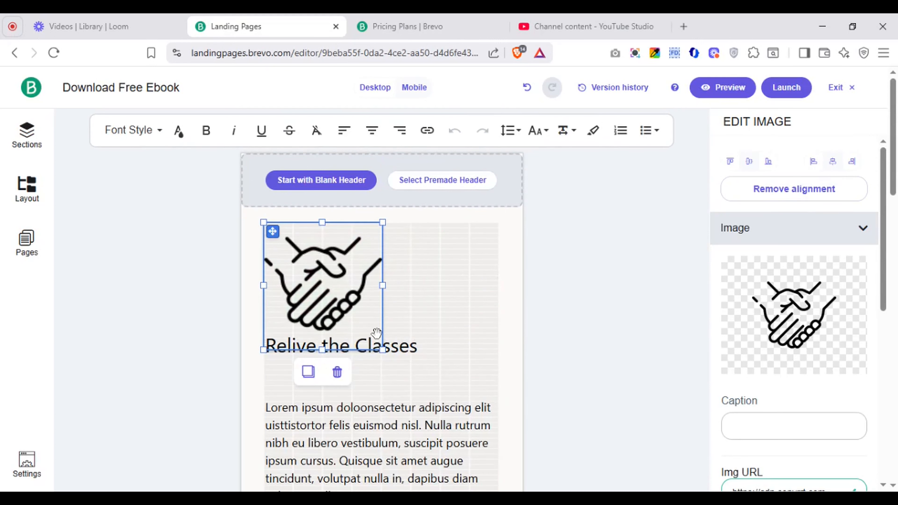
Shrink the handshake image further in the mobile layout and move the Relive the Classes text block up closer to it
{"action": "left_click_drag", "start_coordinate": [382, 350], "coordinate": [352, 293]}
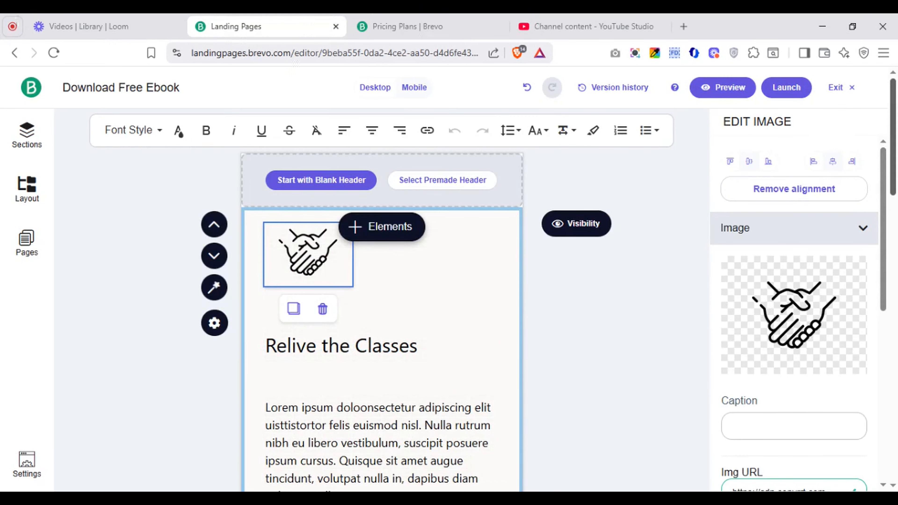
{"action": "scroll", "coordinate": [351, 294], "scroll_direction": "down", "scroll_amount": 3}
{"action": "left_click_drag", "start_coordinate": [344, 356], "coordinate": [336, 327]}
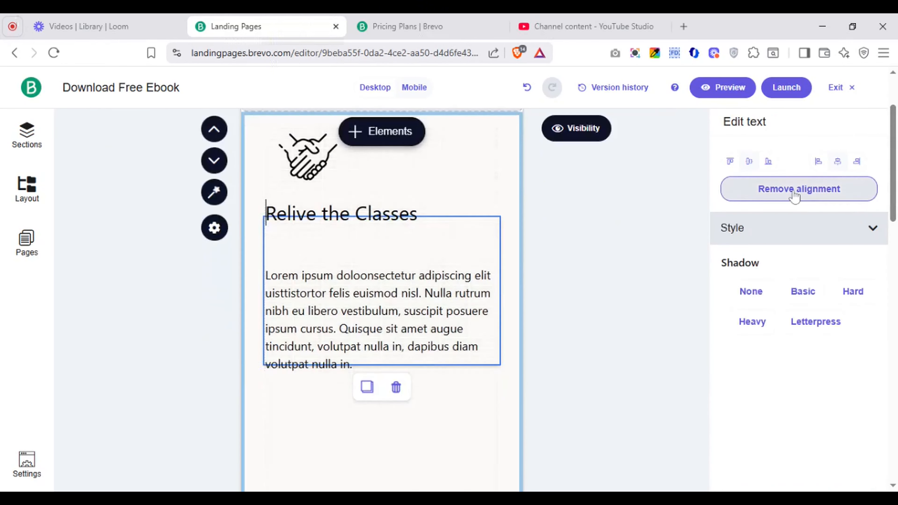
Move the sign-up form above the Get Your Free Ebook button in the mobile layout
{"action": "scroll", "coordinate": [382, 283], "scroll_direction": "down", "scroll_amount": 10}
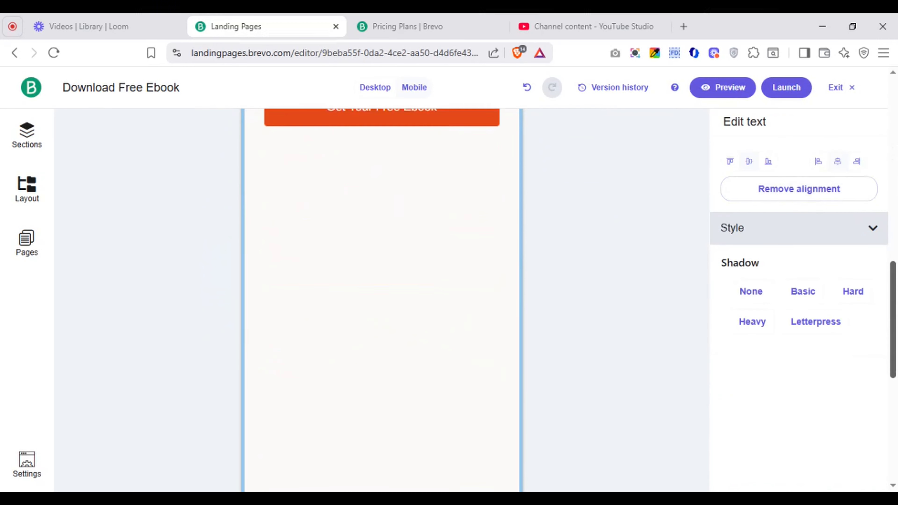
{"action": "scroll", "coordinate": [382, 301], "scroll_direction": "down", "scroll_amount": 3}
{"action": "left_click_drag", "start_coordinate": [323, 460], "coordinate": [315, 151]}
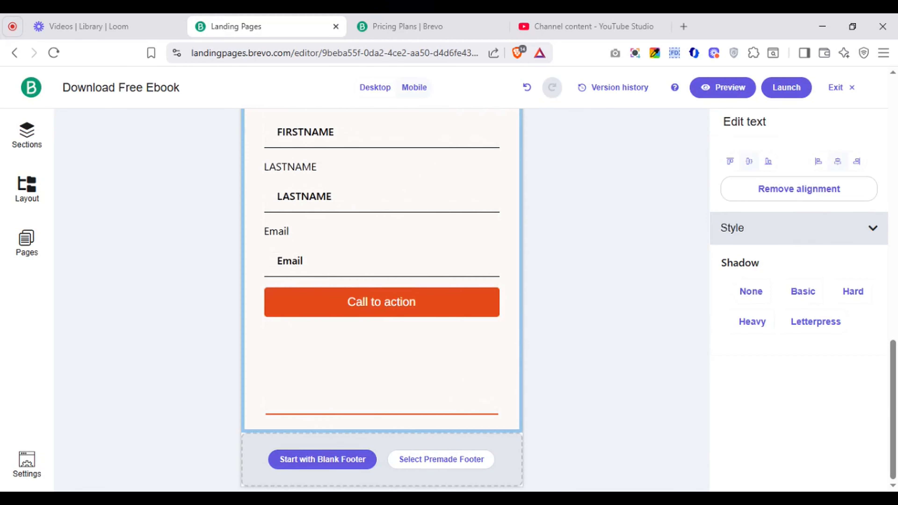
{"action": "scroll", "coordinate": [408, 296], "scroll_direction": "up", "scroll_amount": 4}
{"action": "left_click", "coordinate": [408, 296]}
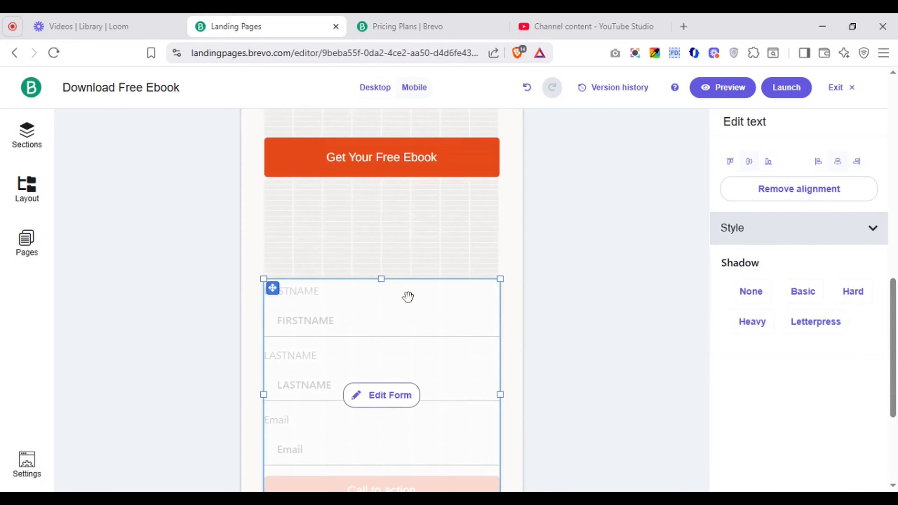
{"action": "left_click_drag", "start_coordinate": [408, 297], "coordinate": [429, 18]}
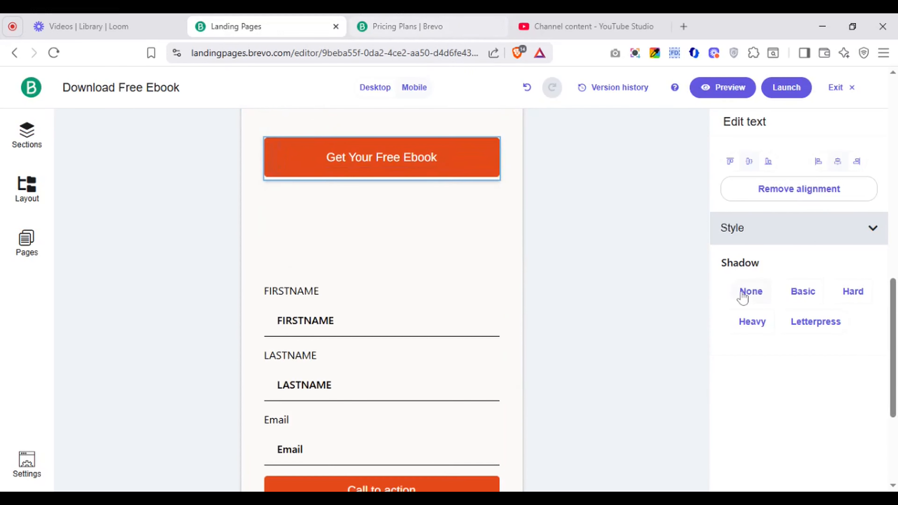
{"action": "scroll", "coordinate": [327, 444], "scroll_direction": "up", "scroll_amount": 4}
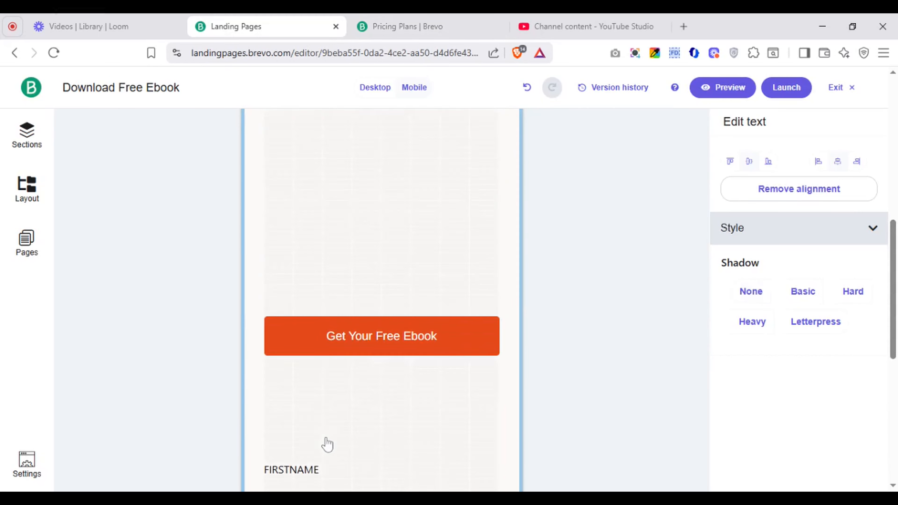
{"action": "left_click", "coordinate": [302, 483]}
{"action": "left_click_drag", "start_coordinate": [303, 484], "coordinate": [329, 124]}
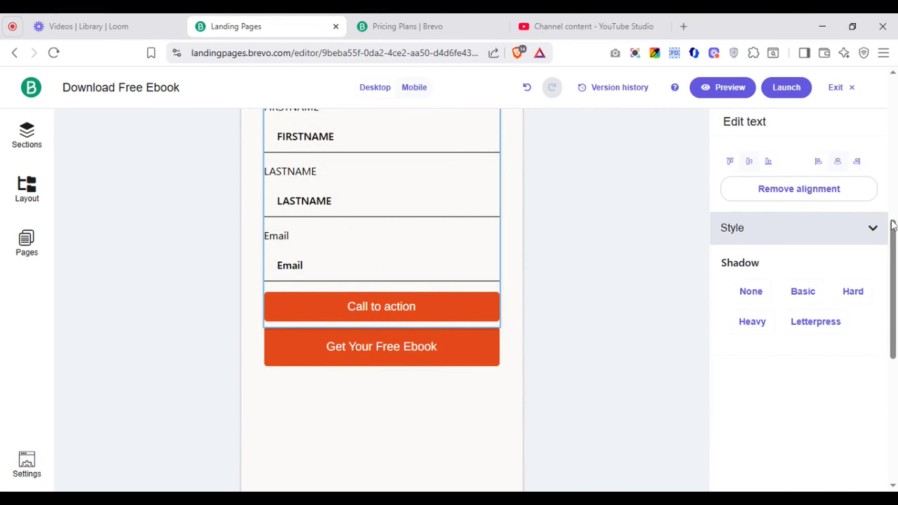
Move the sign-up form further up so it sits directly below the Lorem ipsum paragraph
{"action": "left_click_drag", "start_coordinate": [893, 225], "coordinate": [894, 147]}
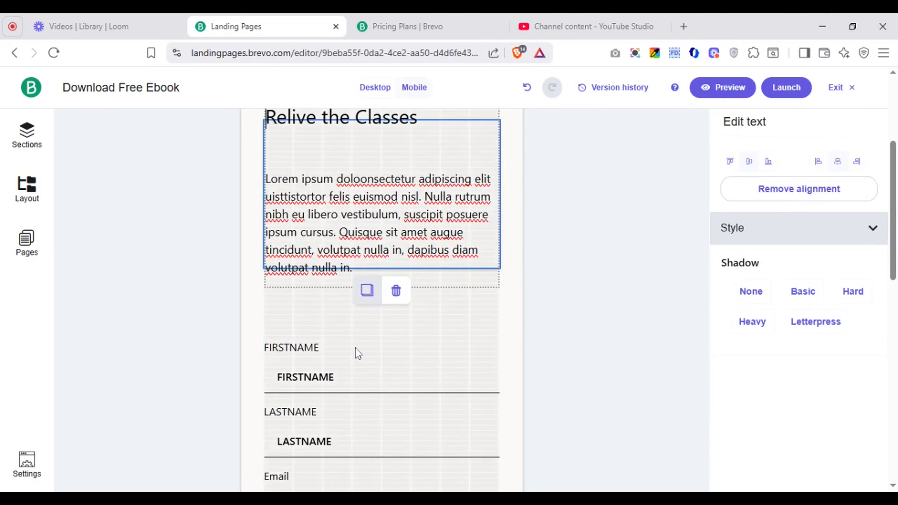
{"action": "left_click_drag", "start_coordinate": [358, 353], "coordinate": [368, 335]}
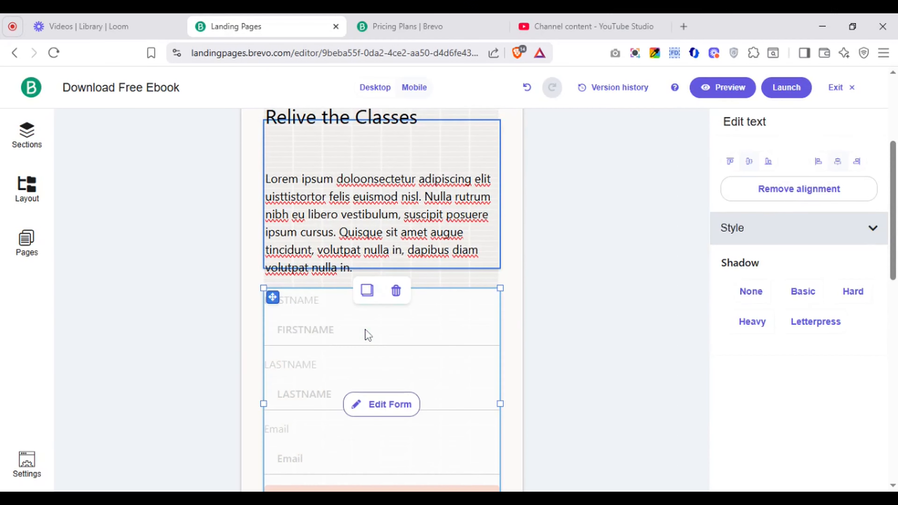
{"action": "left_click", "coordinate": [422, 343]}
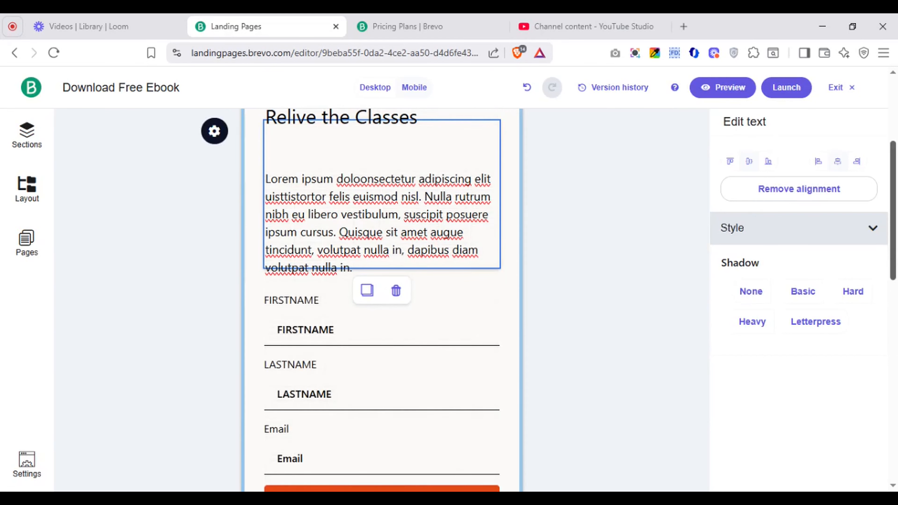
Move the orange divider from the end of the mobile page to between the Lorem ipsum paragraph and the sign-up form
{"action": "left_click_drag", "start_coordinate": [893, 249], "coordinate": [893, 287]}
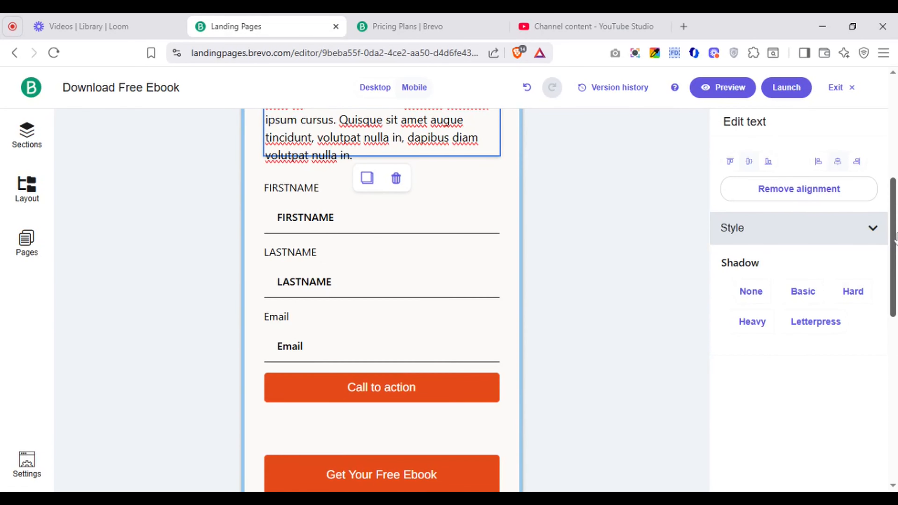
{"action": "left_click_drag", "start_coordinate": [896, 237], "coordinate": [894, 411]}
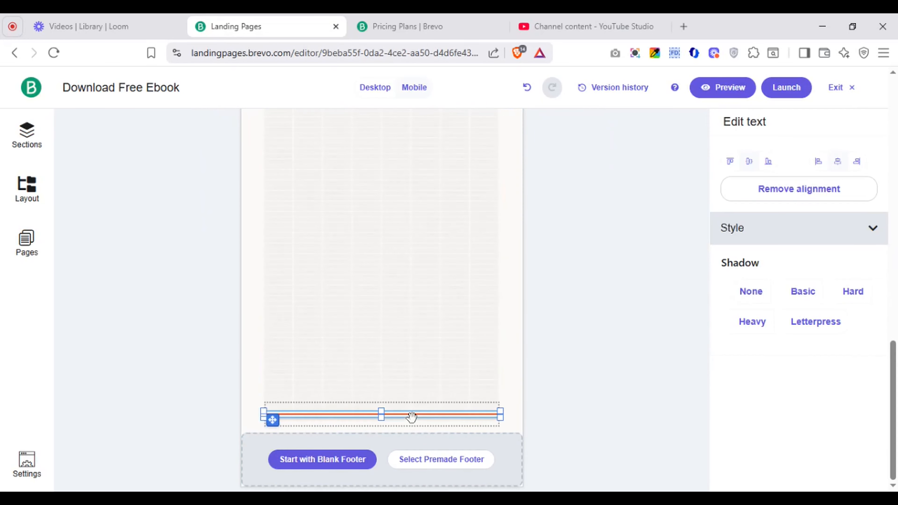
{"action": "left_click_drag", "start_coordinate": [411, 418], "coordinate": [417, 121]}
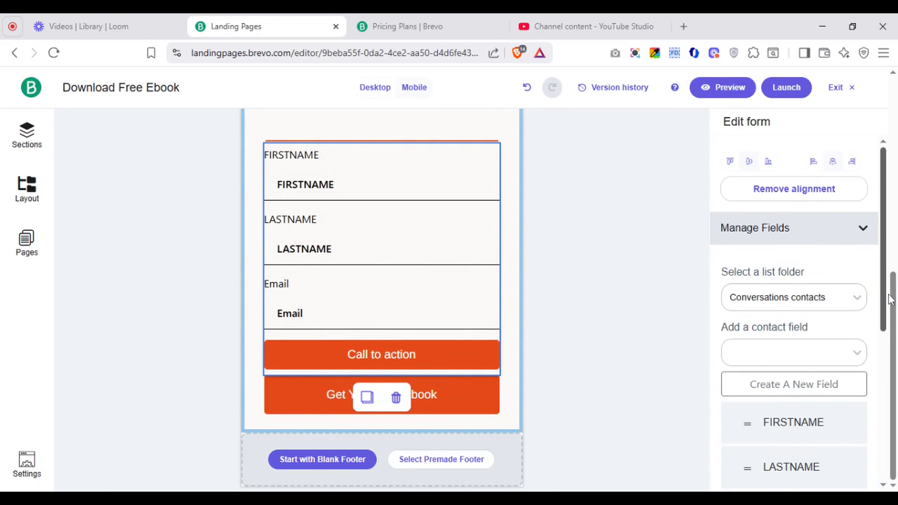
{"action": "left_click_drag", "start_coordinate": [893, 295], "coordinate": [893, 250]}
{"action": "left_click_drag", "start_coordinate": [381, 233], "coordinate": [411, 202]}
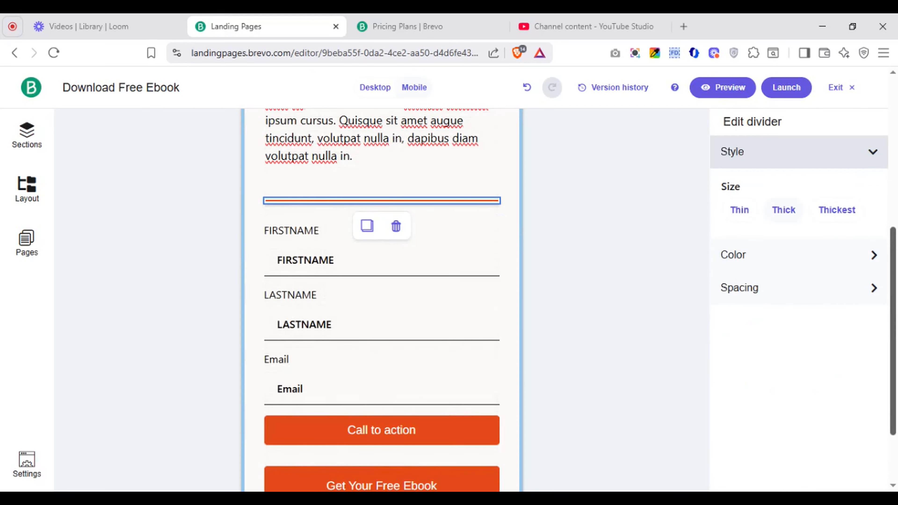
Review the rearranged mobile layout, preview the page in desktop and mobile views, and exit the preview
{"action": "scroll", "coordinate": [382, 301], "scroll_direction": "up", "scroll_amount": 7}
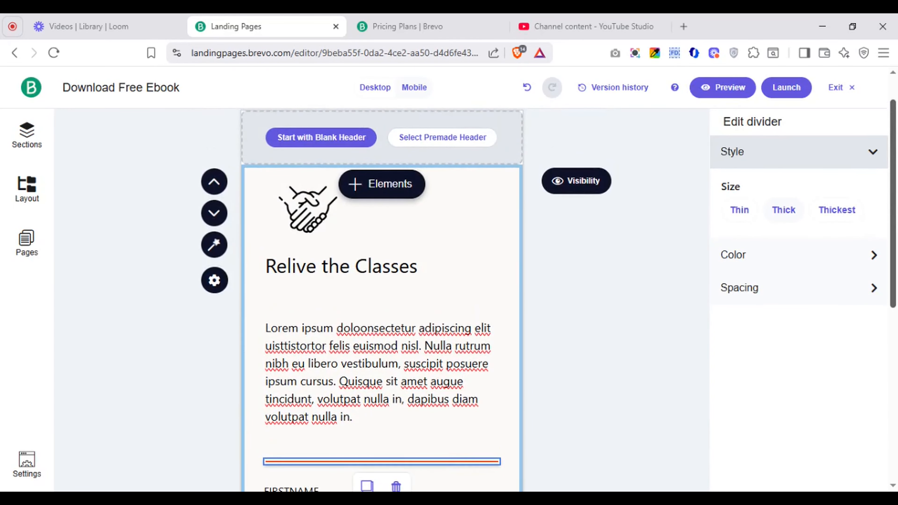
{"action": "scroll", "coordinate": [382, 301], "scroll_direction": "down", "scroll_amount": 2}
{"action": "scroll", "coordinate": [382, 301], "scroll_direction": "down", "scroll_amount": 7}
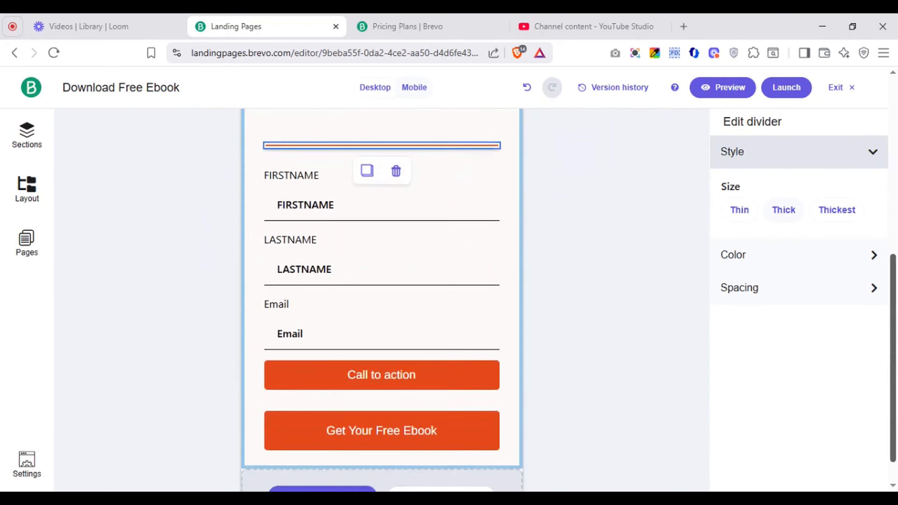
{"action": "scroll", "coordinate": [382, 301], "scroll_direction": "up", "scroll_amount": 8}
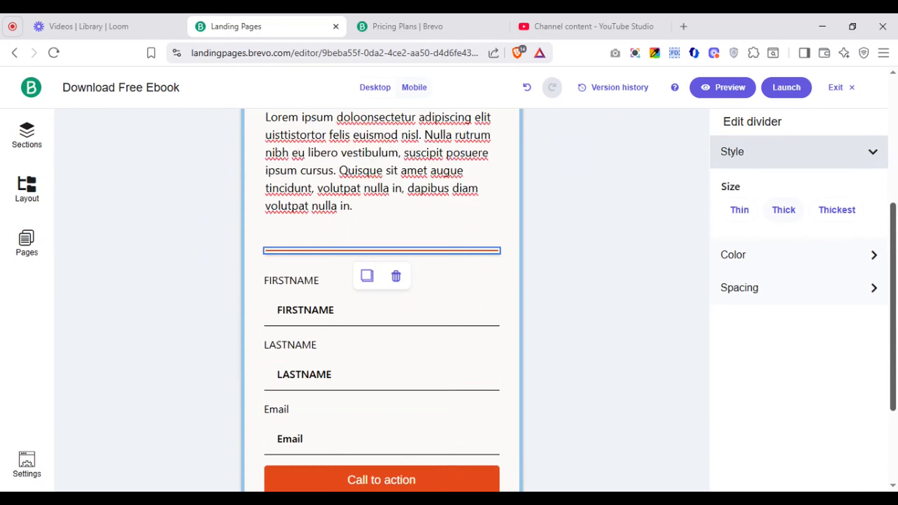
{"action": "scroll", "coordinate": [382, 300], "scroll_direction": "up", "scroll_amount": 2}
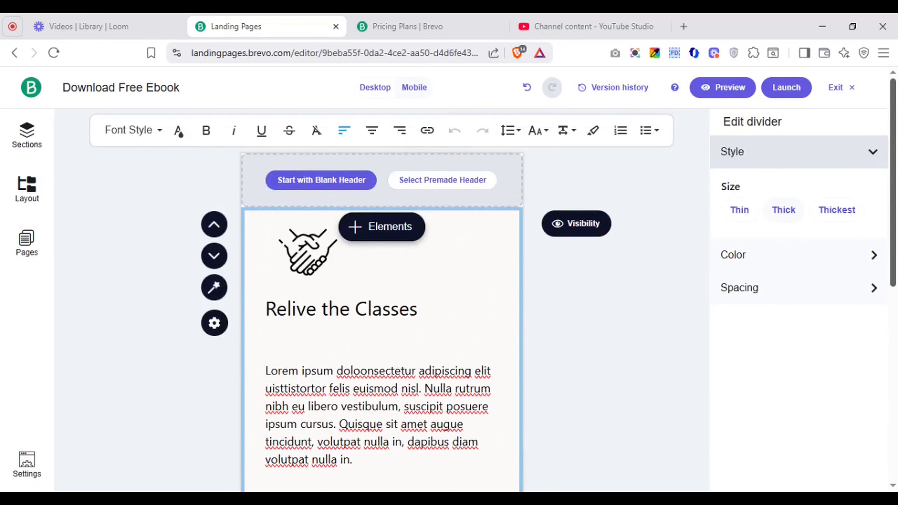
{"action": "left_click", "coordinate": [725, 93]}
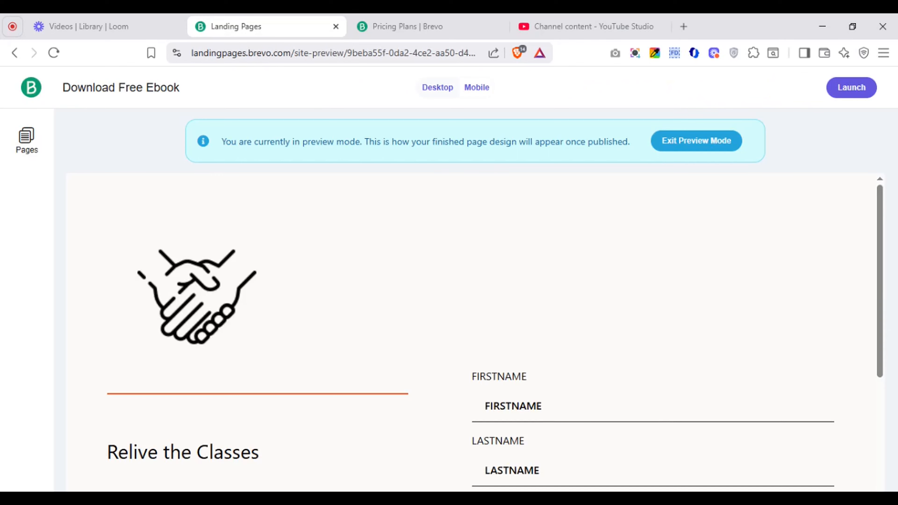
{"action": "left_click_drag", "start_coordinate": [879, 341], "coordinate": [876, 451]}
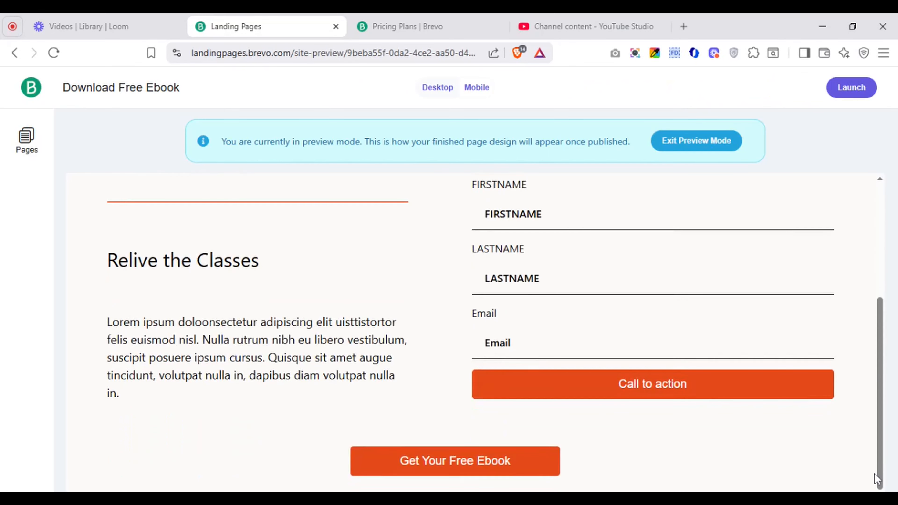
{"action": "left_click", "coordinate": [476, 87]}
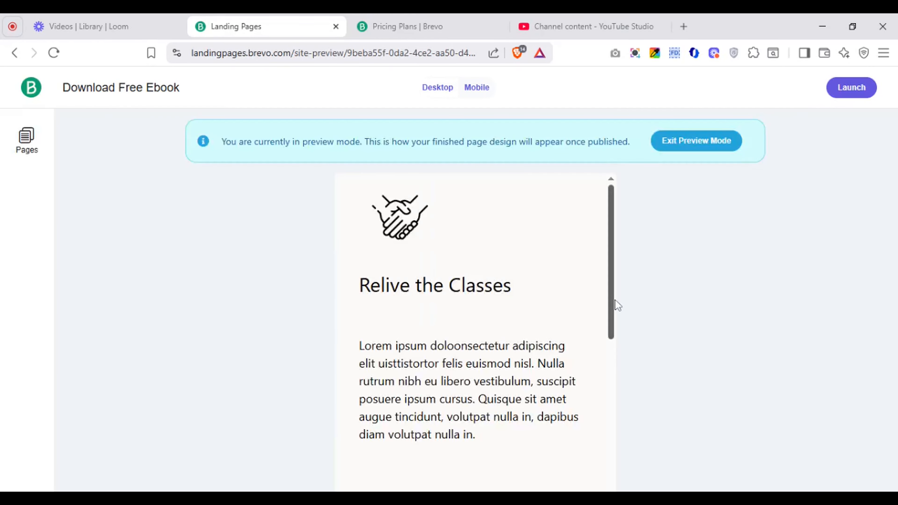
{"action": "left_click_drag", "start_coordinate": [614, 305], "coordinate": [618, 228]}
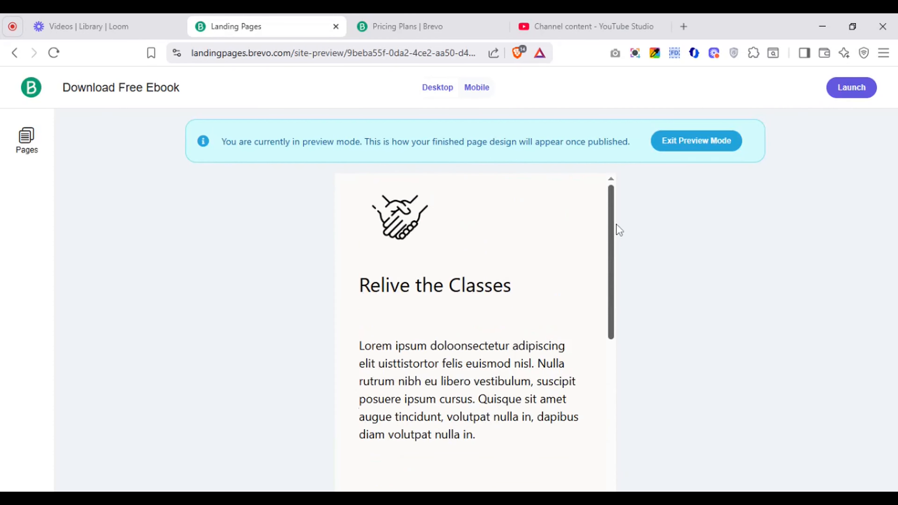
{"action": "left_click", "coordinate": [694, 150]}
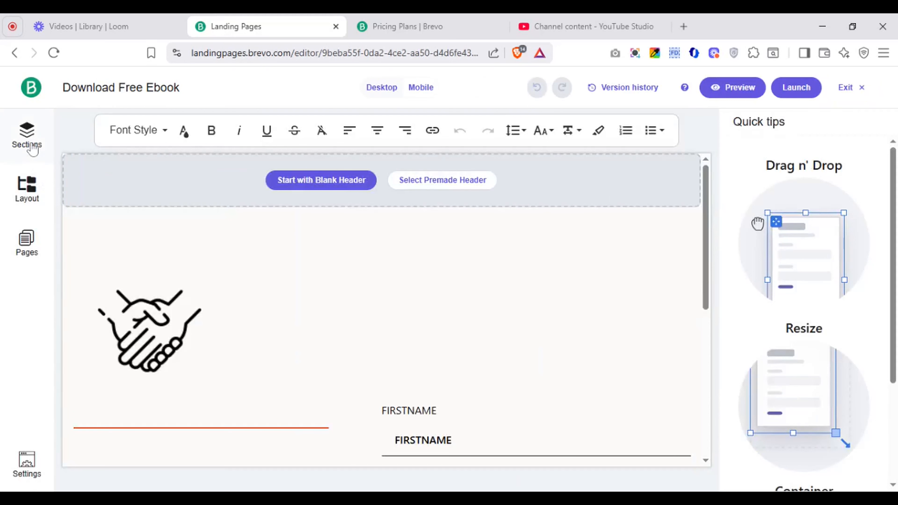
Browse the templates offered for creating a new page, including the thank-you designs, and return to the page list
{"action": "left_click", "coordinate": [32, 148]}
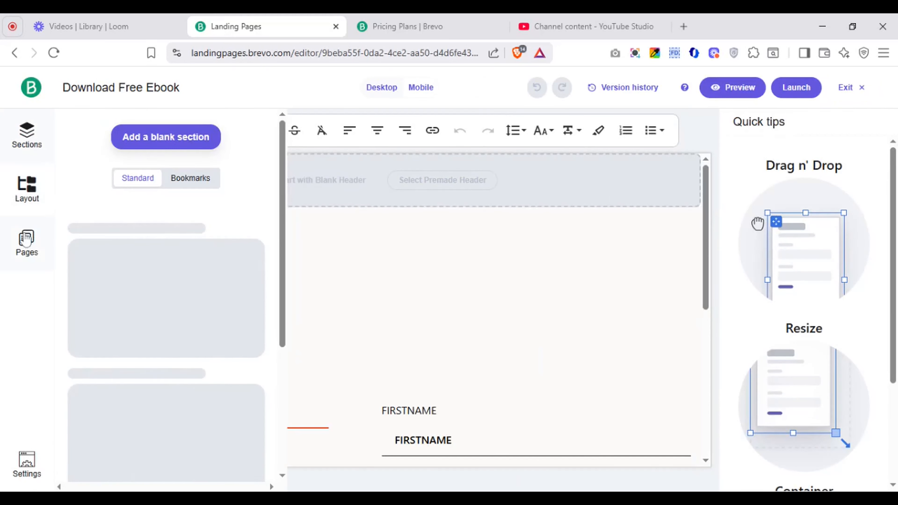
{"action": "left_click", "coordinate": [26, 240]}
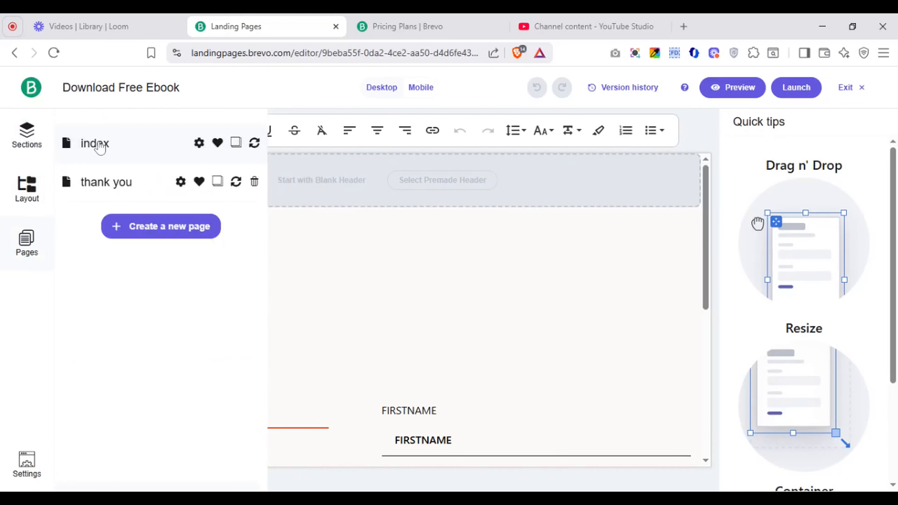
{"action": "left_click", "coordinate": [159, 230]}
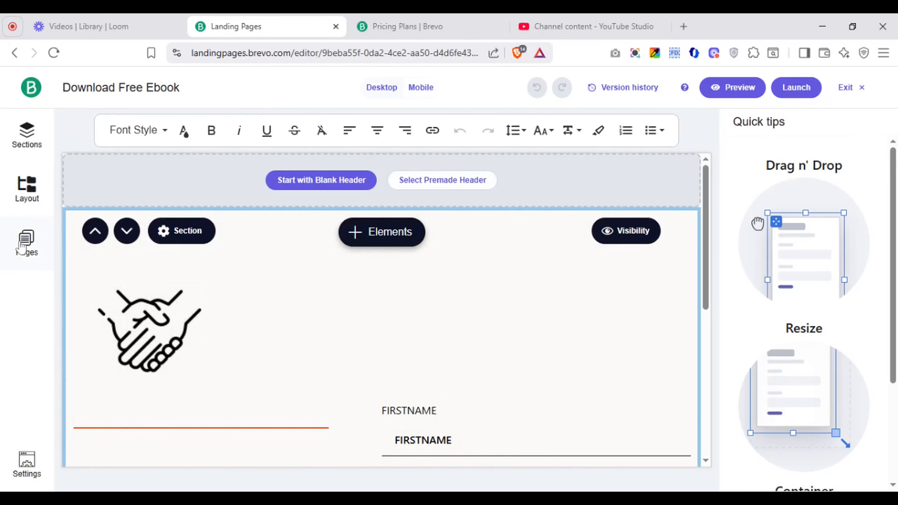
{"action": "left_click", "coordinate": [22, 246]}
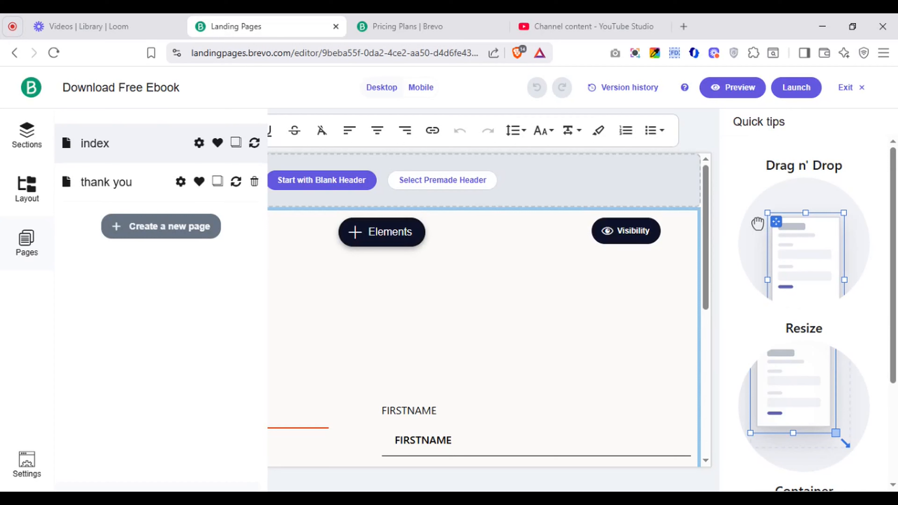
{"action": "left_click", "coordinate": [165, 227]}
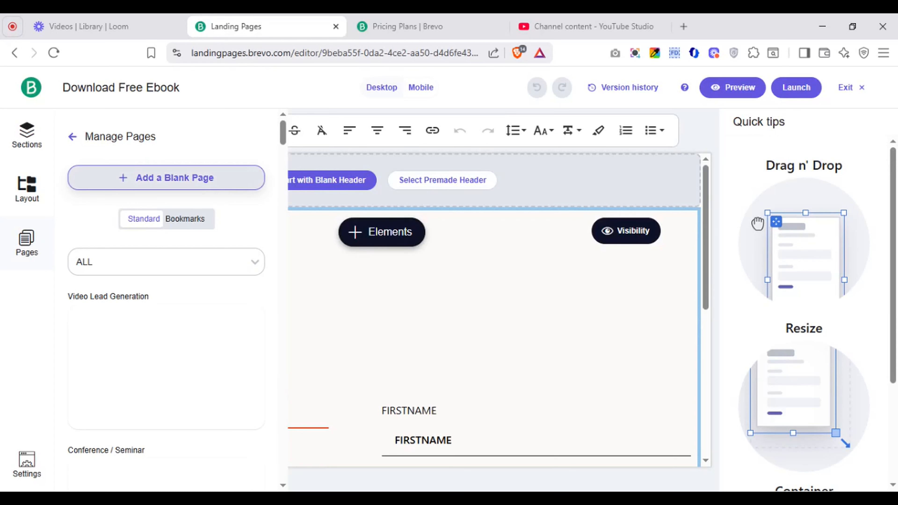
{"action": "scroll", "coordinate": [283, 171], "scroll_direction": "down", "scroll_amount": 10}
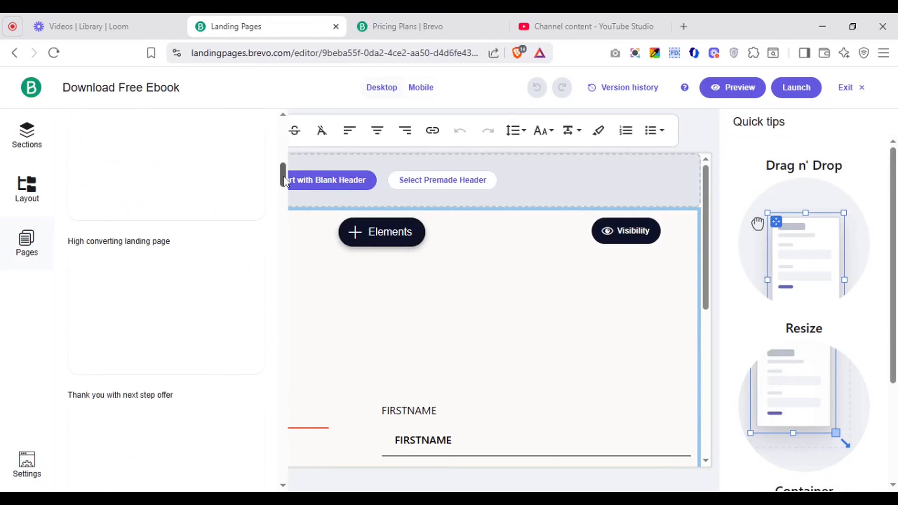
{"action": "left_click_drag", "start_coordinate": [284, 175], "coordinate": [292, 195]}
{"action": "scroll", "coordinate": [284, 278], "scroll_direction": "down", "scroll_amount": 5}
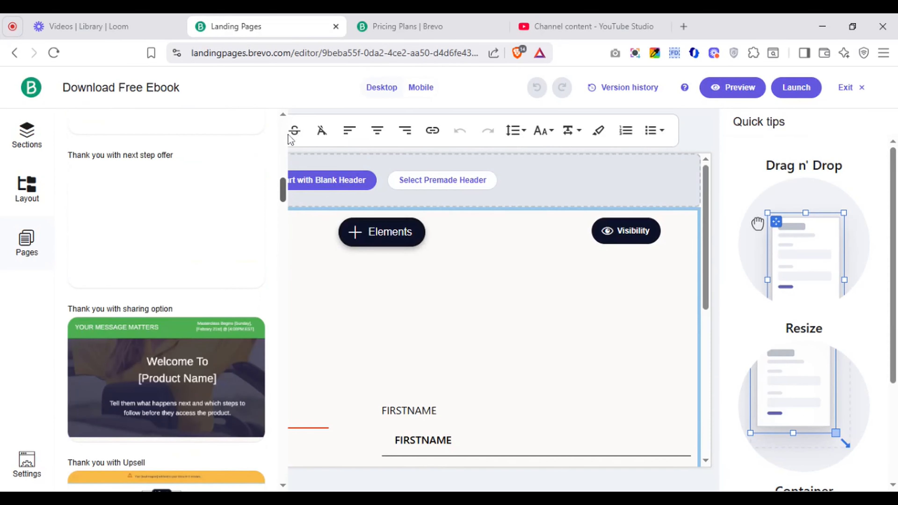
{"action": "left_click_drag", "start_coordinate": [288, 135], "coordinate": [282, 148]}
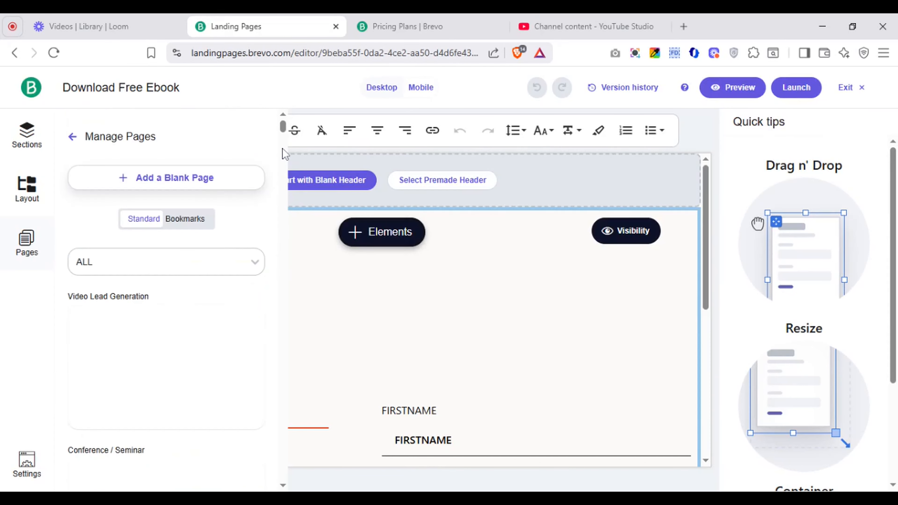
{"action": "left_click", "coordinate": [73, 137]}
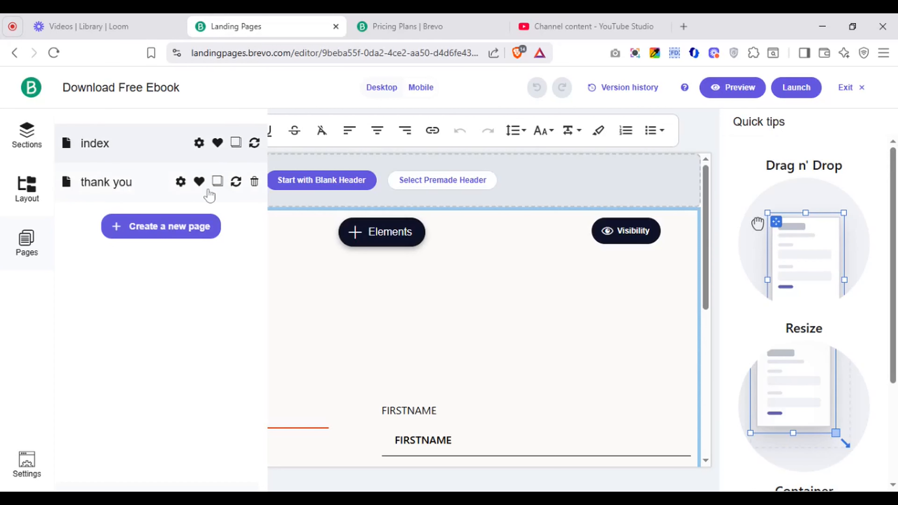
Open the existing thank you page in the editor and close the page list
{"action": "left_click", "coordinate": [113, 191]}
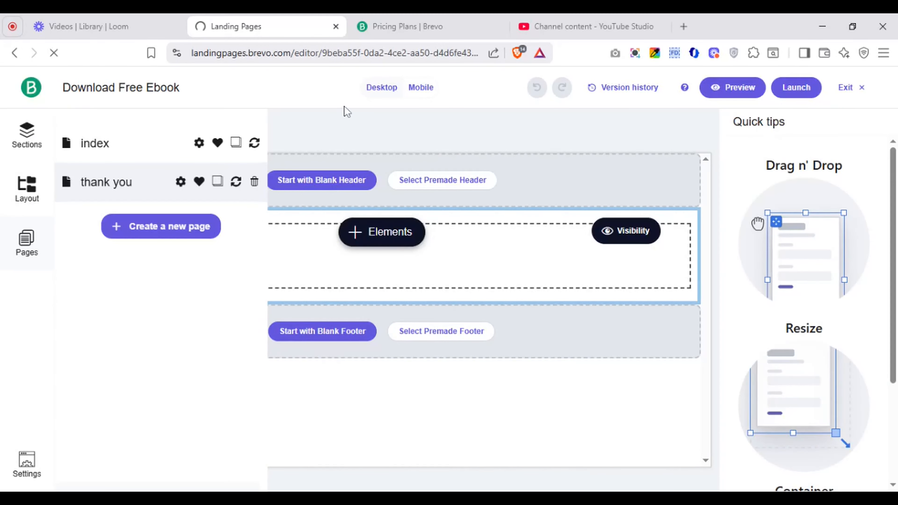
{"action": "left_click", "coordinate": [387, 230]}
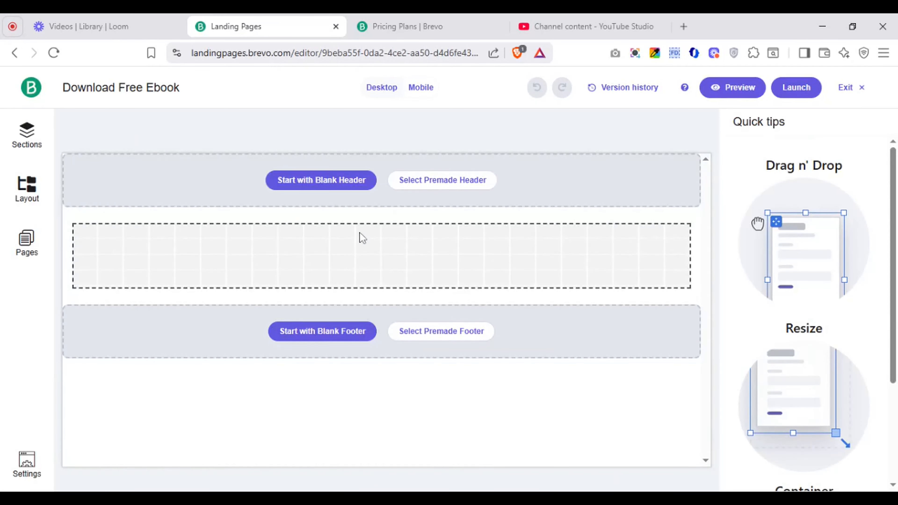
Add a Call to action button to the blank section of the thank you page and move it lower in the section
{"action": "left_click", "coordinate": [445, 275]}
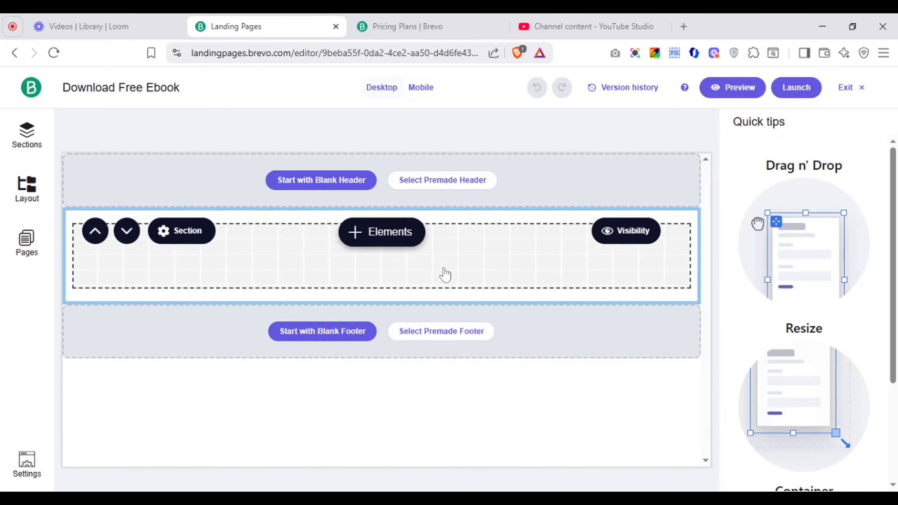
{"action": "left_click", "coordinate": [395, 237]}
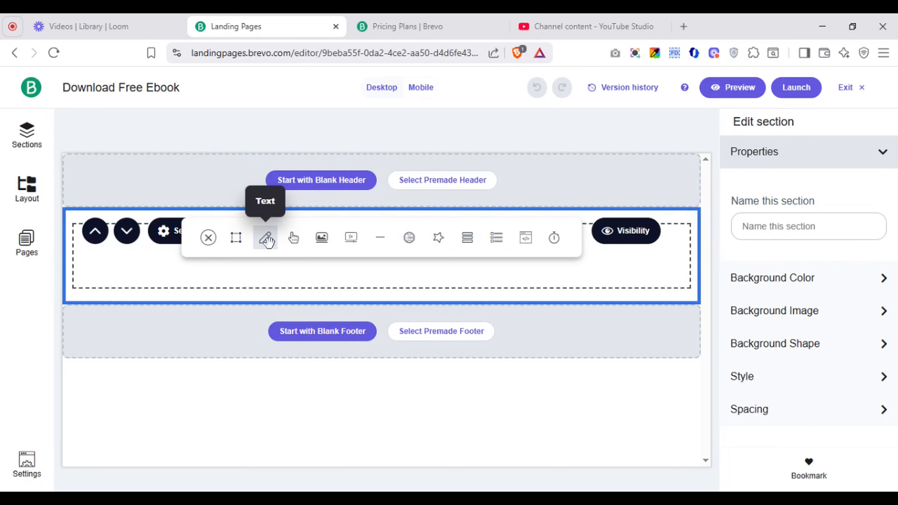
{"action": "left_click_drag", "start_coordinate": [266, 241], "coordinate": [326, 263]}
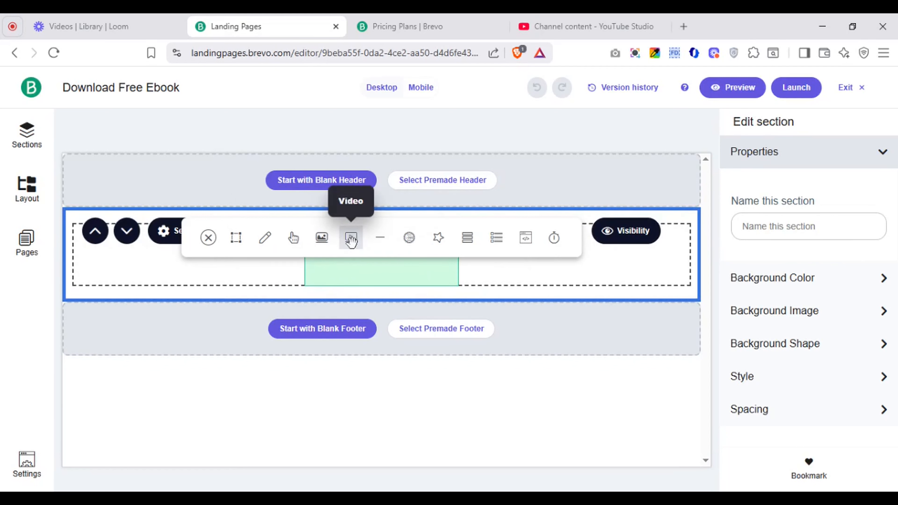
{"action": "left_click_drag", "start_coordinate": [297, 238], "coordinate": [332, 294]}
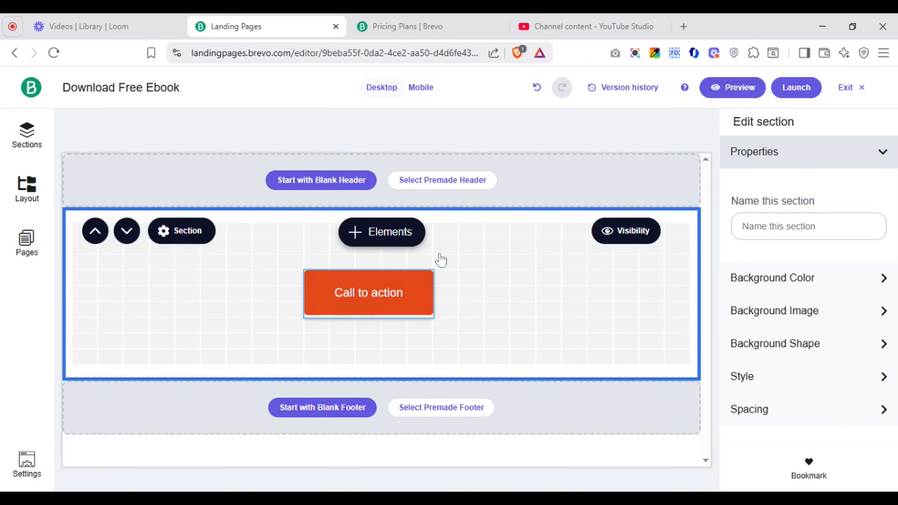
{"action": "left_click", "coordinate": [399, 293]}
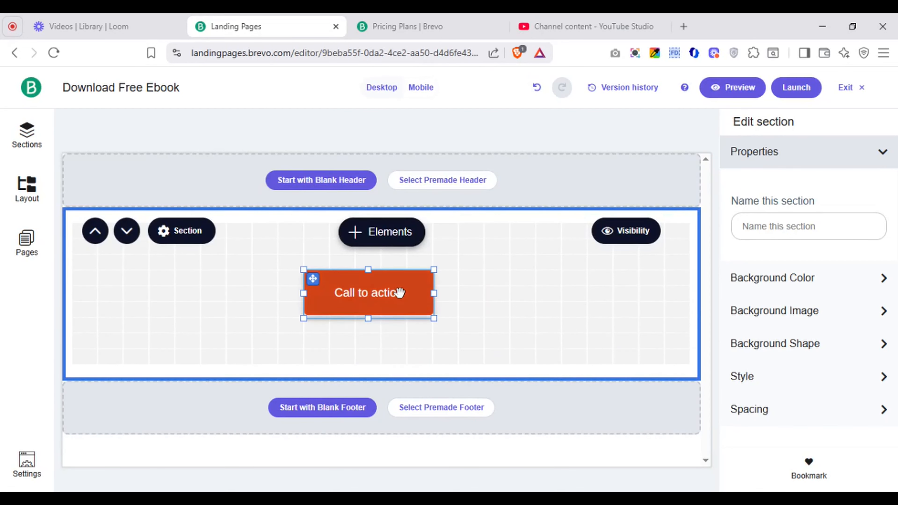
{"action": "left_click_drag", "start_coordinate": [399, 292], "coordinate": [409, 347]}
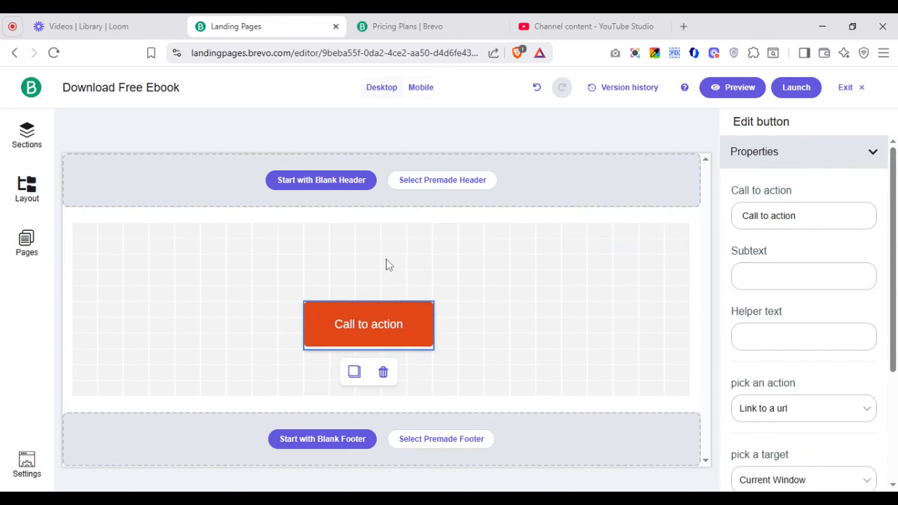
Add a text element above the button and enter "Thank You For Joining the Family"
{"action": "left_click", "coordinate": [389, 263]}
{"action": "left_click", "coordinate": [355, 232]}
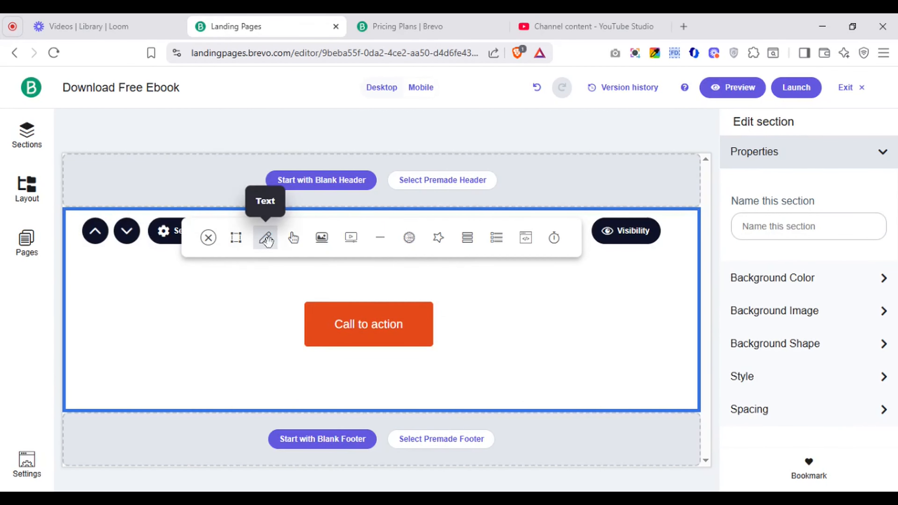
{"action": "mouse_move", "coordinate": [266, 241]}
{"action": "left_mouse_down"}
{"action": "mouse_move", "coordinate": [268, 283]}
{"action": "mouse_move", "coordinate": [208, 281]}
{"action": "left_mouse_up"}
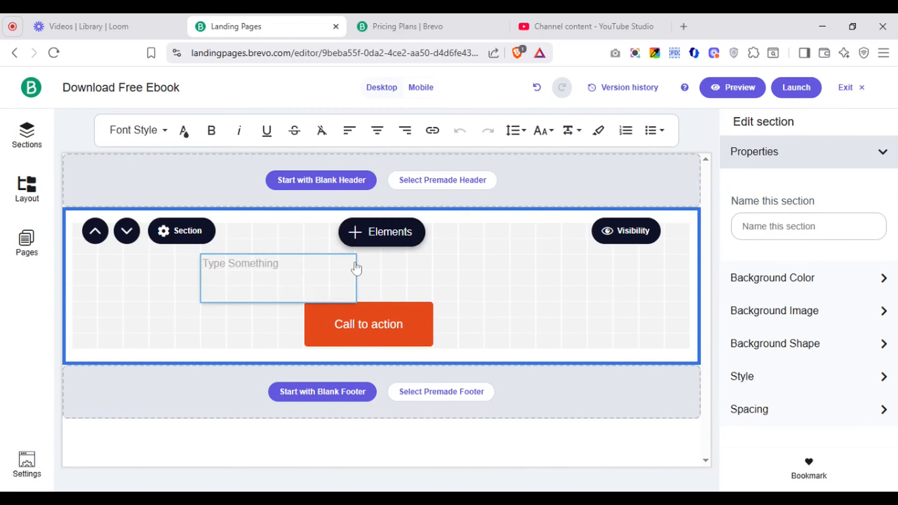
{"action": "left_click", "coordinate": [355, 268]}
{"action": "left_click_drag", "start_coordinate": [355, 268], "coordinate": [444, 264]}
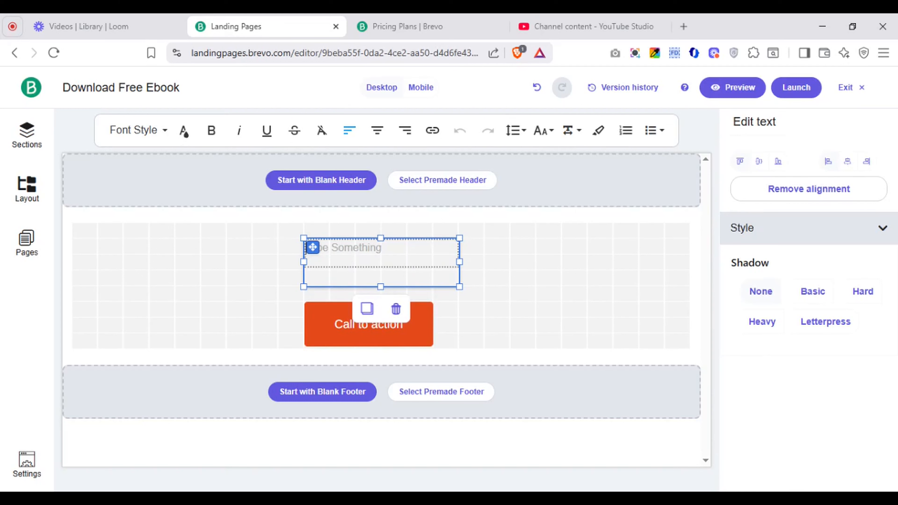
{"action": "type", "text": "Thank You For Joining the Family"}
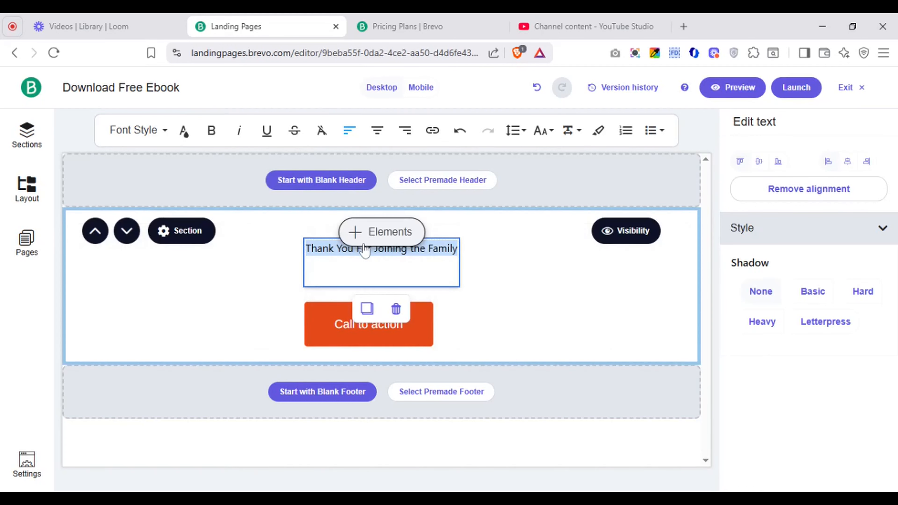
Apply the Title font style to the whole thank-you message
{"action": "left_click", "coordinate": [351, 260]}
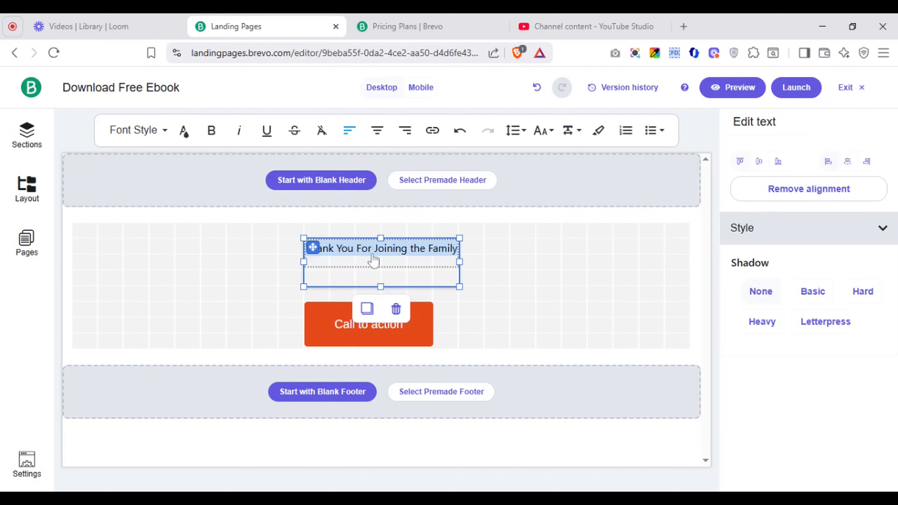
{"action": "left_click", "coordinate": [161, 134]}
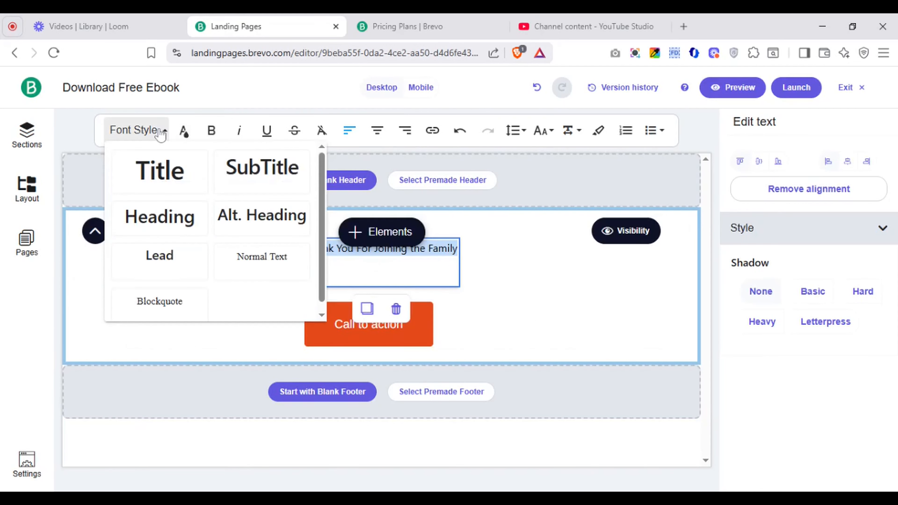
{"action": "left_click", "coordinate": [180, 185]}
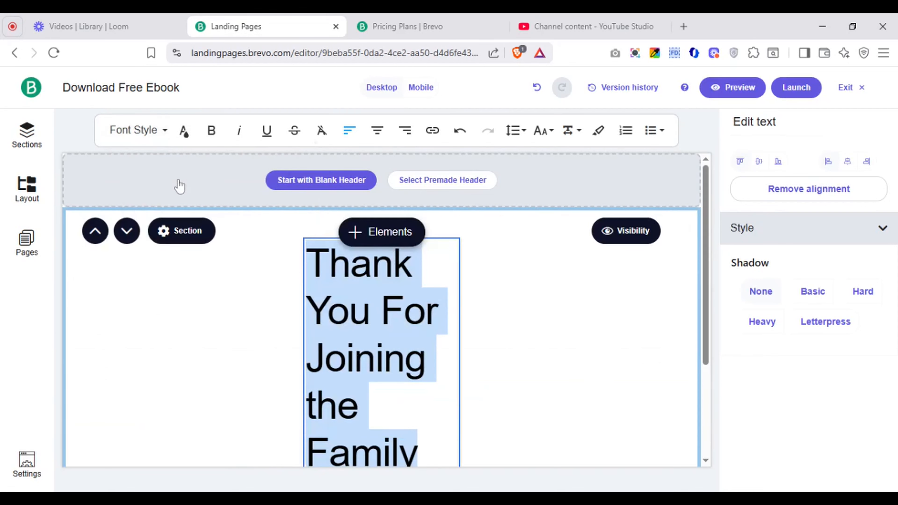
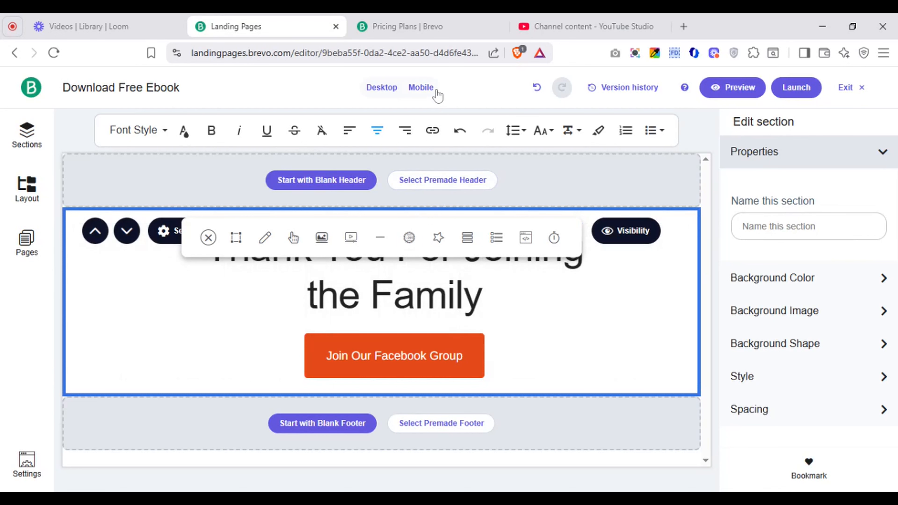
In the mobile layout, move the Join Our Facebook Group button below the thank-you heading
{"action": "left_click", "coordinate": [426, 96]}
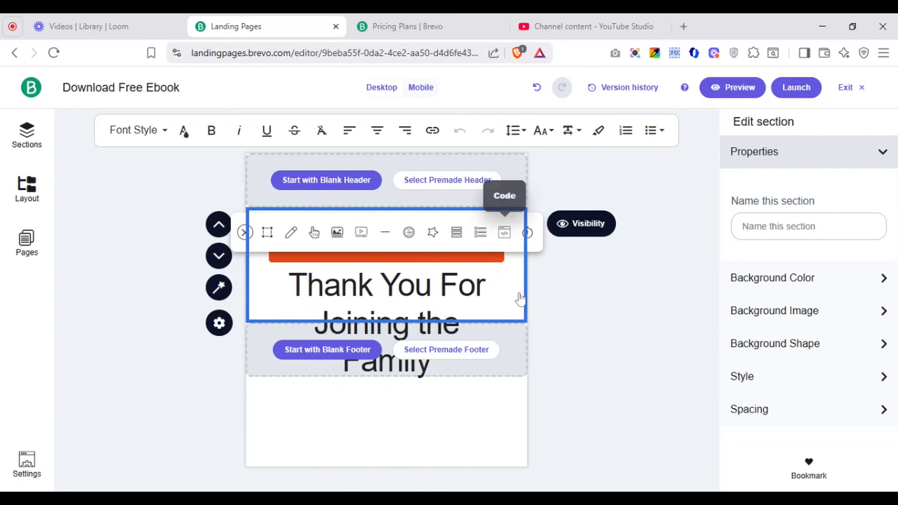
{"action": "left_click", "coordinate": [441, 322]}
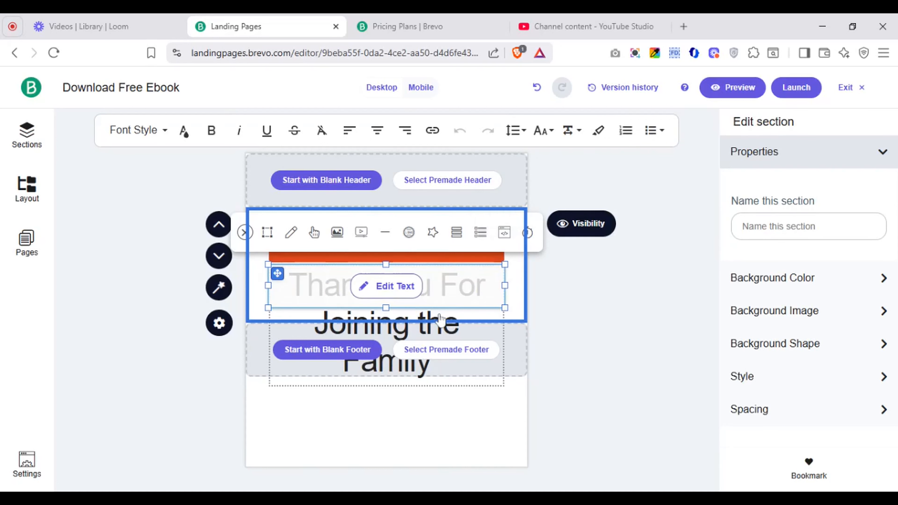
{"action": "left_click_drag", "start_coordinate": [442, 322], "coordinate": [437, 271]}
{"action": "left_click", "coordinate": [449, 256]}
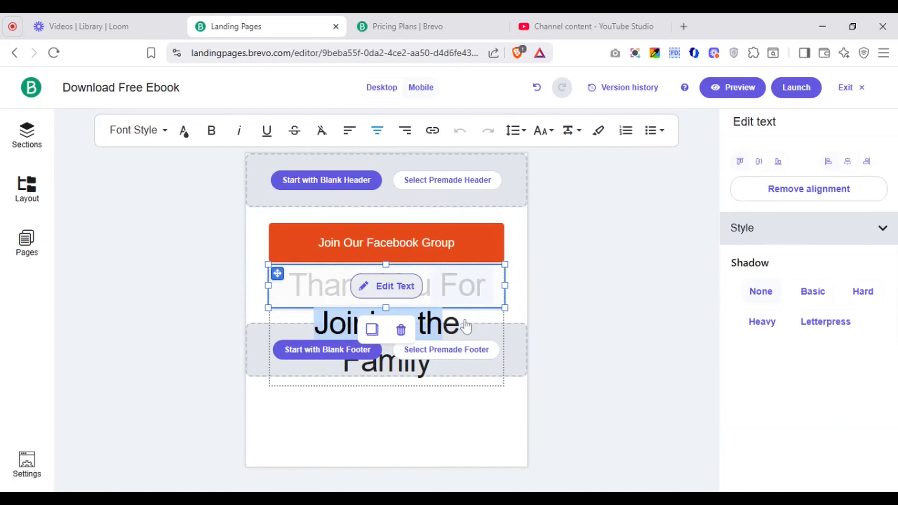
{"action": "left_click_drag", "start_coordinate": [448, 241], "coordinate": [448, 418]}
Make the entire thank-you heading bold in the mobile layout
{"action": "left_click", "coordinate": [468, 321]}
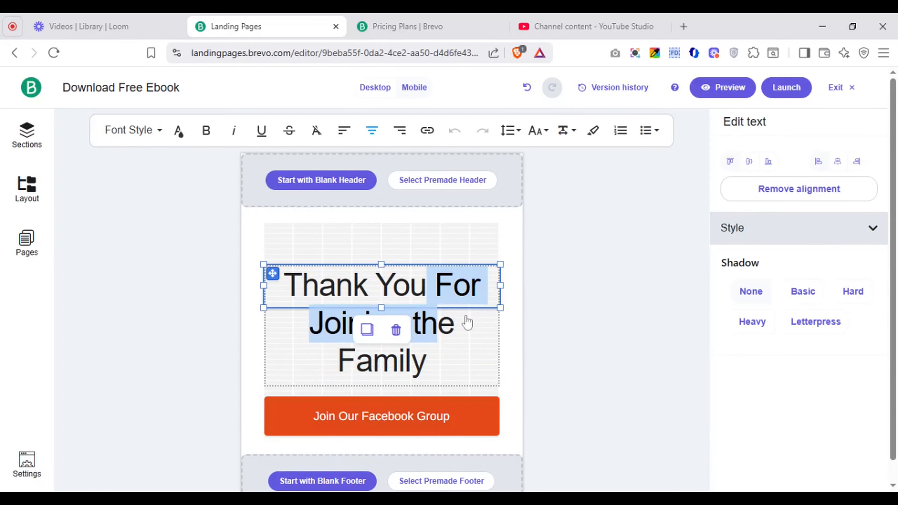
{"action": "triple_click", "coordinate": [464, 322]}
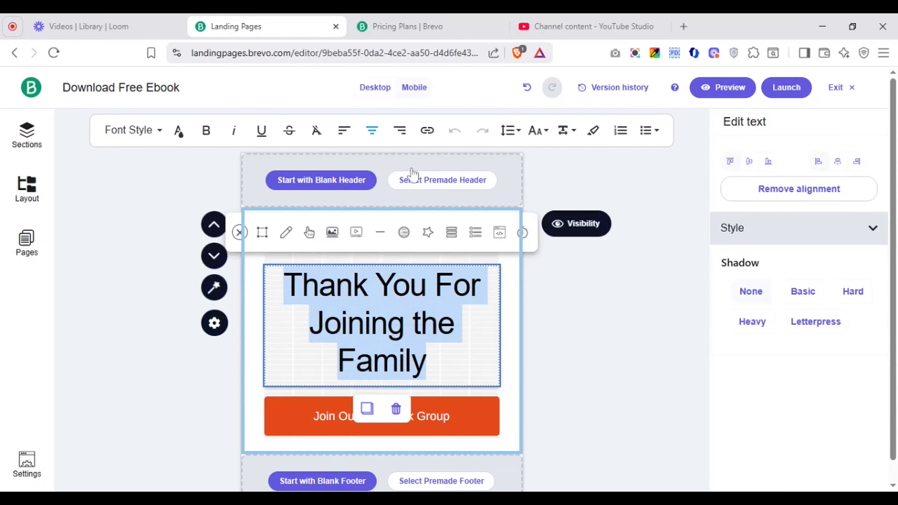
{"action": "left_click", "coordinate": [206, 130]}
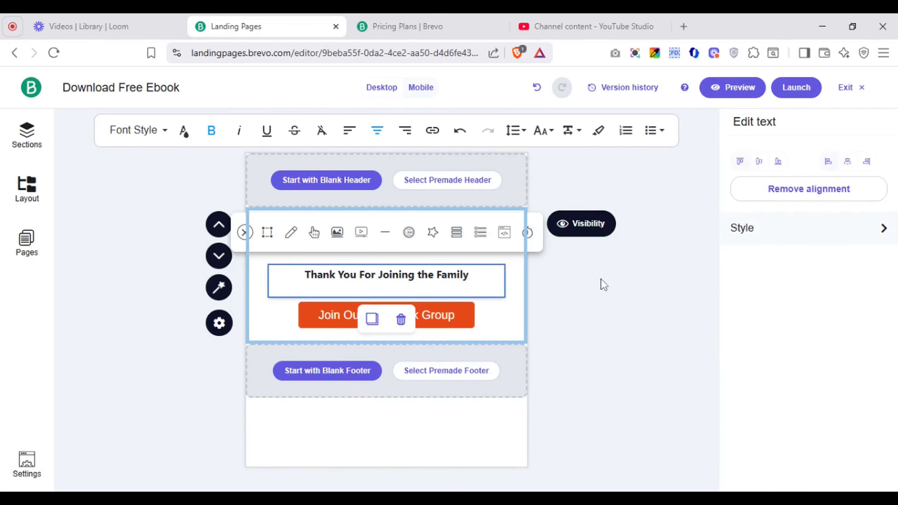
Return to the desktop layout and set the "Thank You For Joining the Family" text back to the Title font style
{"action": "left_click", "coordinate": [379, 100]}
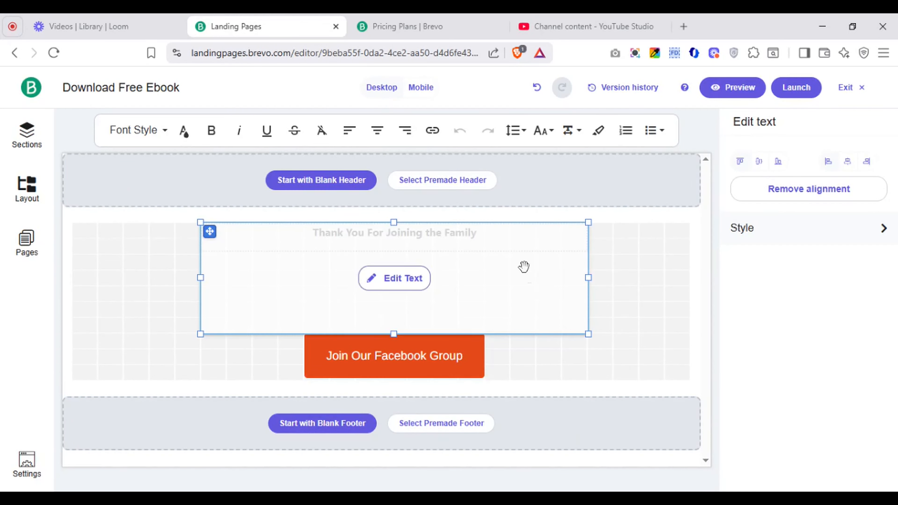
{"action": "left_click", "coordinate": [392, 279]}
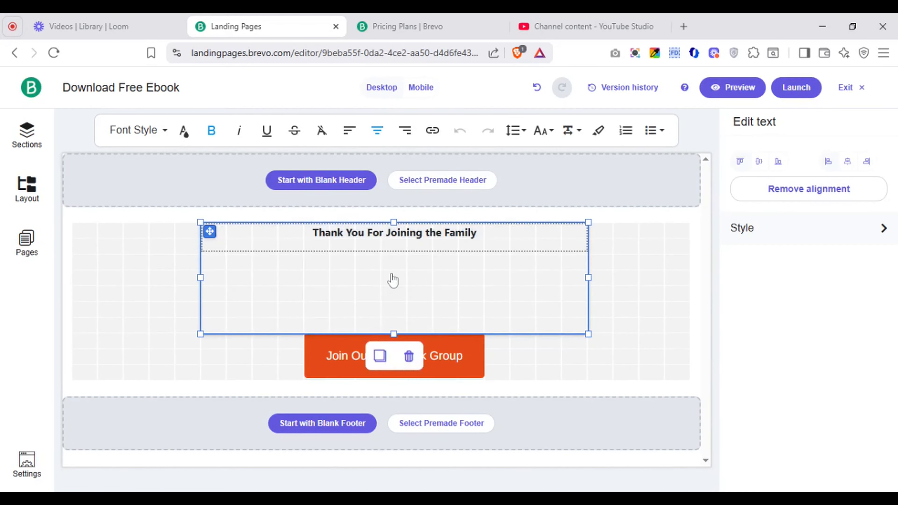
{"action": "double_click", "coordinate": [350, 234]}
{"action": "triple_click", "coordinate": [350, 234]}
{"action": "left_click", "coordinate": [156, 131]}
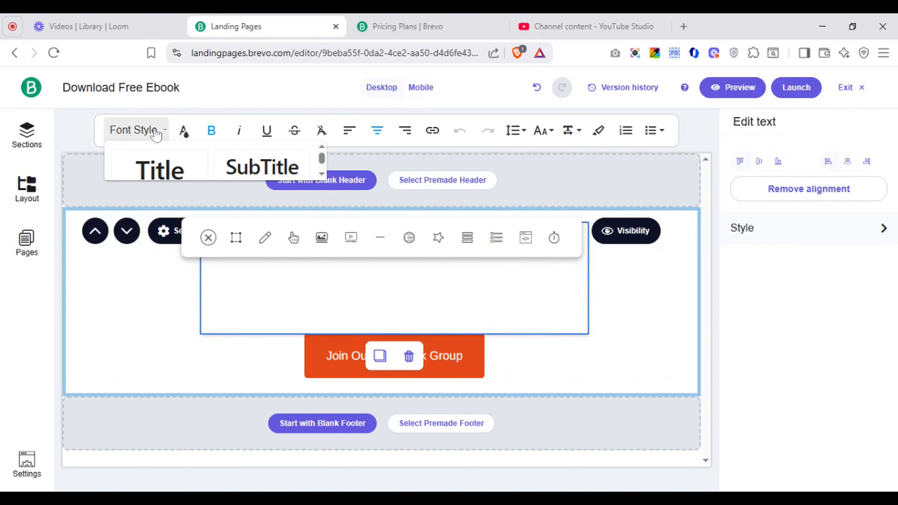
{"action": "left_click", "coordinate": [160, 169]}
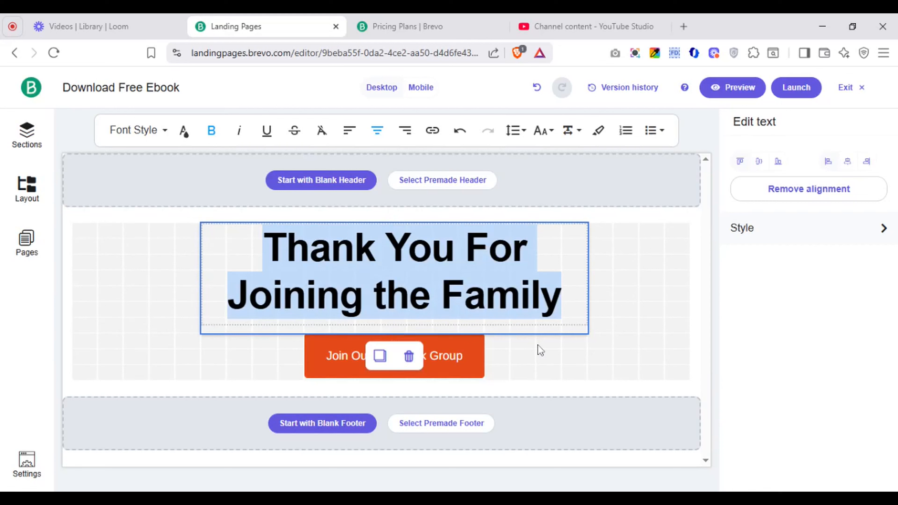
{"action": "left_click", "coordinate": [555, 361]}
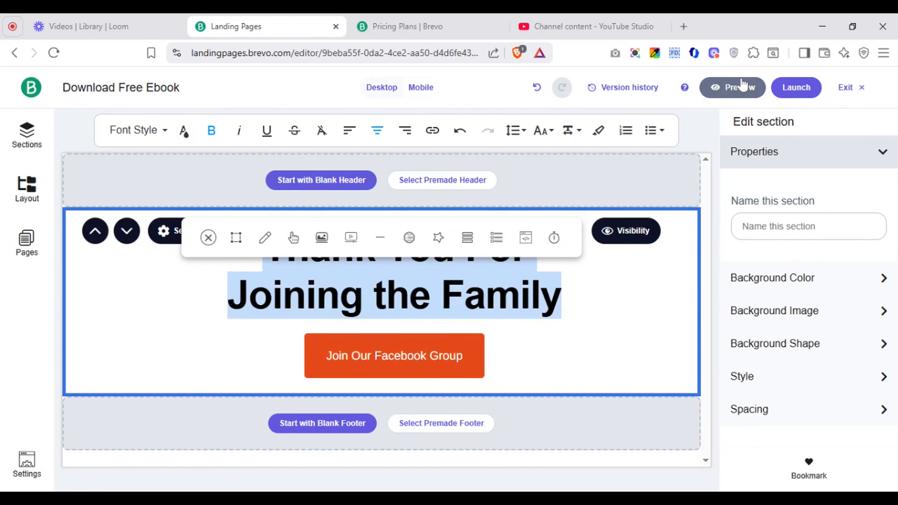
Preview the thank you page, exit the preview, and look over the page list and the index page from header to footer
{"action": "left_click", "coordinate": [740, 88]}
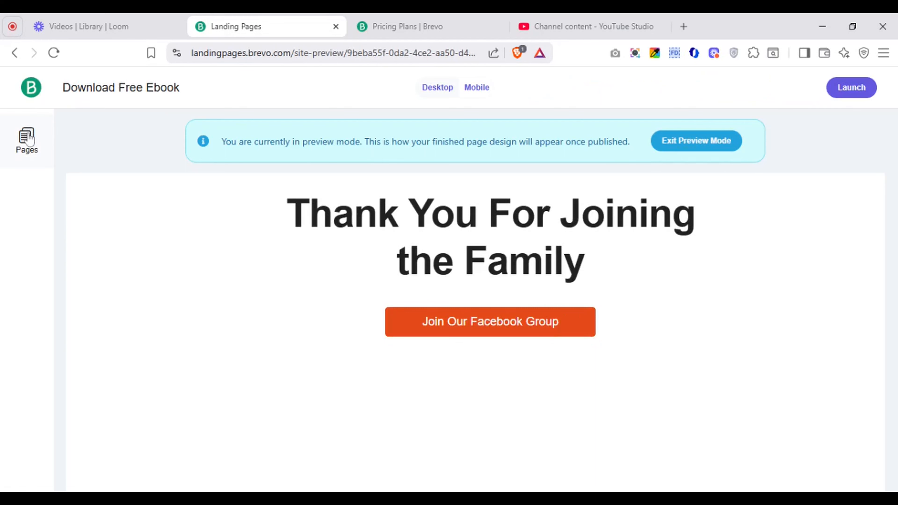
{"action": "left_click", "coordinate": [701, 146]}
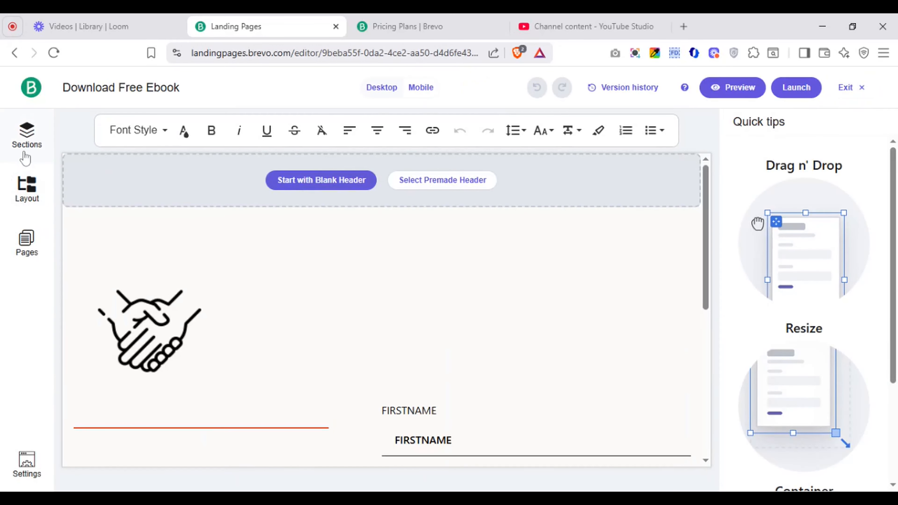
{"action": "left_click", "coordinate": [25, 248]}
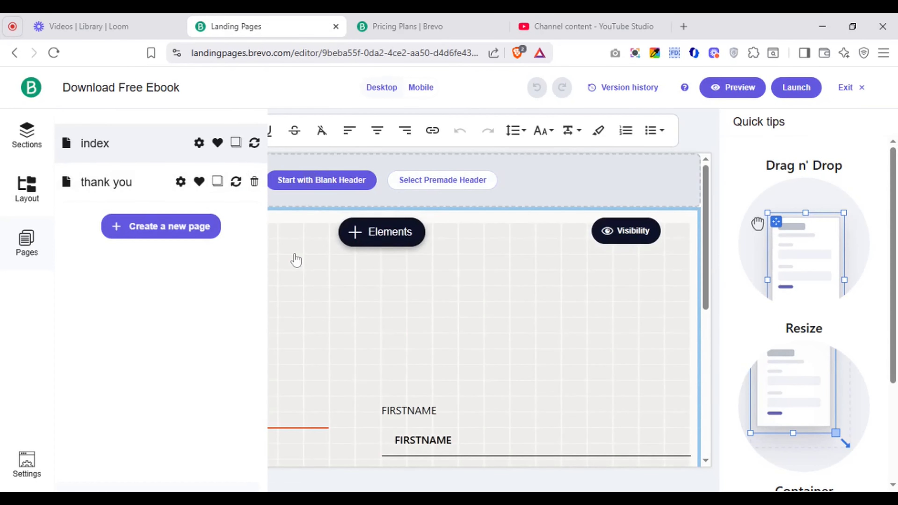
{"action": "left_click", "coordinate": [481, 195]}
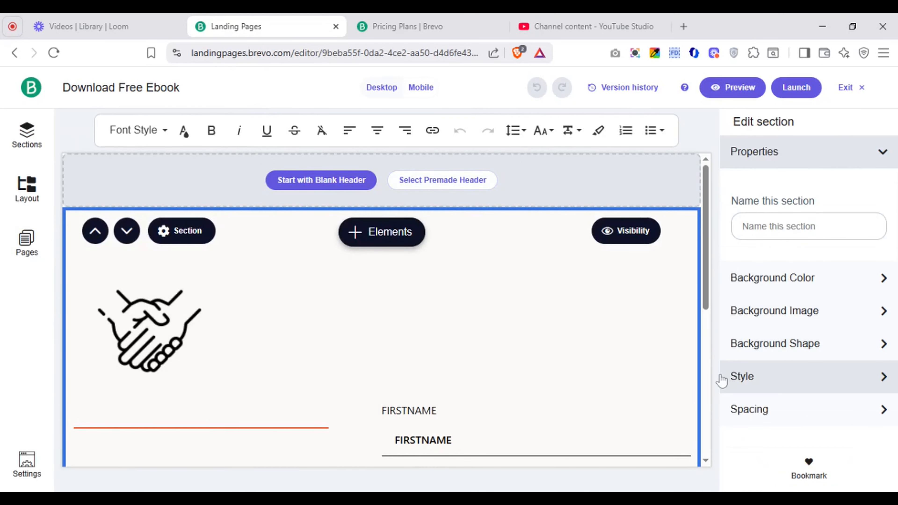
{"action": "left_click", "coordinate": [704, 387]}
{"action": "scroll", "coordinate": [703, 389], "scroll_direction": "down", "scroll_amount": 1}
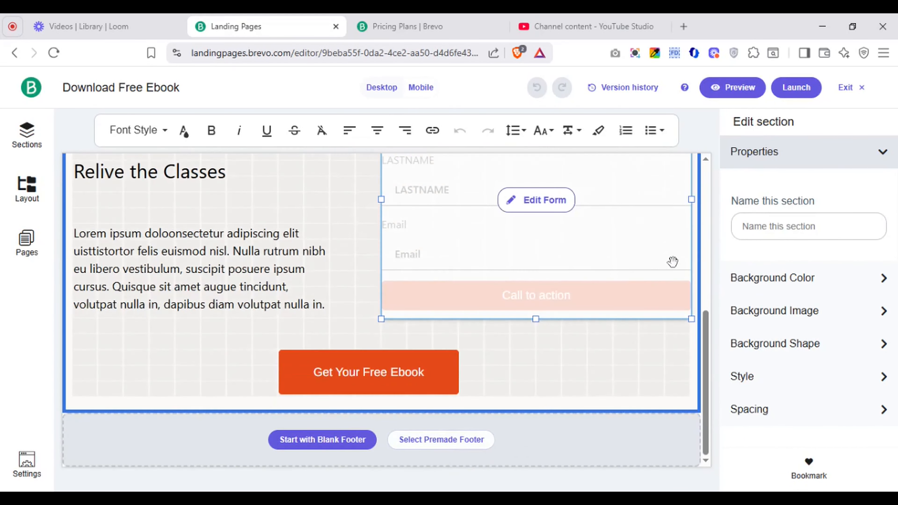
{"action": "left_click", "coordinate": [706, 269]}
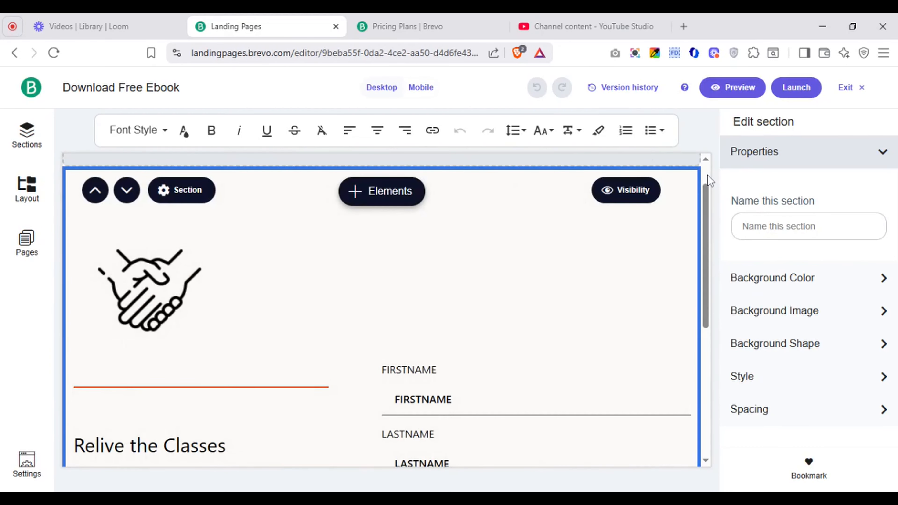
{"action": "scroll", "coordinate": [710, 181], "scroll_direction": "up", "scroll_amount": 1}
Add the premade "Logo and phone number" header to the index page and inspect its logo, phone icon and call text
{"action": "left_click", "coordinate": [447, 191]}
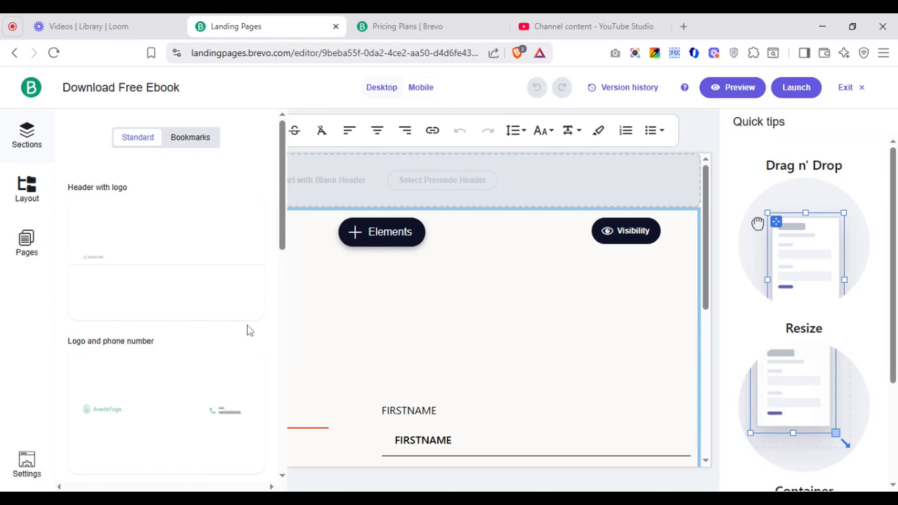
{"action": "mouse_move", "coordinate": [129, 399]}
{"action": "left_click", "coordinate": [165, 410]}
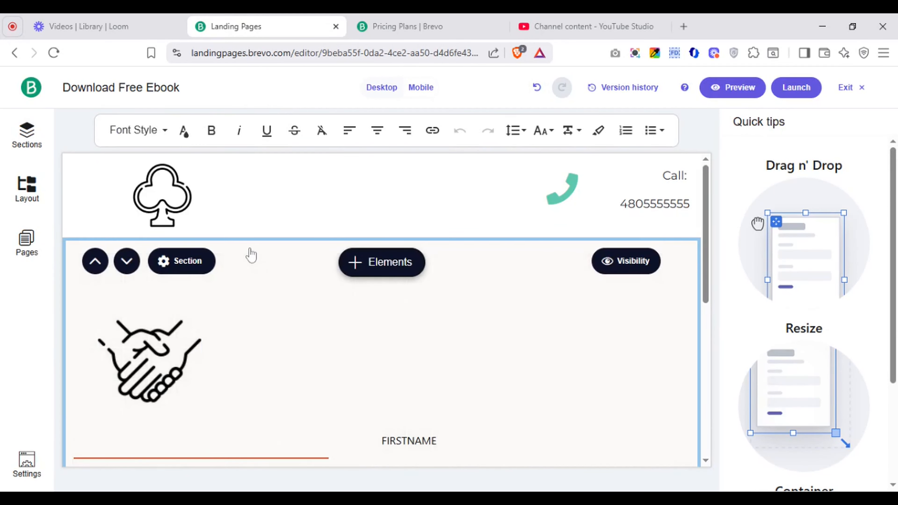
{"action": "left_click", "coordinate": [155, 215]}
{"action": "left_click", "coordinate": [623, 198]}
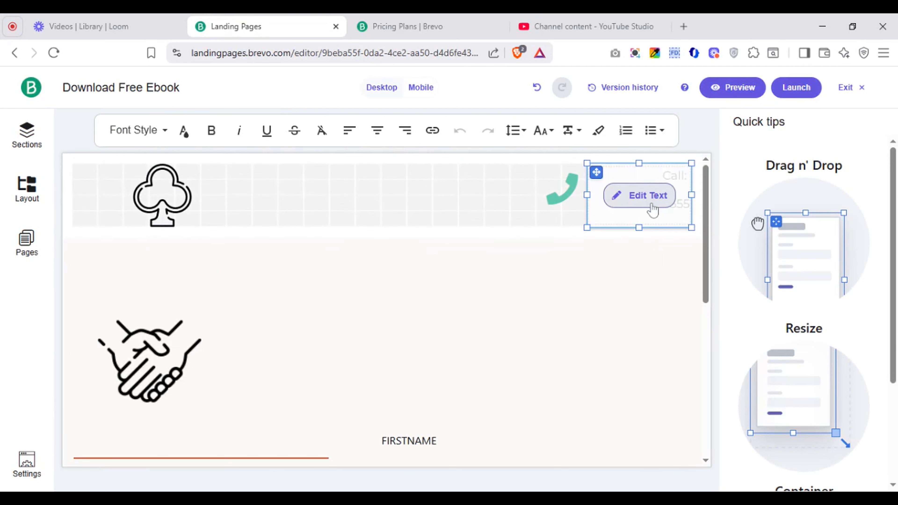
{"action": "left_click", "coordinate": [572, 194]}
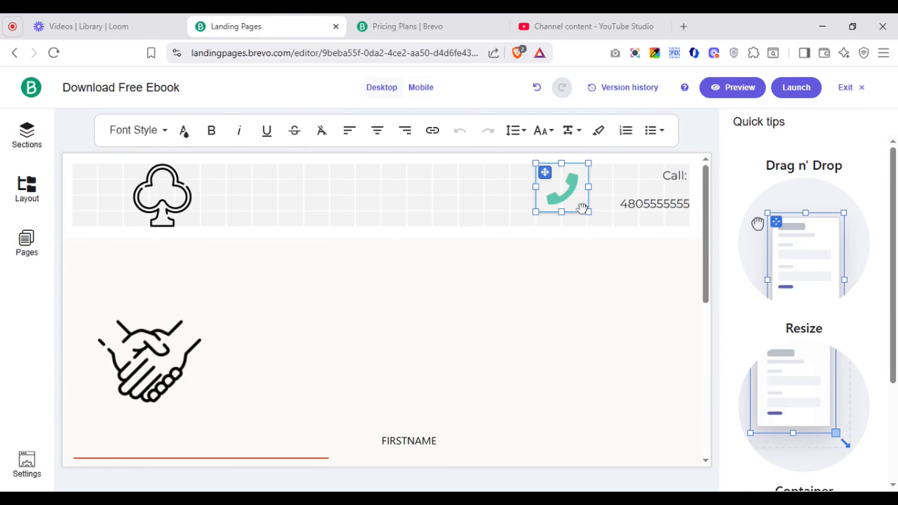
Try to shrink the phone icon in the header, and select the call text beside it
{"action": "left_click_drag", "start_coordinate": [589, 211], "coordinate": [589, 196]}
{"action": "left_click", "coordinate": [567, 182]}
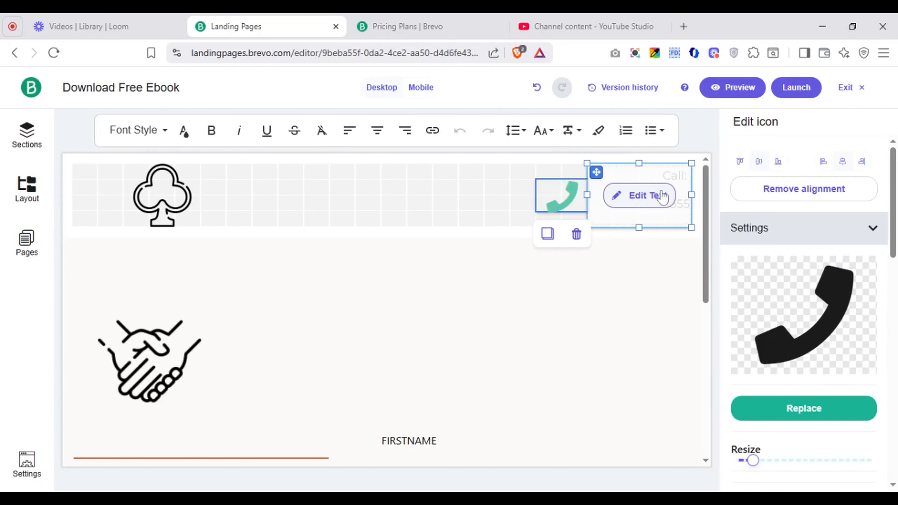
{"action": "left_click", "coordinate": [662, 196]}
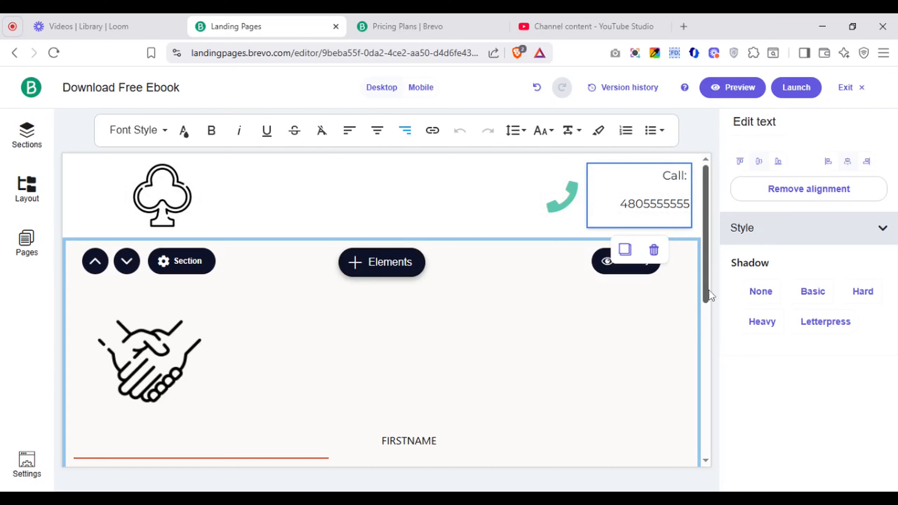
Add the last premade "Footer 4" section, with logo and copyright text, to the index page
{"action": "scroll", "coordinate": [708, 309], "scroll_direction": "down", "scroll_amount": 10}
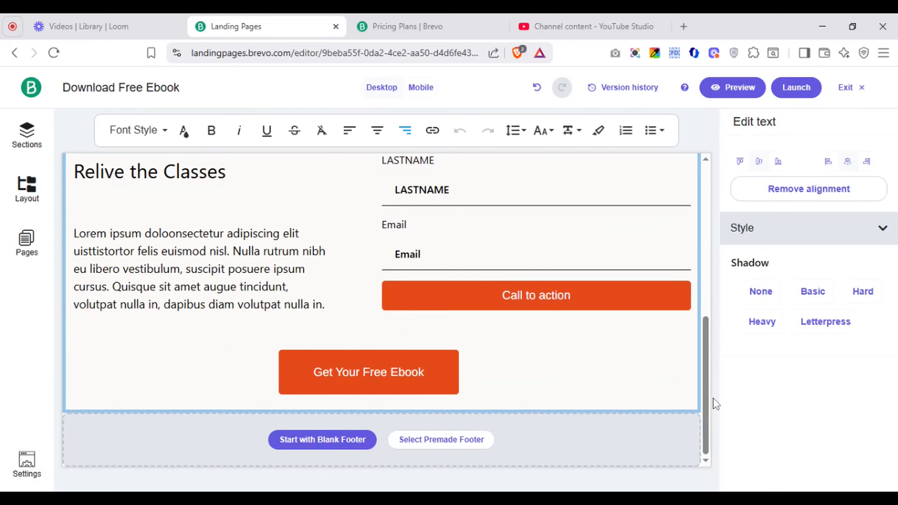
{"action": "left_click", "coordinate": [438, 449]}
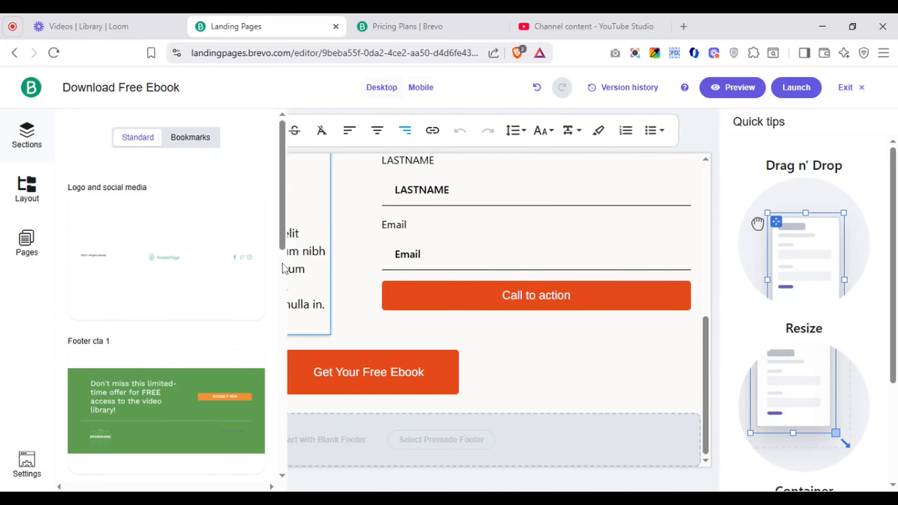
{"action": "scroll", "coordinate": [283, 264], "scroll_direction": "down", "scroll_amount": 15}
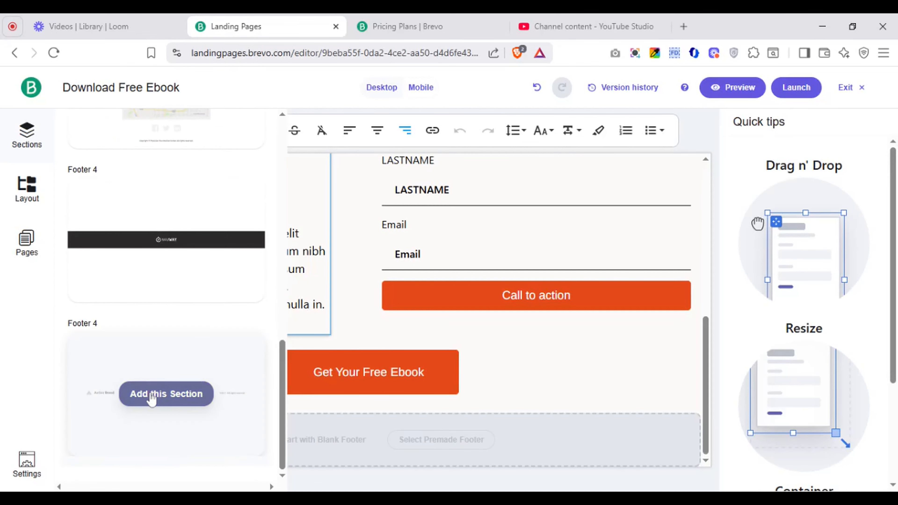
{"action": "left_click", "coordinate": [151, 394]}
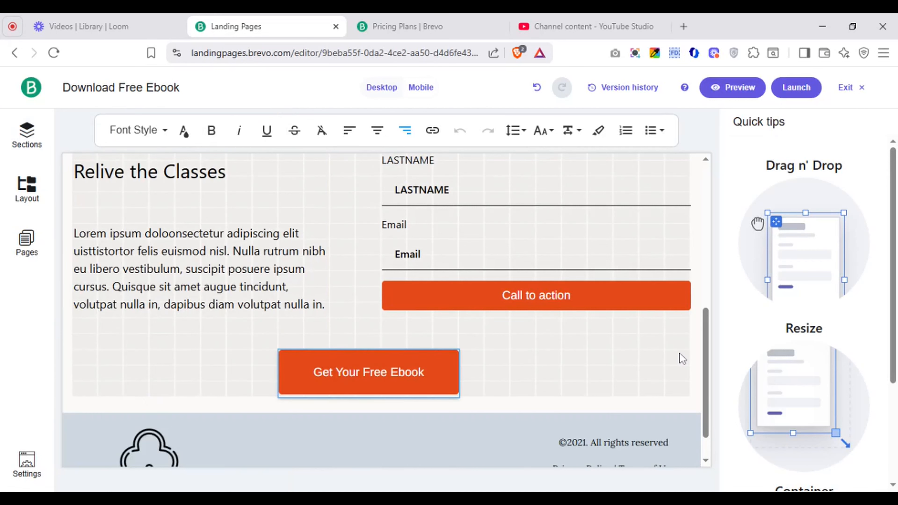
{"action": "left_click_drag", "start_coordinate": [708, 395], "coordinate": [708, 443]}
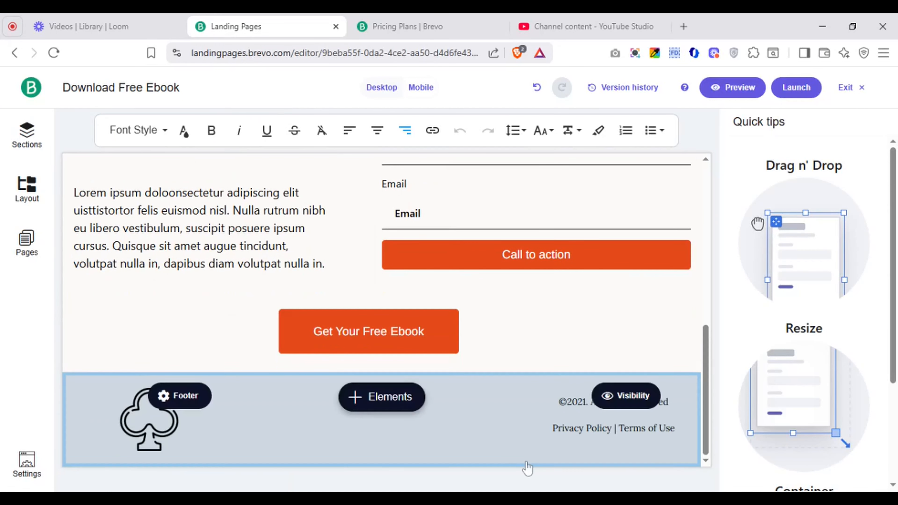
Look over the footer's background color and background image settings, and check the header in the page preview
{"action": "left_click", "coordinate": [495, 460]}
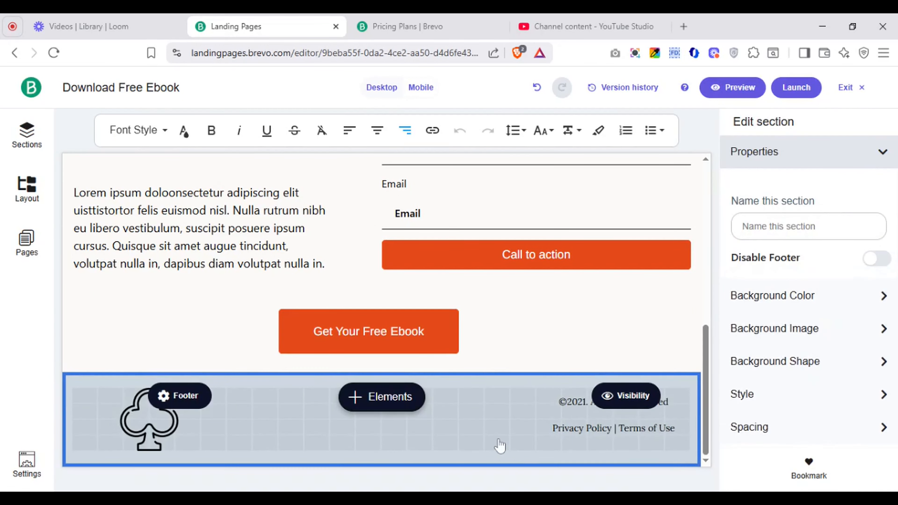
{"action": "left_click", "coordinate": [540, 431]}
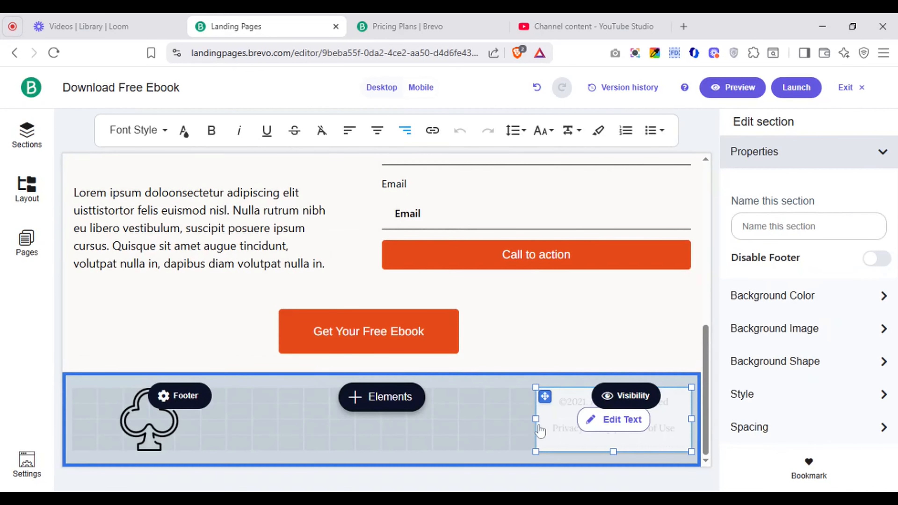
{"action": "left_click", "coordinate": [819, 301]}
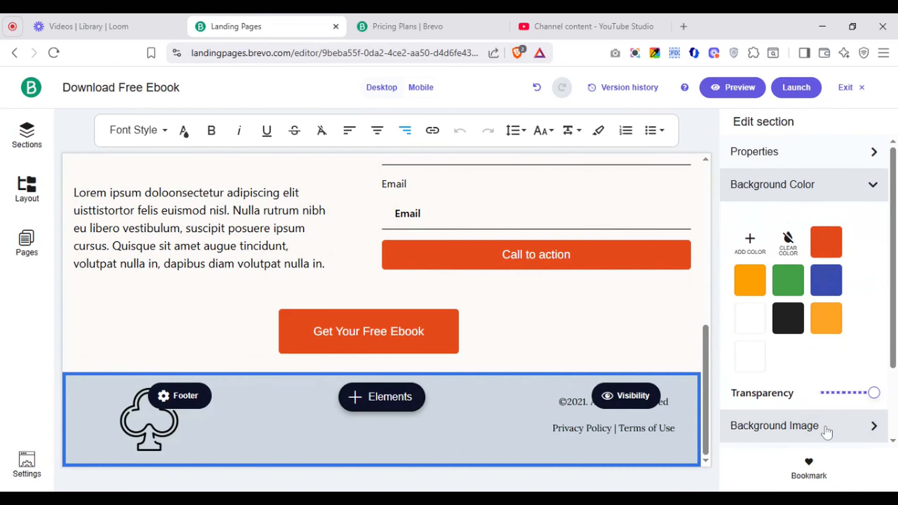
{"action": "left_click", "coordinate": [817, 425]}
{"action": "scroll", "coordinate": [810, 293], "scroll_direction": "down", "scroll_amount": 5}
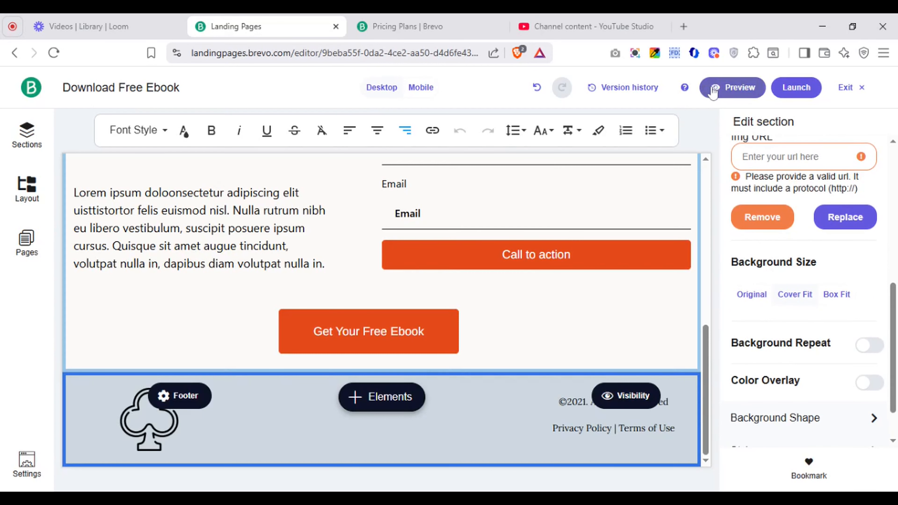
{"action": "left_click", "coordinate": [728, 93]}
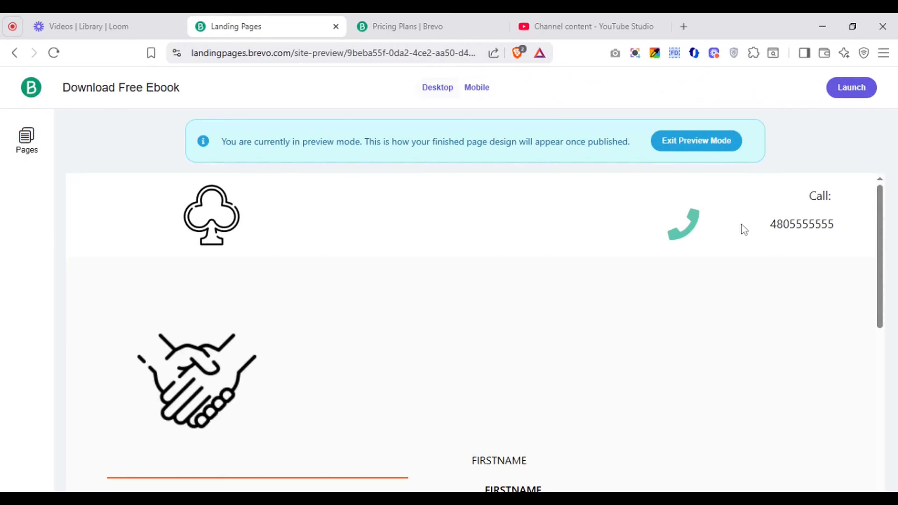
{"action": "left_click", "coordinate": [705, 148]}
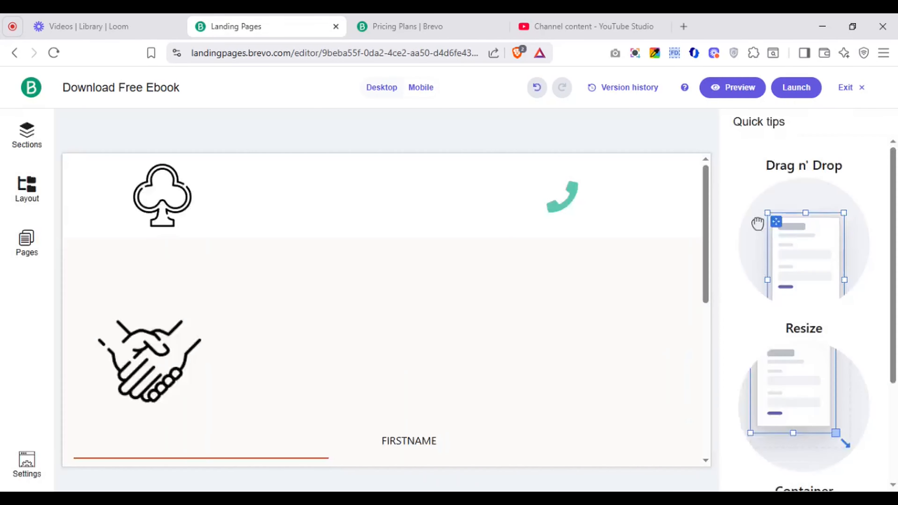
Narrow the header's call text box, and move the phone icon closer to it with a narrower icon box
{"action": "left_click", "coordinate": [546, 196]}
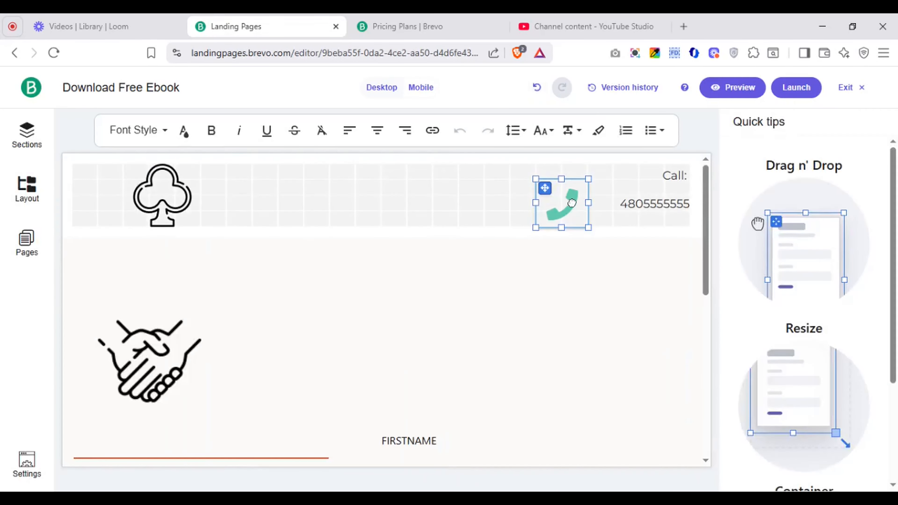
{"action": "left_click_drag", "start_coordinate": [547, 196], "coordinate": [614, 197]}
{"action": "left_click", "coordinate": [554, 196]}
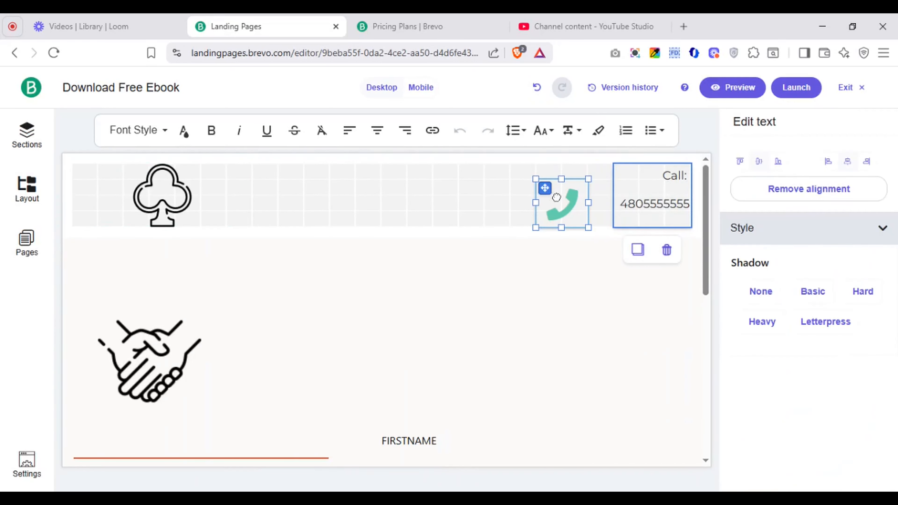
{"action": "left_click_drag", "start_coordinate": [557, 198], "coordinate": [579, 181]}
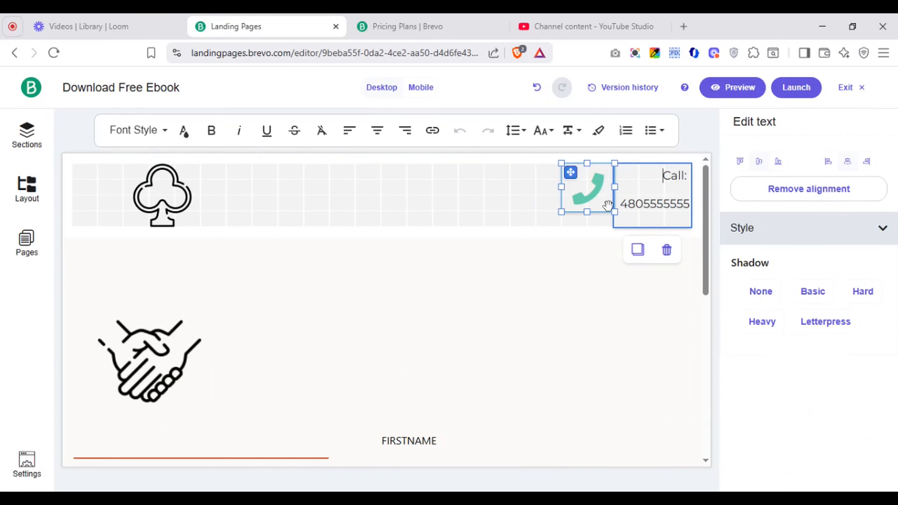
{"action": "left_click_drag", "start_coordinate": [615, 213], "coordinate": [596, 203]}
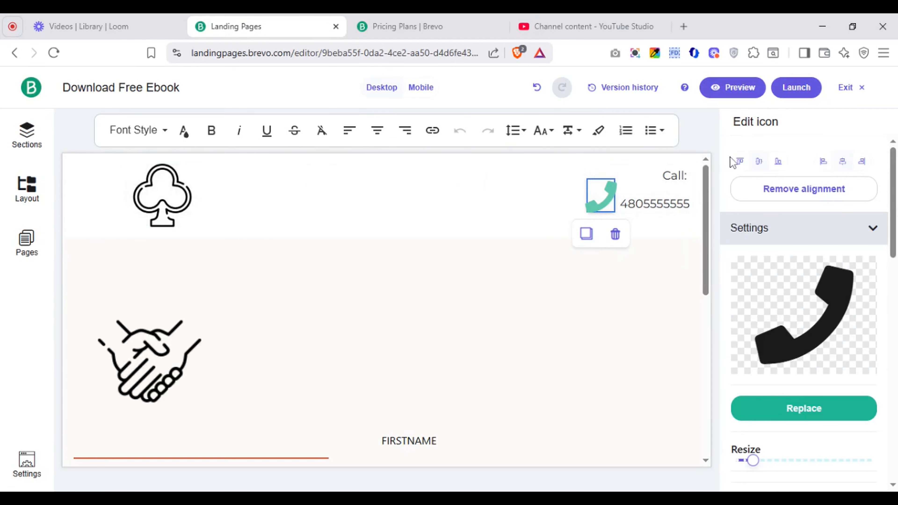
Preview the phone icon's placement beside the call text and return to the editor
{"action": "left_click", "coordinate": [728, 95]}
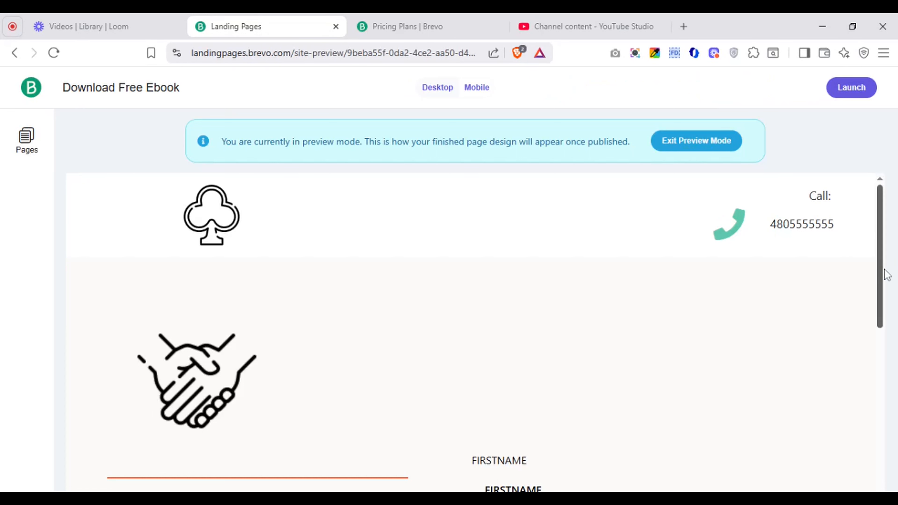
{"action": "scroll", "coordinate": [883, 283], "scroll_direction": "down", "scroll_amount": 2}
{"action": "scroll", "coordinate": [883, 262], "scroll_direction": "up", "scroll_amount": 2}
{"action": "left_click", "coordinate": [715, 151]}
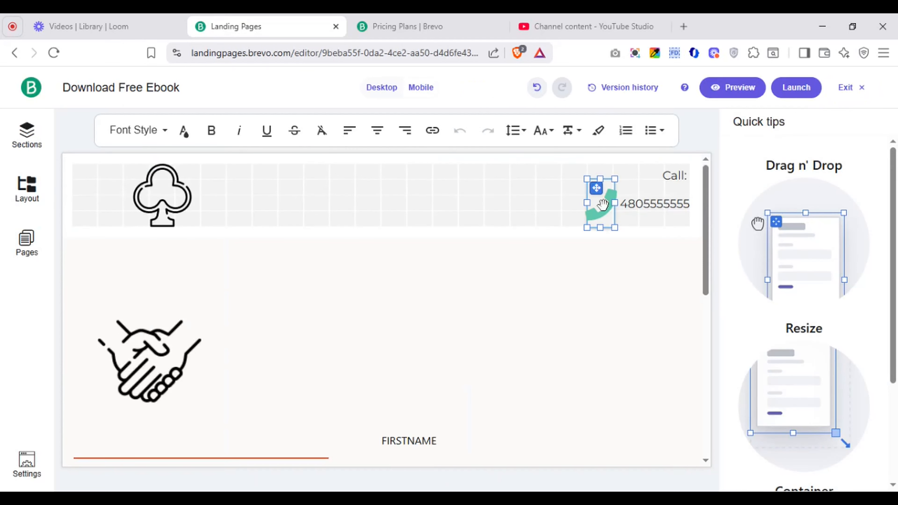
Raise the header's phone icon by one grid row and preview the whole page from header to footer
{"action": "left_click_drag", "start_coordinate": [603, 204], "coordinate": [604, 189]}
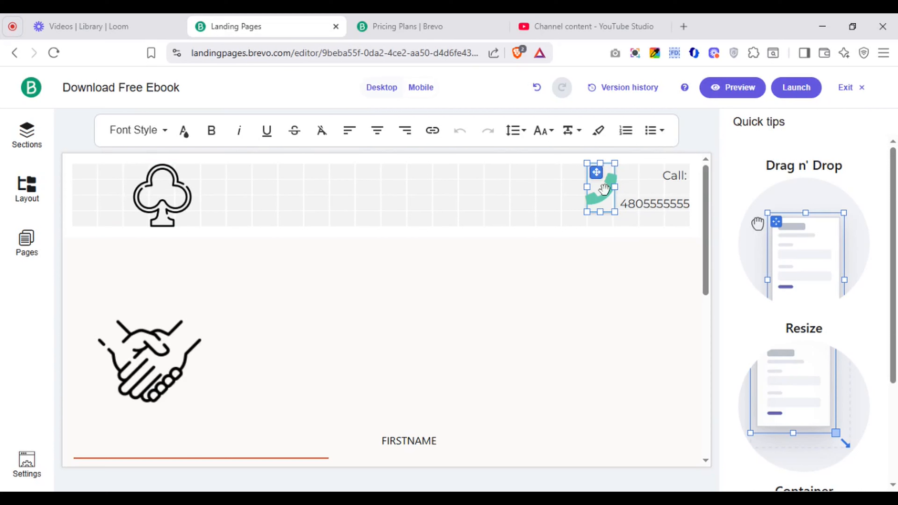
{"action": "left_click_drag", "start_coordinate": [604, 193], "coordinate": [609, 203]}
{"action": "left_click", "coordinate": [728, 96]}
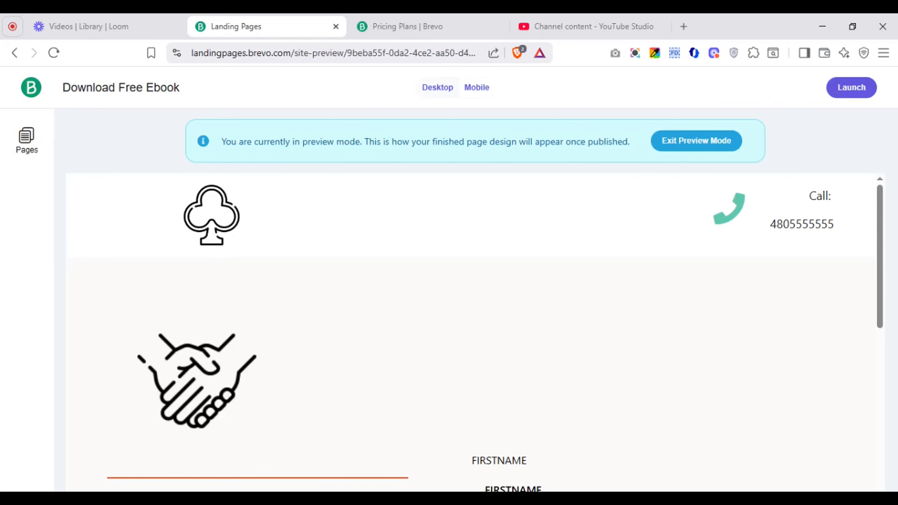
{"action": "scroll", "coordinate": [883, 403], "scroll_direction": "down", "scroll_amount": 10}
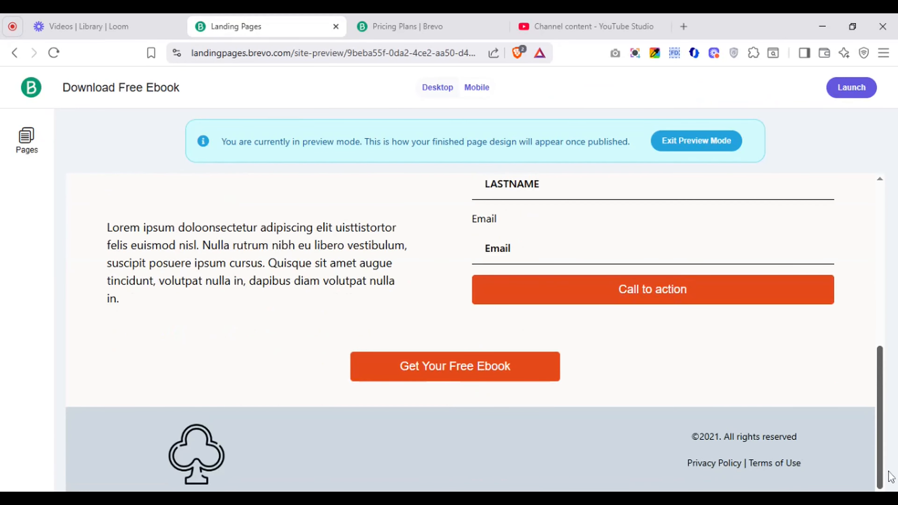
{"action": "scroll", "coordinate": [892, 476], "scroll_direction": "up", "scroll_amount": 10}
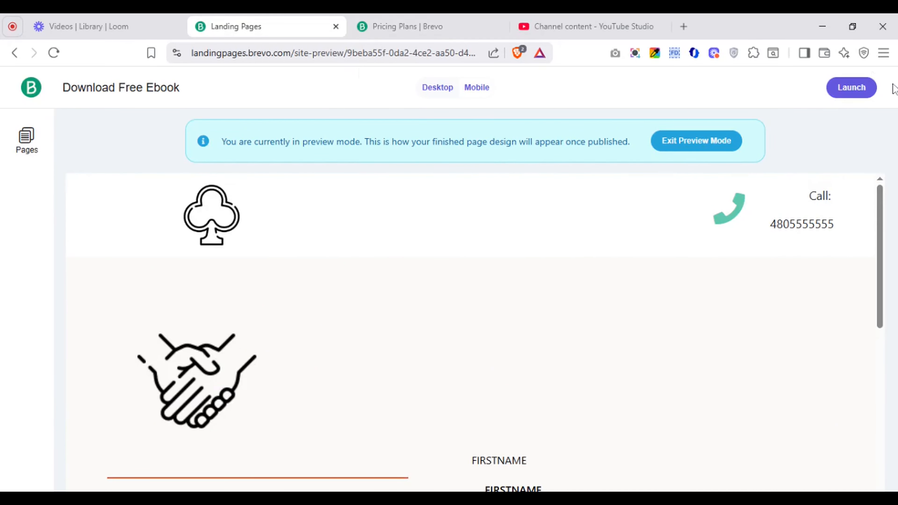
Publish the Download Free Ebook landing page, open its live link and return to the editor's browser tab
{"action": "left_click", "coordinate": [844, 98]}
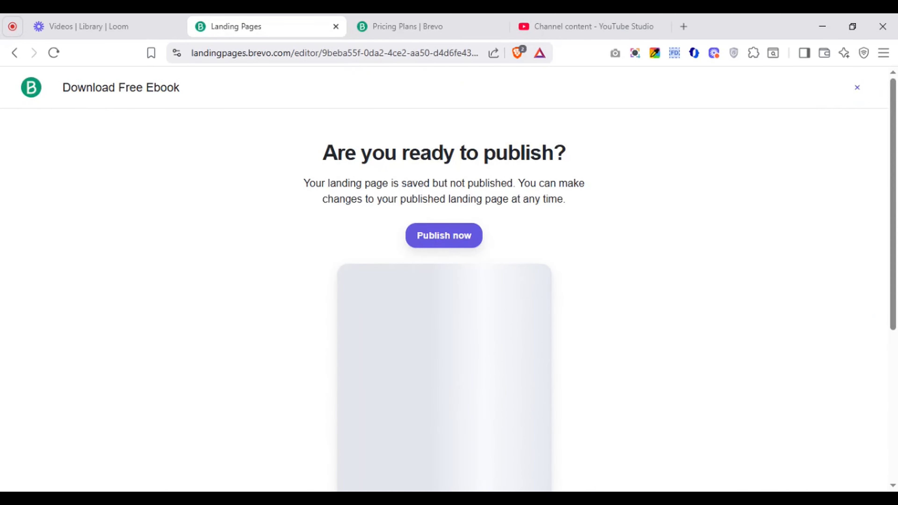
{"action": "left_click", "coordinate": [452, 244]}
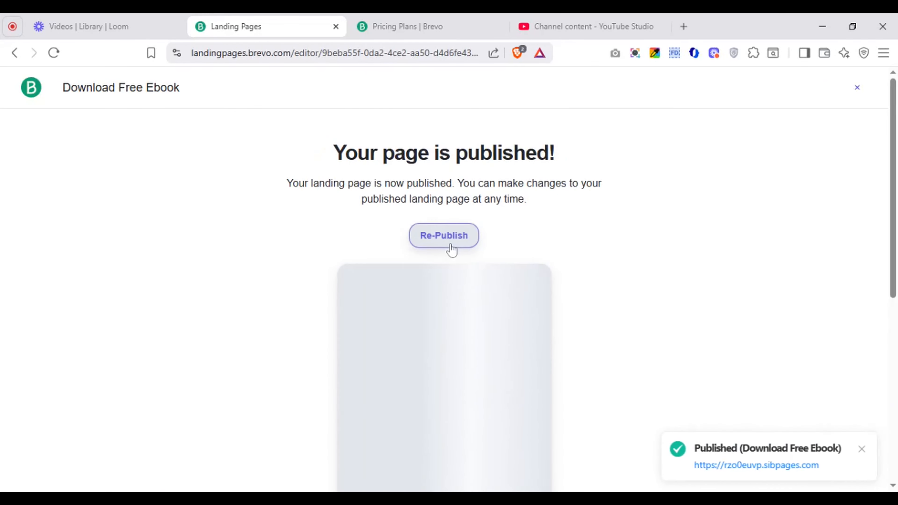
{"action": "left_click", "coordinate": [772, 471]}
{"action": "left_click", "coordinate": [241, 21]}
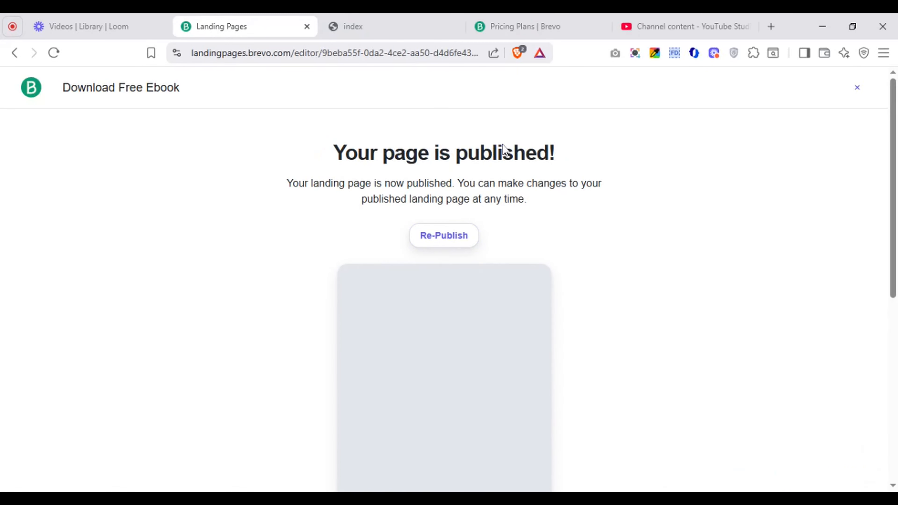
Copy the published landing page URL and place the cursor in the Custom Domain field
{"action": "left_click", "coordinate": [893, 320]}
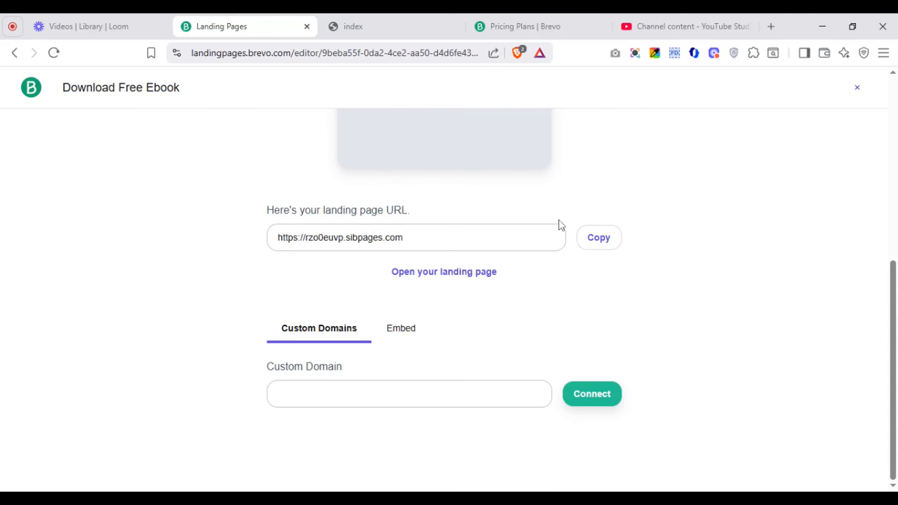
{"action": "left_click", "coordinate": [596, 238]}
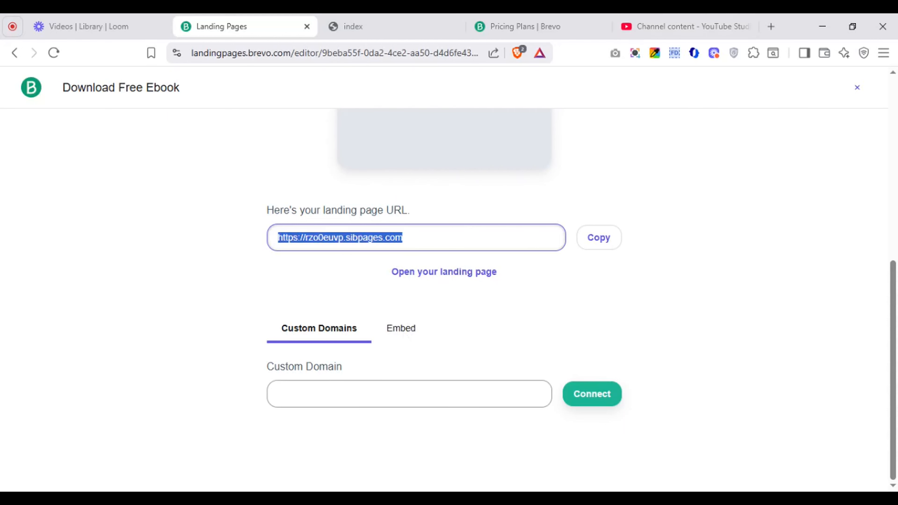
{"action": "left_click", "coordinate": [399, 394]}
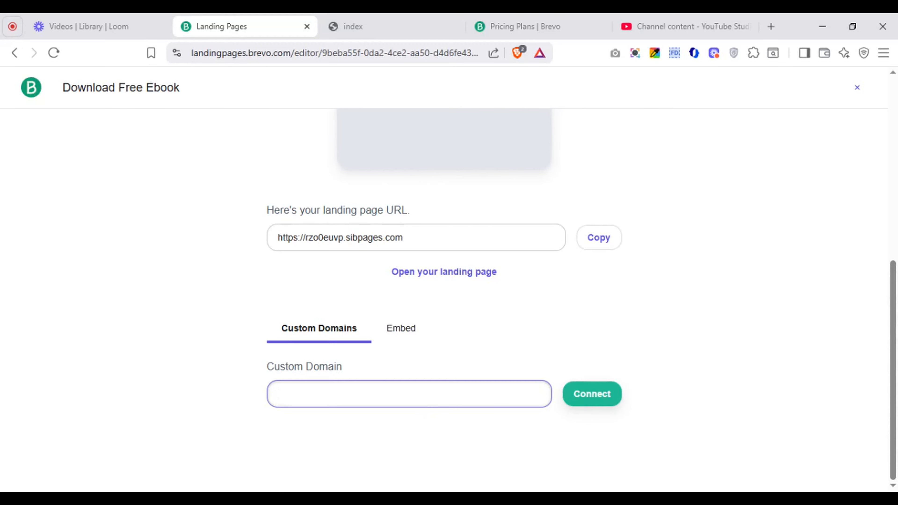
{"action": "left_click_drag", "start_coordinate": [895, 396], "coordinate": [897, 214]}
{"action": "scroll", "coordinate": [412, 342], "scroll_direction": "down", "scroll_amount": 10}
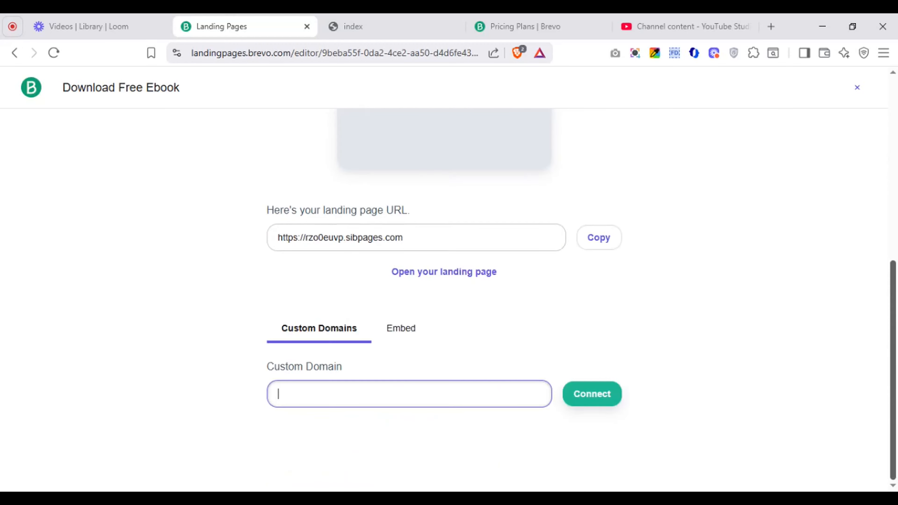
Examine the Embed option's iframe advisory and read through the landing page embed code
{"action": "left_click", "coordinate": [410, 340]}
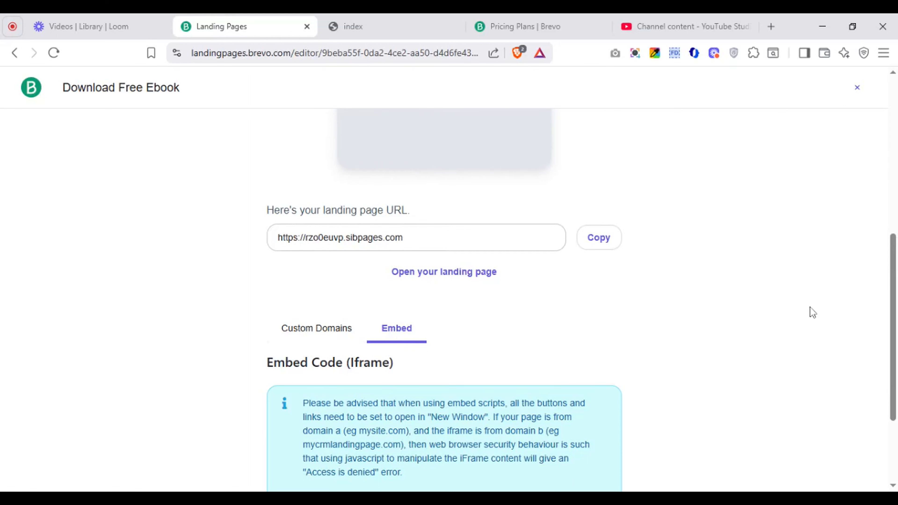
{"action": "scroll", "coordinate": [445, 283], "scroll_direction": "down", "scroll_amount": 3}
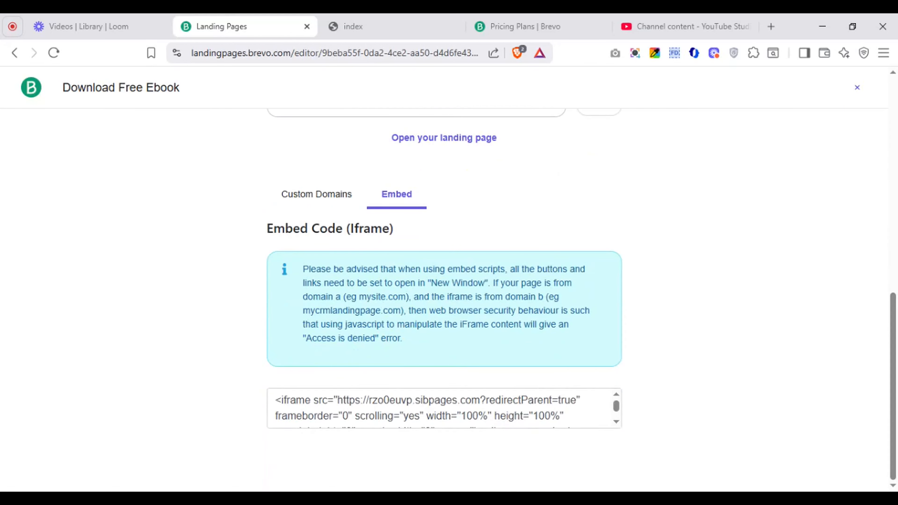
{"action": "left_click", "coordinate": [617, 422]}
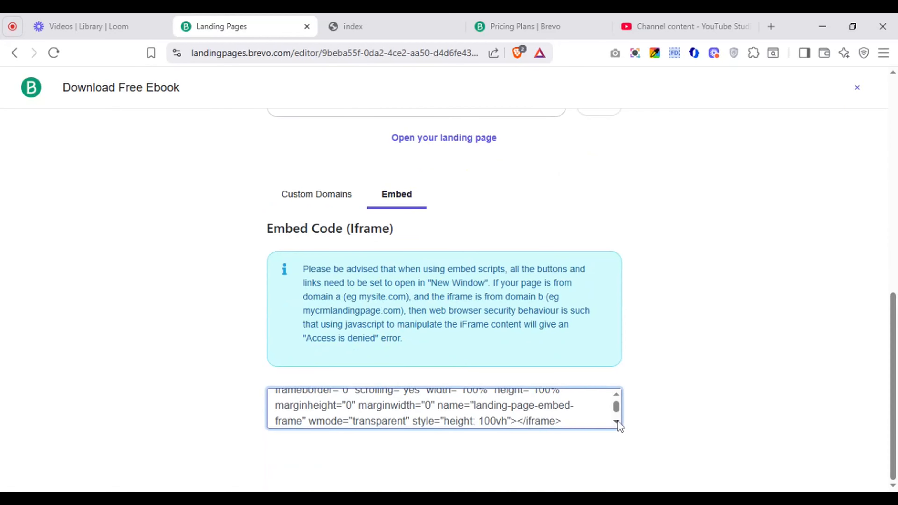
{"action": "scroll", "coordinate": [618, 422], "scroll_direction": "down", "scroll_amount": 5}
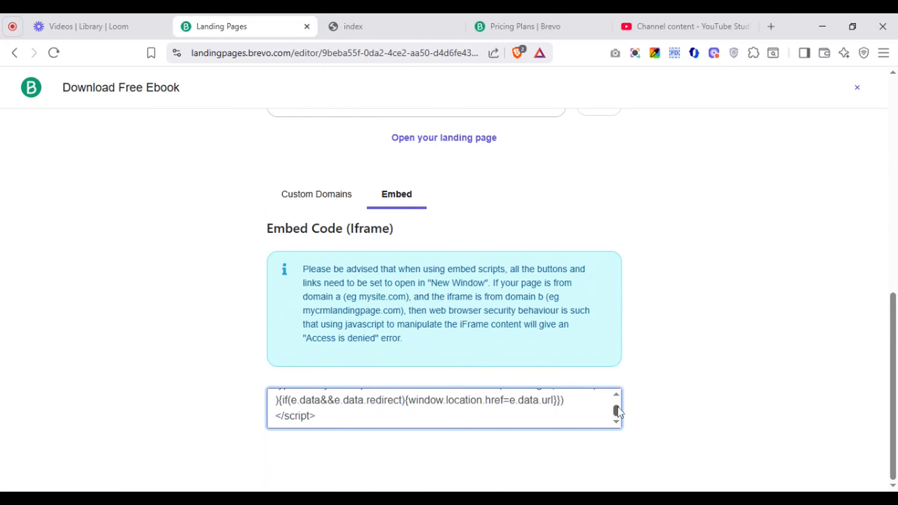
{"action": "scroll", "coordinate": [619, 400], "scroll_direction": "up", "scroll_amount": 5}
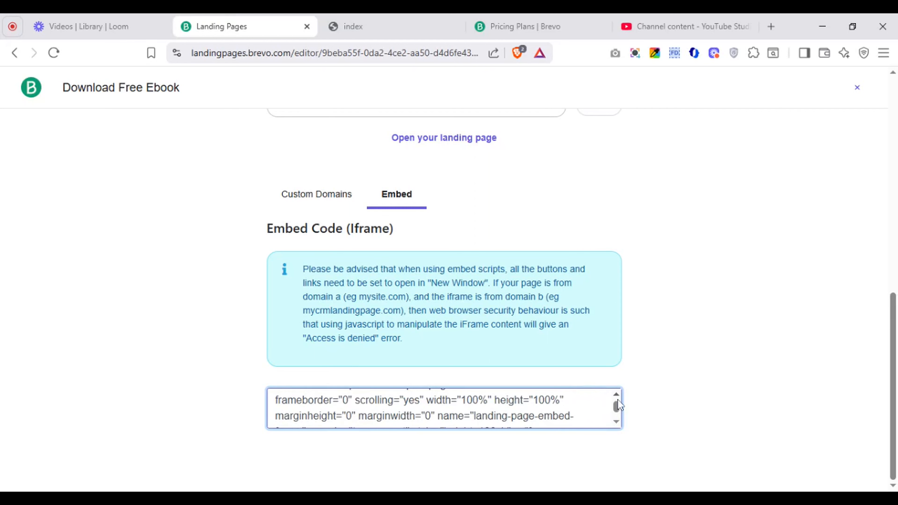
Return to the published landing page's browser tab and review its header, signup form, Get Your Free Ebook button and footer
{"action": "scroll", "coordinate": [618, 400], "scroll_direction": "up", "scroll_amount": 1}
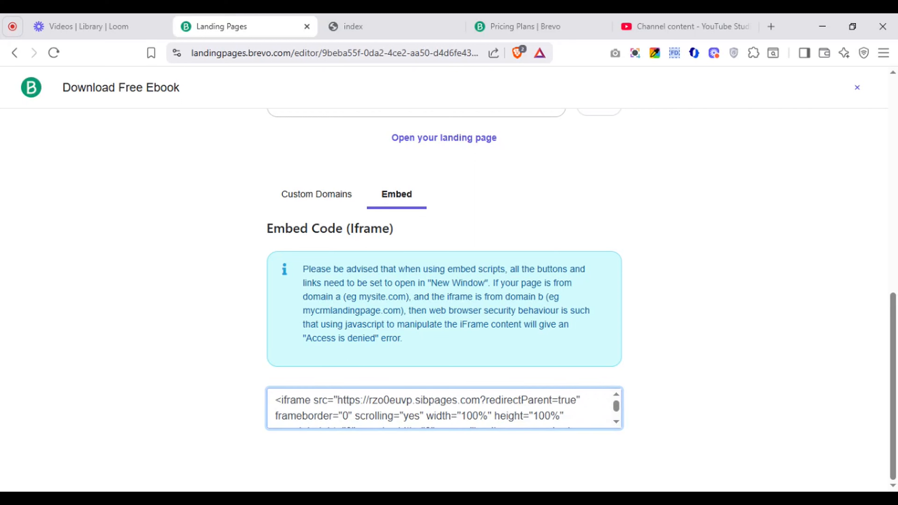
{"action": "scroll", "coordinate": [895, 152], "scroll_direction": "up", "scroll_amount": 10}
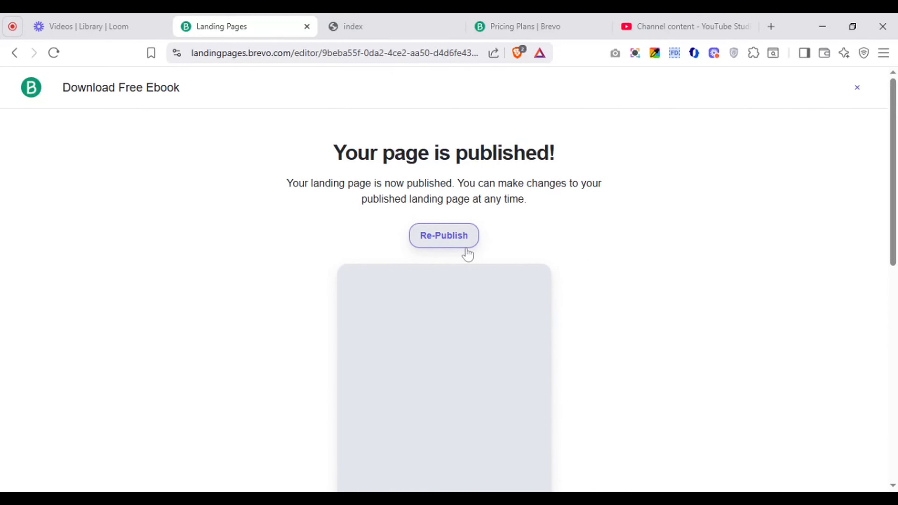
{"action": "left_click", "coordinate": [408, 22]}
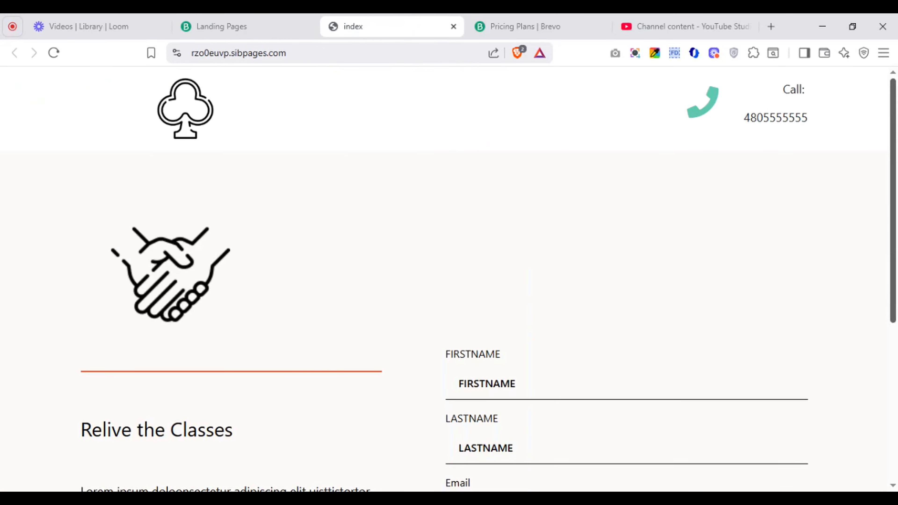
{"action": "scroll", "coordinate": [449, 280], "scroll_direction": "down", "scroll_amount": 6}
{"action": "scroll", "coordinate": [449, 280], "scroll_direction": "up", "scroll_amount": 1}
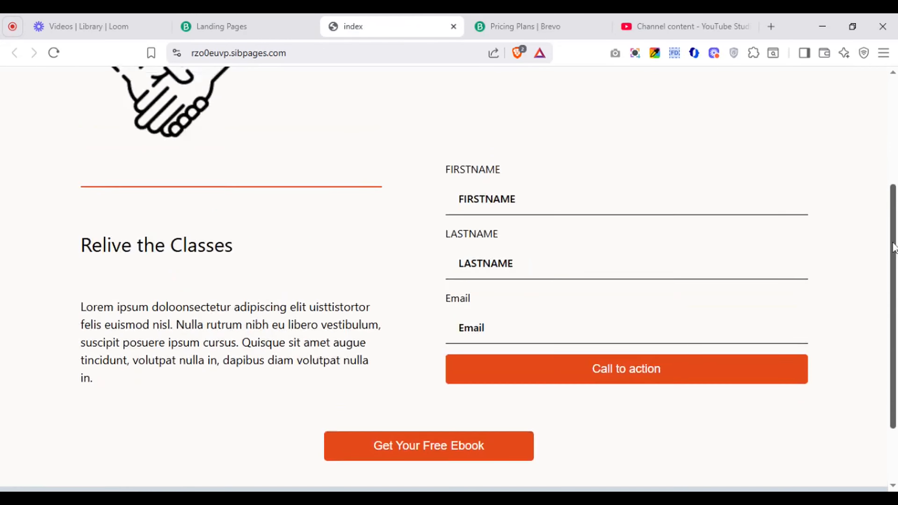
{"action": "scroll", "coordinate": [448, 279], "scroll_direction": "down", "scroll_amount": 2}
{"action": "scroll", "coordinate": [449, 280], "scroll_direction": "up", "scroll_amount": 6}
{"action": "scroll", "coordinate": [448, 280], "scroll_direction": "down", "scroll_amount": 6}
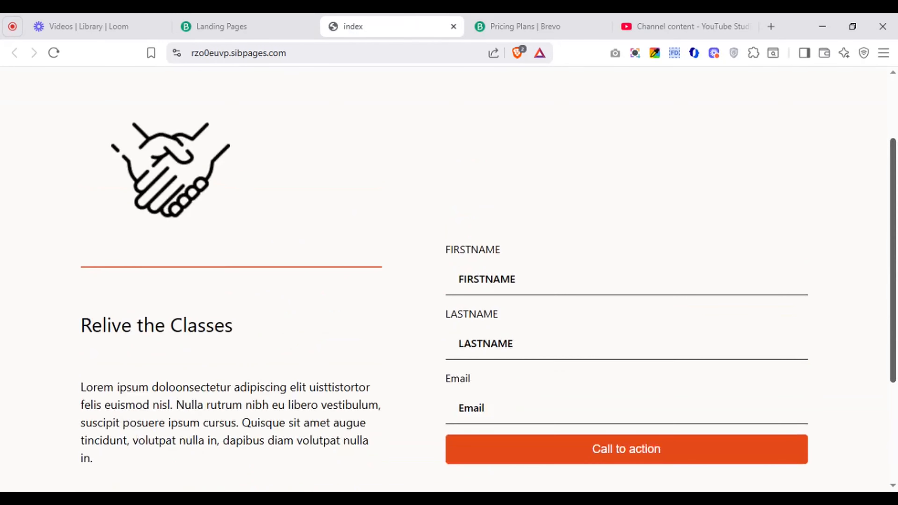
{"action": "scroll", "coordinate": [448, 280], "scroll_direction": "up", "scroll_amount": 5}
{"action": "scroll", "coordinate": [448, 280], "scroll_direction": "down", "scroll_amount": 5}
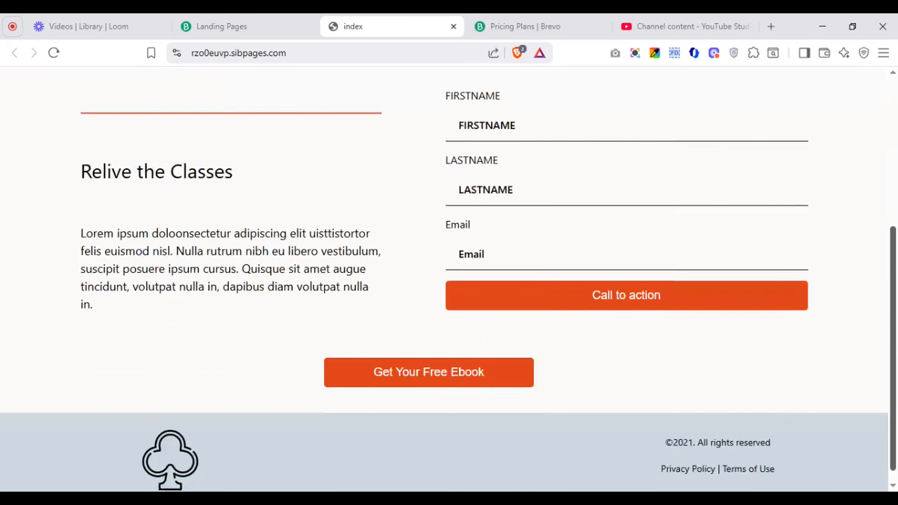